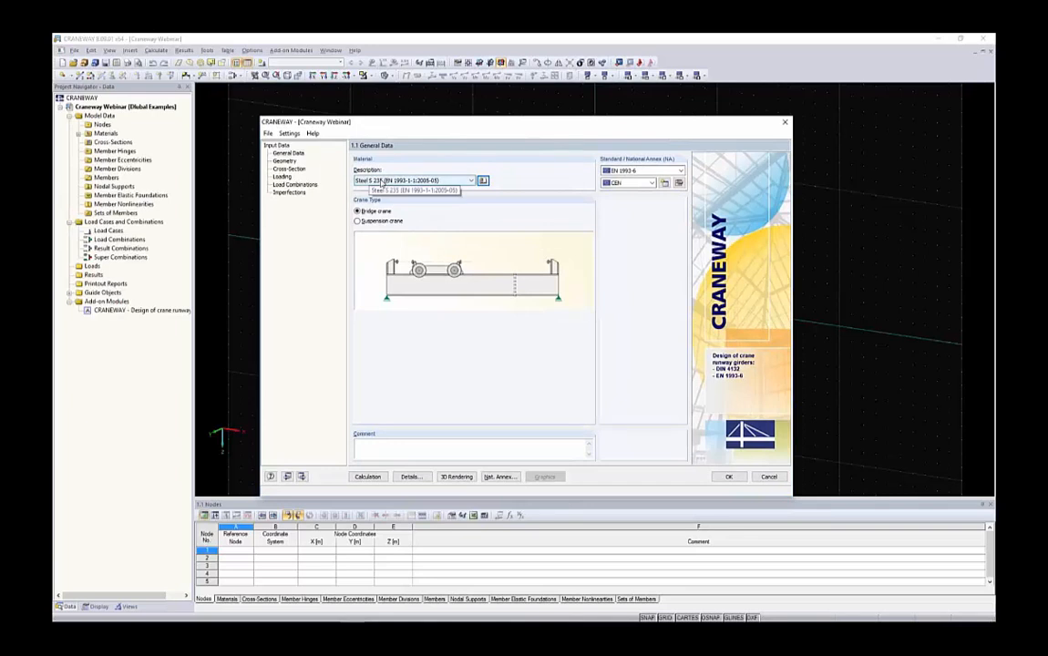
Examine the available steel grades in the material list and the material library without changing the material.
click(383, 181)
scroll(499, 359, down, 3)
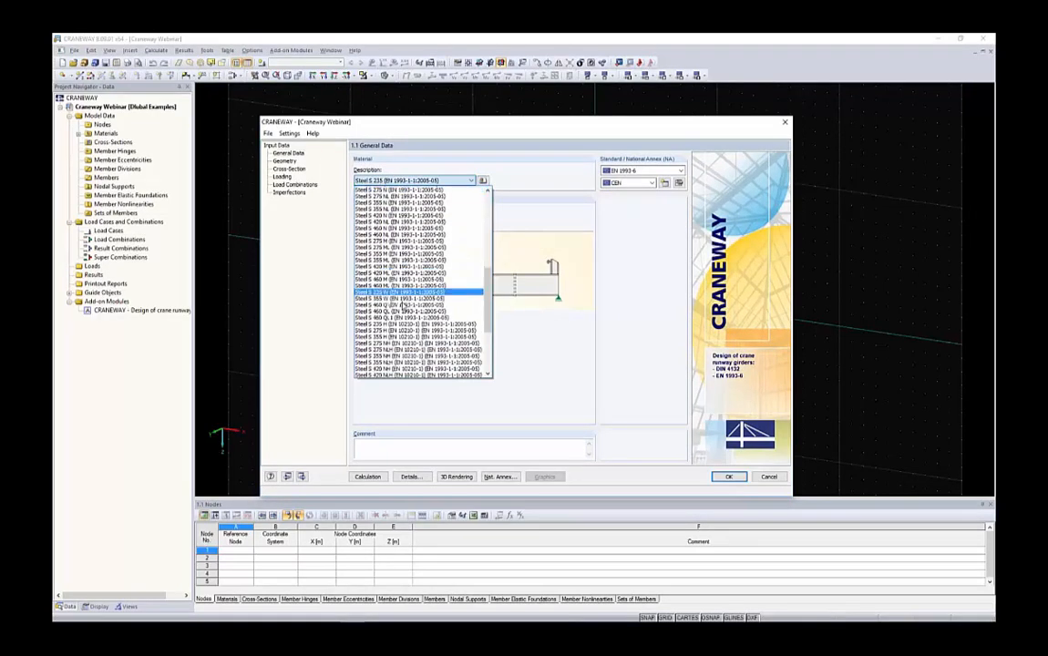
drag(488, 342, 484, 180)
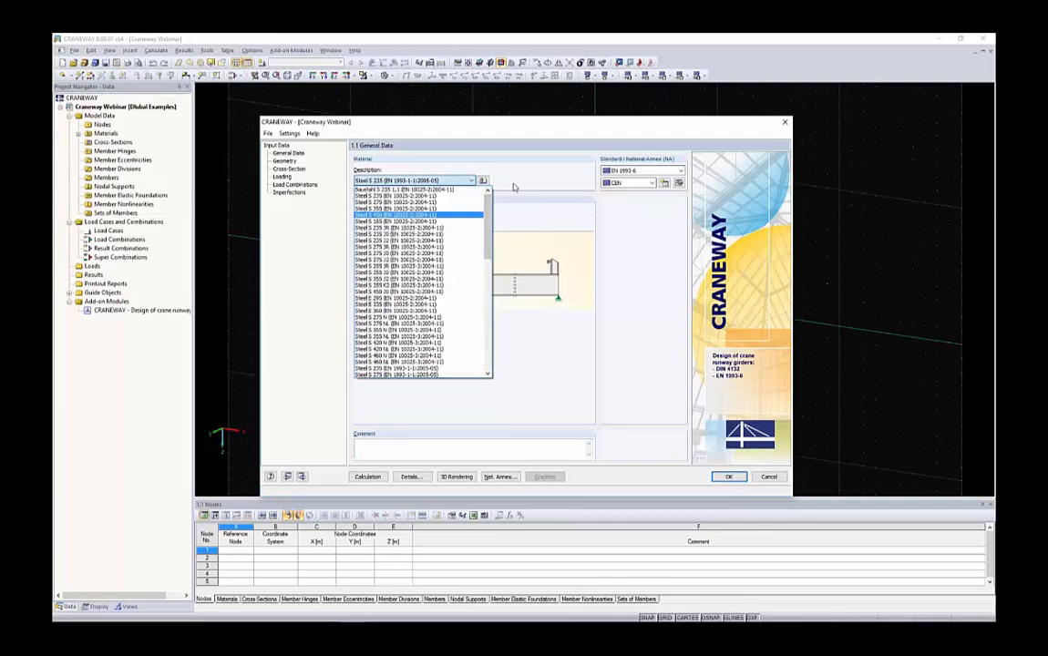
click(486, 181)
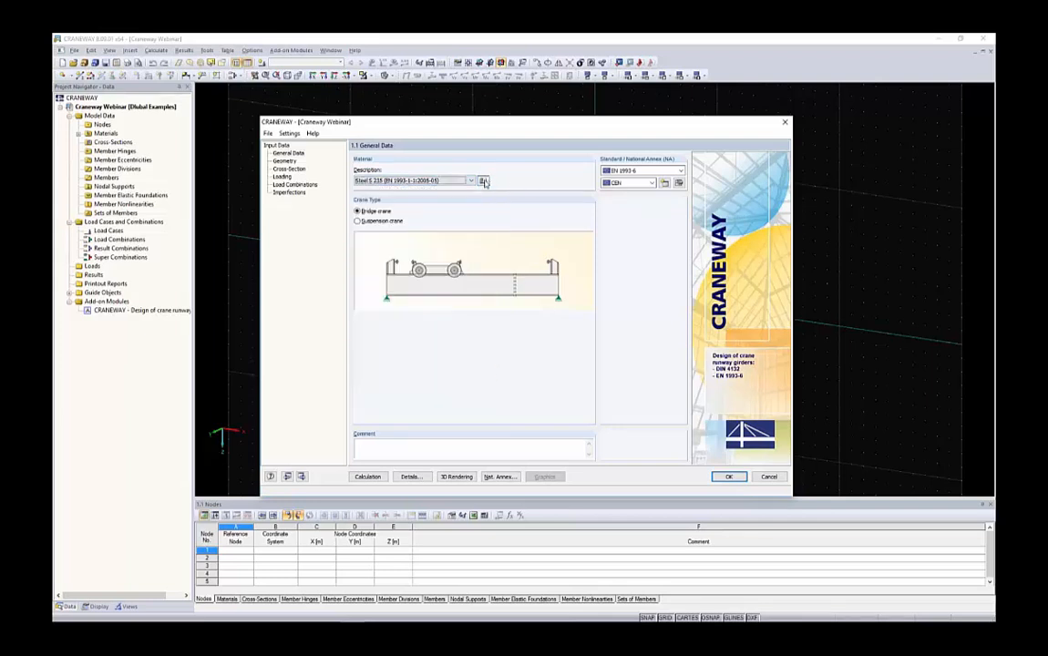
click(484, 181)
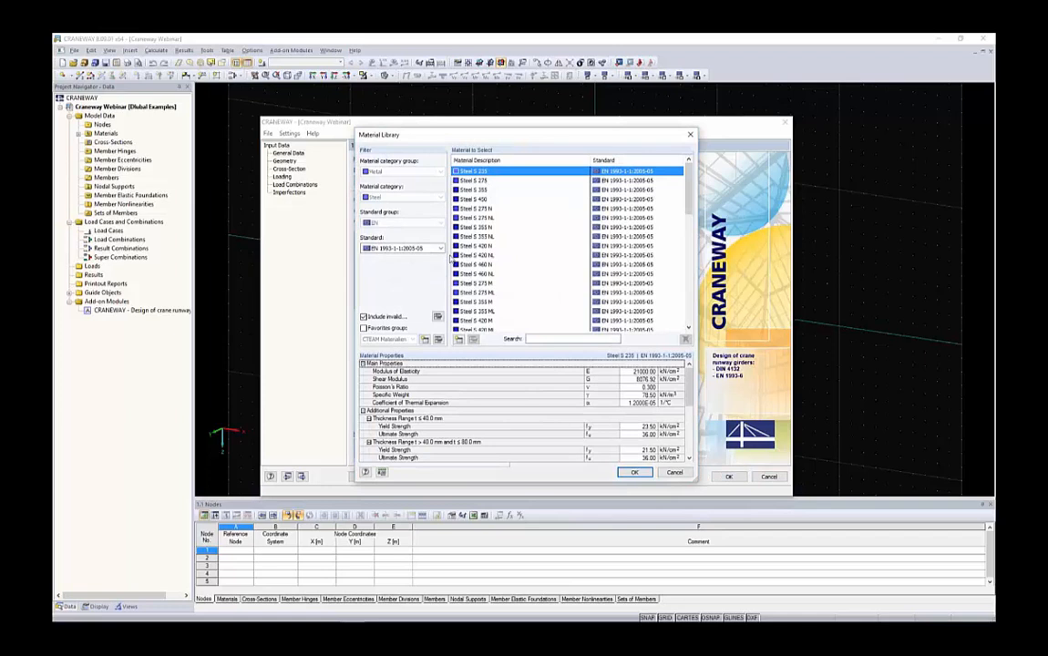
scroll(548, 228, down, 6)
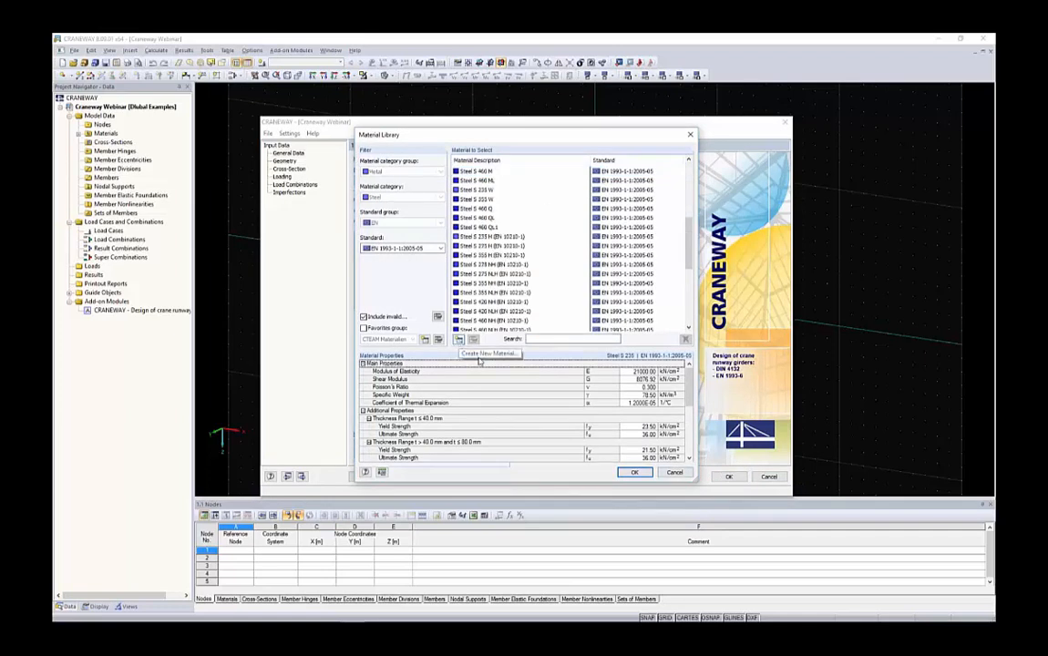
click(673, 472)
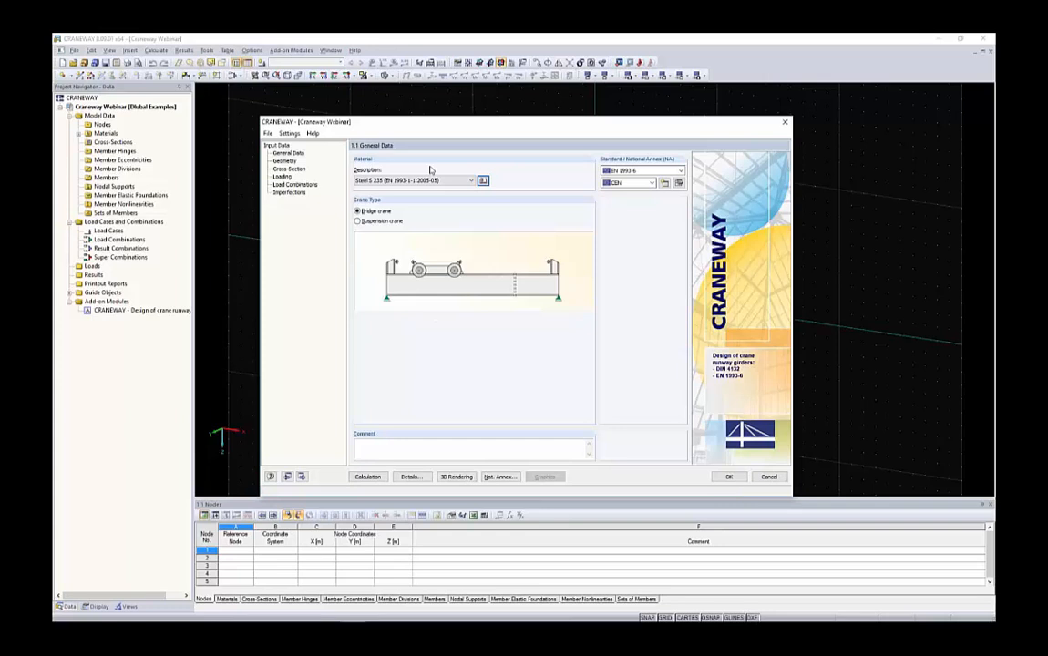
Set the girder material to Steel S 355 (EN 1993-1-1:2005-05) and choose EN 1993-6 European Union as the design standard.
click(414, 180)
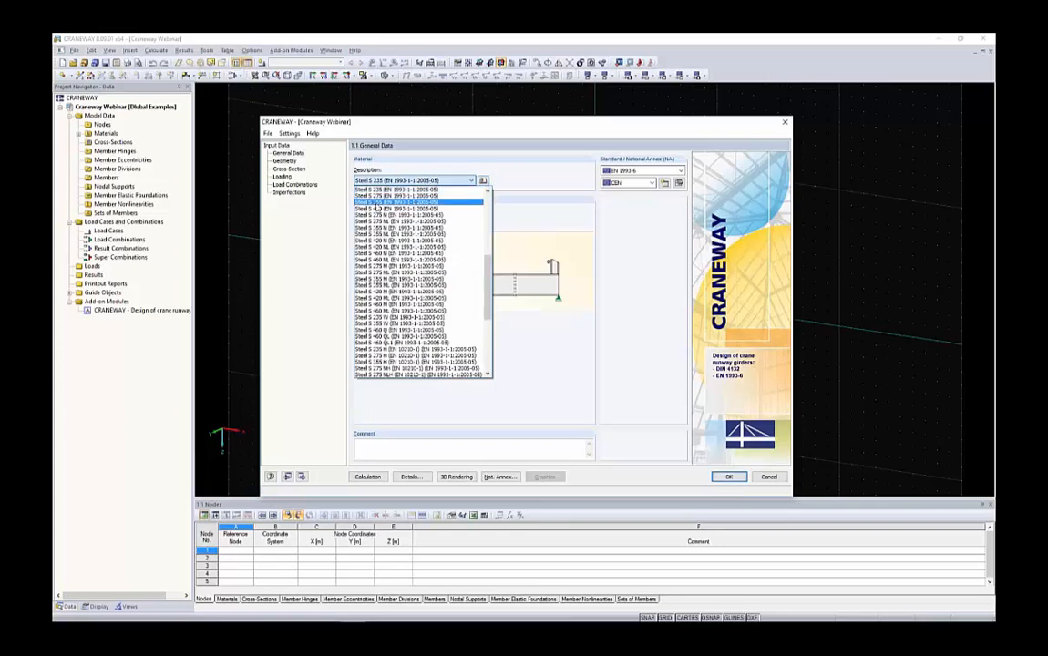
click(390, 203)
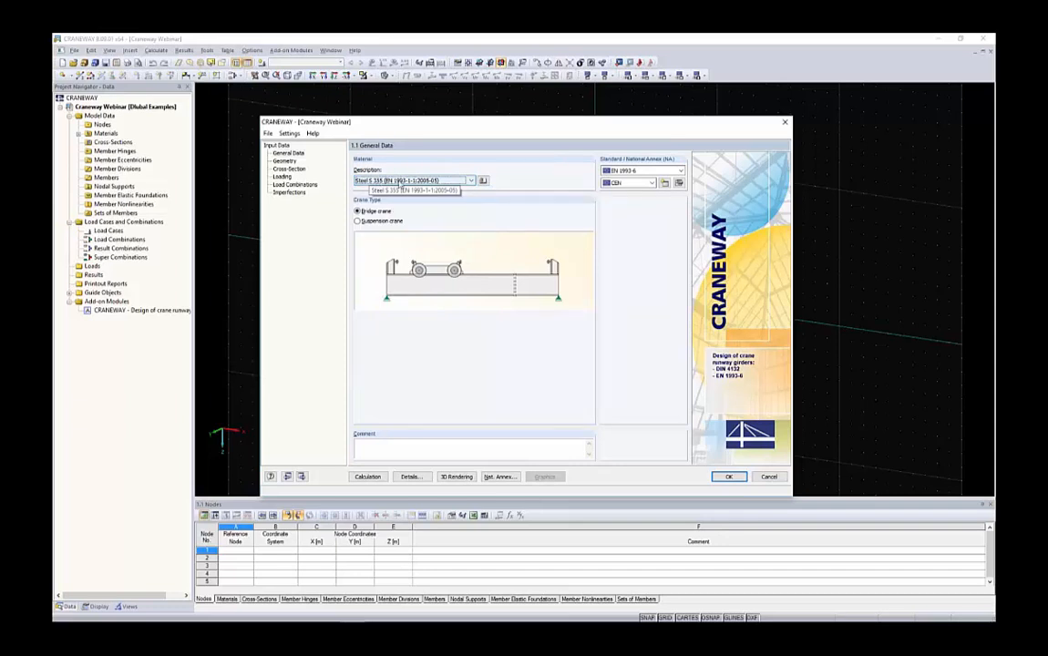
click(629, 171)
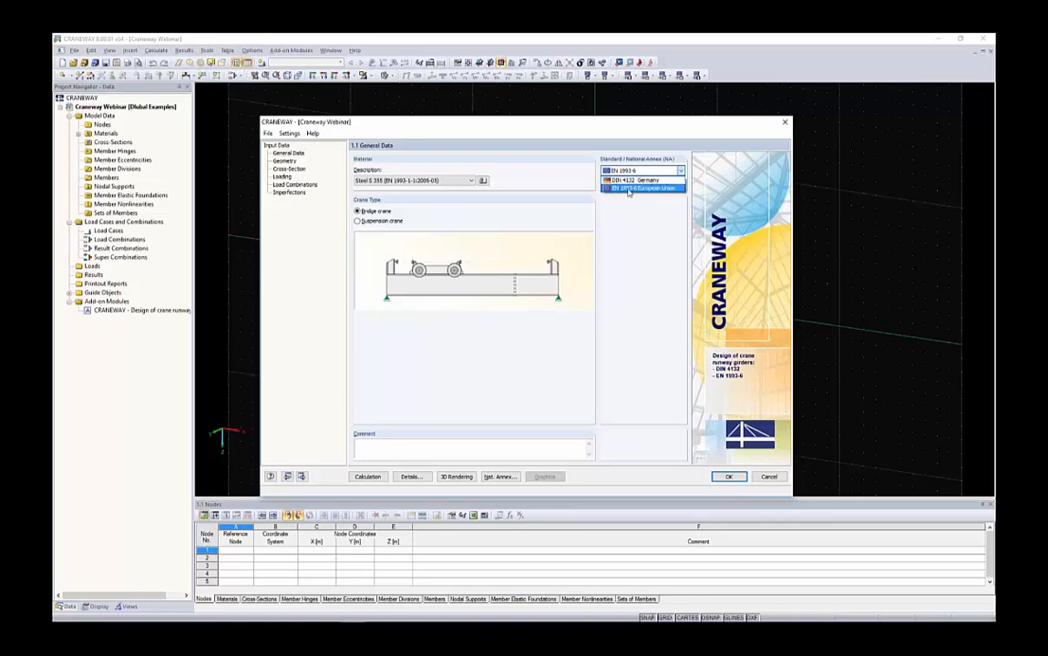
click(633, 189)
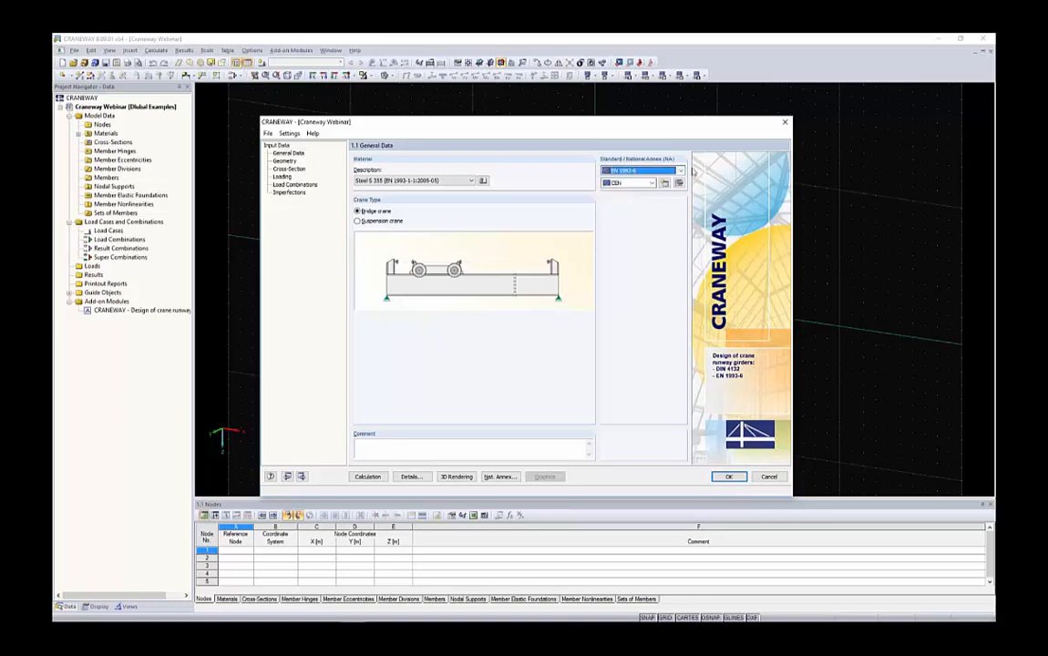
Review the available national annexes and the partial safety factors in the settings for a new annex based on CEN.
click(639, 182)
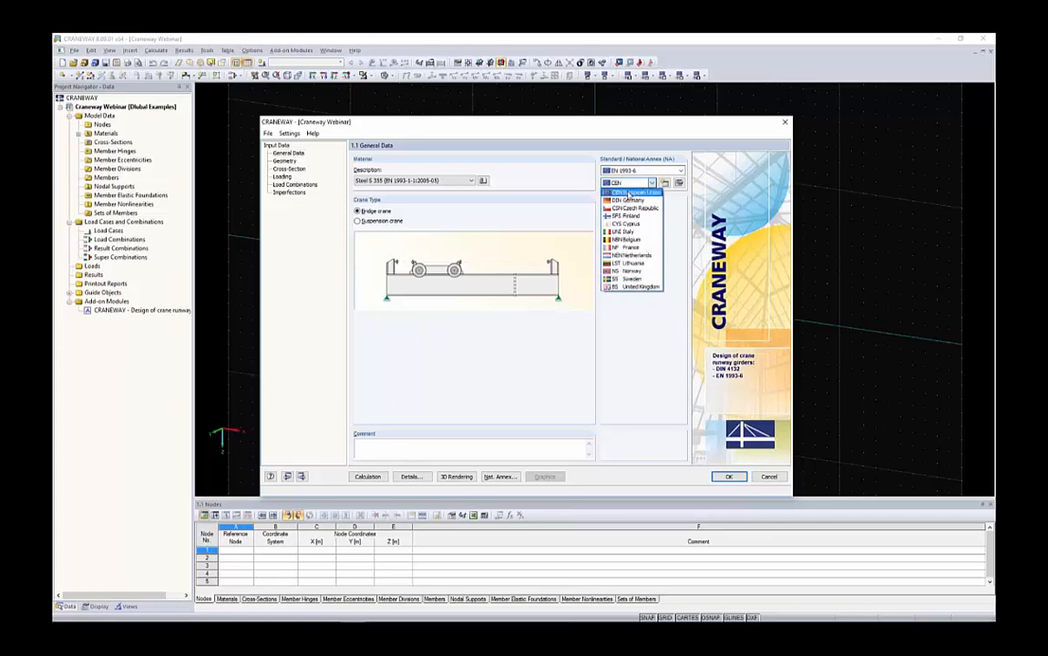
click(679, 197)
click(662, 183)
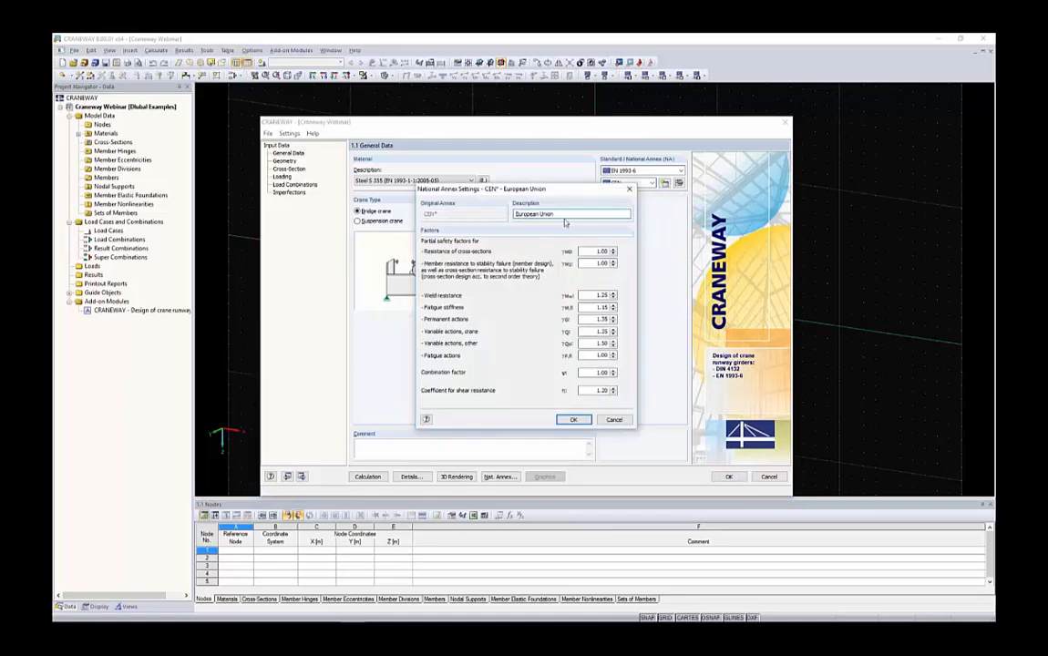
drag(563, 215, 516, 214)
click(614, 420)
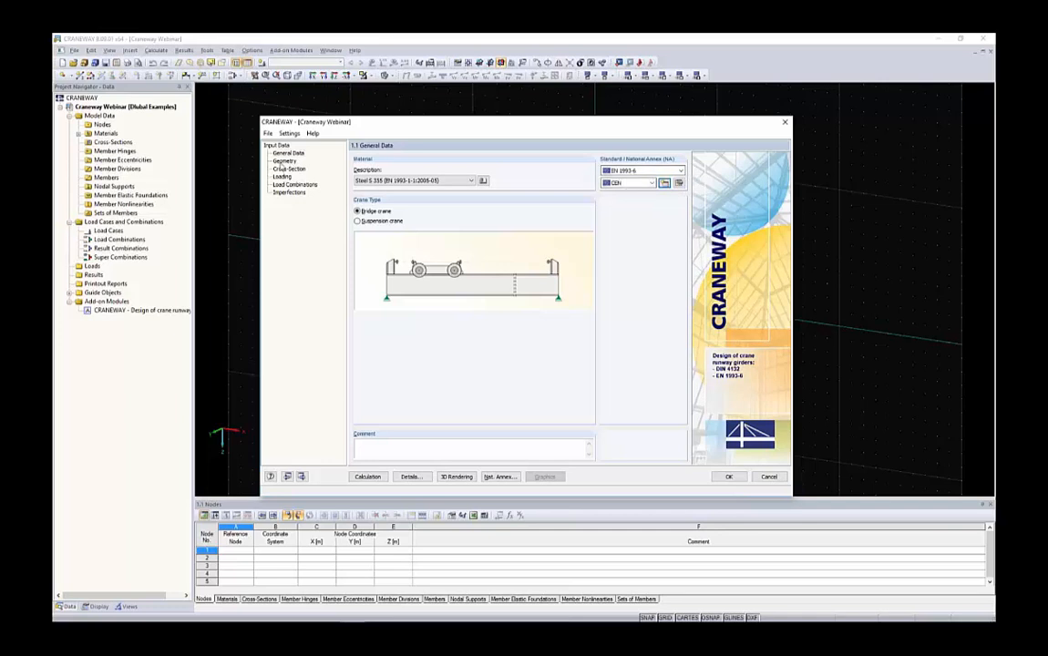
Open the Geometry data and set the total girder length to 28 m.
click(284, 162)
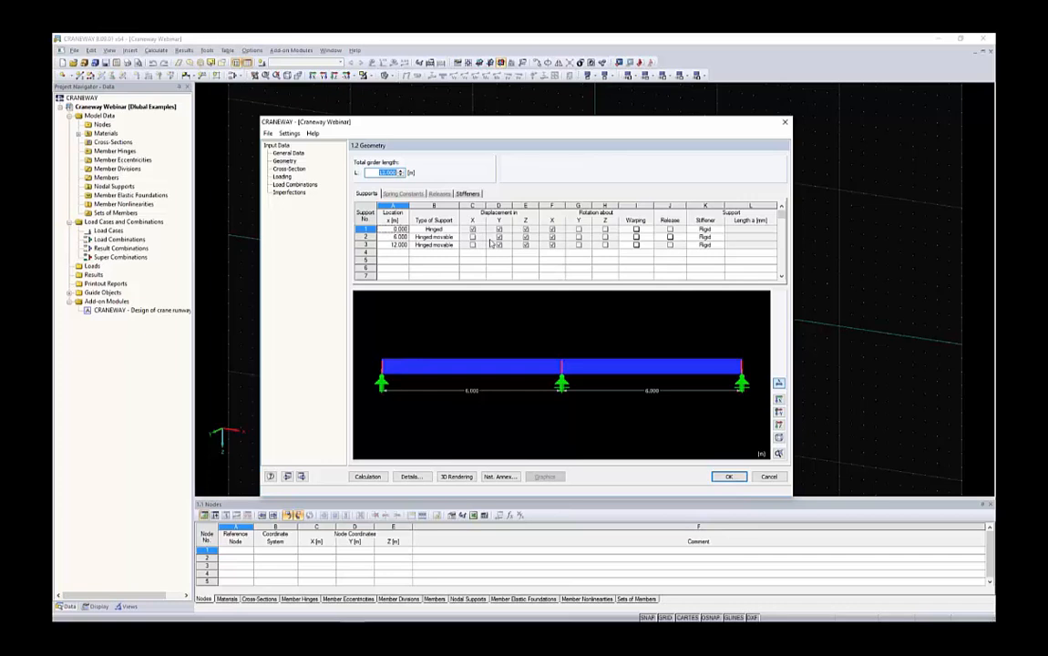
drag(606, 329, 773, 439)
scroll(585, 414, down, 4)
scroll(583, 412, up, 5)
click(777, 439)
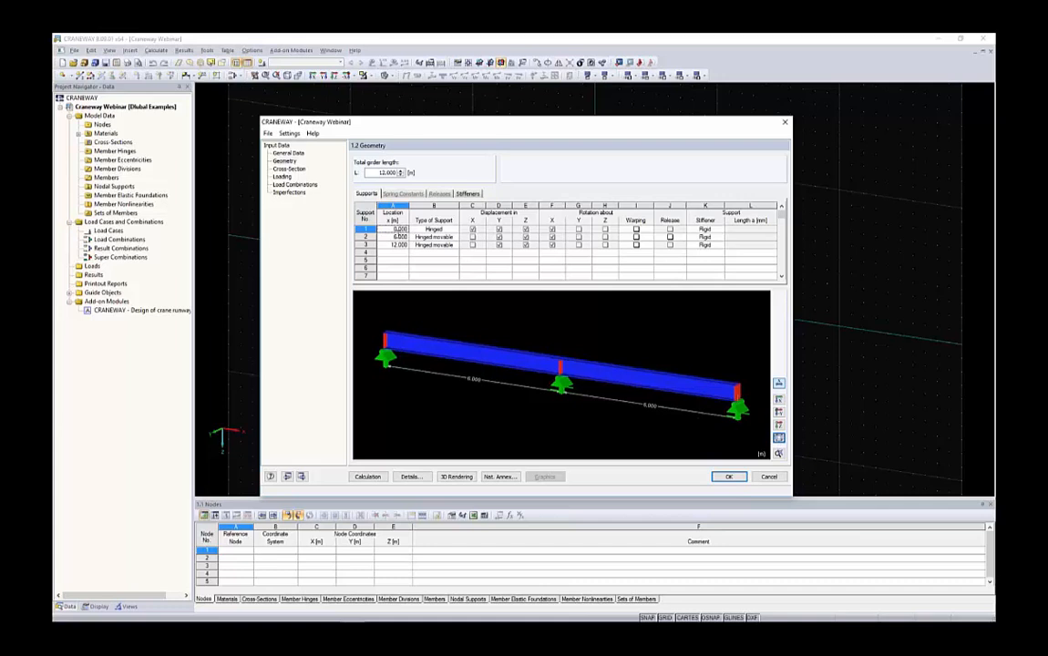
drag(377, 173, 424, 170)
text(28)
key(Tab)
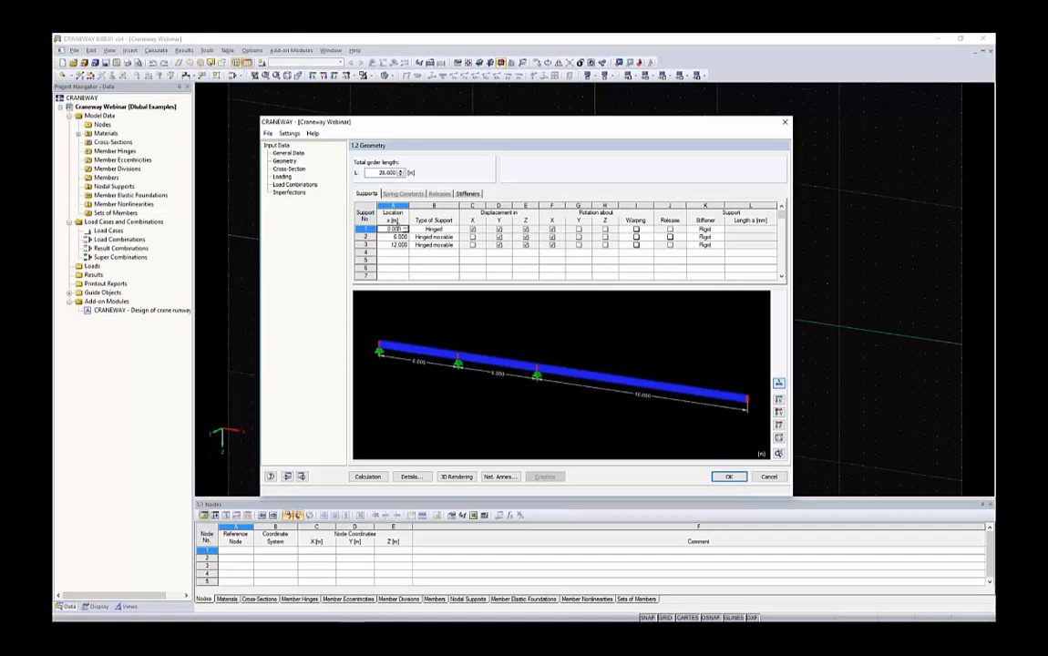
Move the second support to 14 m and the third support to 28 m along the girder.
click(396, 237)
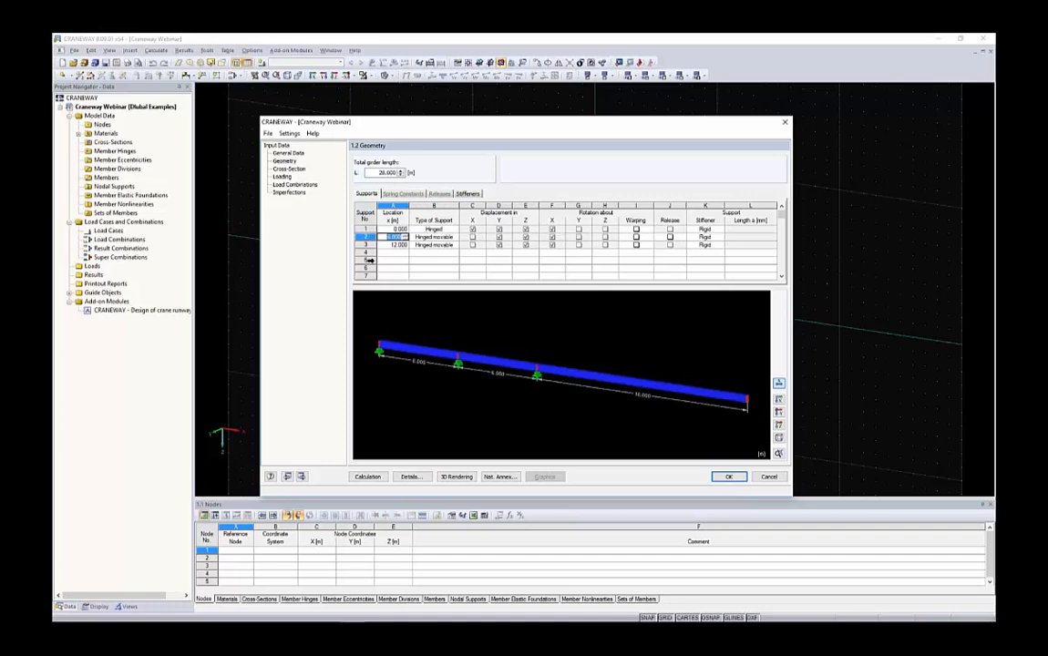
text(14)
key(Return)
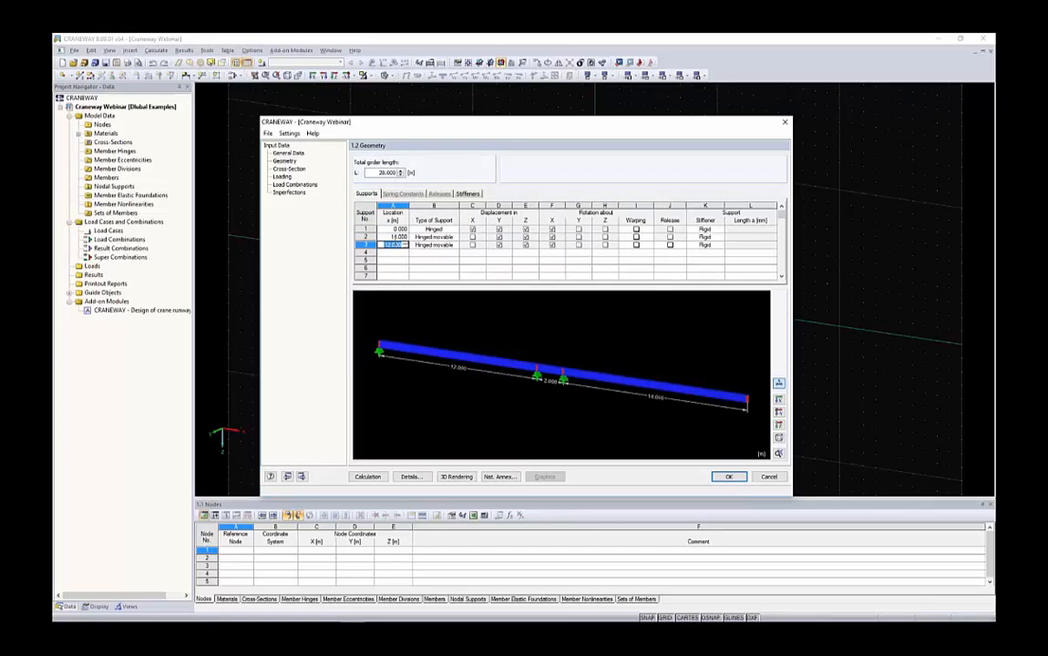
text(28)
key(Return)
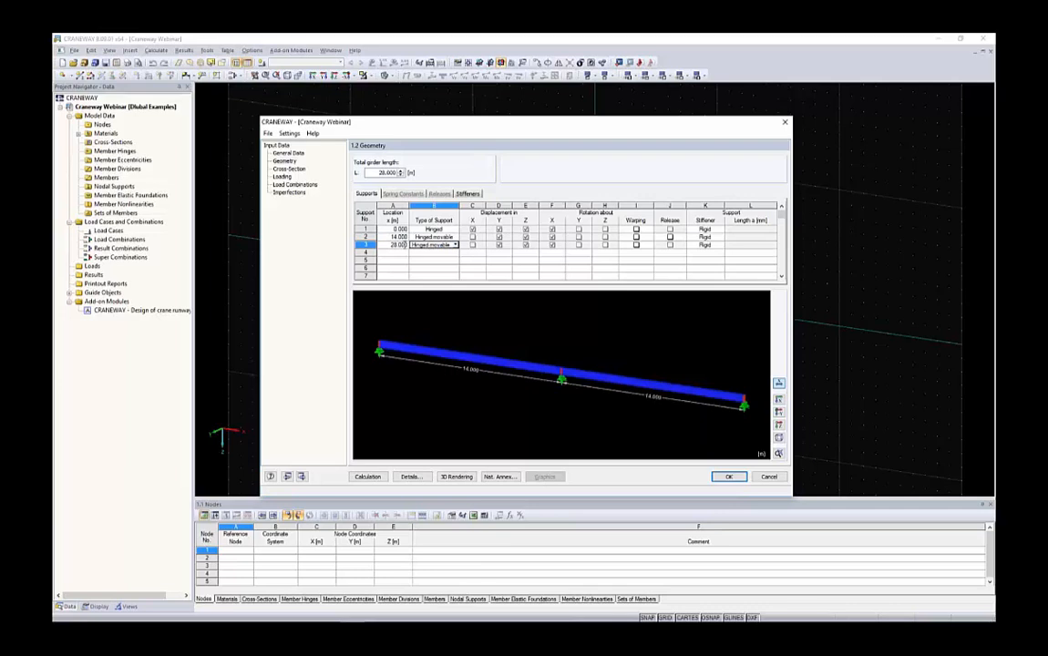
Examine the support types and the displacement and rotation restraints of the three girder supports.
click(428, 229)
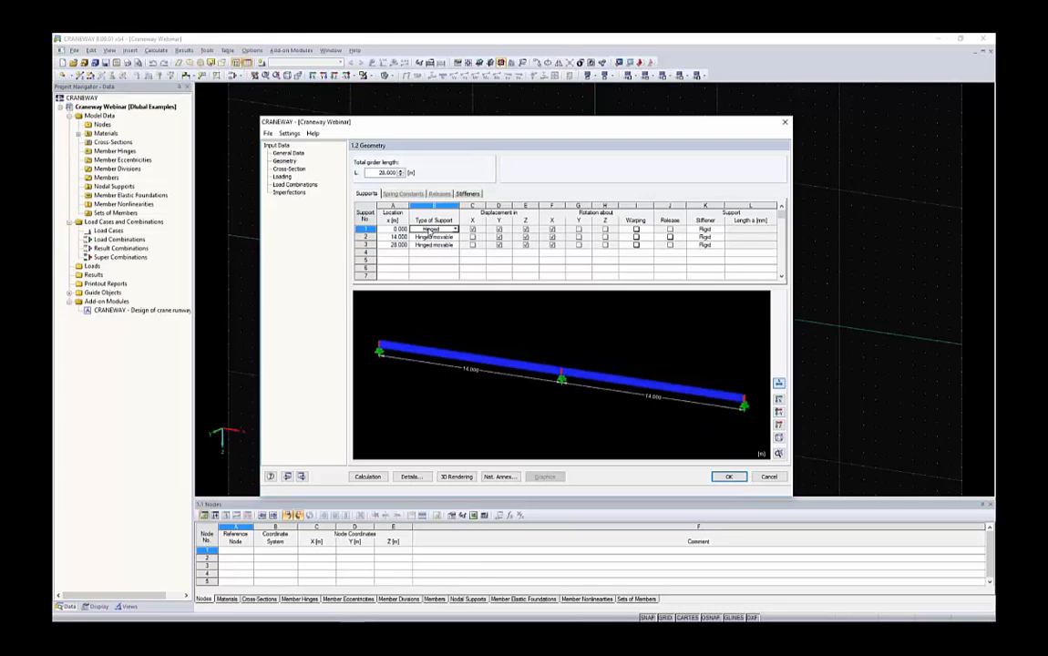
click(457, 229)
click(458, 234)
click(440, 237)
scroll(559, 387, up, 2)
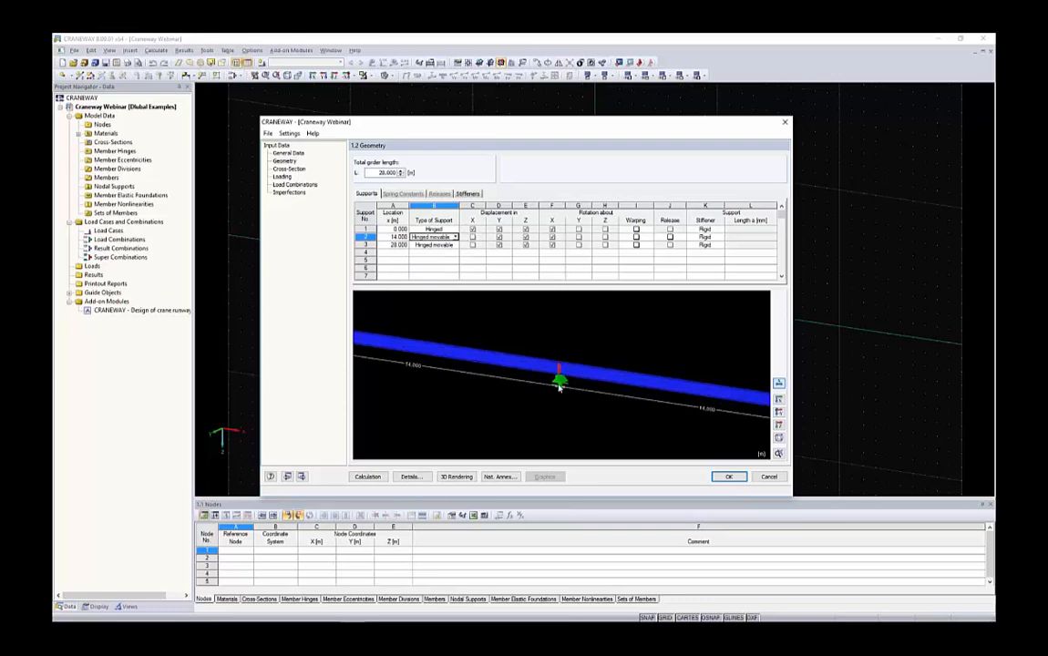
scroll(559, 385, down, 3)
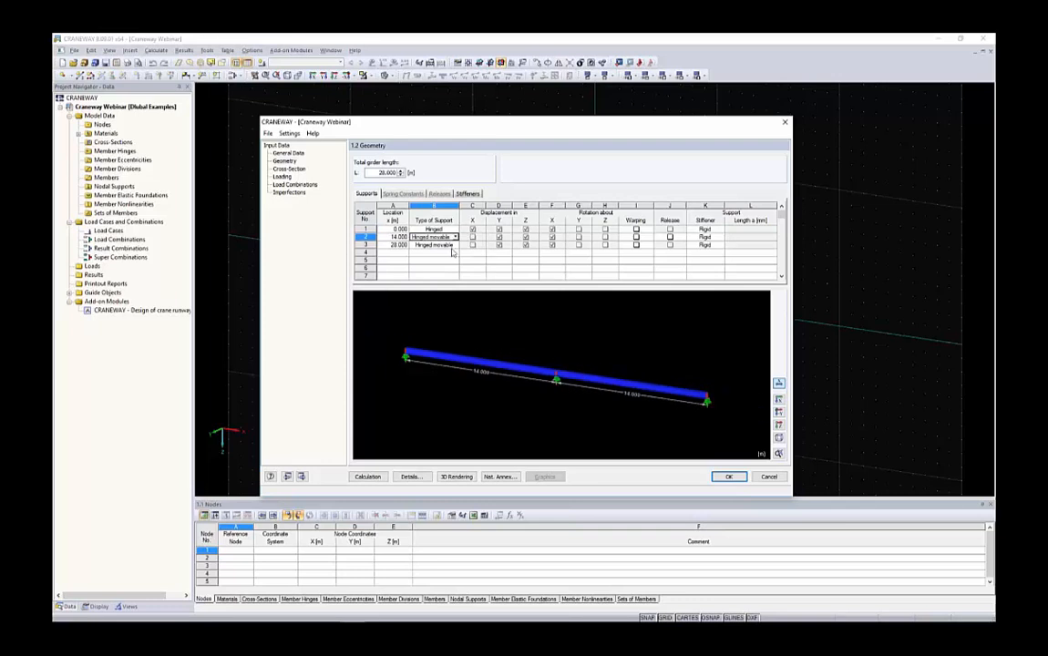
drag(472, 230, 615, 248)
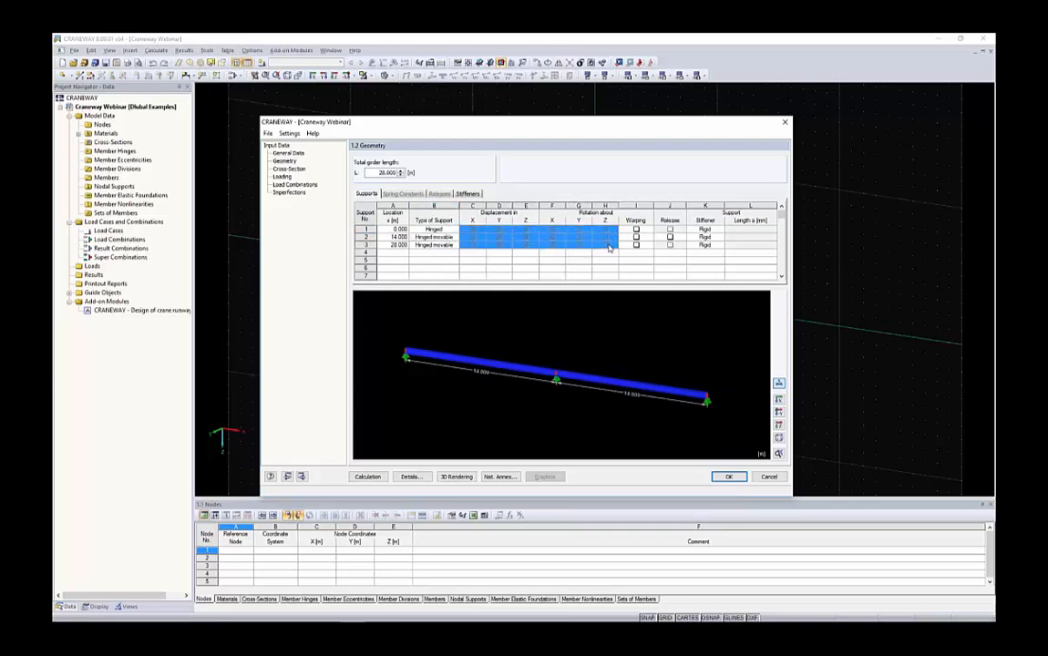
click(478, 230)
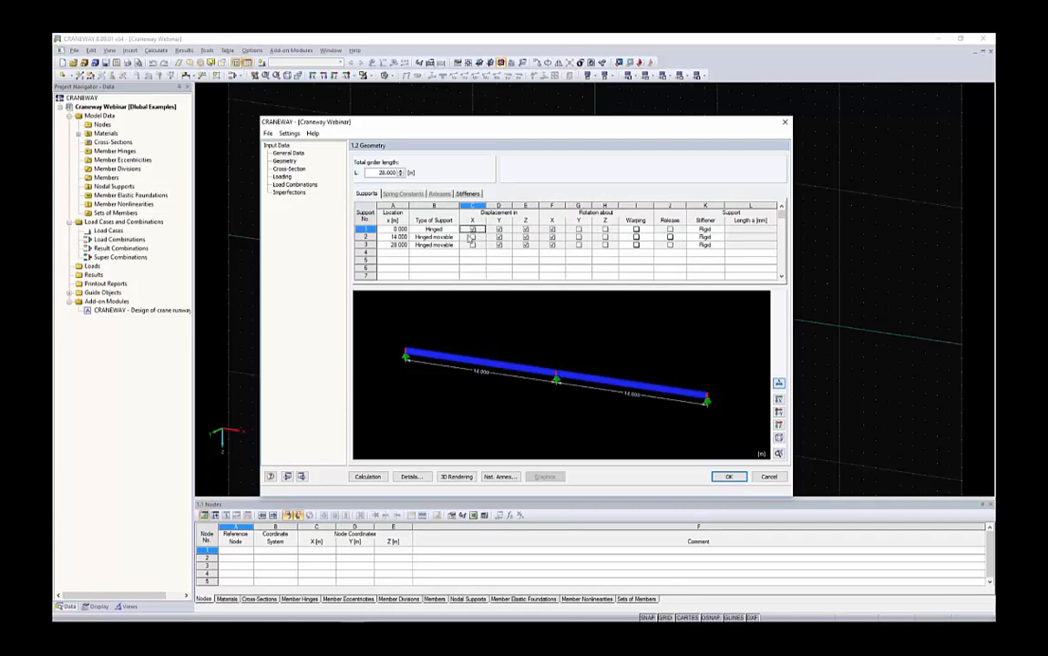
click(474, 237)
drag(485, 240, 598, 242)
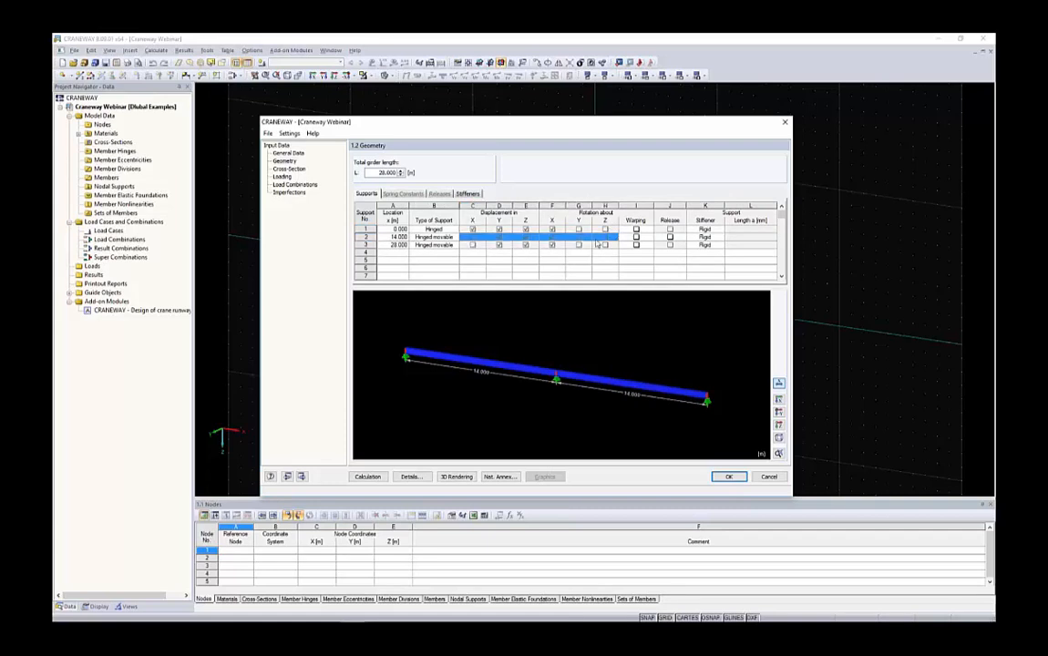
click(472, 237)
Try the User-defined support type for the middle support at 14 m.
click(448, 237)
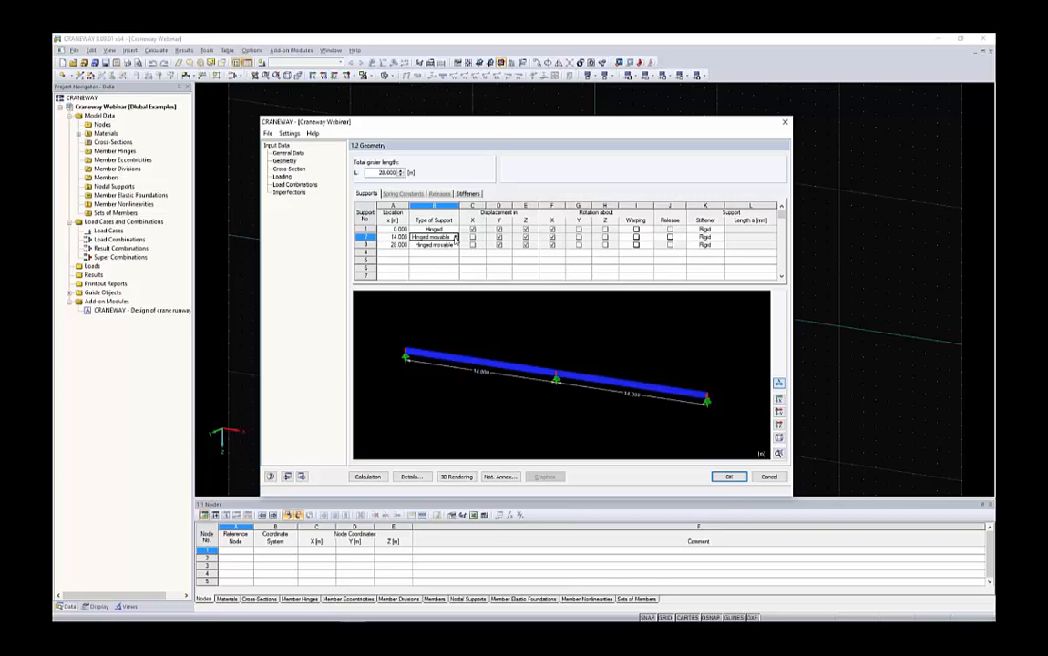
click(455, 238)
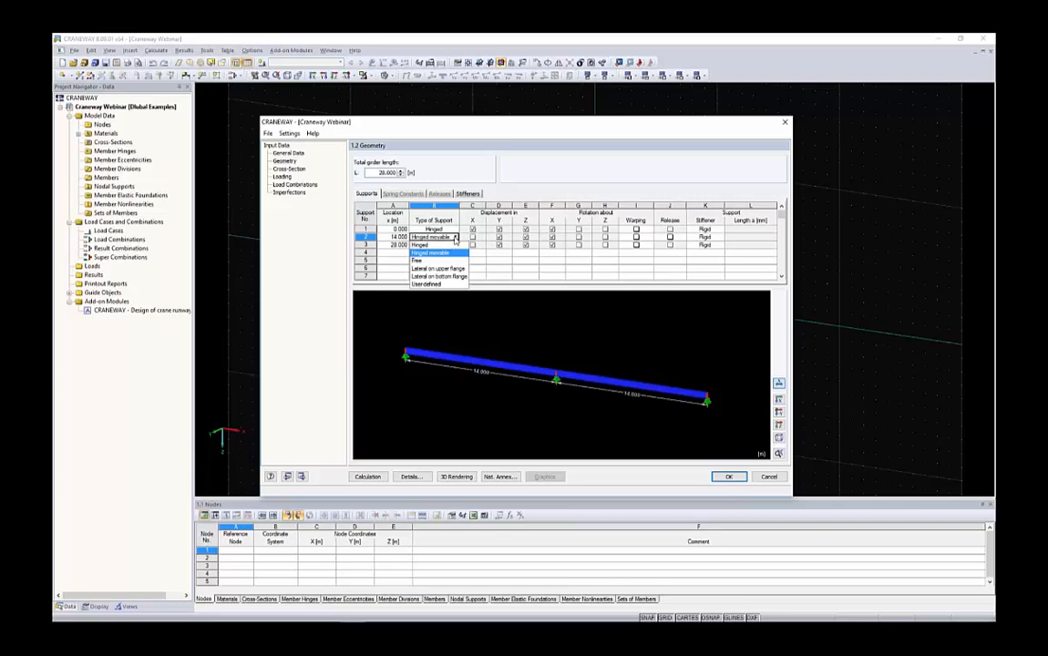
click(440, 284)
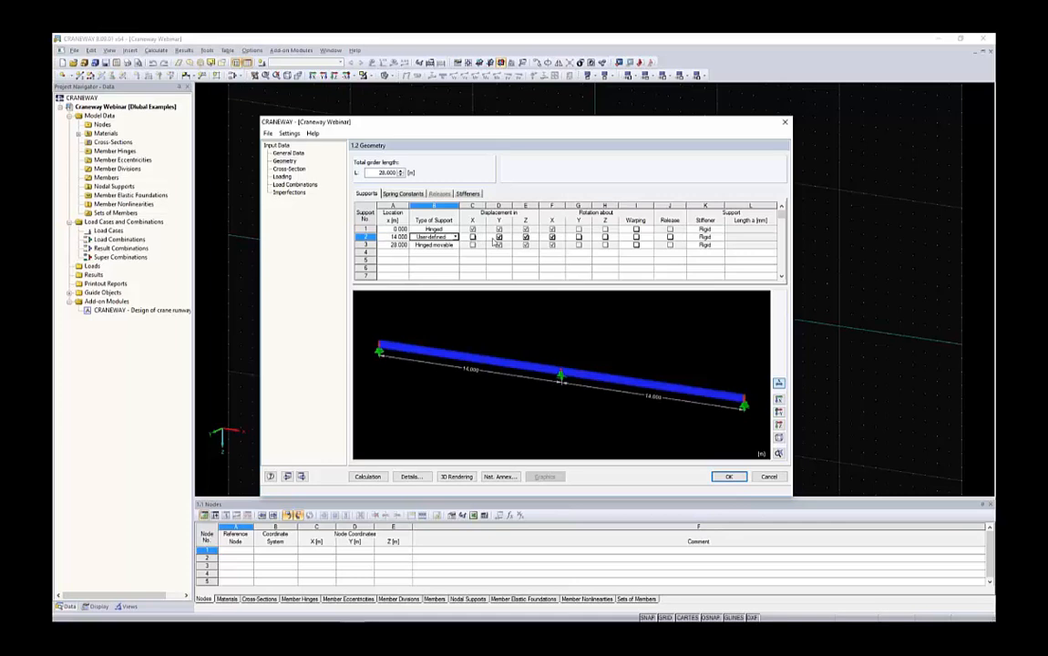
Try the Lateral on upper flange type for the middle support, inspect it in the preview, and return the support to Hinged movable.
click(436, 237)
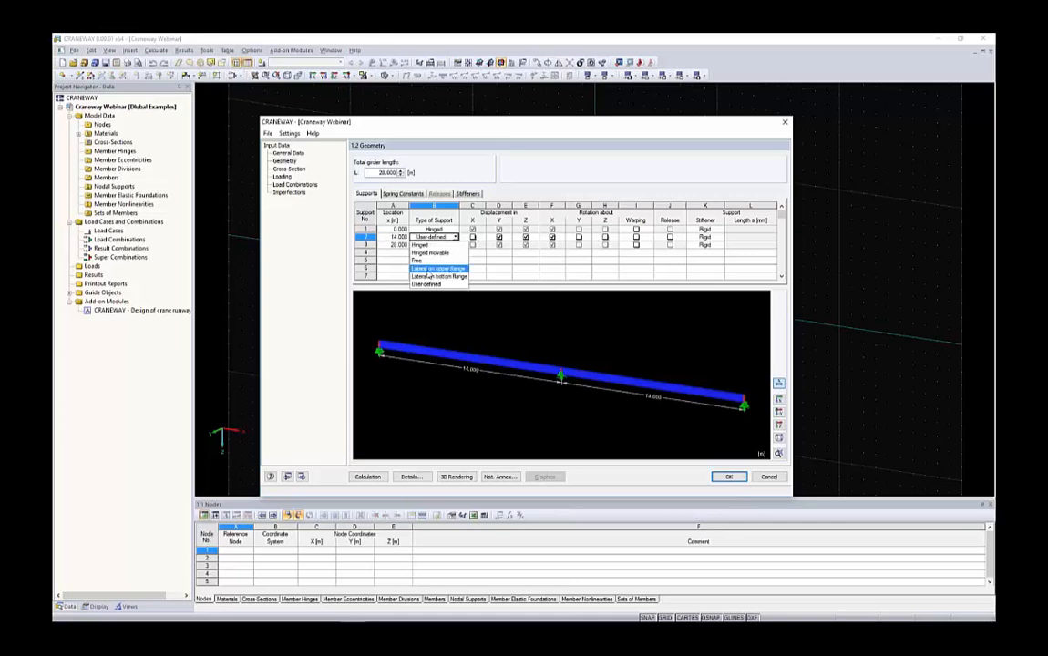
click(429, 269)
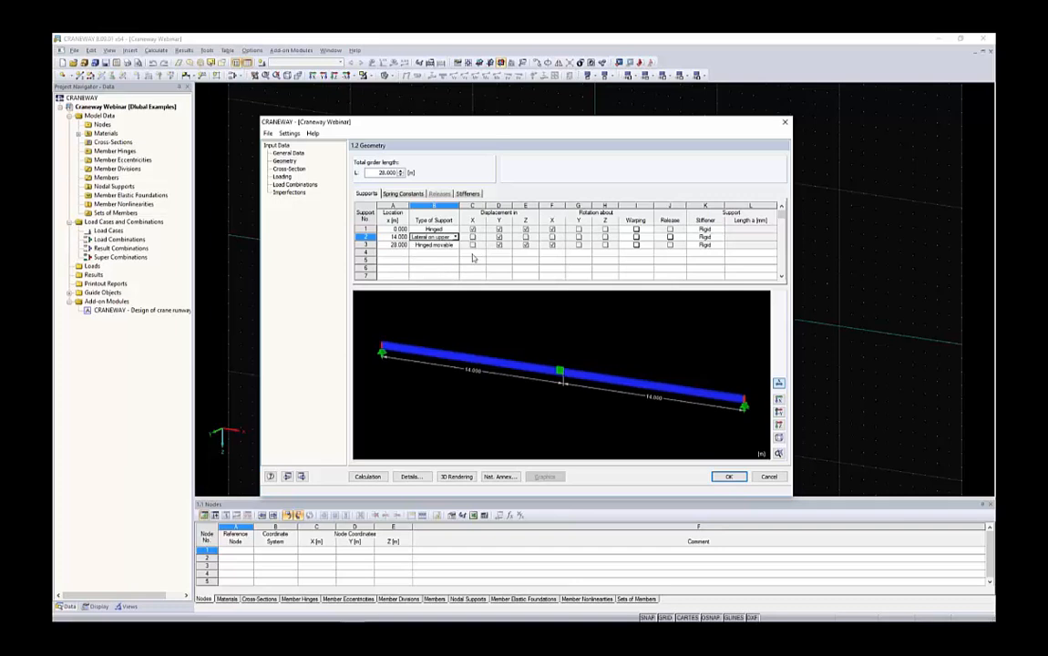
scroll(560, 369, up, 4)
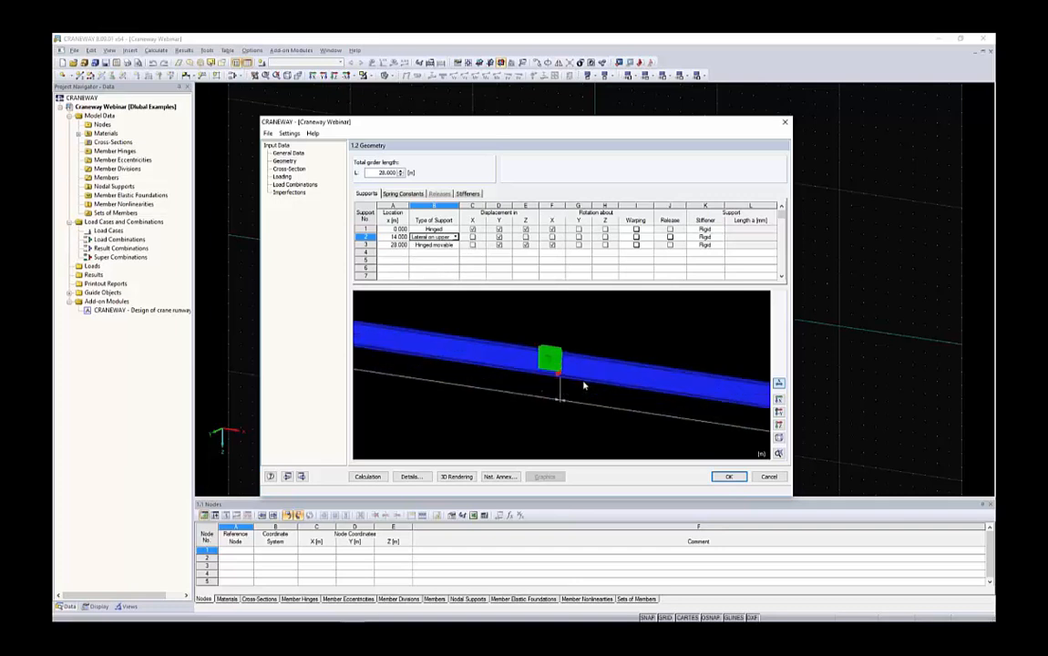
drag(584, 386, 356, 329)
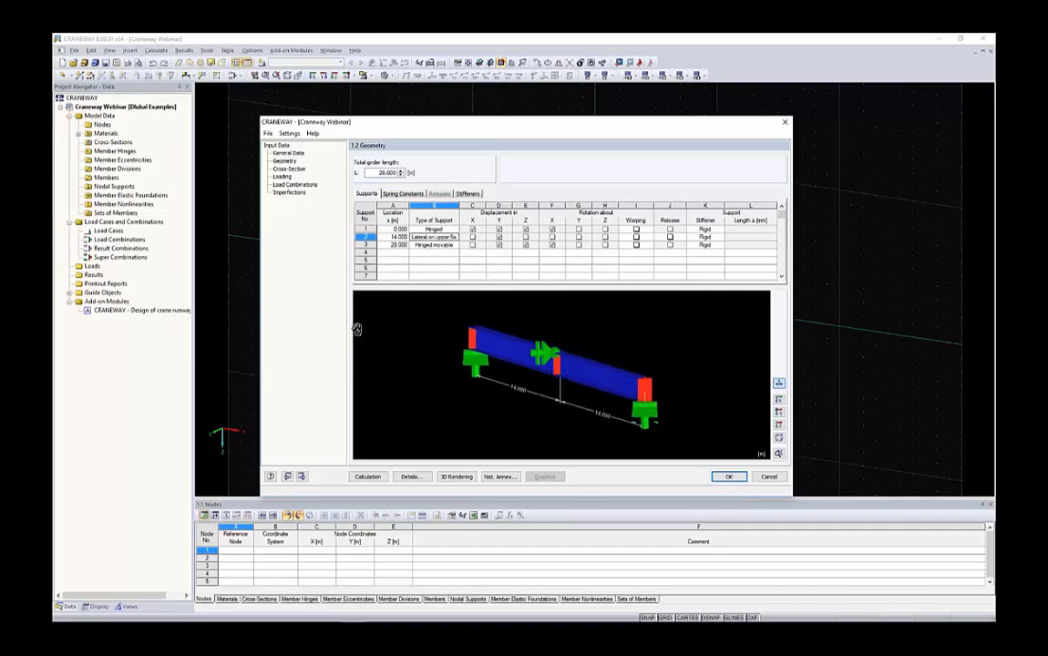
scroll(402, 356, up, 3)
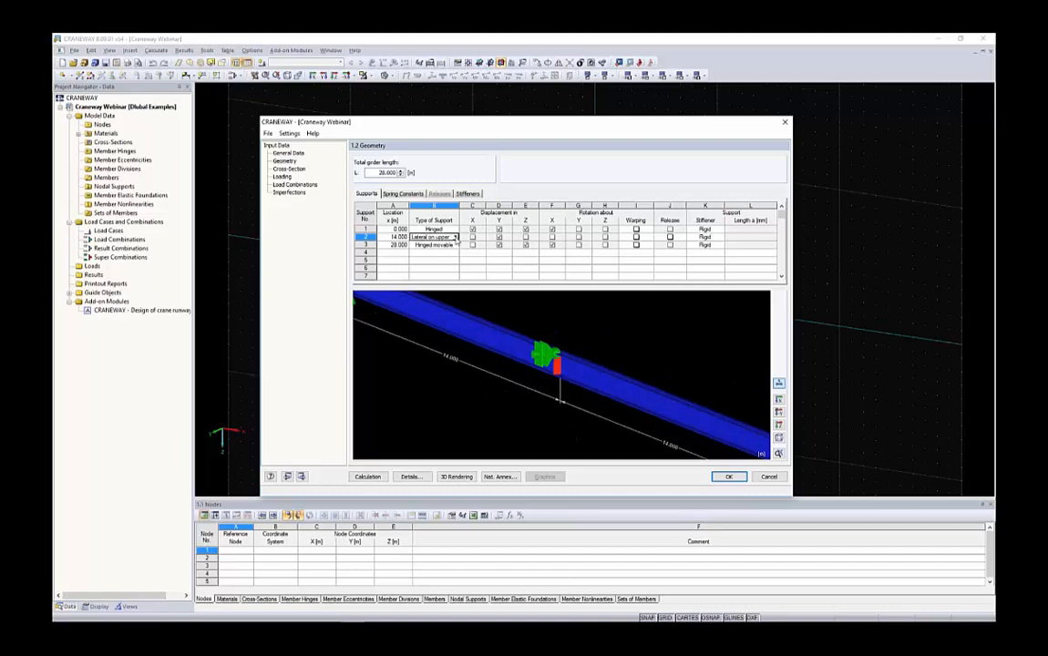
click(455, 237)
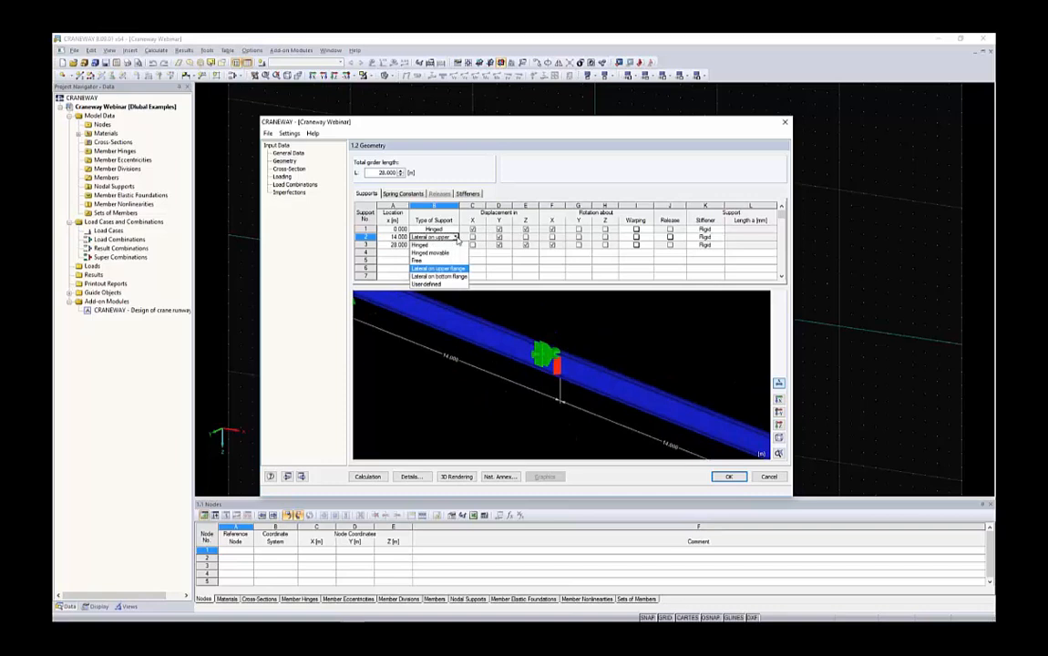
click(447, 254)
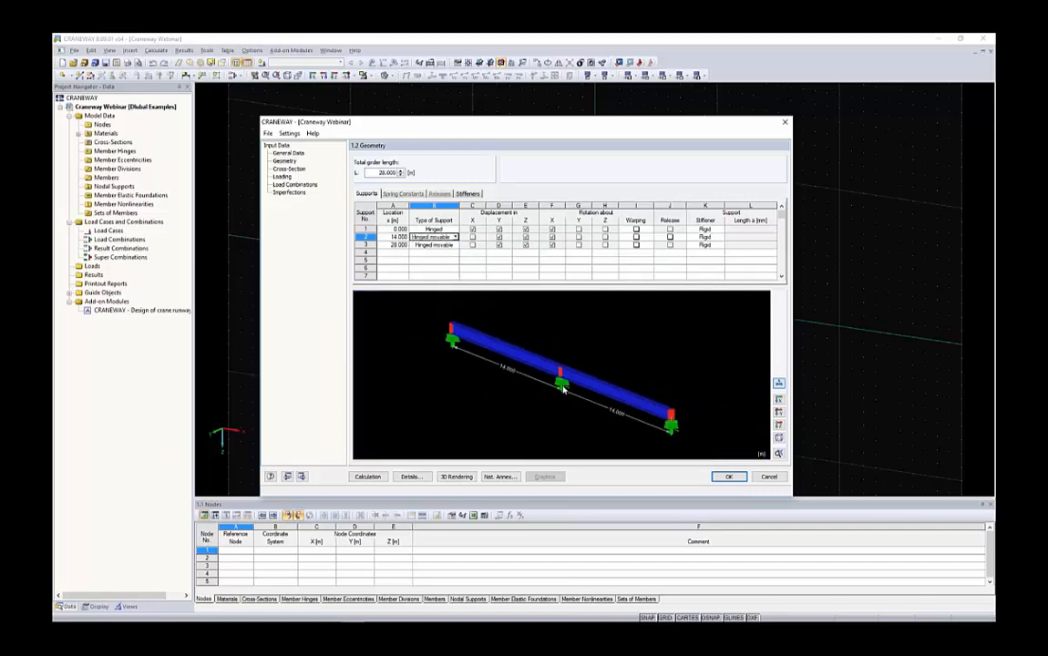
Activate the release at the middle support at 14 m and examine its released force and moment components.
drag(569, 360, 649, 365)
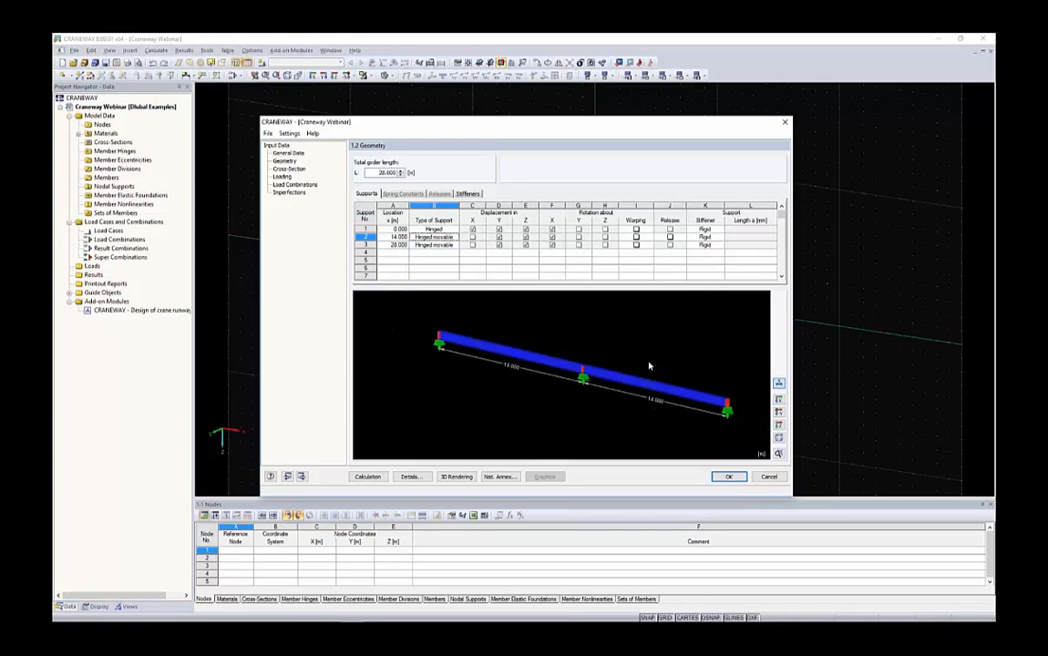
click(670, 238)
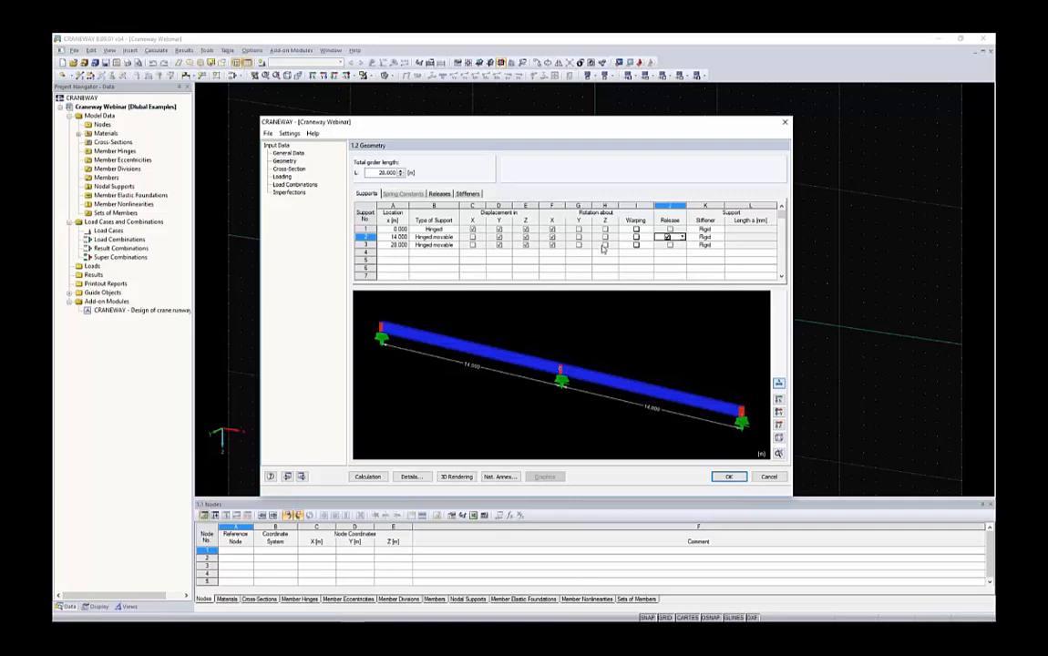
click(439, 194)
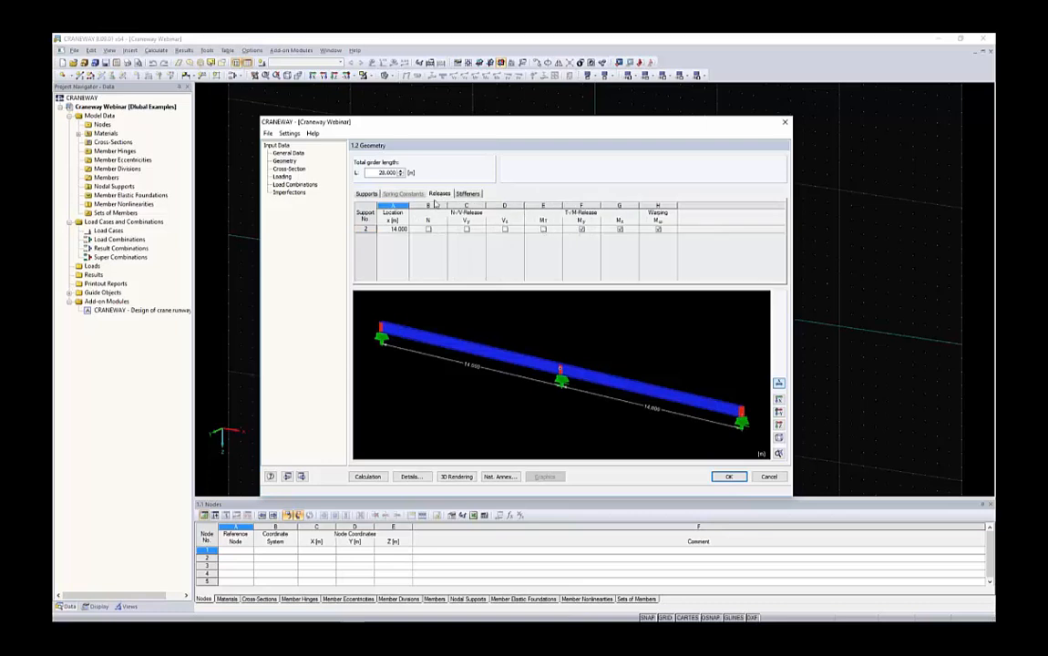
drag(392, 229, 641, 237)
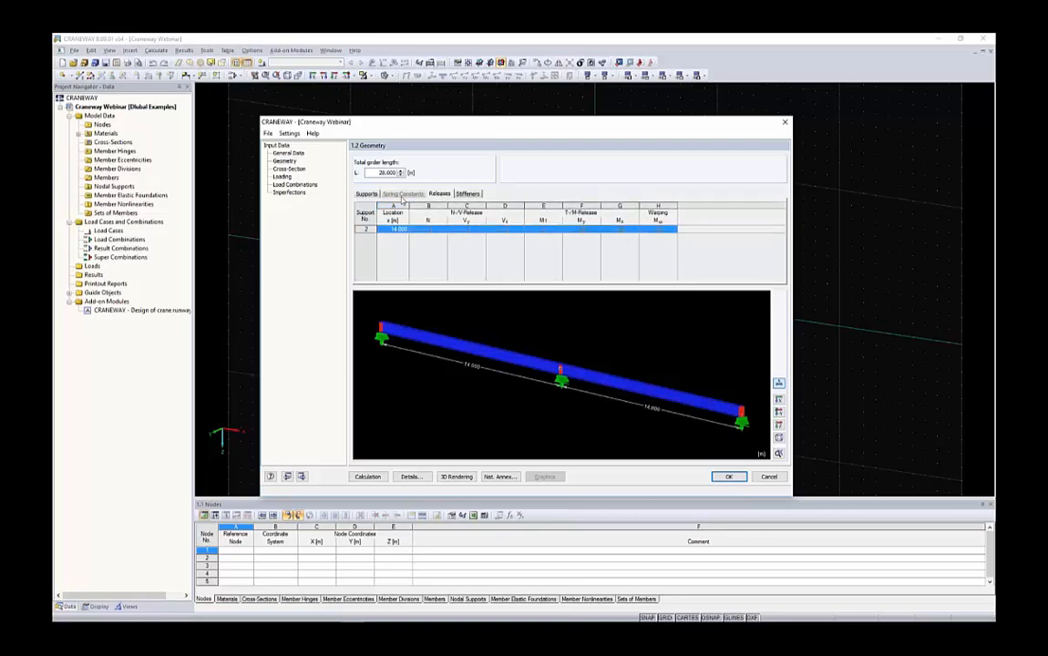
Try the User-defined type for the middle support and toggle the Vz release on and off.
click(366, 194)
click(410, 237)
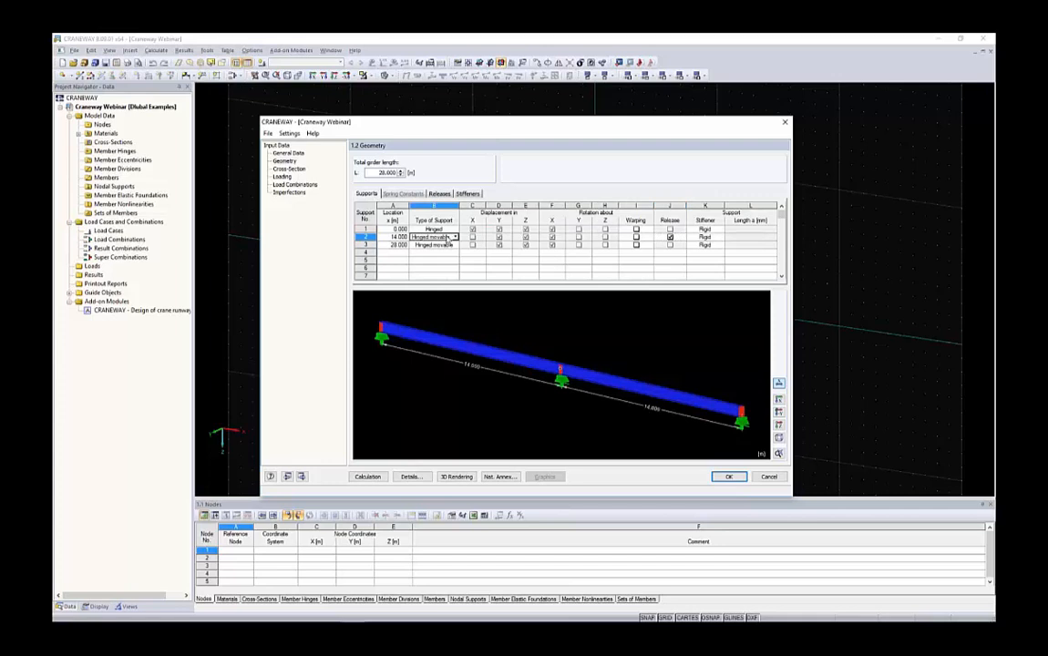
click(415, 237)
click(445, 268)
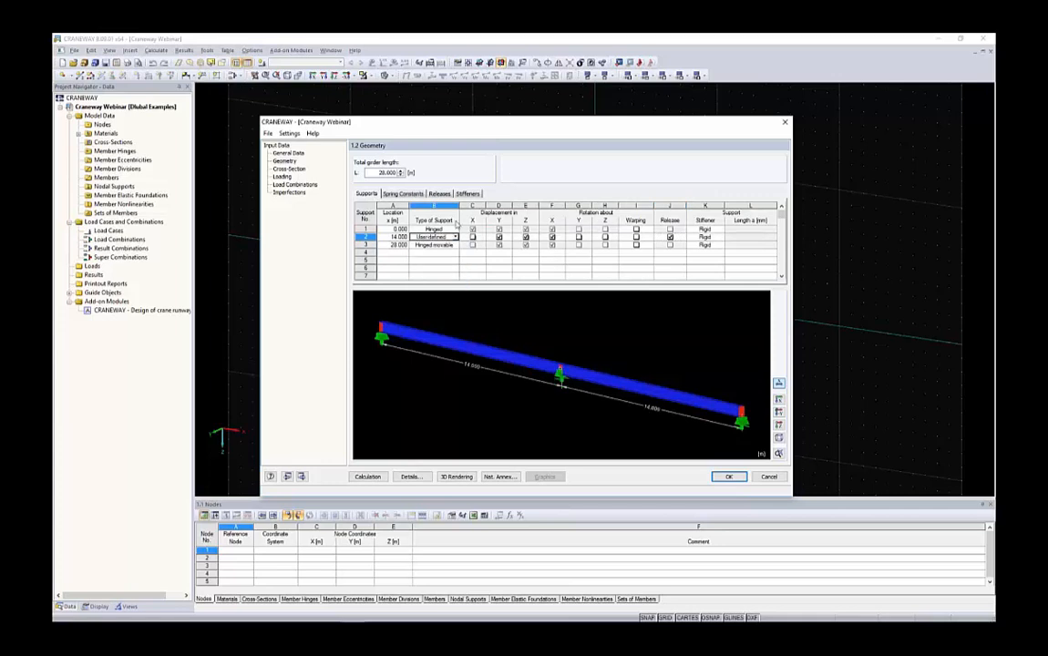
click(443, 194)
click(445, 234)
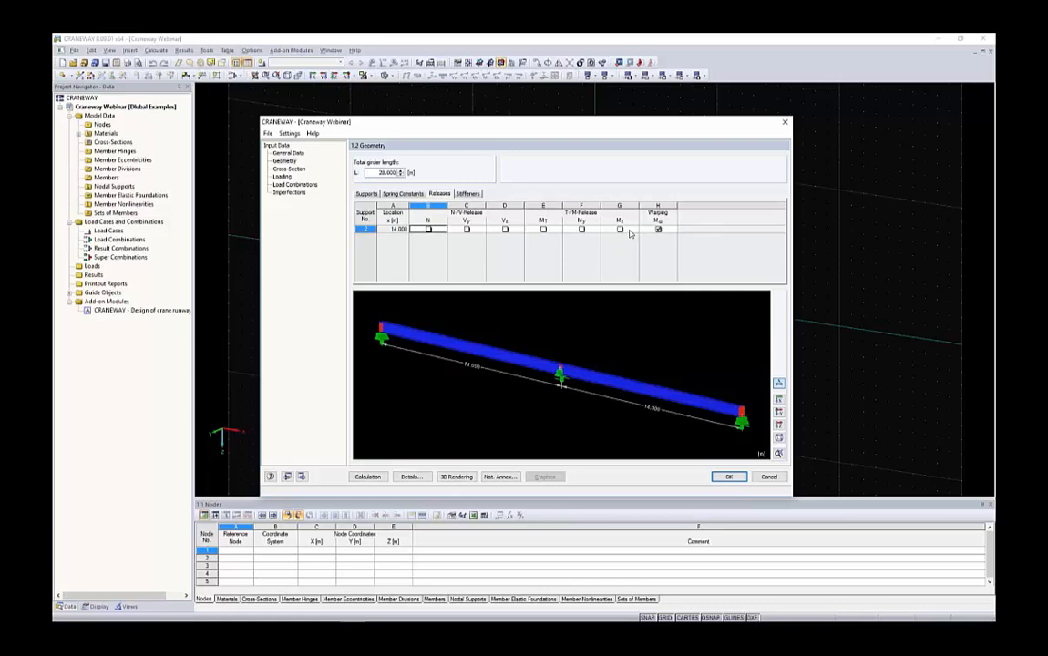
click(501, 229)
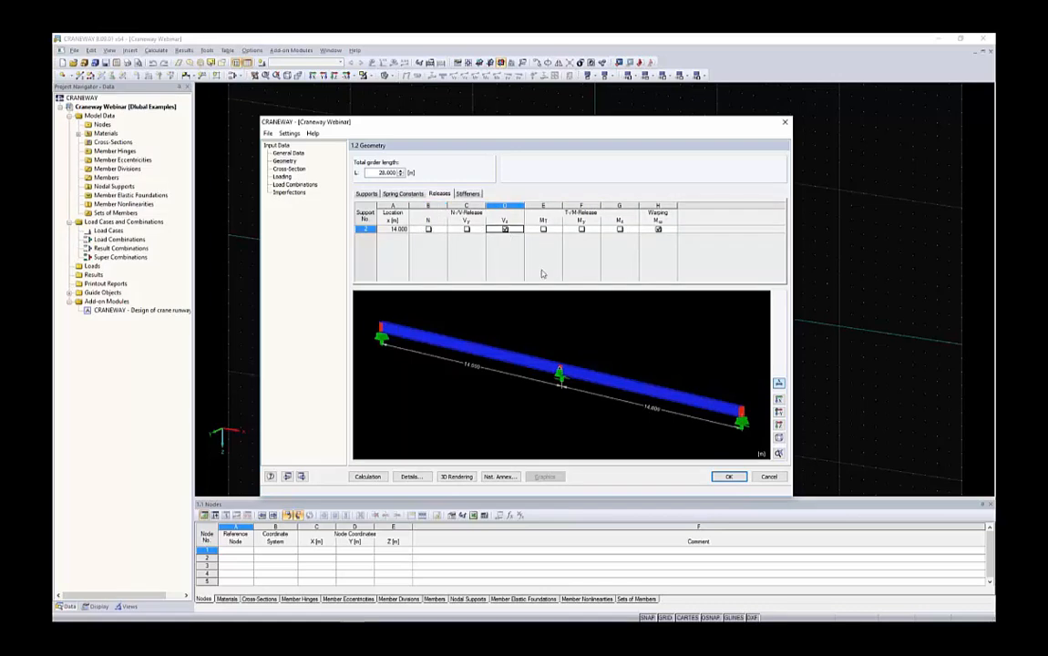
click(504, 231)
Return the middle support at 14 m to the Hinged movable type.
click(366, 194)
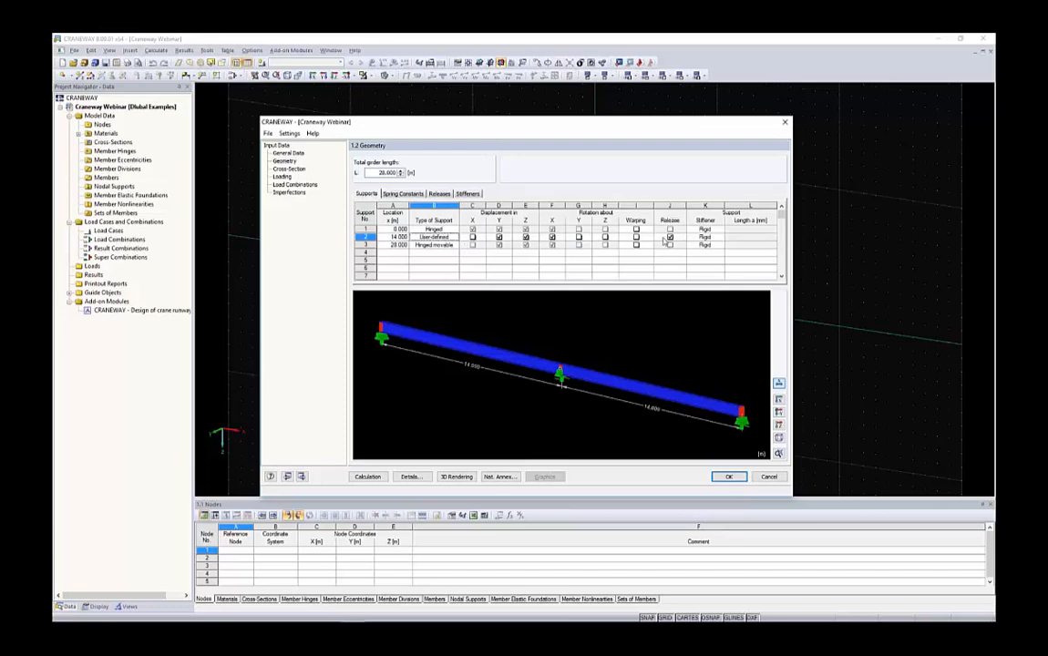
click(433, 237)
click(454, 237)
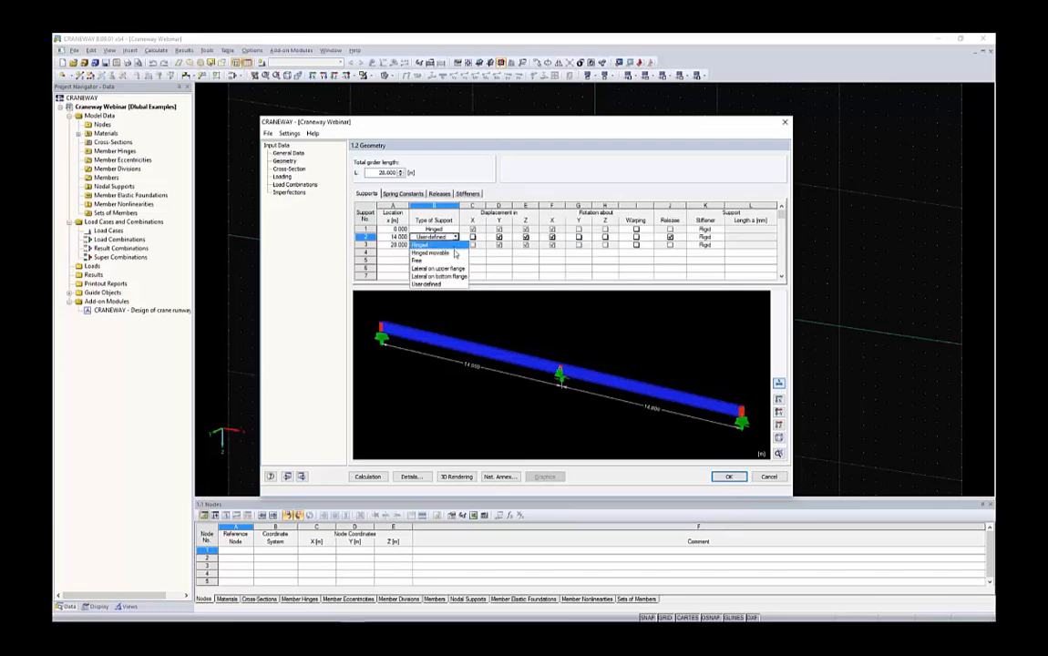
click(455, 252)
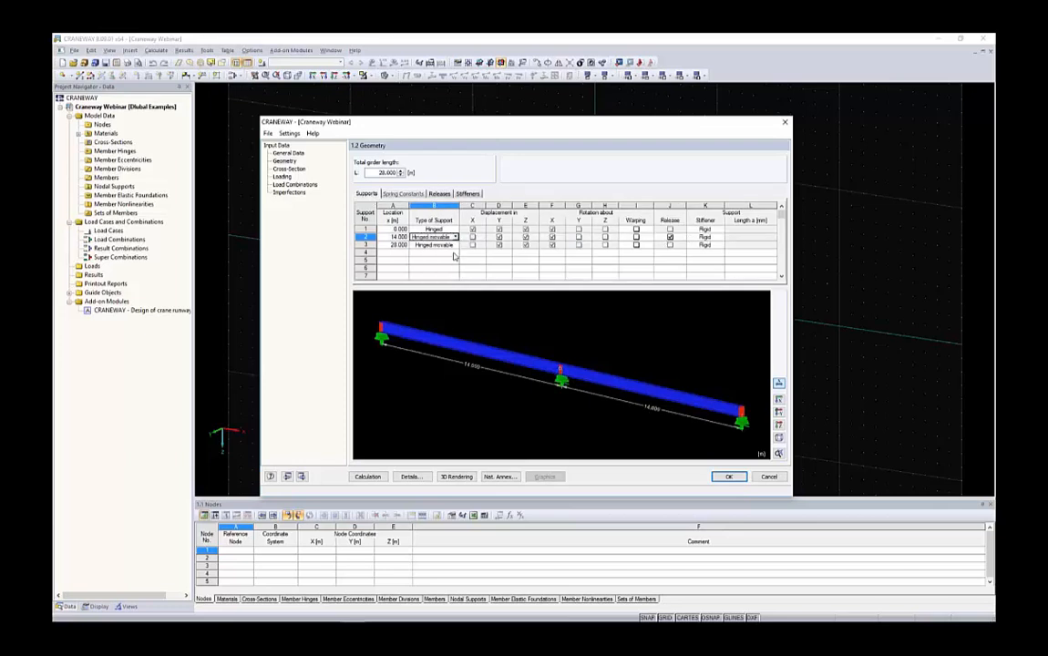
Try the Yes option for the warping restraint of the middle support.
click(643, 238)
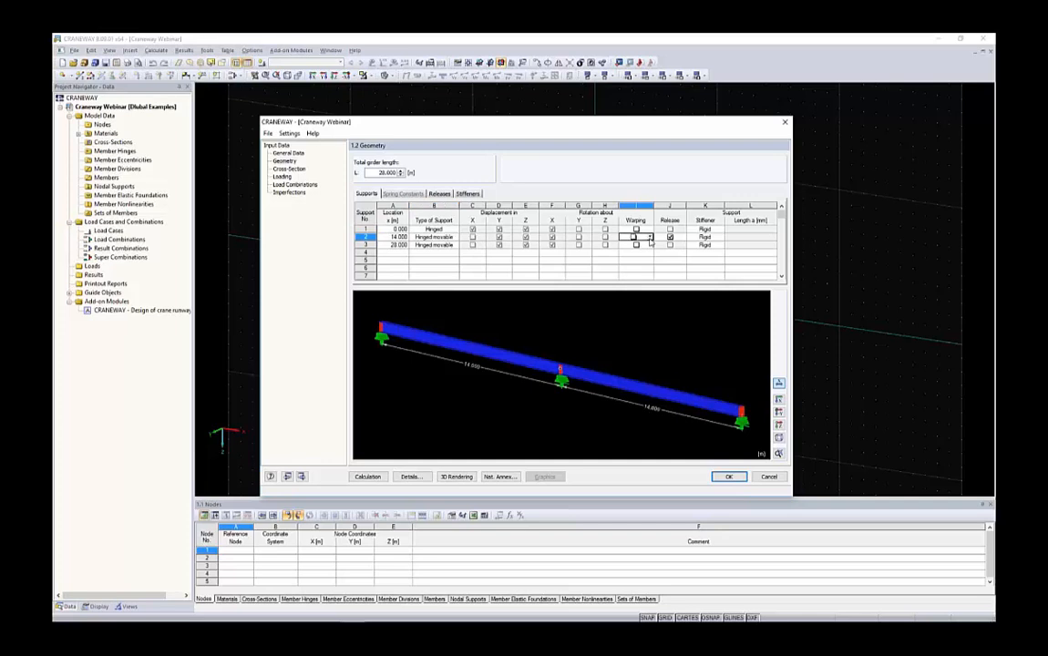
click(650, 238)
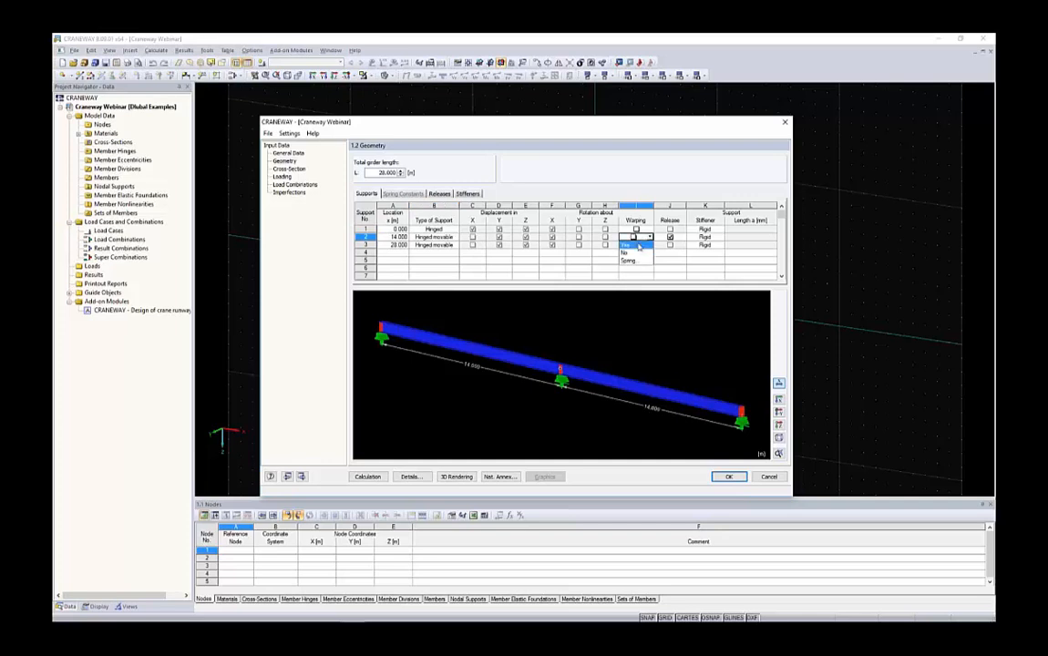
click(639, 247)
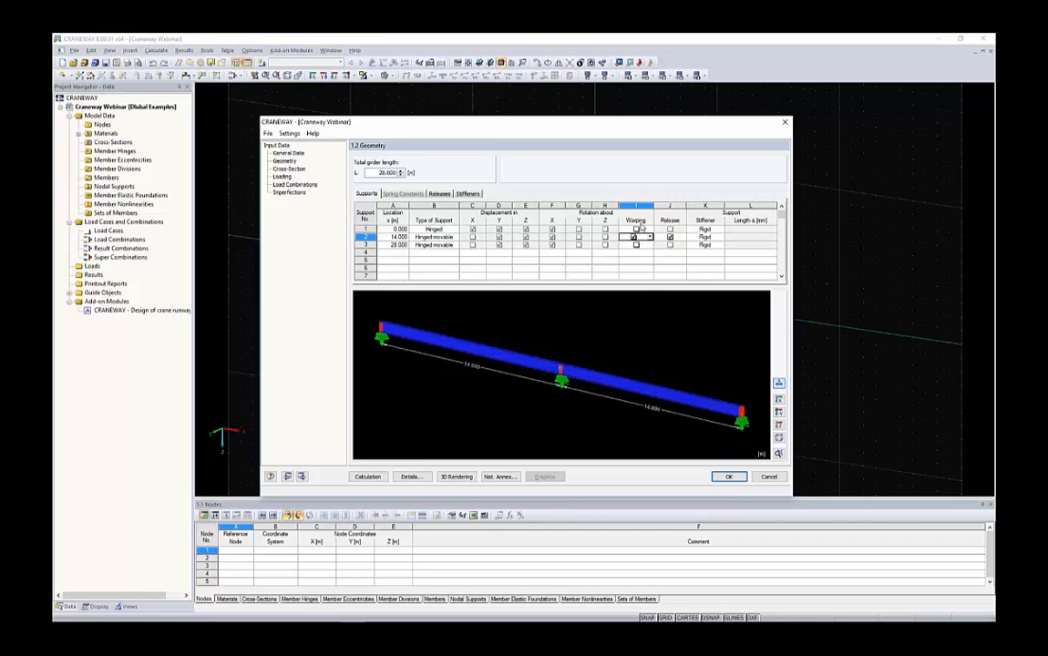
Try a warping spring at the middle support, inspect the options for calculating its stiffness, and cancel the calculation.
click(650, 237)
click(640, 261)
click(401, 194)
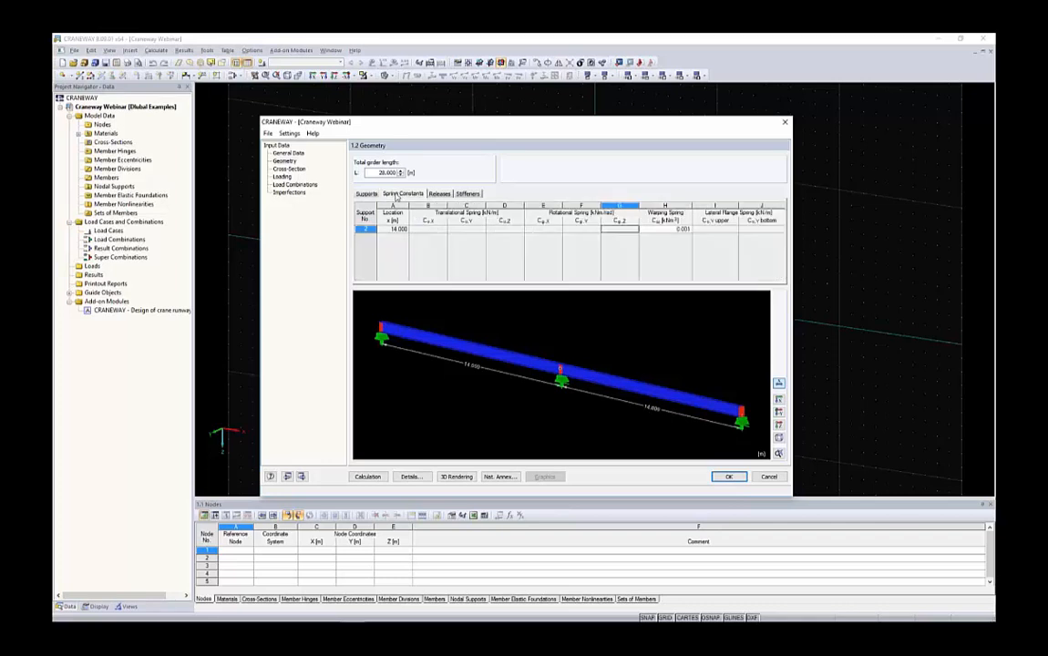
click(654, 229)
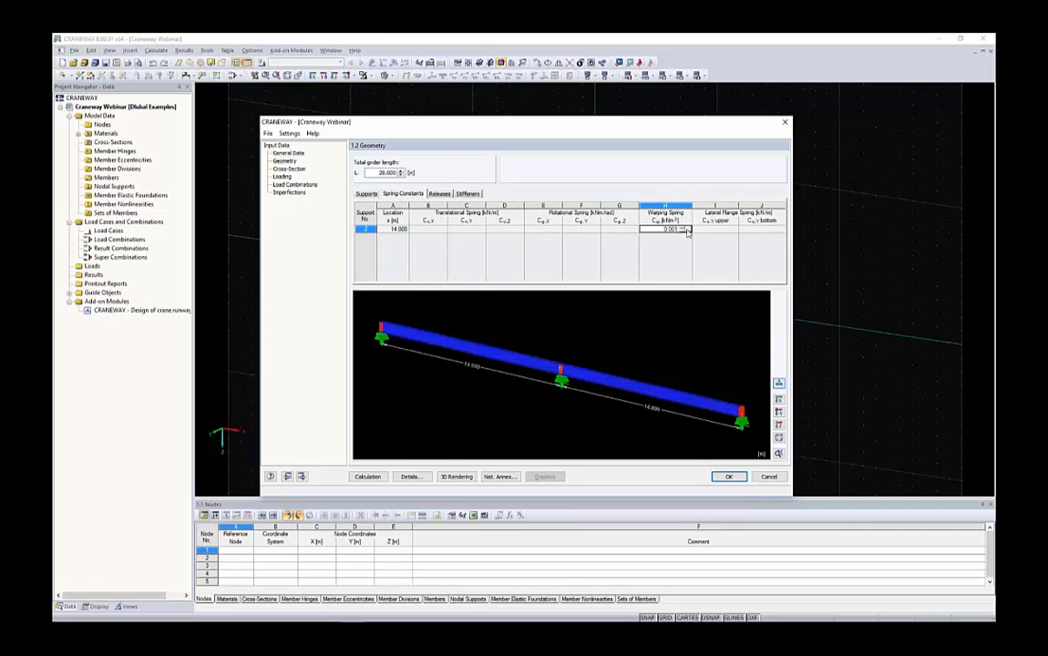
click(688, 230)
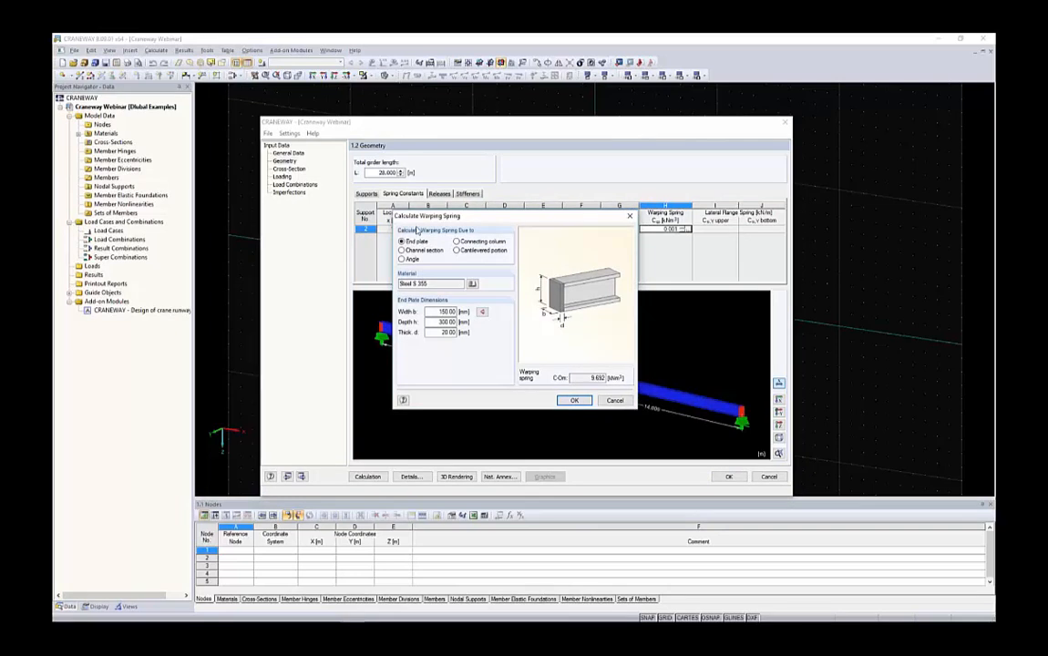
click(615, 400)
Set the warping restraint of the middle support back to No.
click(367, 194)
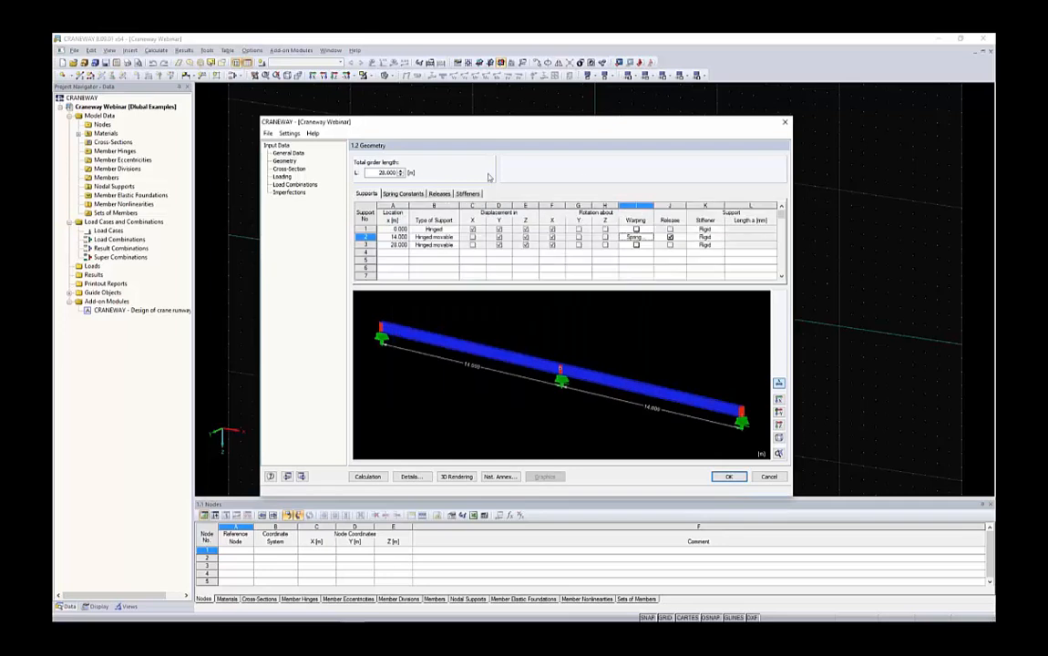
click(650, 239)
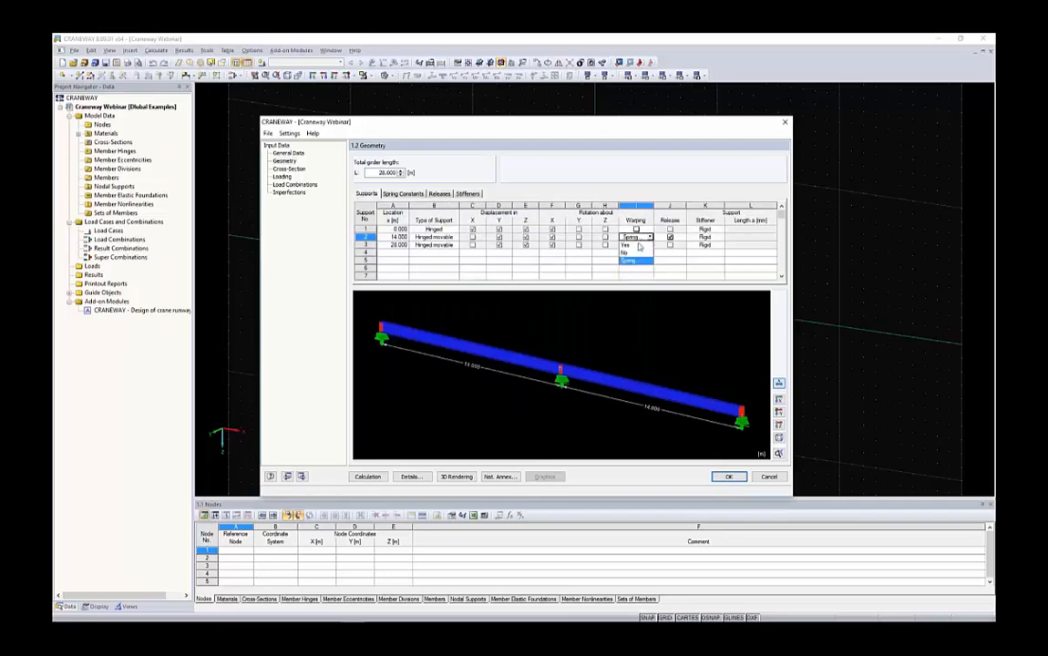
click(633, 254)
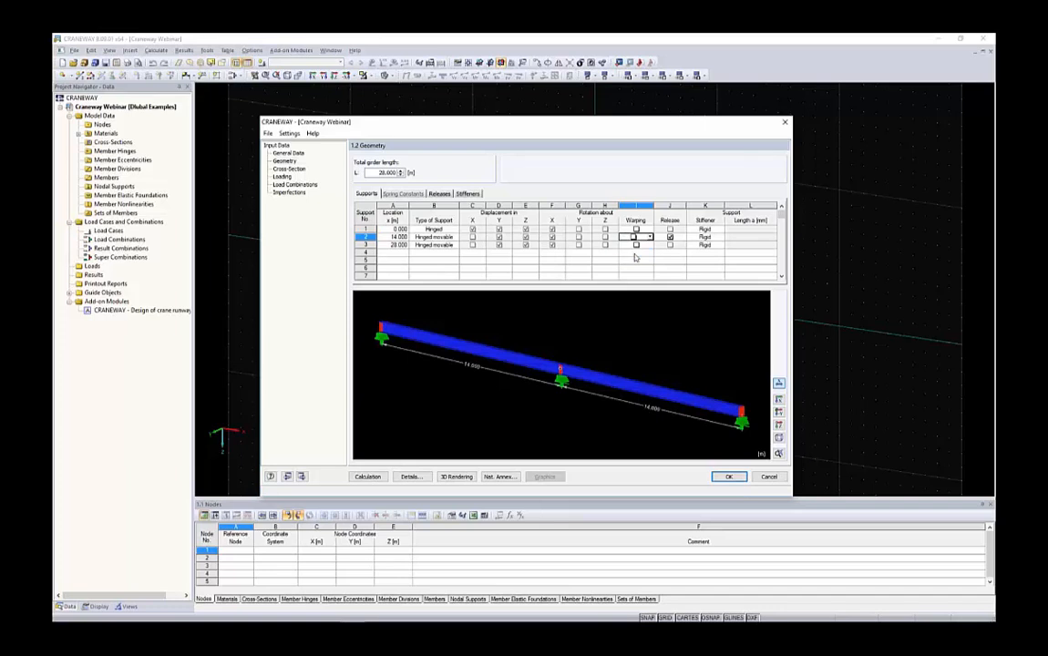
click(663, 239)
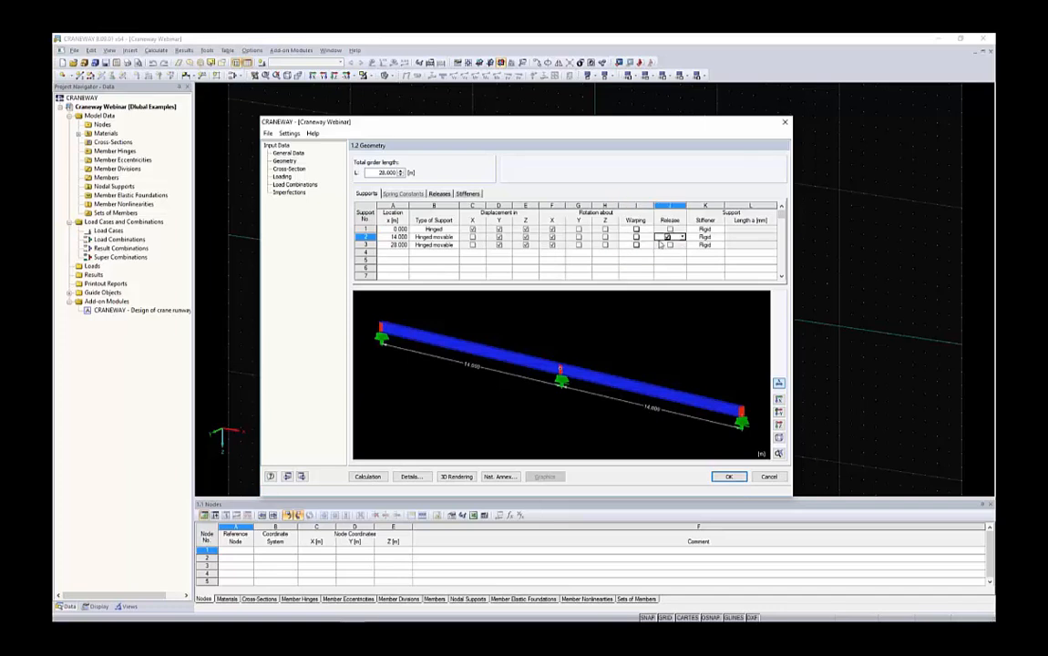
Inspect the stiffeners at the supports and set the number of internal panels to 6 for both 14 m spans.
click(469, 194)
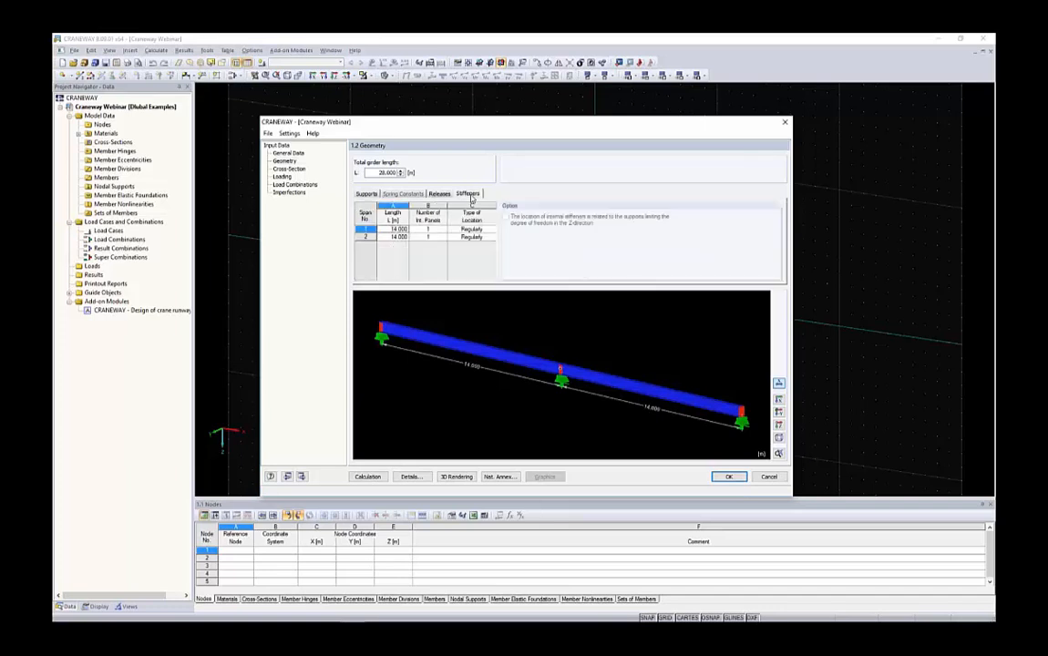
scroll(390, 343, up, 5)
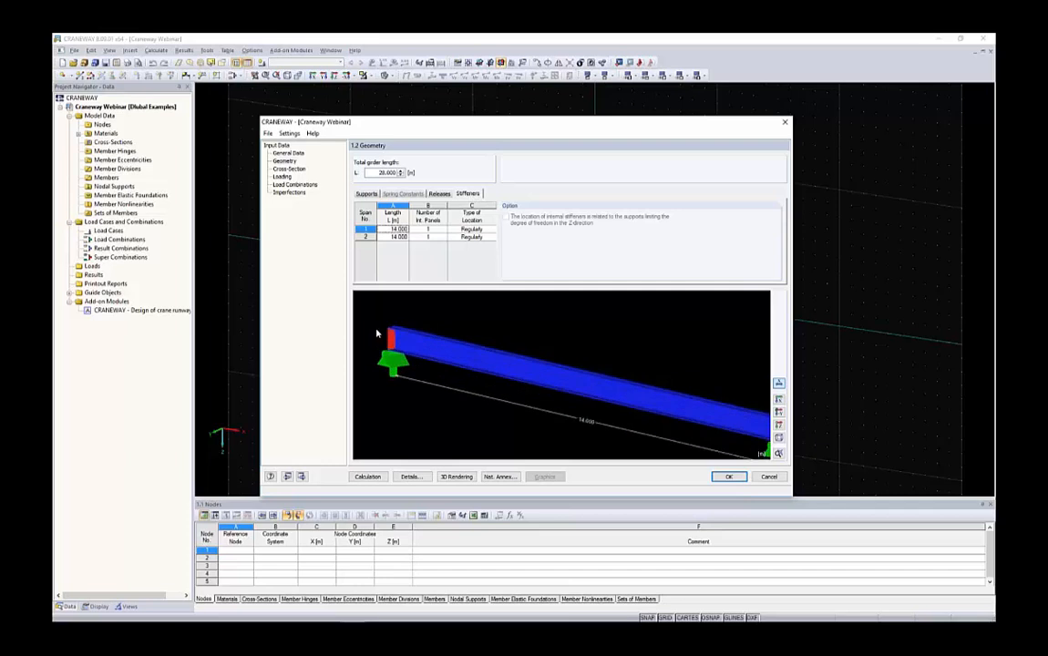
scroll(438, 358, down, 5)
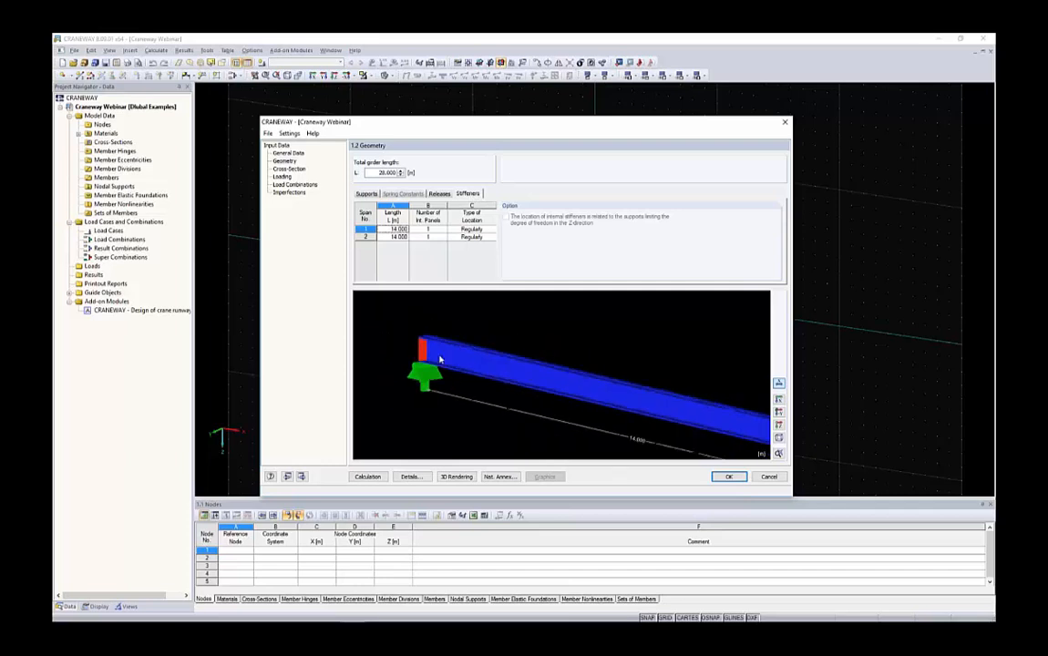
scroll(547, 385, up, 2)
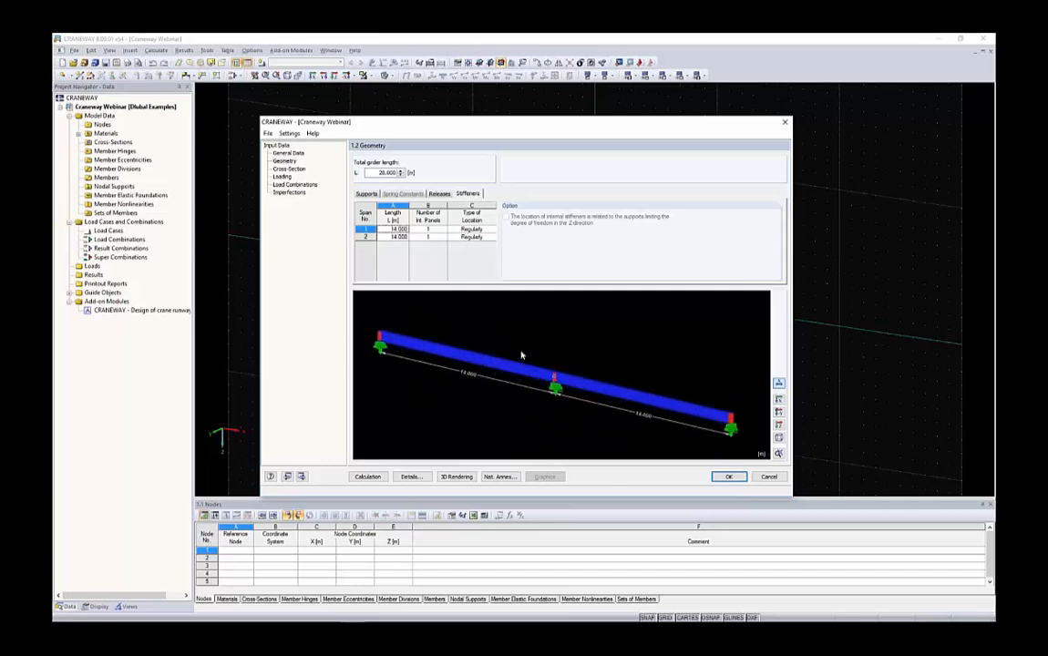
click(429, 228)
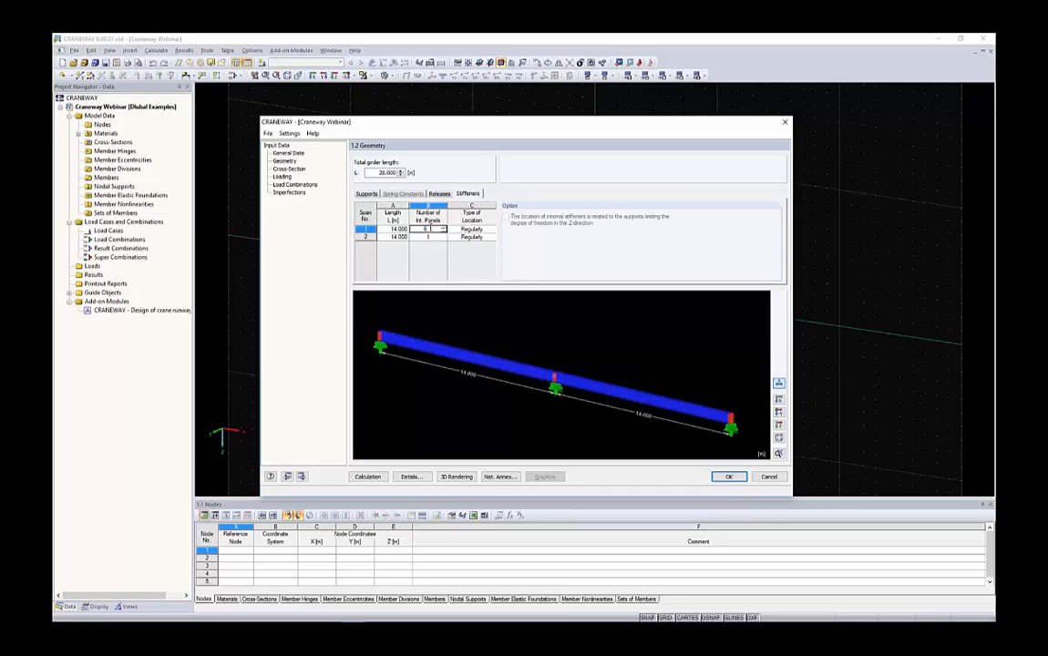
key(Tab)
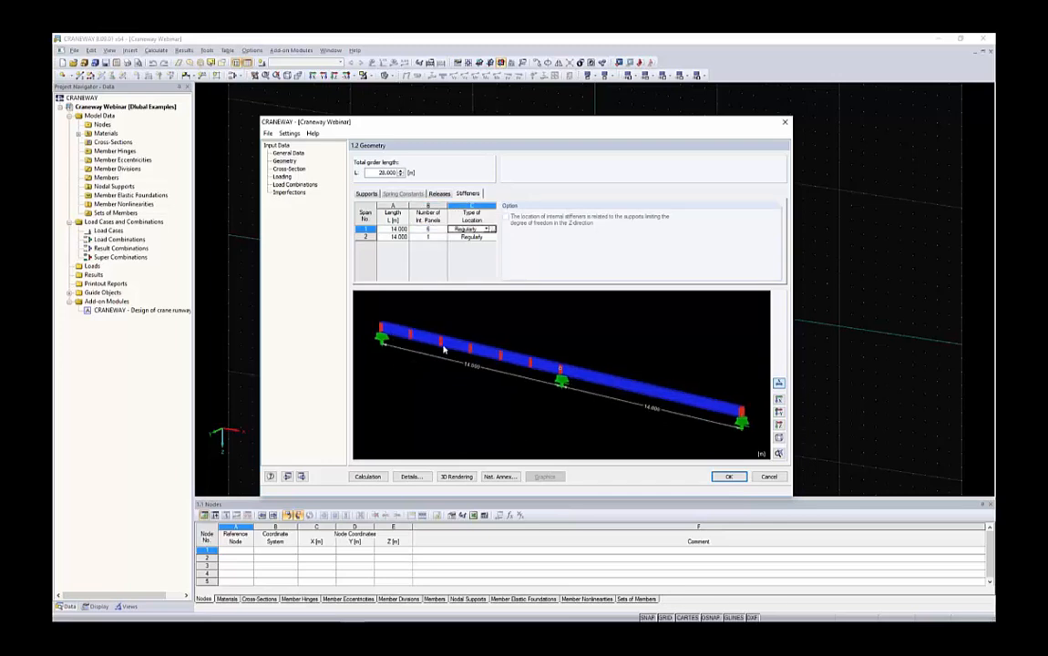
click(441, 237)
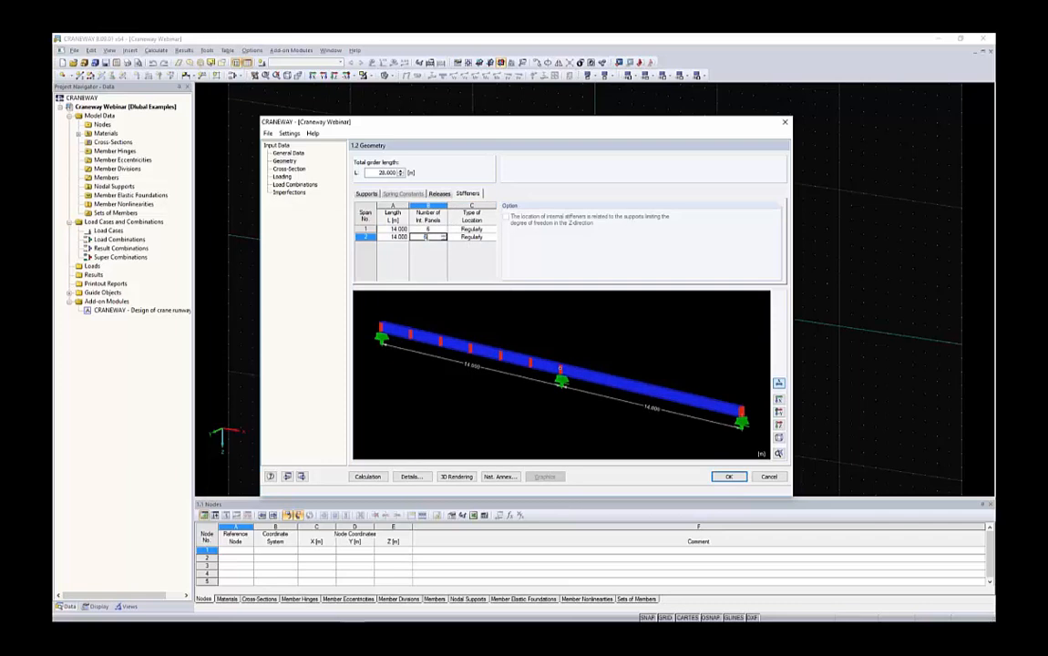
Try User-defined stiffener locations for span 1, look through the location list, and return the span to Regularly.
click(465, 229)
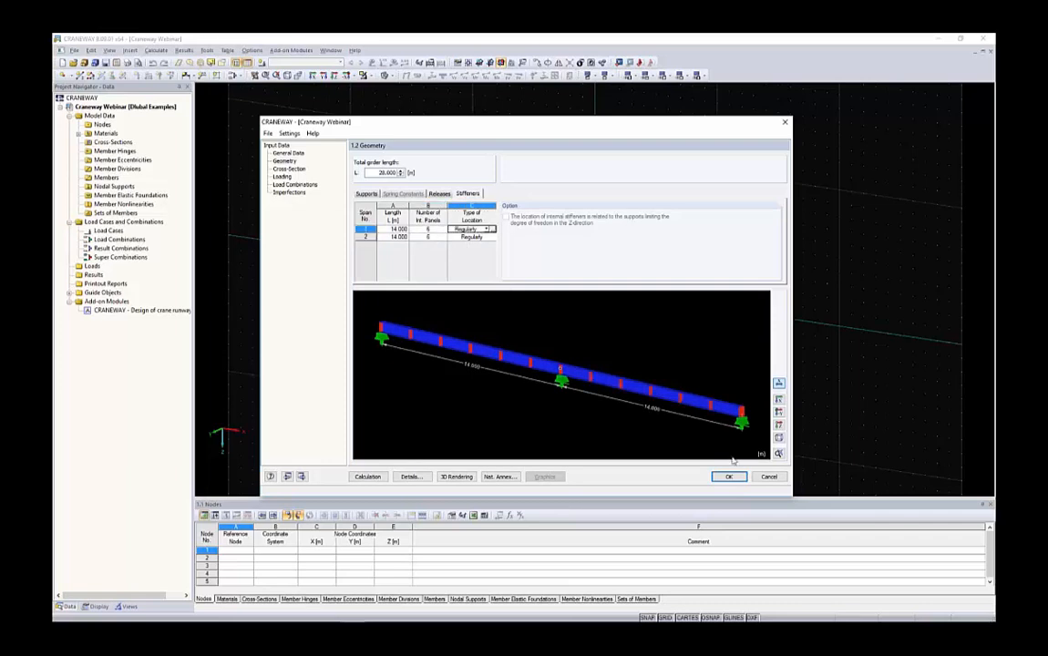
click(488, 230)
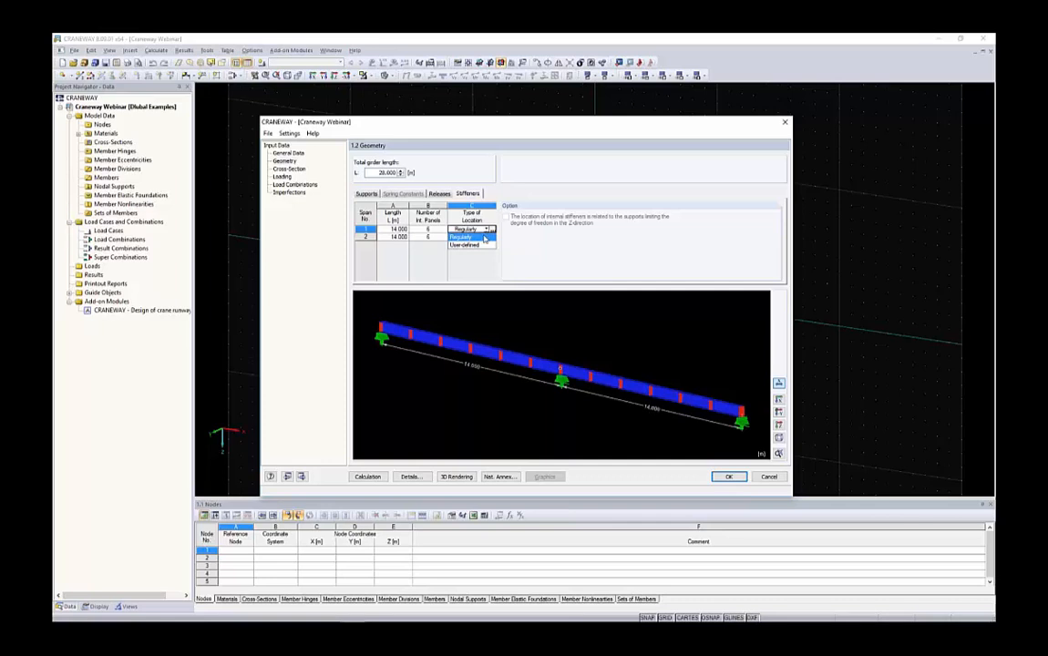
click(469, 244)
scroll(508, 319, down, 1)
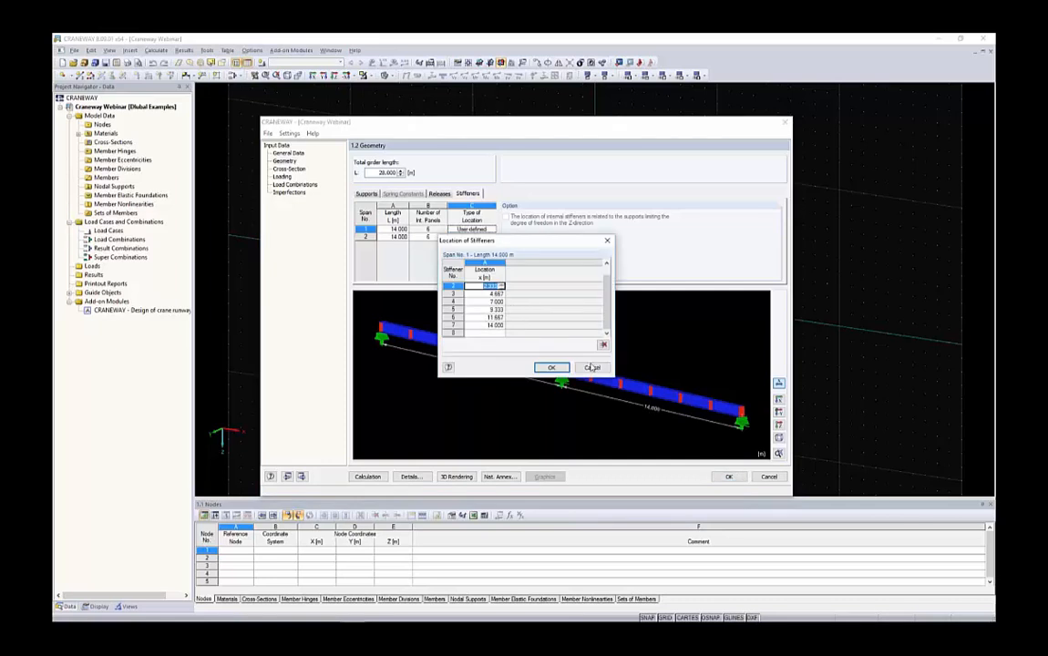
click(551, 368)
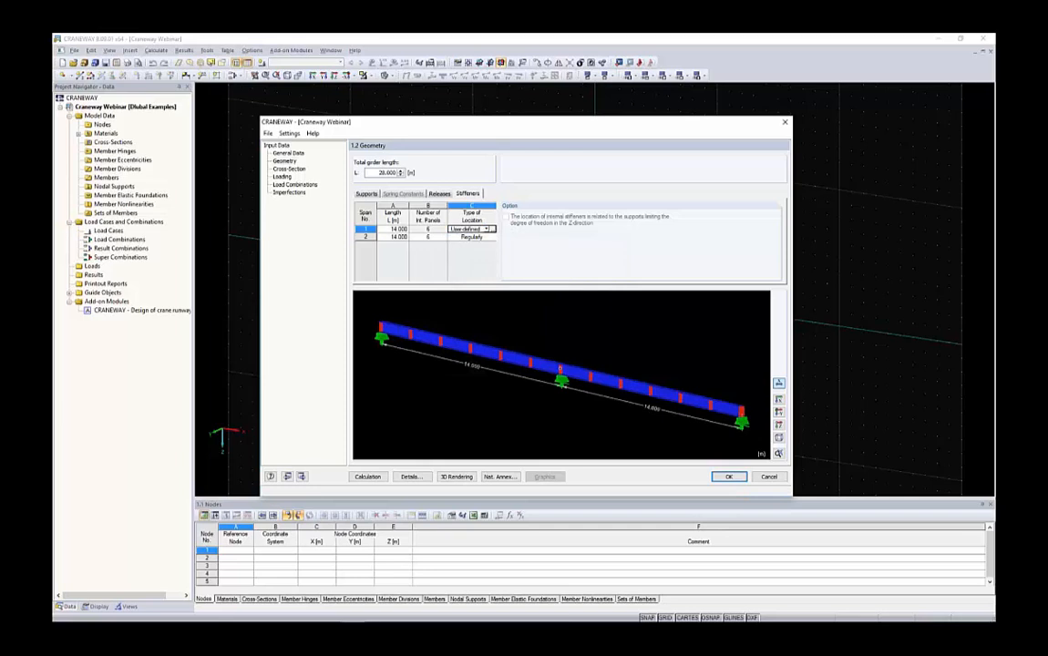
click(486, 229)
click(449, 235)
click(421, 228)
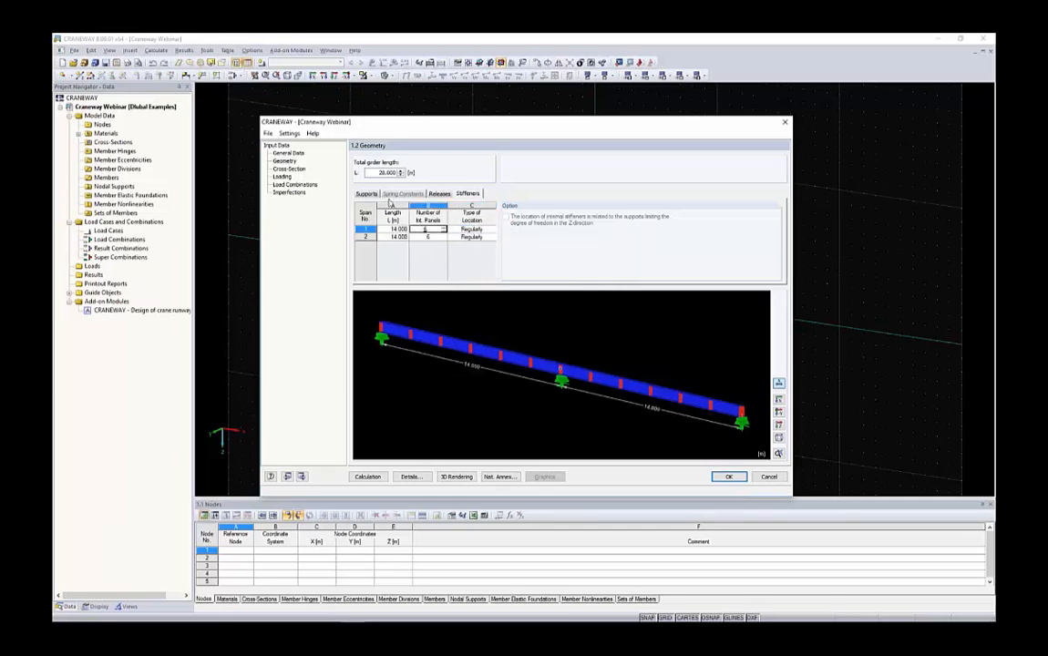
Look through the rolled I-section library for the girder, checking manufacturer groups, section tables and HE A 800, and cancel the selection.
click(366, 194)
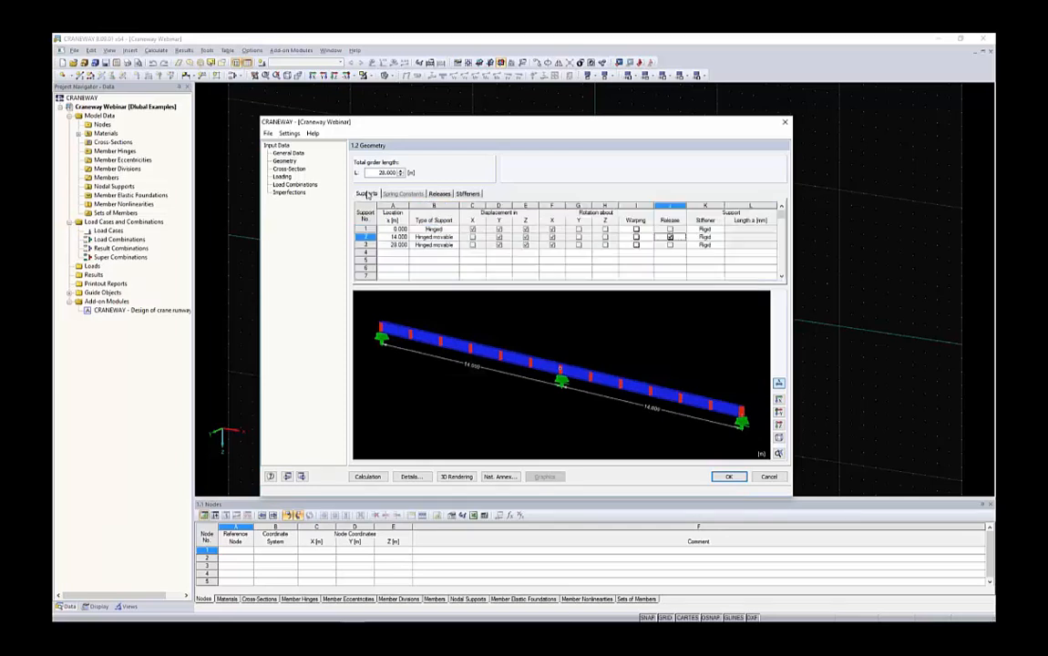
click(289, 170)
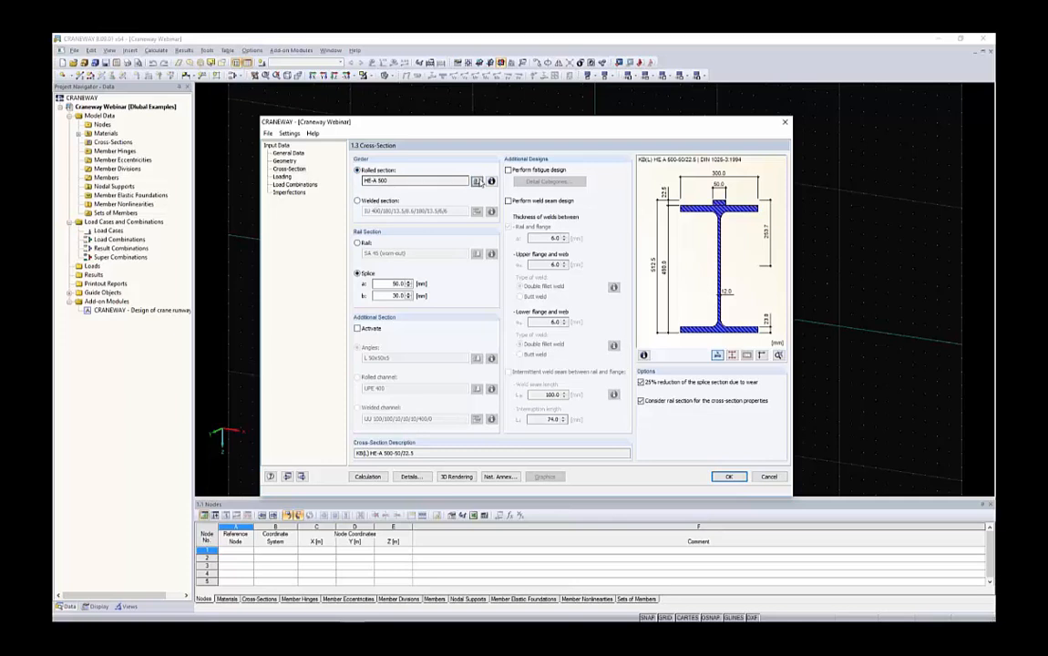
click(477, 181)
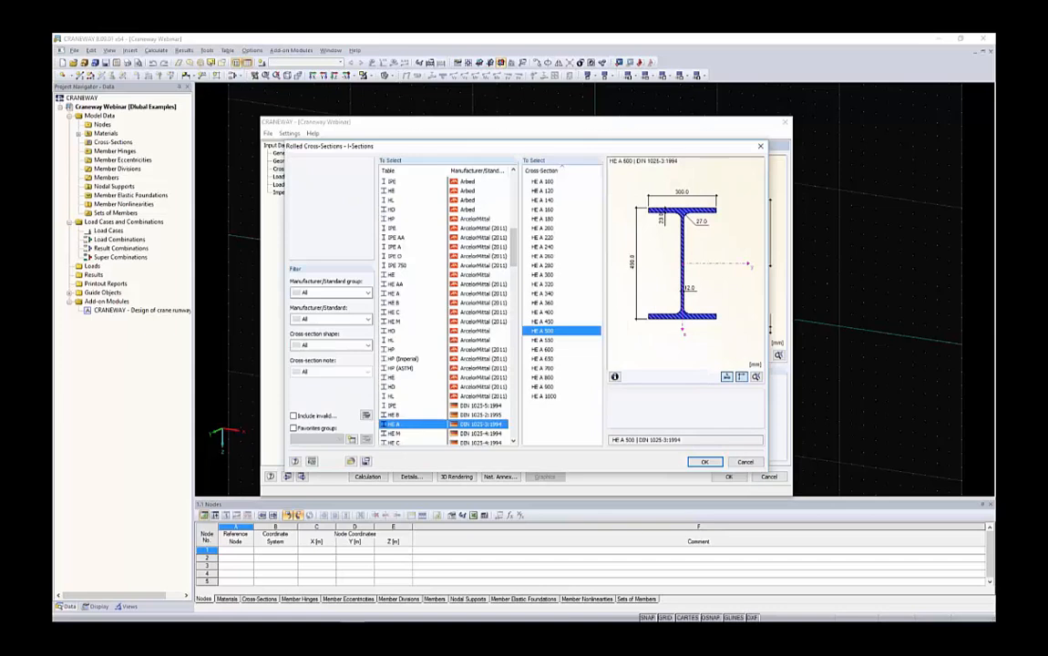
click(332, 296)
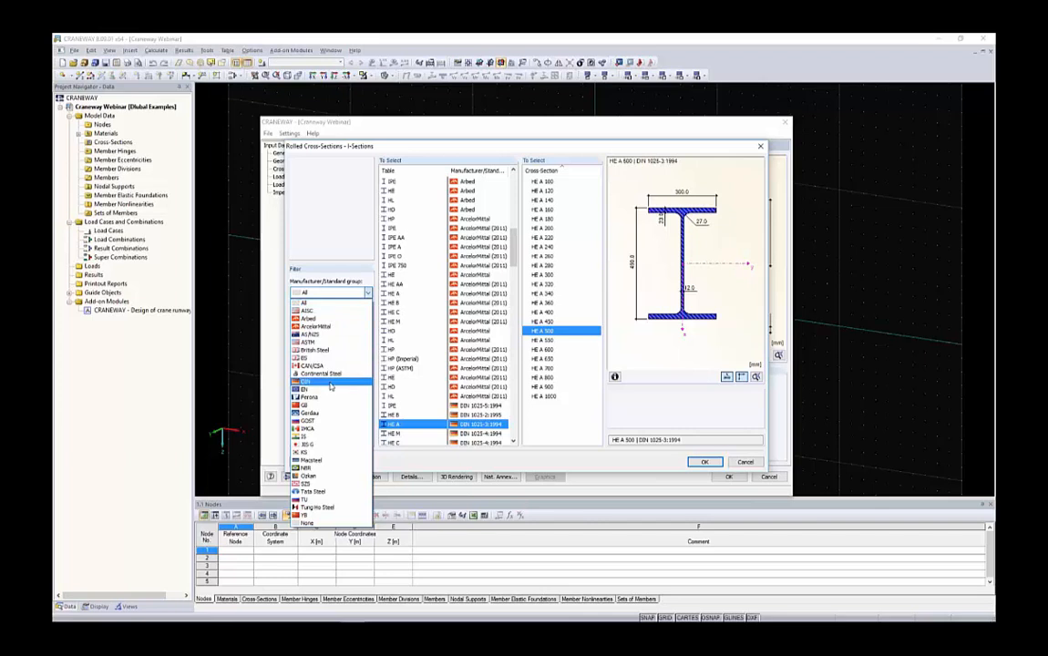
click(350, 227)
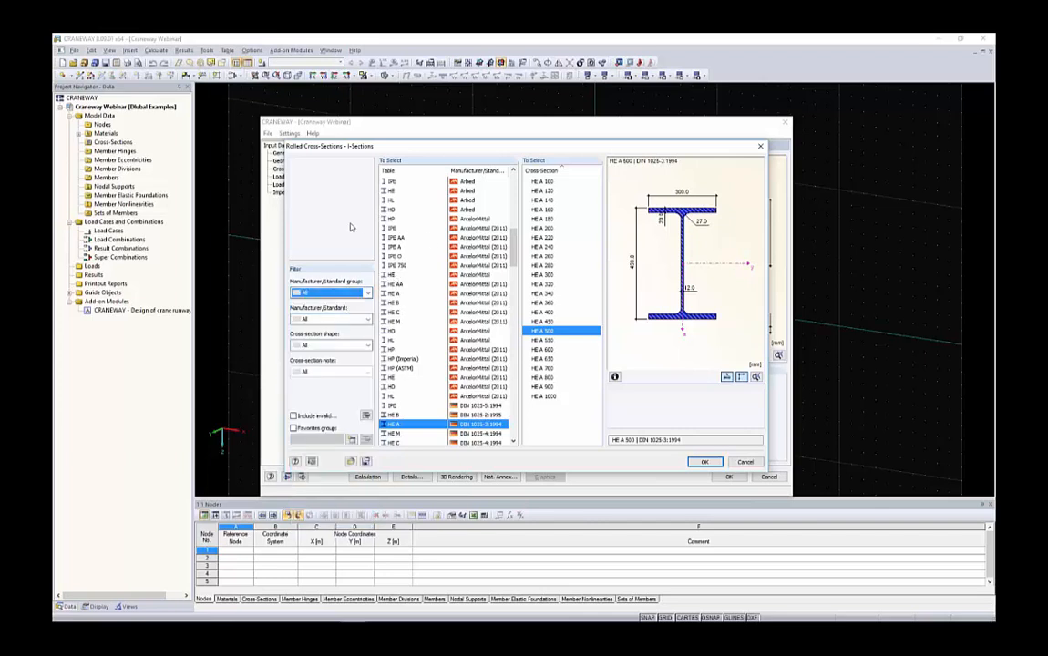
drag(514, 208, 515, 418)
click(535, 378)
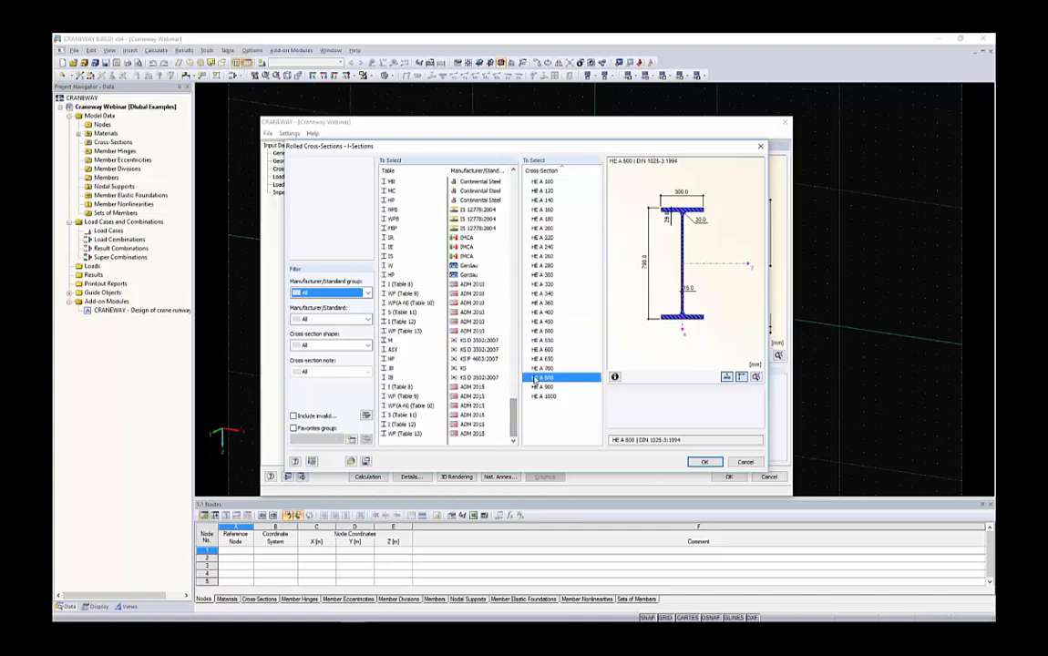
scroll(473, 284, up, 8)
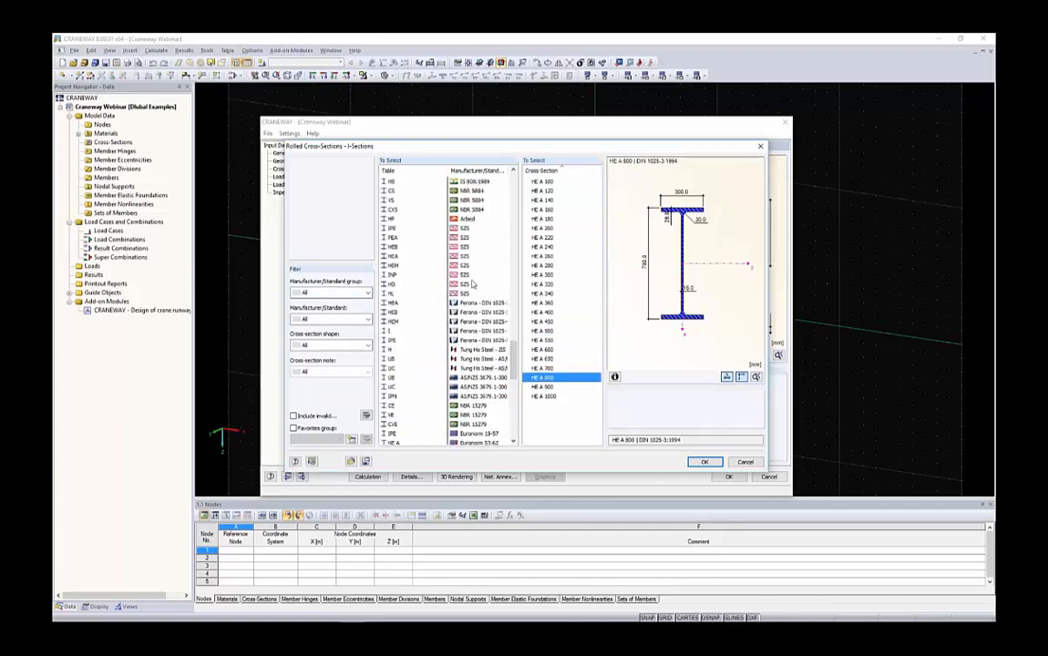
scroll(473, 285, up, 10)
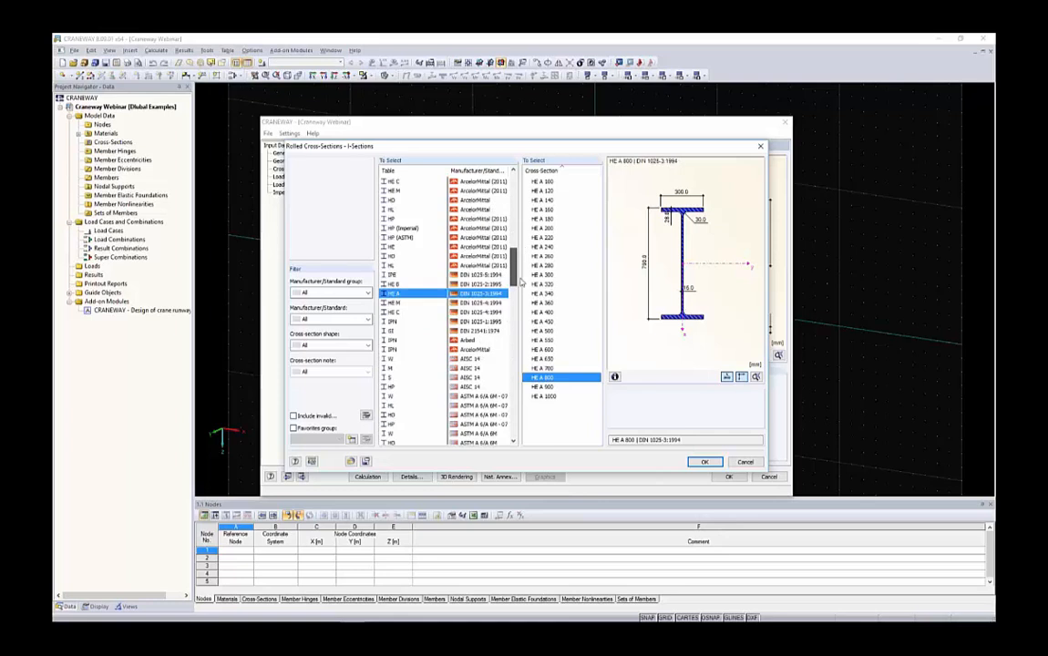
scroll(485, 265, up, 3)
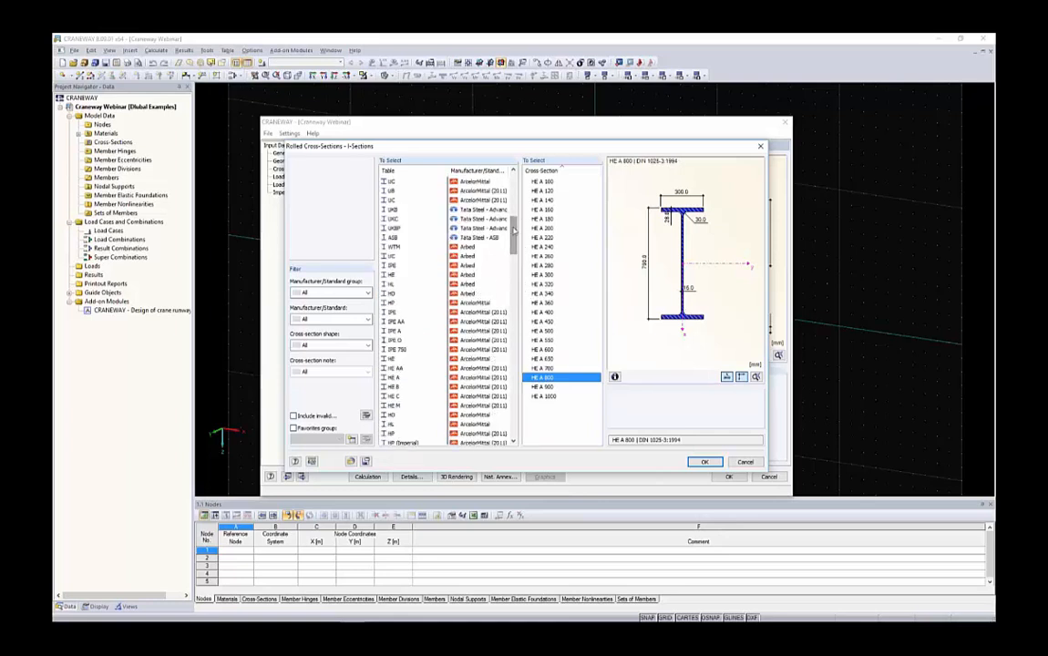
drag(513, 233, 513, 193)
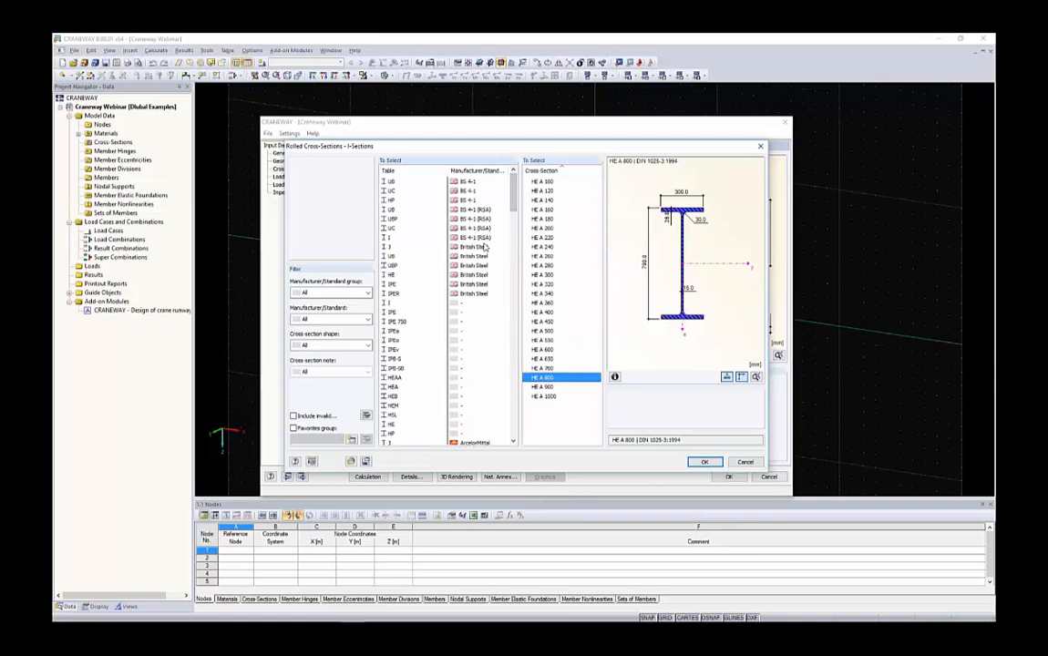
click(746, 462)
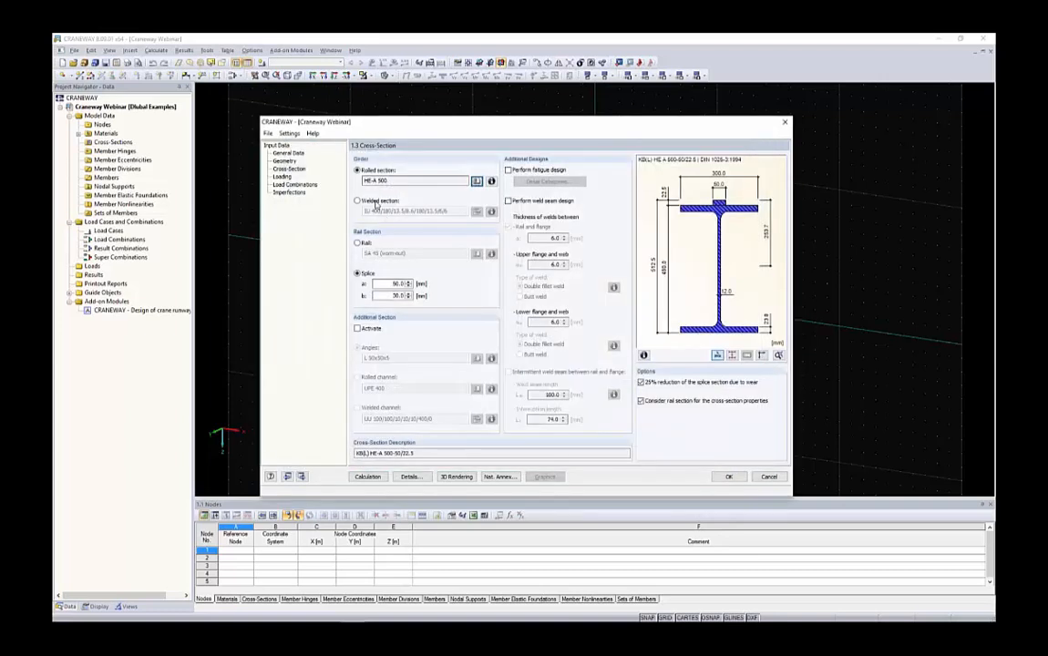
Switch the girder to a welded unsymmetric I-section, 1200 mm high with a 600 mm wide, 25 mm thick upper flange.
click(376, 202)
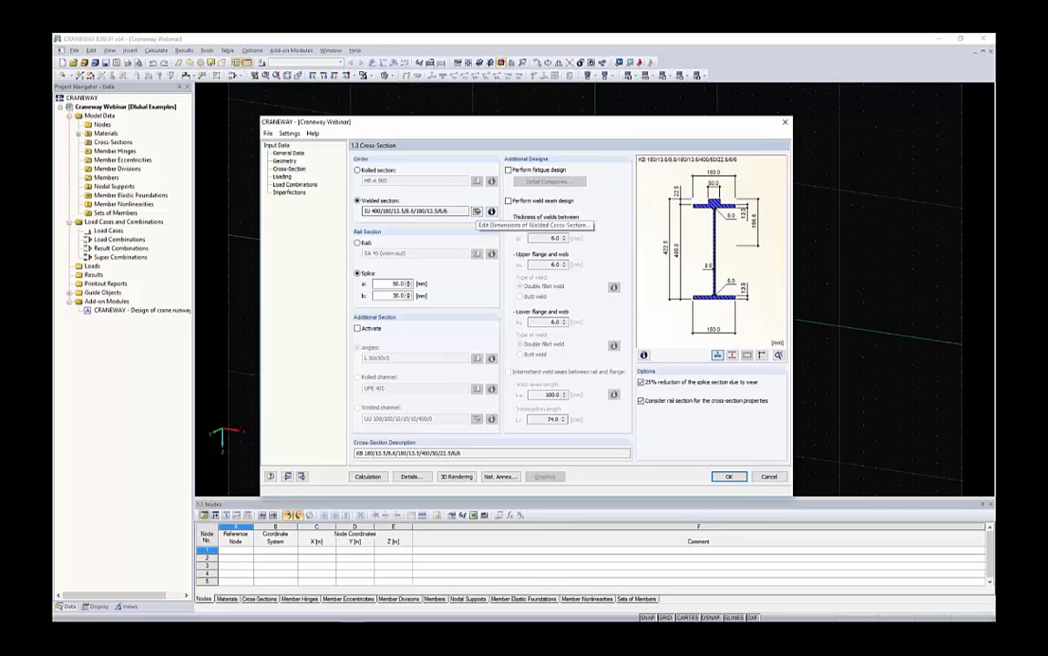
click(477, 210)
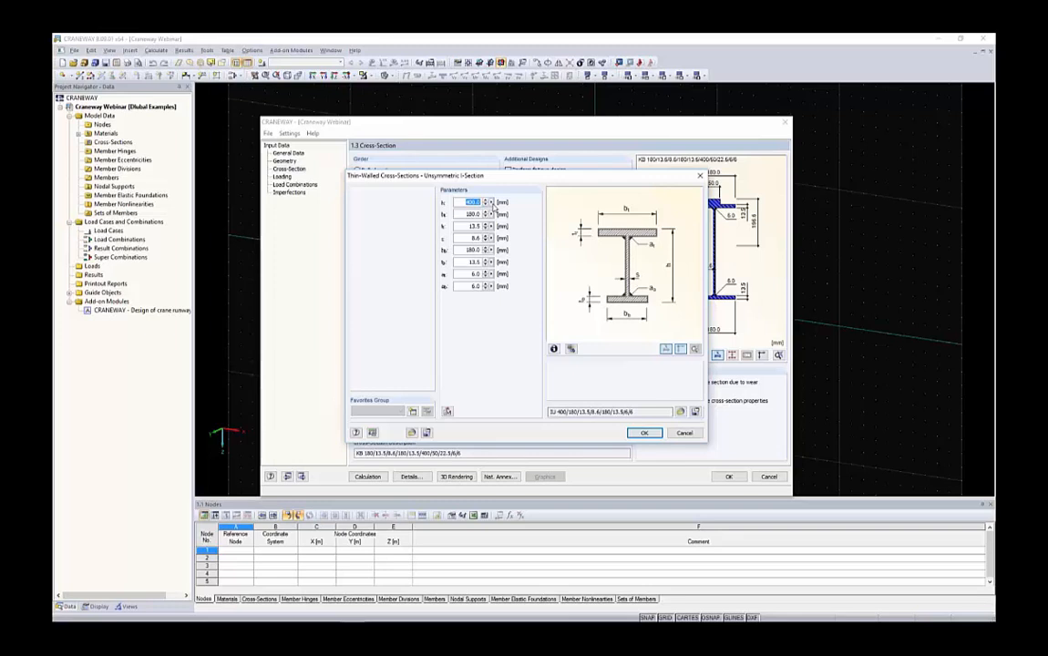
text(1200)
key(Tab)
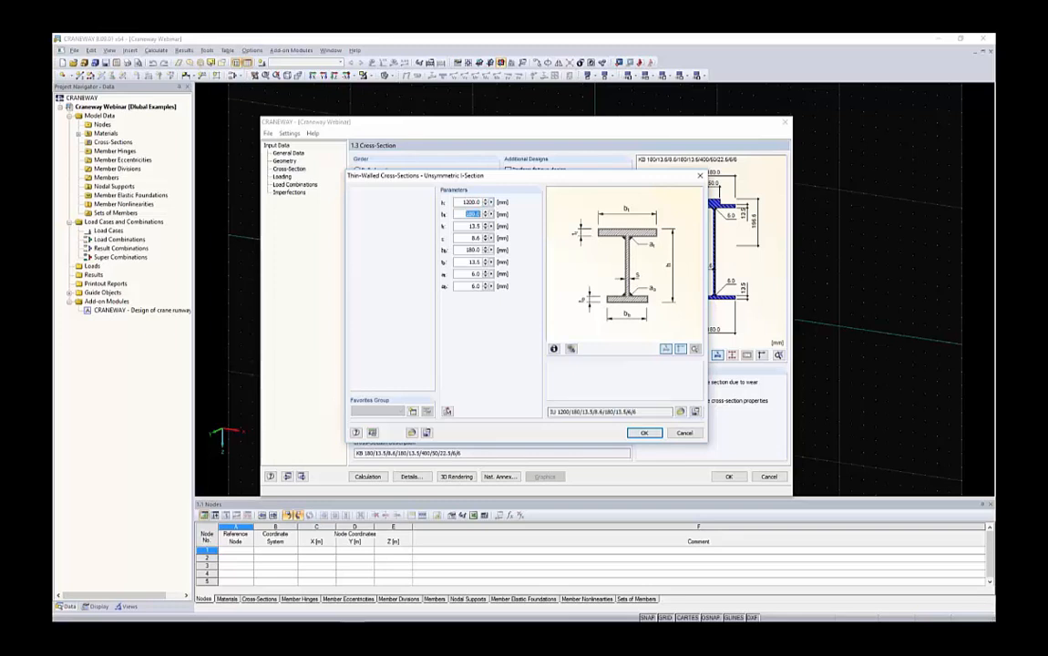
text(600)
key(Tab)
text(25)
key(Tab)
Set the web thickness to 12 mm and the lower flange to 300 mm by 20 mm, and accept the welded section.
text(12)
key(Tab)
text(300)
key(Tab)
text(20)
double_click(473, 285)
click(640, 432)
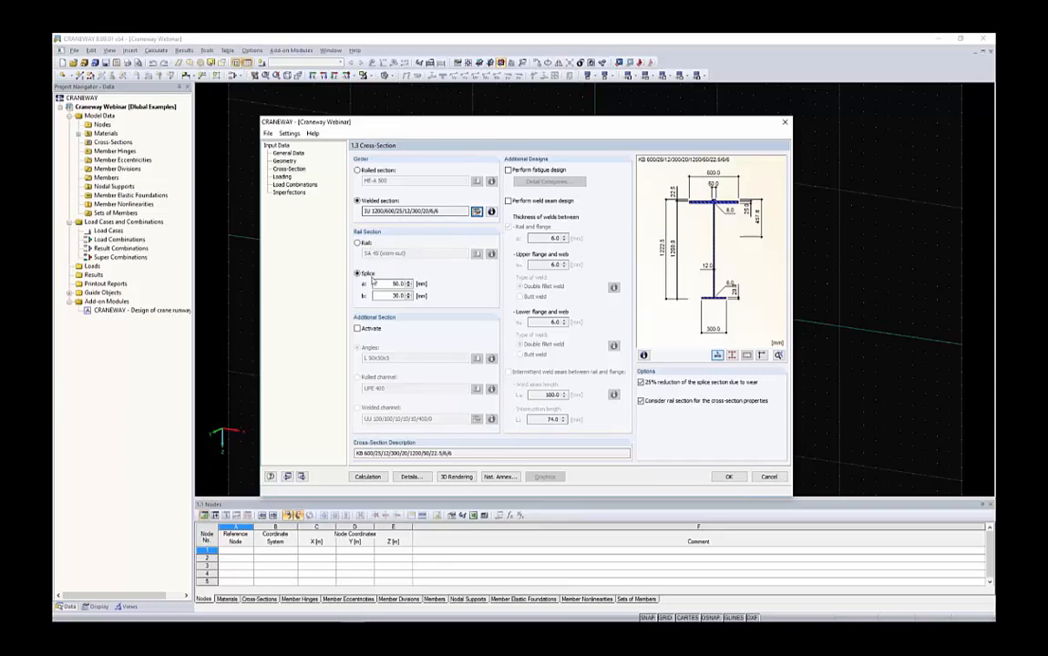
Examine the splice dimensions a and b and the splice on the upper flange in the cross-section preview.
double_click(397, 284)
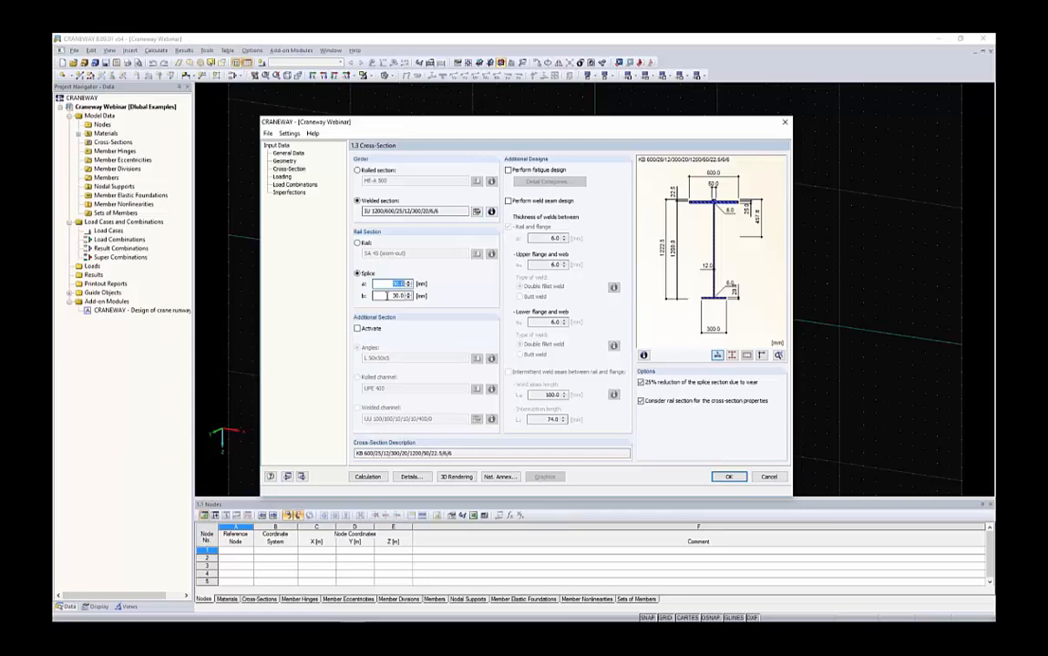
click(387, 295)
scroll(714, 216, up, 5)
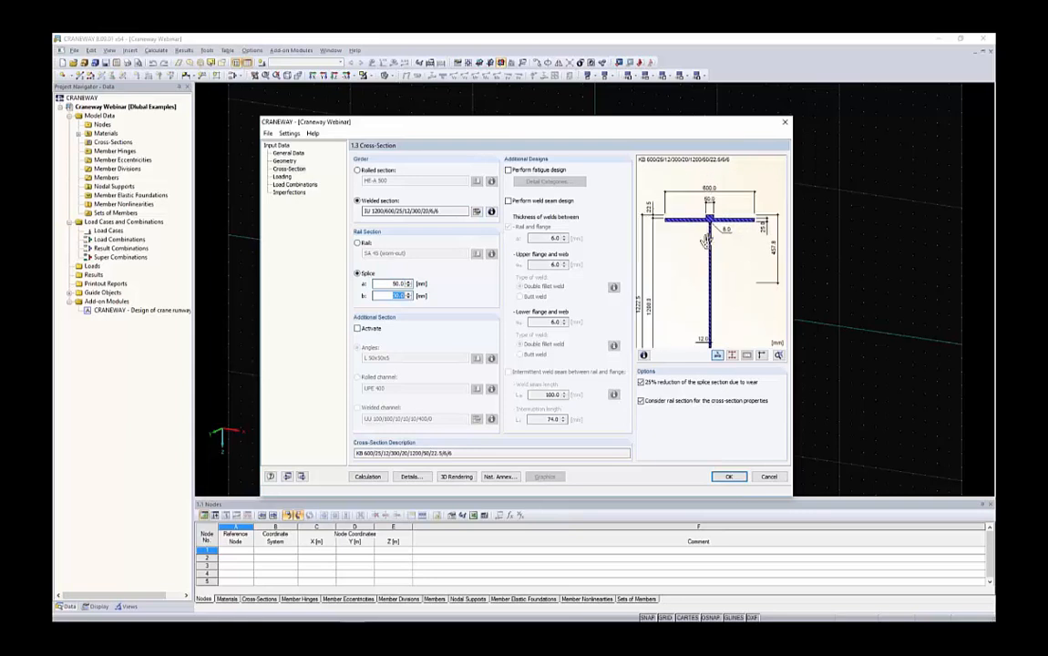
scroll(733, 196, up, 5)
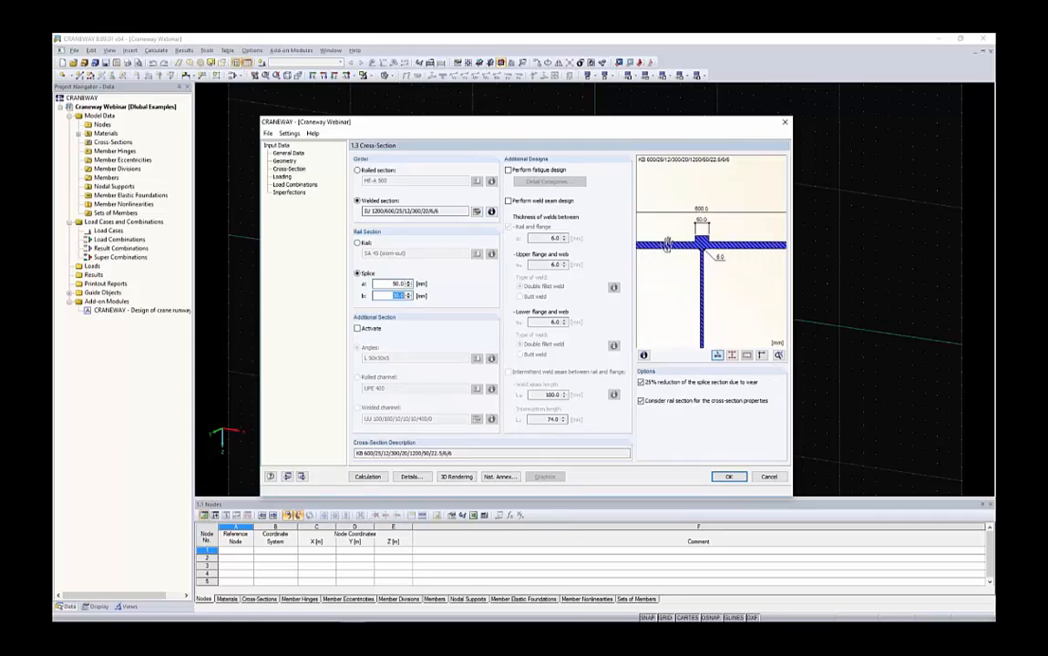
scroll(667, 244, down, 3)
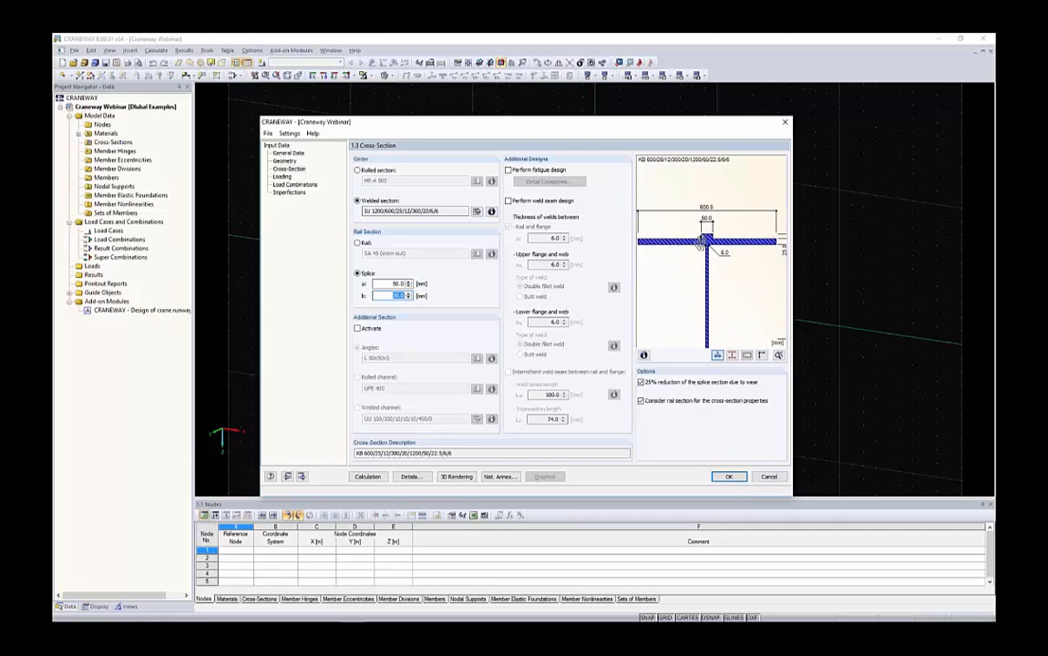
scroll(701, 242, down, 2)
click(396, 285)
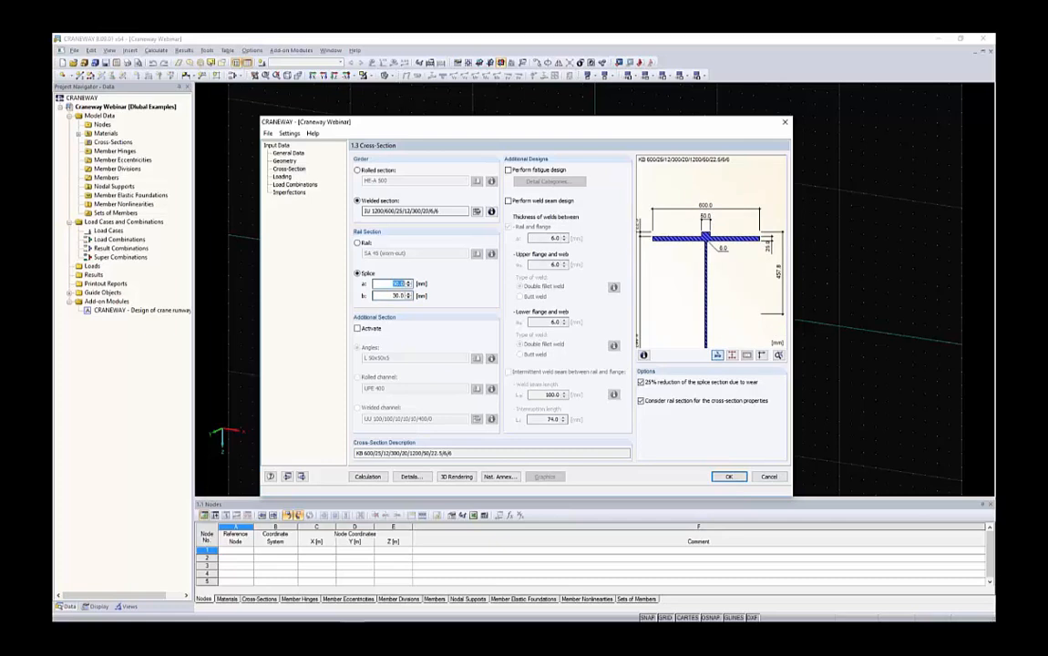
Replace the splice with a rail section SA 75 to DIN 536-1.
click(358, 242)
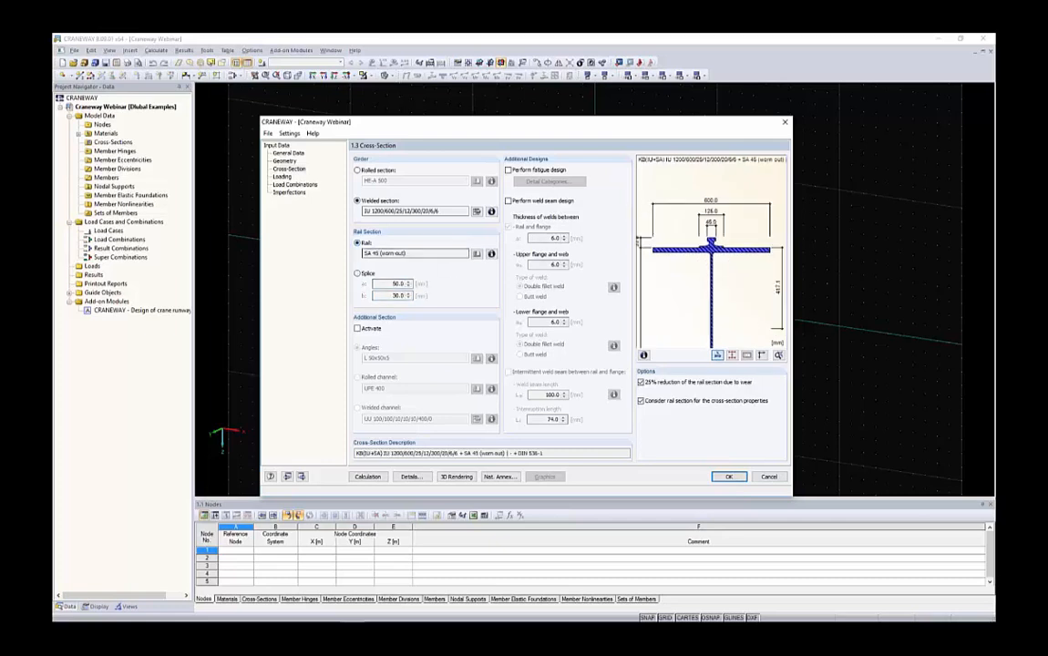
click(476, 254)
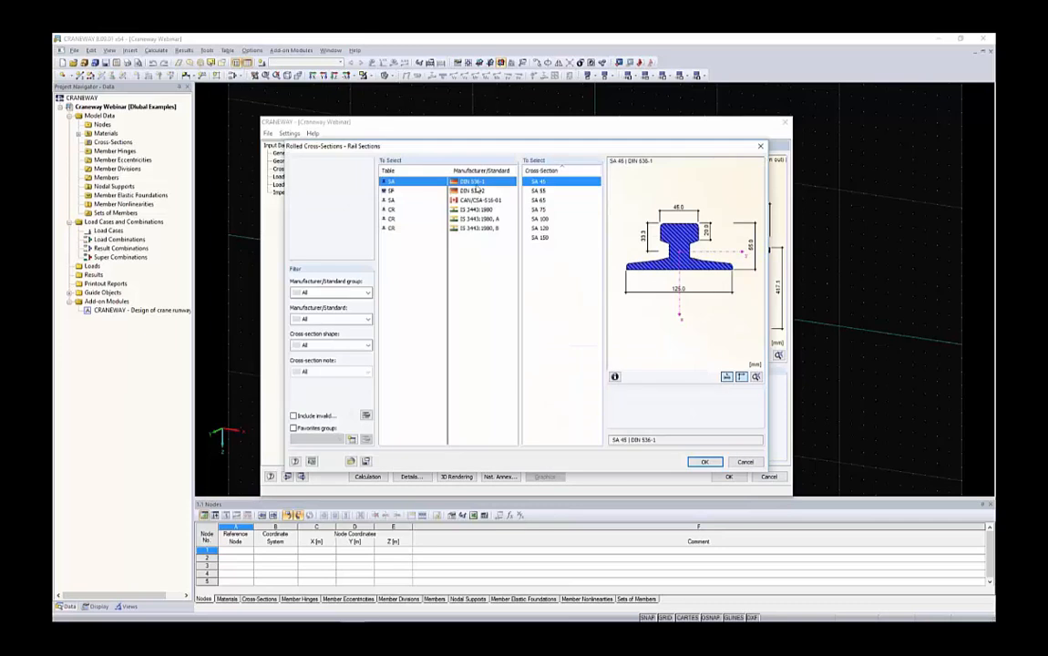
click(539, 209)
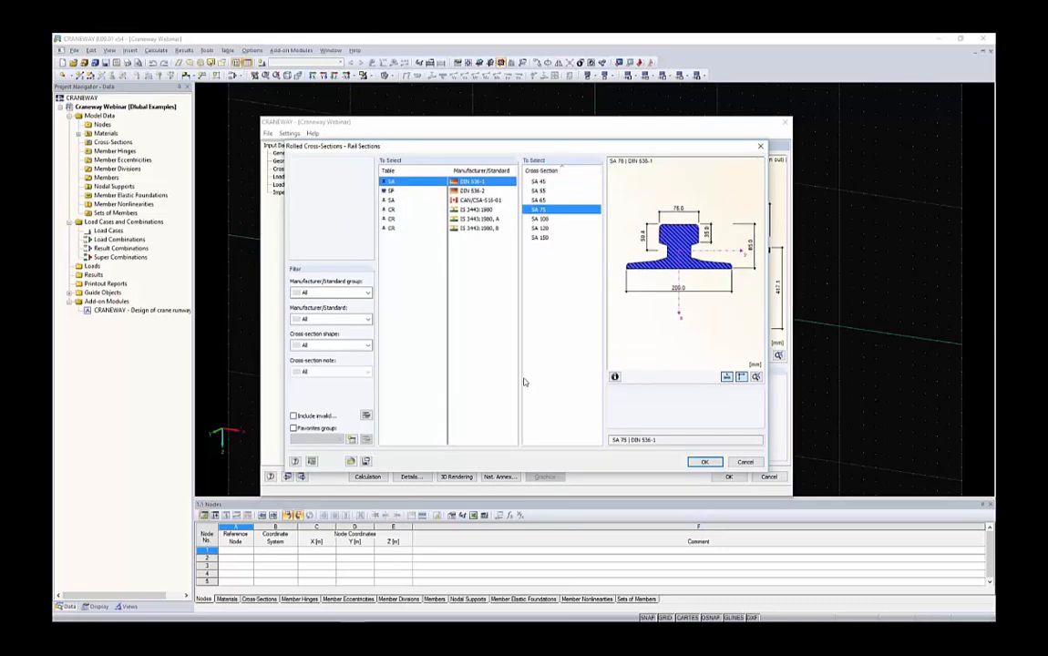
click(703, 462)
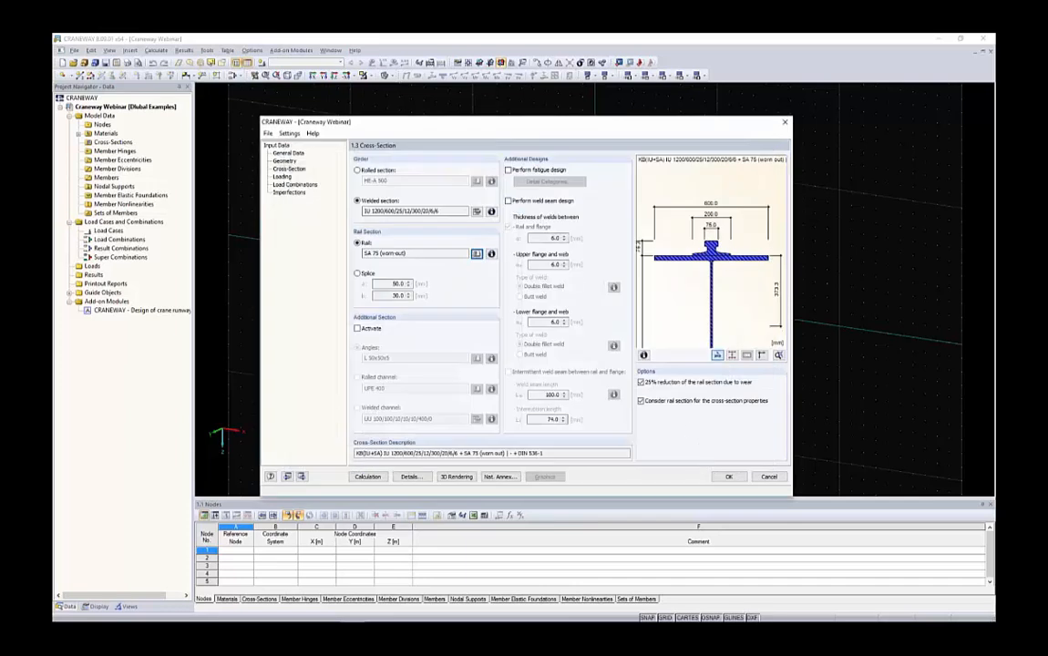
Try an additional section with angles L 50x50x5 and with the rolled channel UPE 400, and deactivate it again.
click(368, 329)
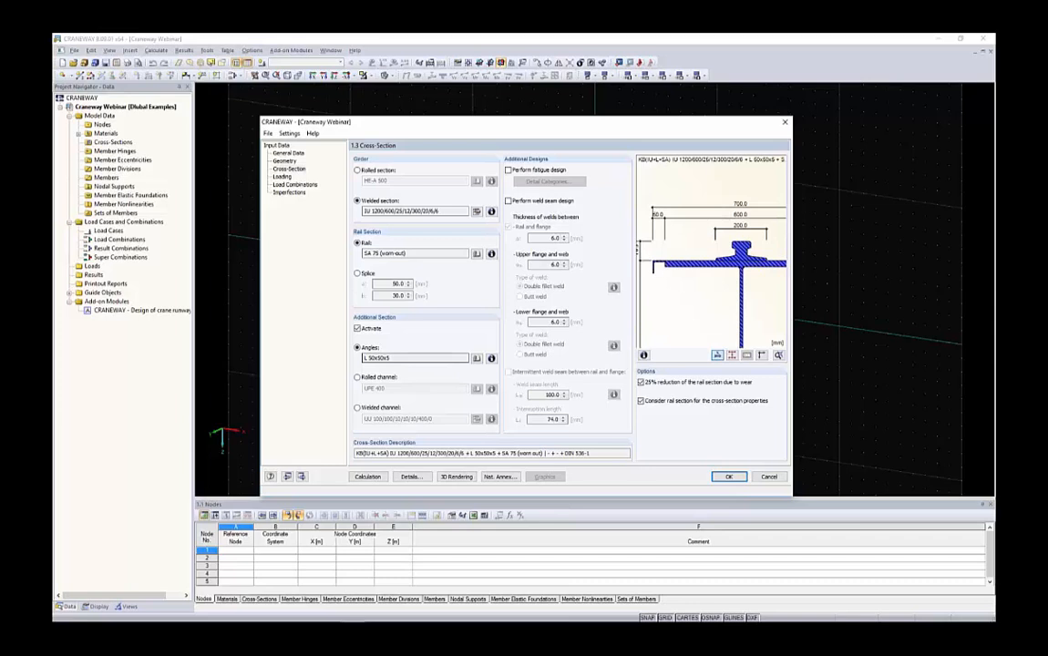
click(374, 377)
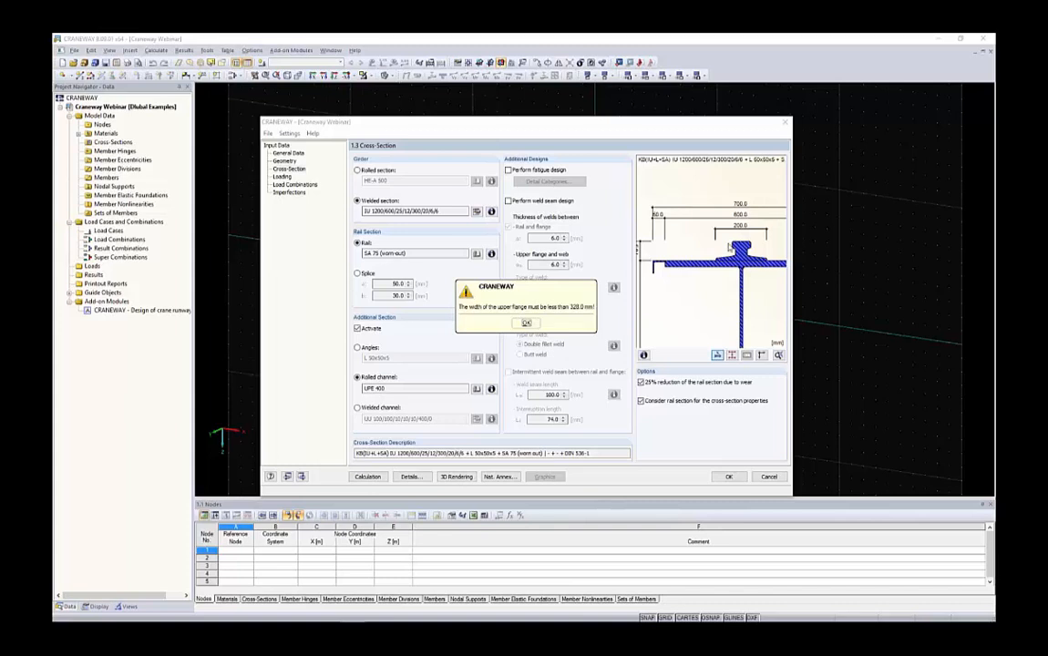
key(Return)
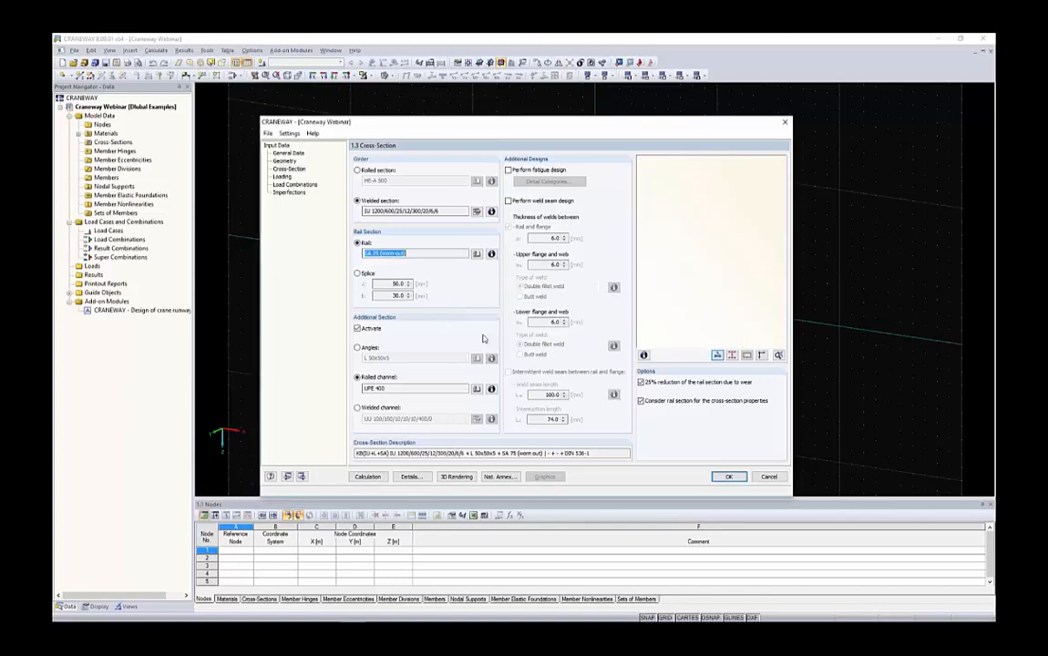
click(369, 331)
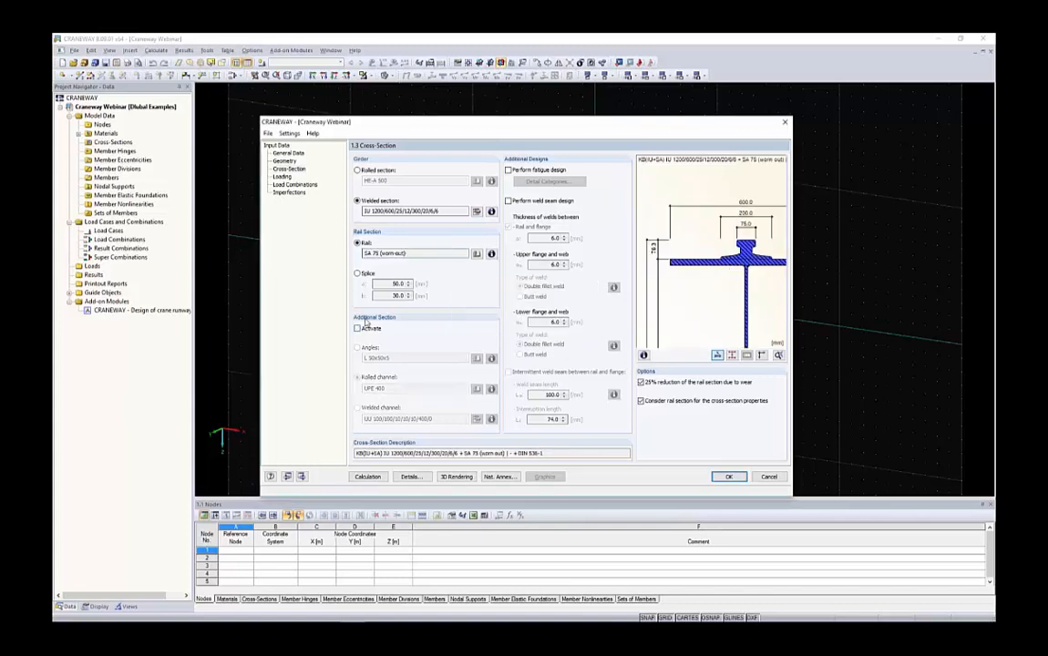
Compare the cross-section with and without the 25% rail reduction due to wear, keep the reduction active, and examine the rail in the preview.
scroll(734, 270, down, 4)
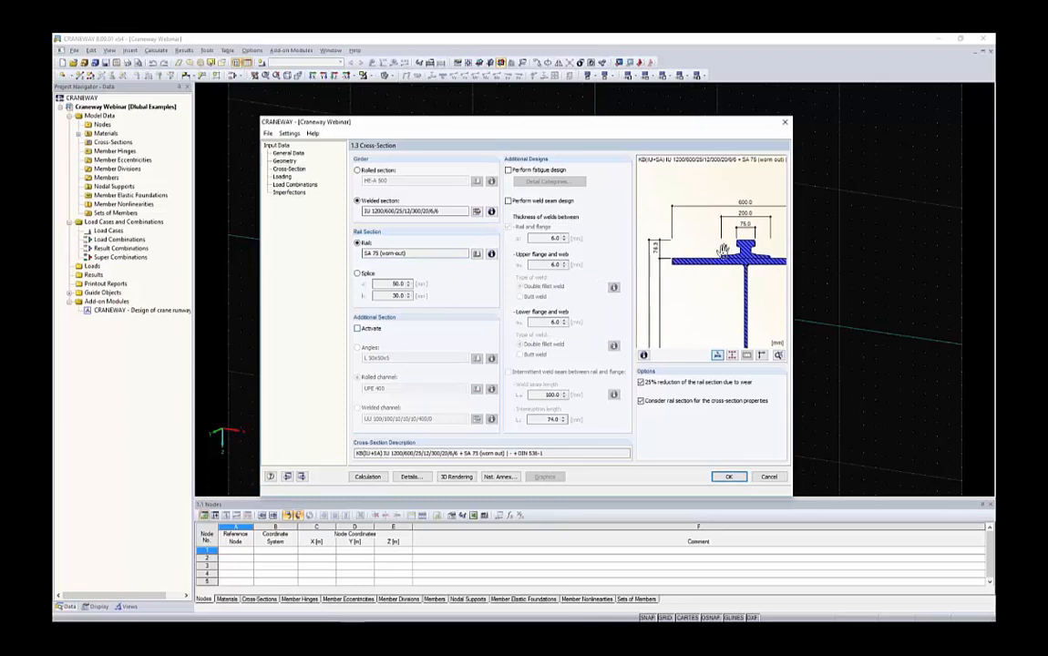
scroll(733, 271, down, 4)
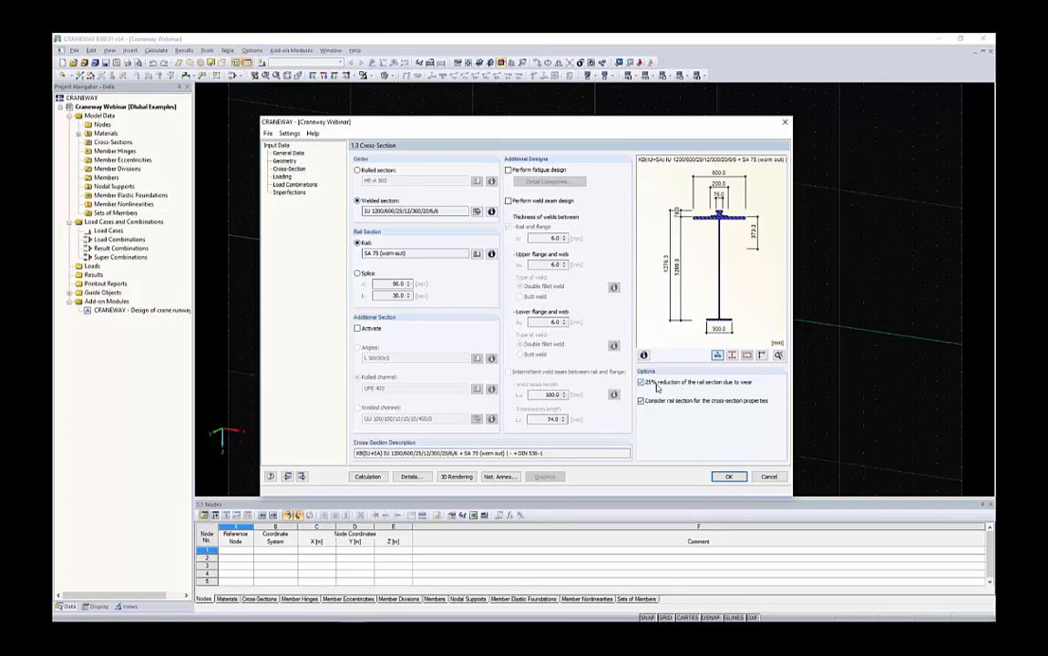
click(703, 387)
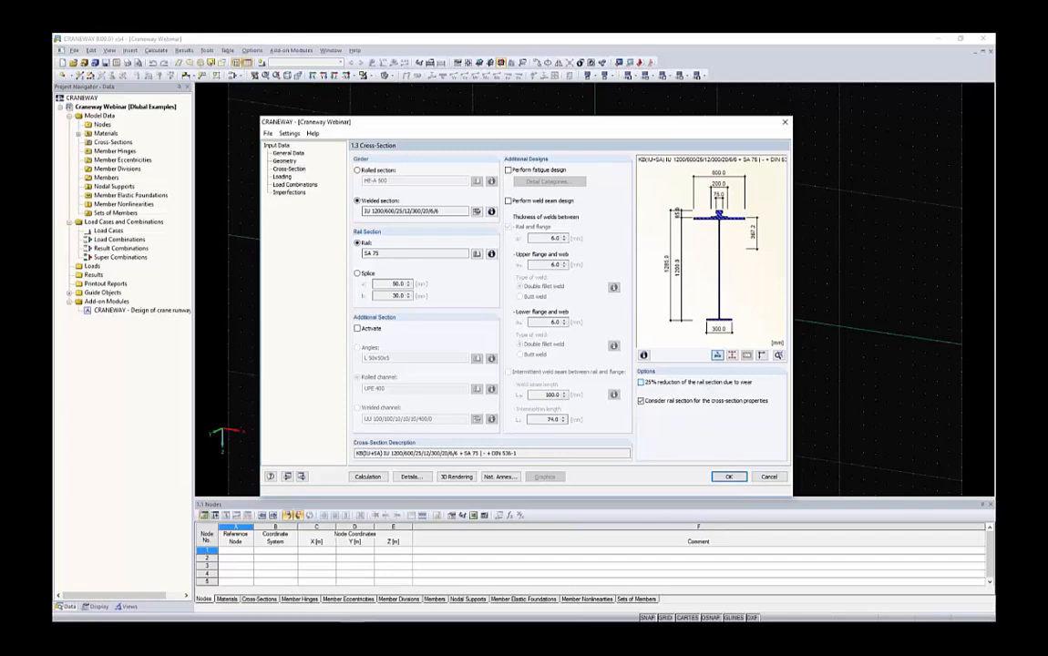
click(704, 384)
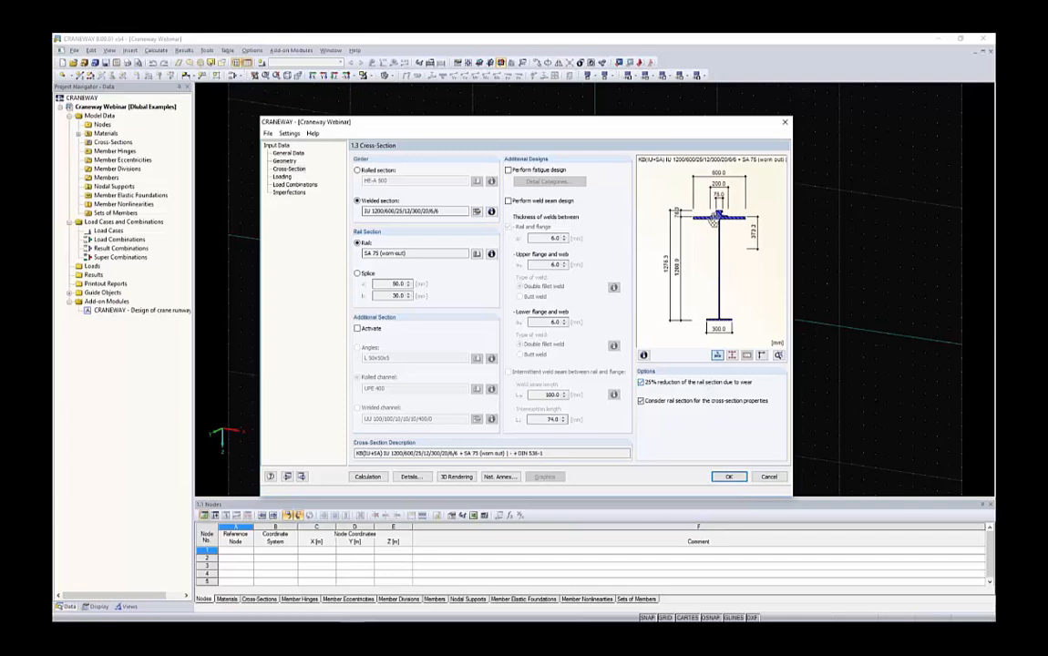
scroll(717, 206, up, 5)
drag(711, 206, 700, 214)
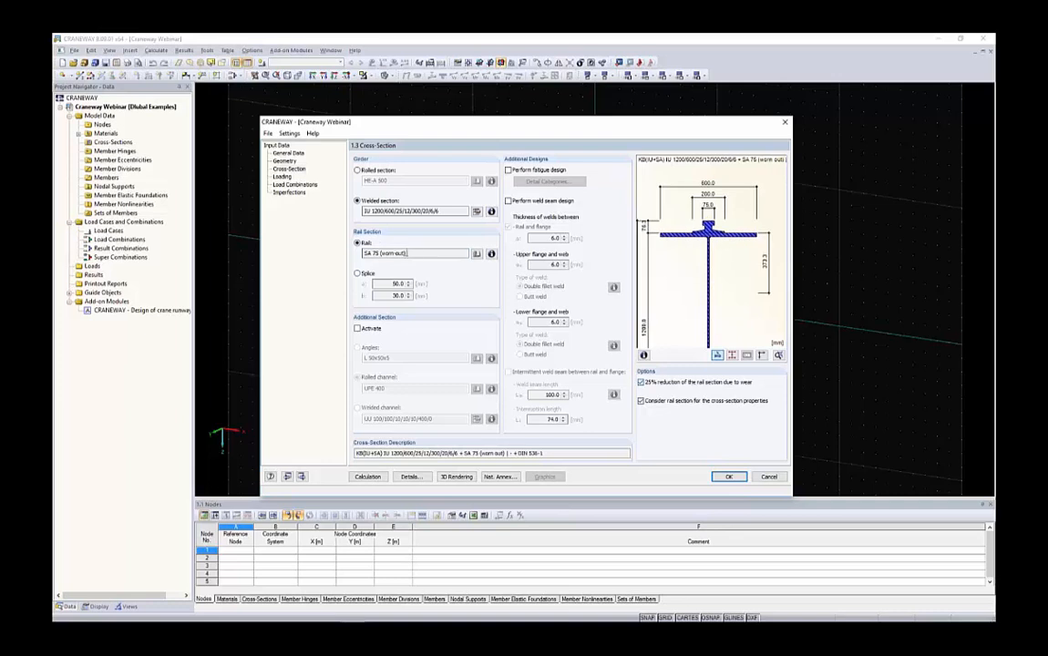
click(369, 253)
scroll(703, 241, down, 2)
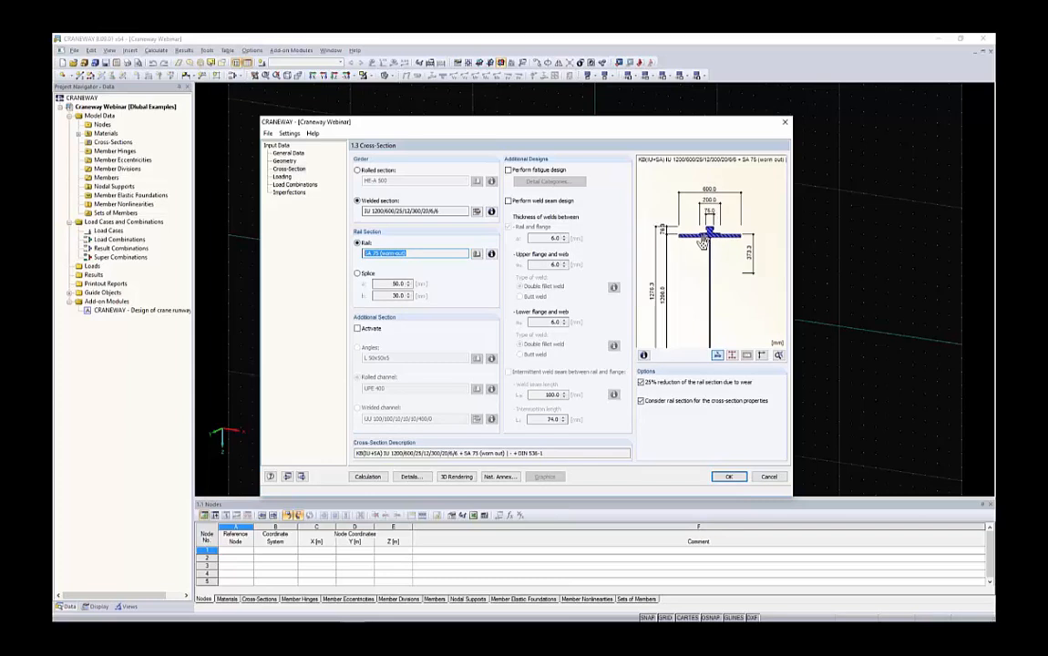
scroll(703, 241, up, 2)
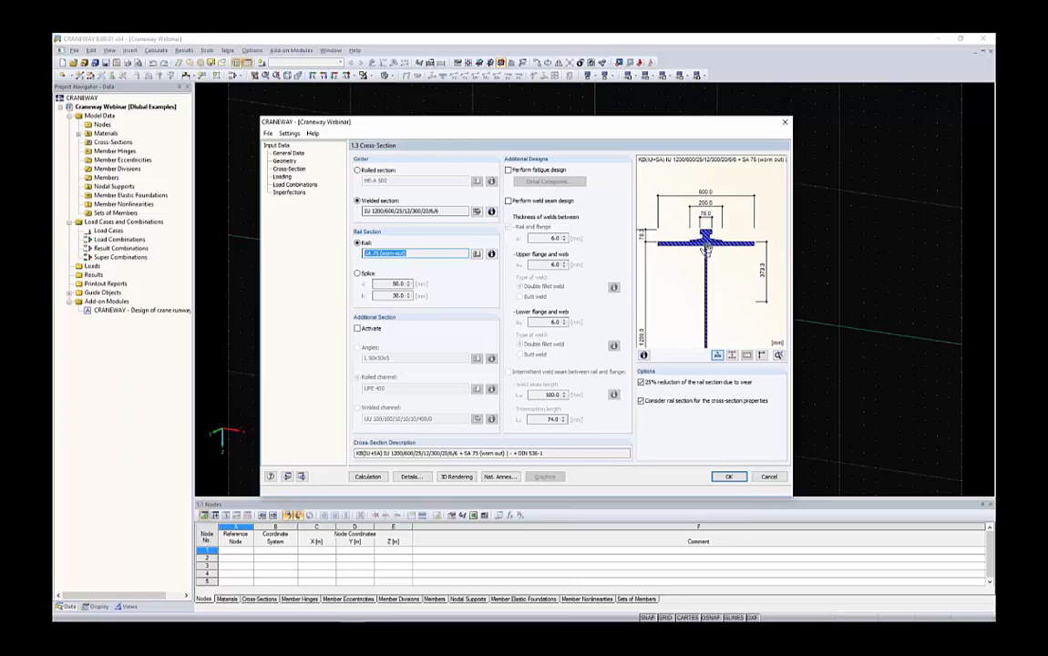
Exclude the rail section from the cross-section properties and mount the crane rail on an elastomeric bearing pad in the calculation details.
scroll(703, 242, down, 3)
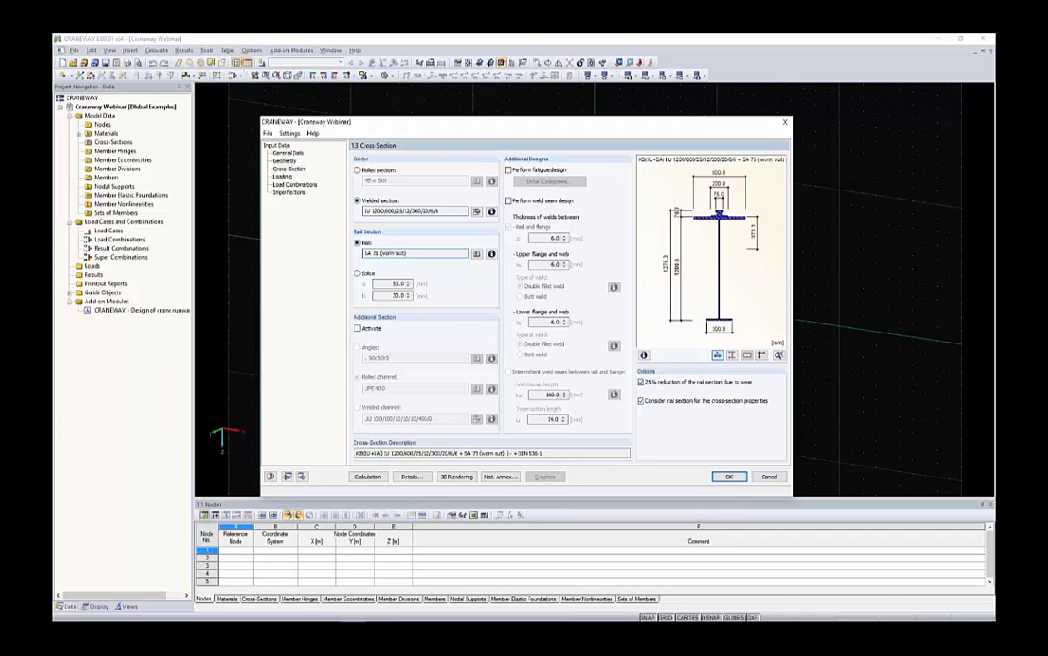
click(641, 401)
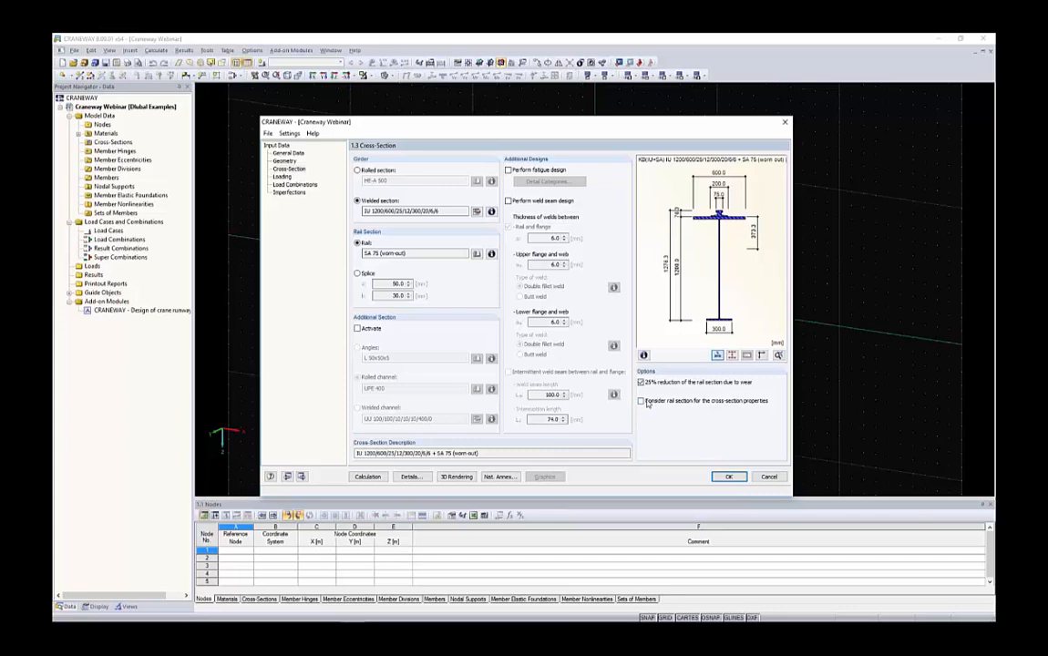
click(410, 477)
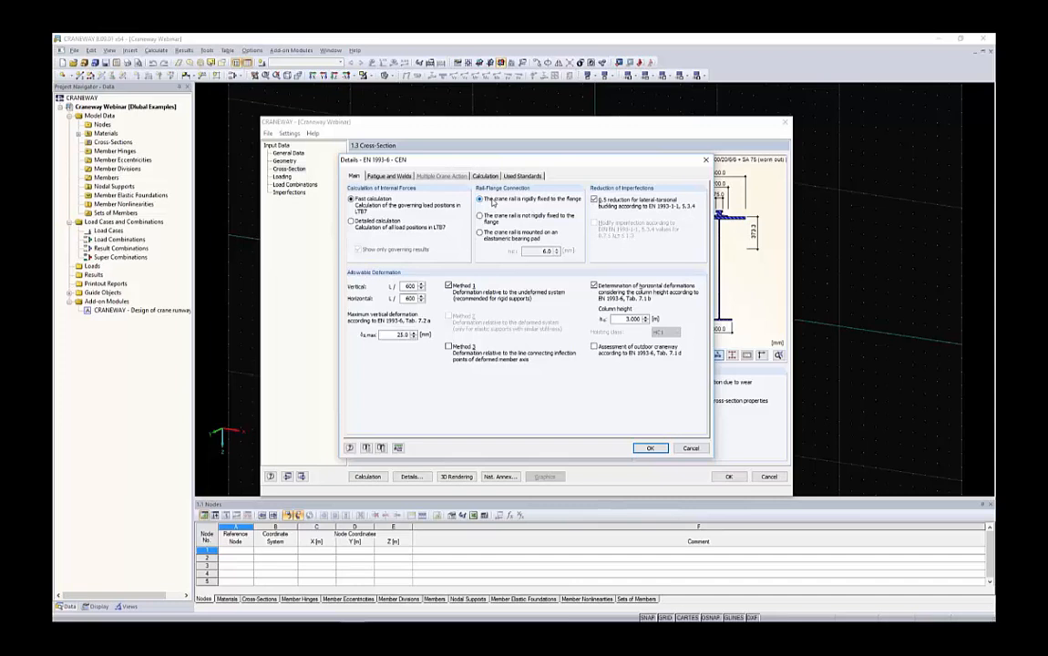
drag(513, 164, 446, 145)
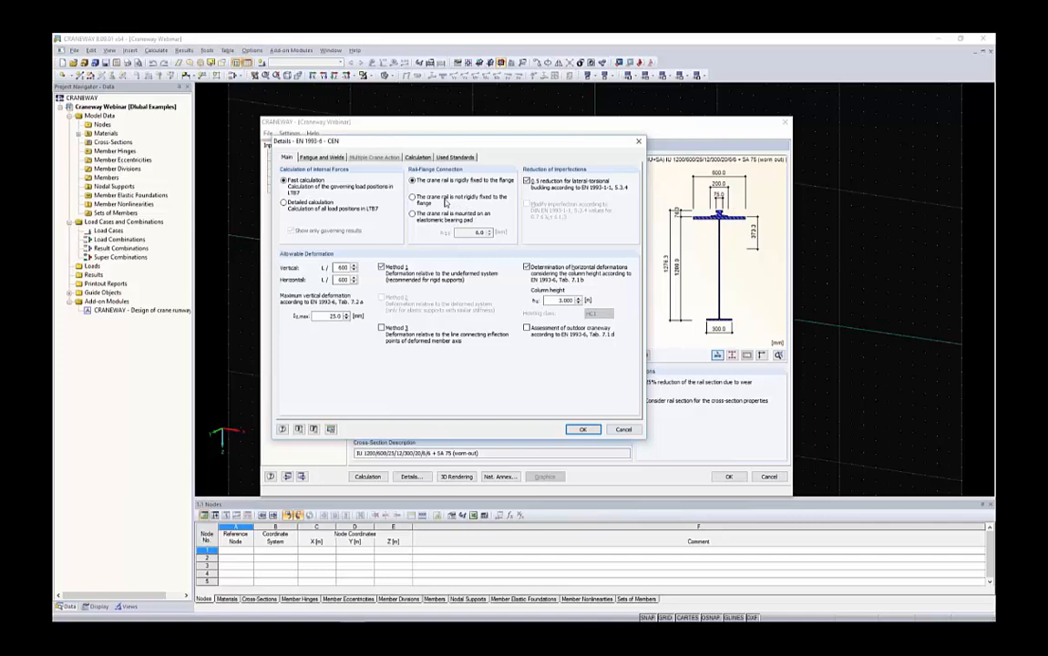
click(422, 219)
drag(474, 232, 508, 233)
click(584, 430)
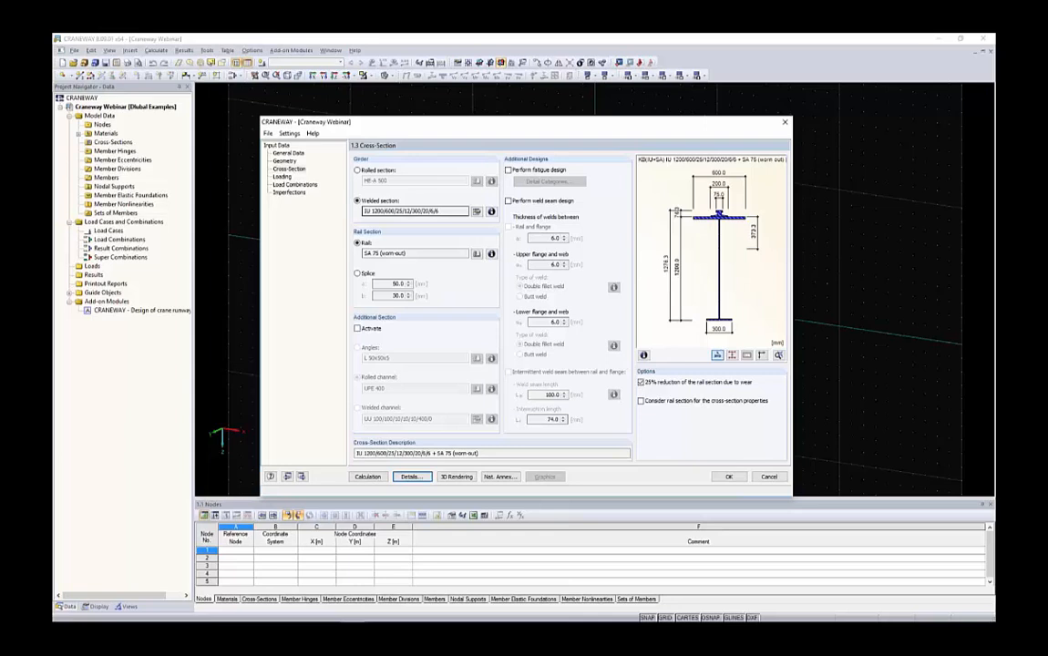
In the loading data, keep one crane, activate the left and right girder buffers, and apply the loads at both girders.
click(283, 177)
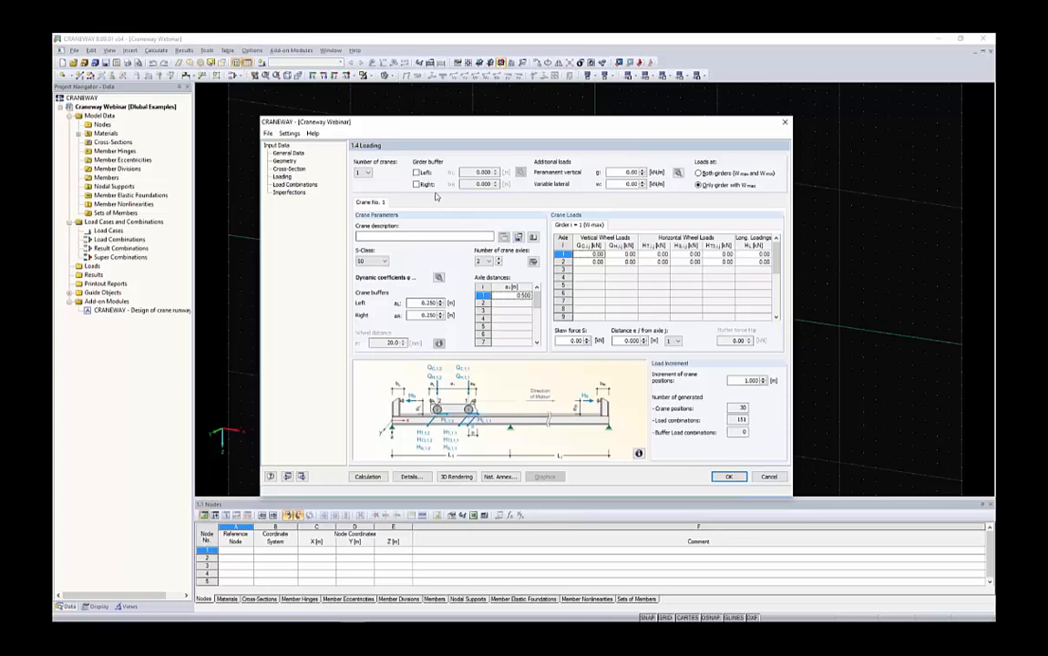
click(366, 174)
click(363, 183)
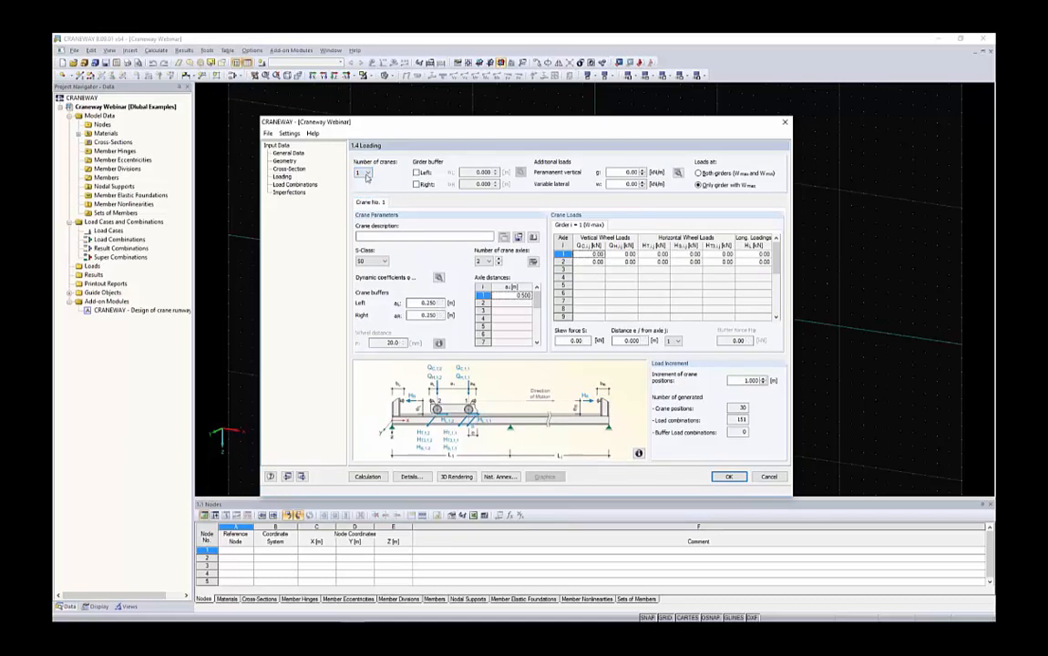
click(429, 173)
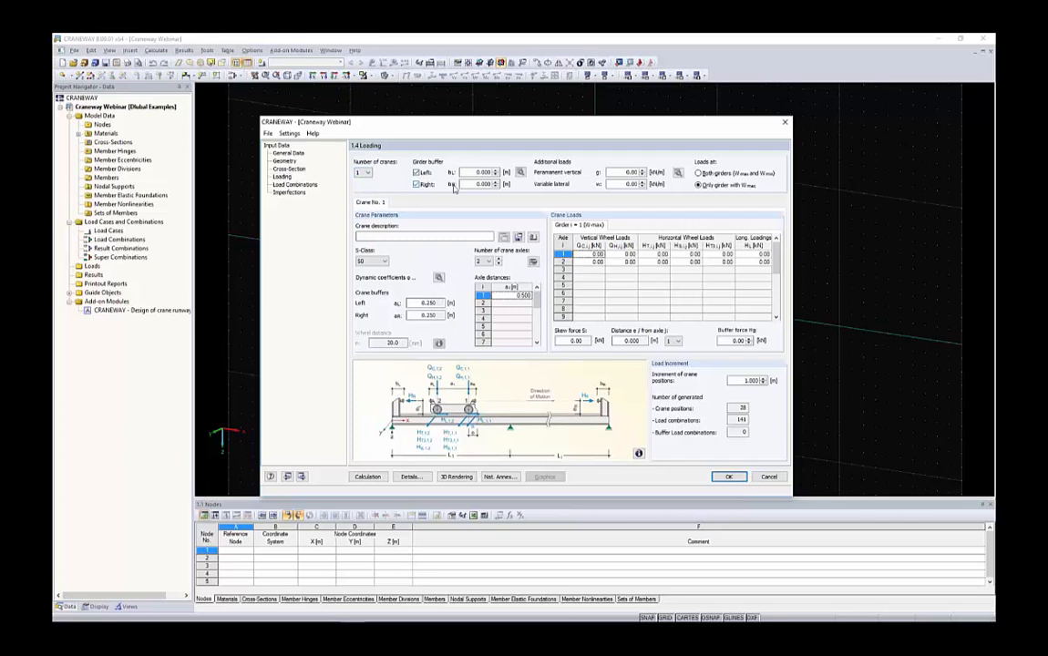
click(427, 184)
click(720, 173)
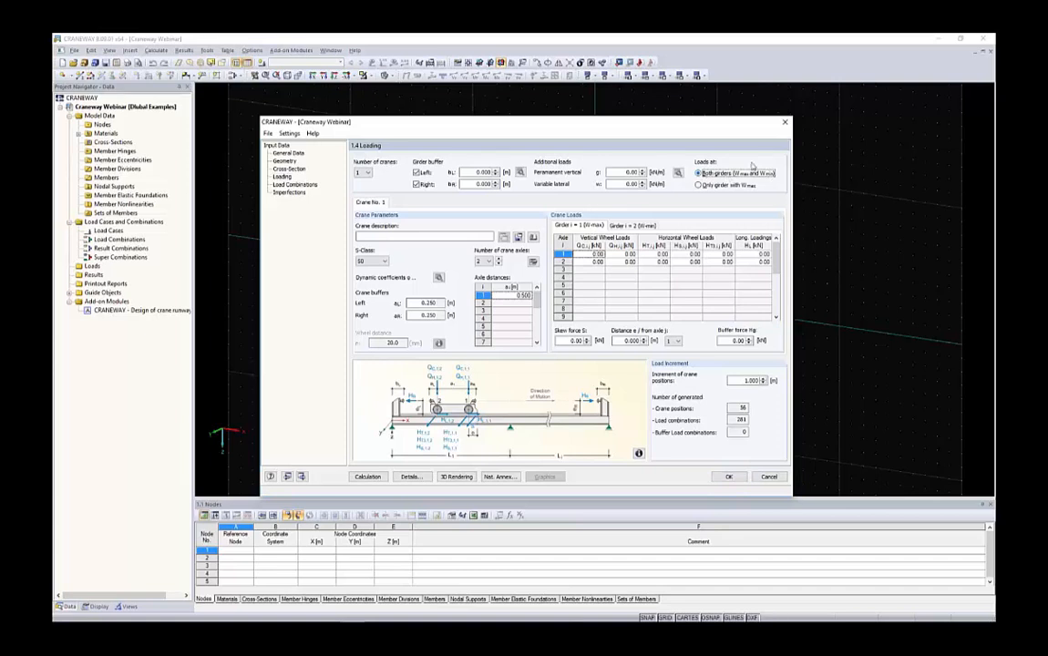
Describe the crane as 17t and assign it to S-class S5.
click(455, 237)
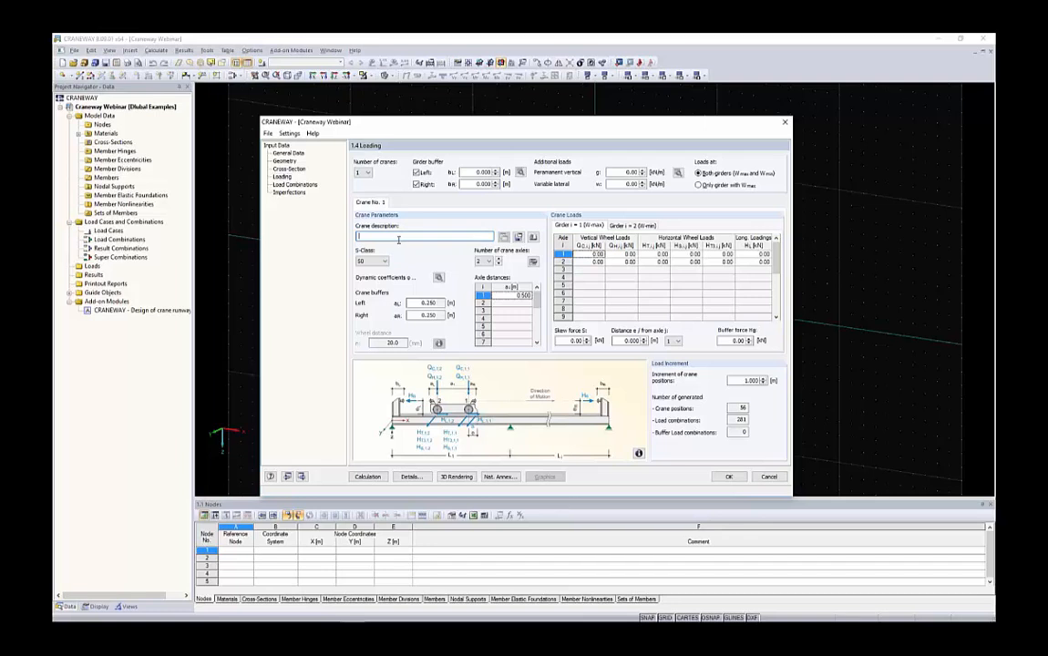
text(17t)
click(371, 262)
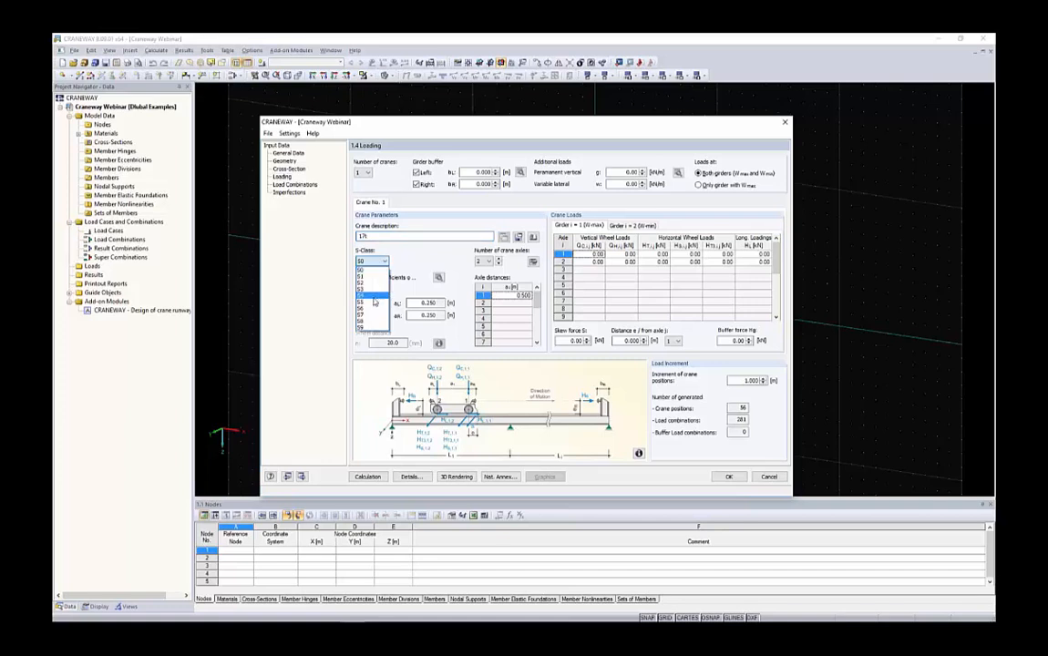
click(372, 305)
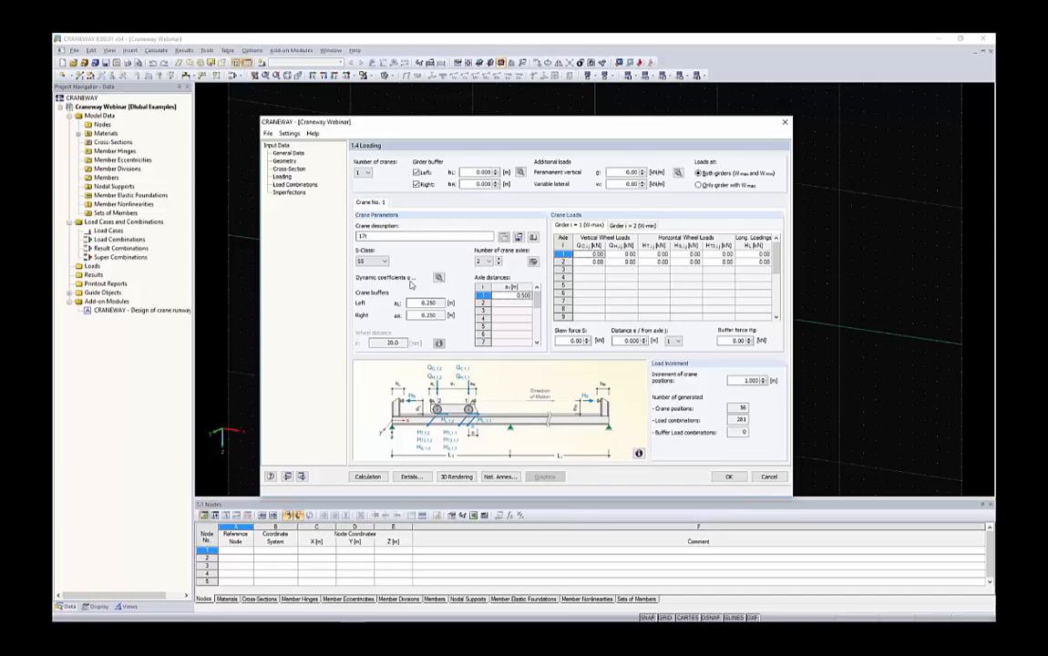
Set the crane's dynamic coefficients for weight of crane and load lifting to 1.1 and keep the other coefficients.
click(438, 277)
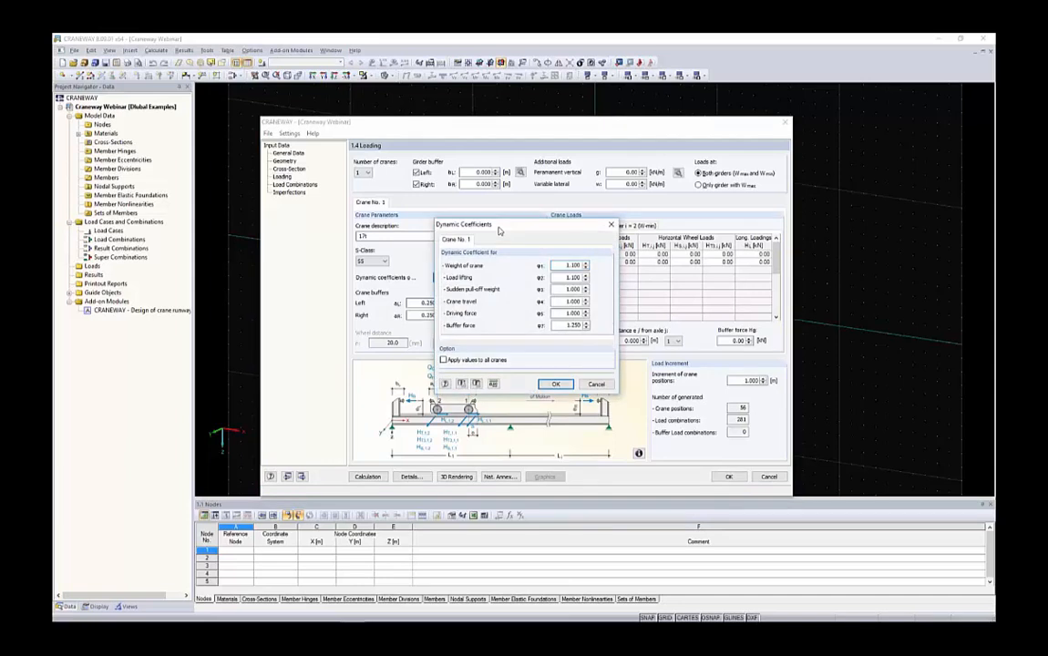
drag(499, 231, 411, 239)
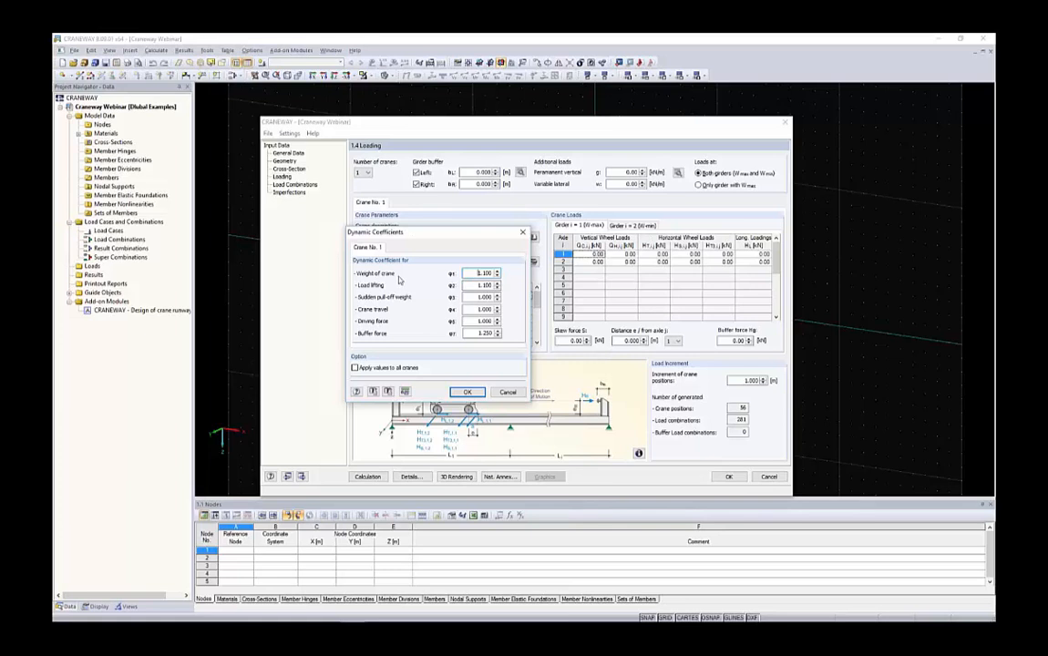
drag(476, 273, 499, 273)
text(1.1)
click(490, 285)
text(1.1)
key(Tab)
key(Tab)
key(Tab)
key(Tab)
click(469, 392)
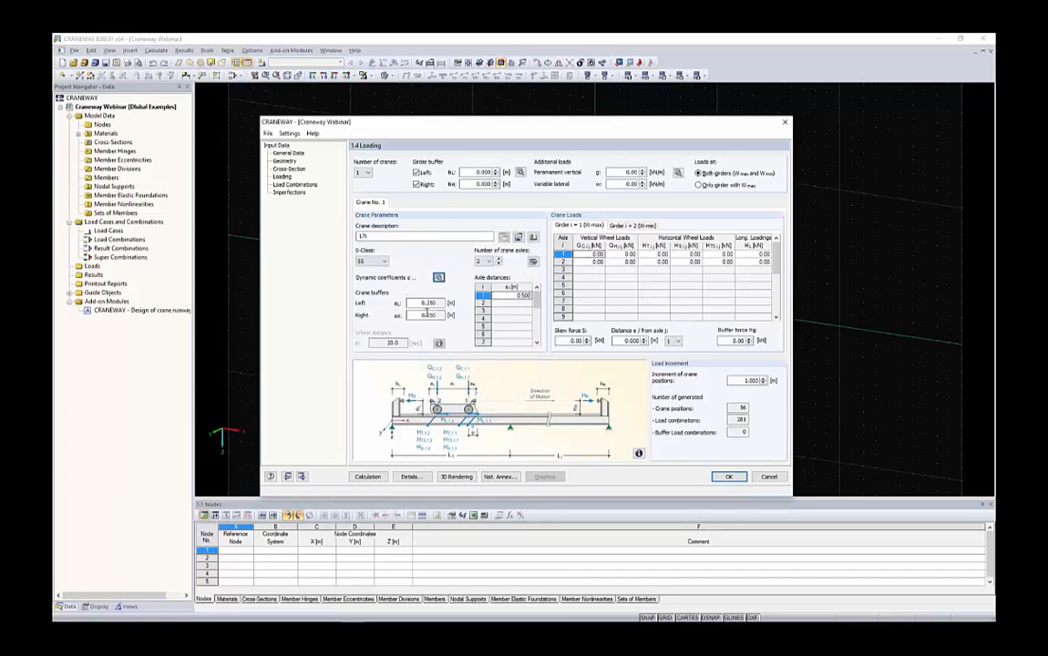
Set the left and right crane buffers to 0.05 m.
drag(417, 302, 438, 303)
text(.05)
drag(418, 315, 439, 317)
text(.)
click(424, 302)
Give the crane four axles with axle distances of 2.0, 5.6 and 2 m.
click(487, 261)
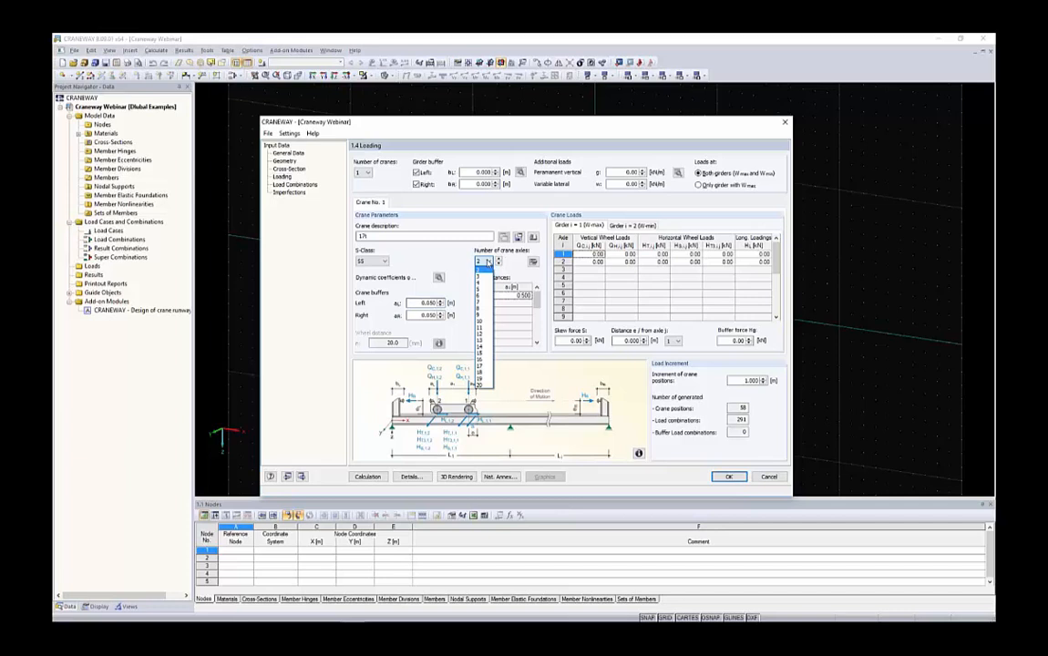
click(479, 288)
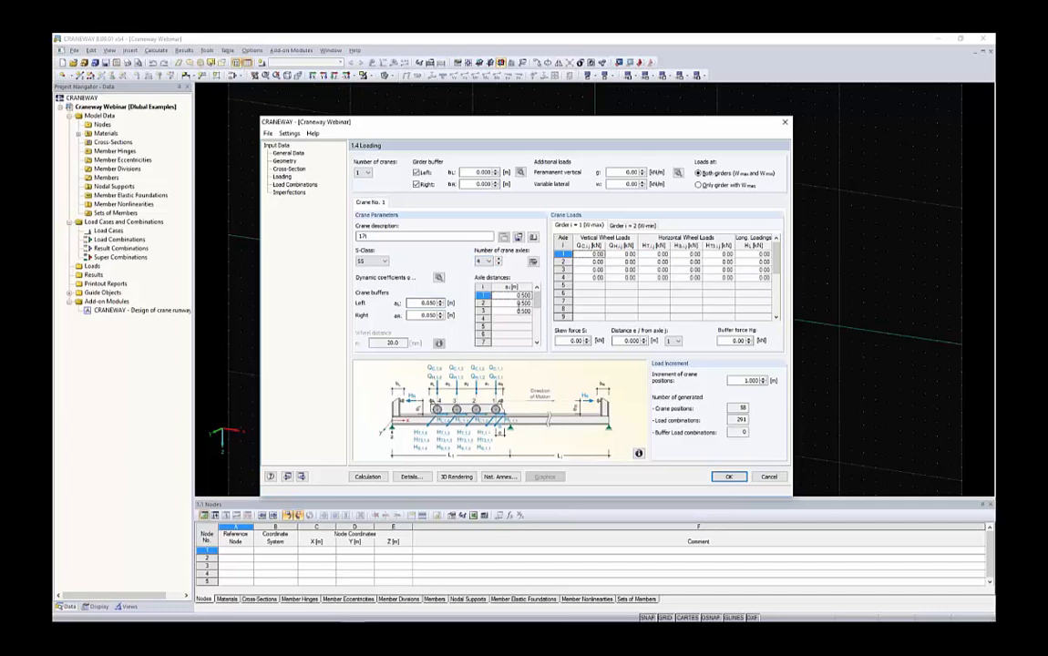
click(521, 295)
text(2.7)
key(Return)
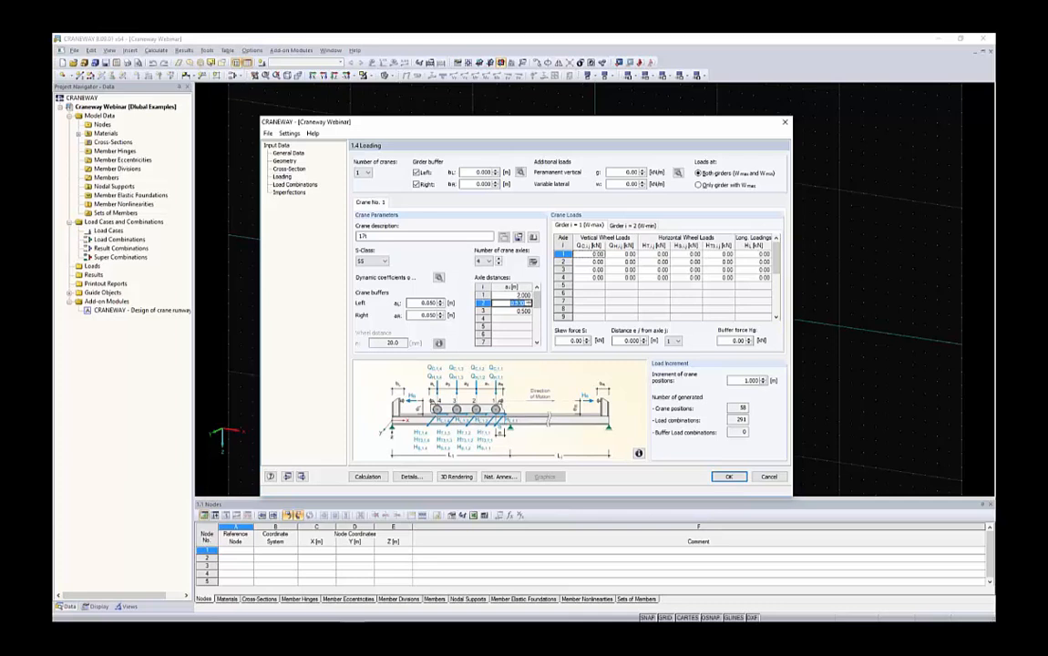
text(3.5)
key(Return)
text(1.2)
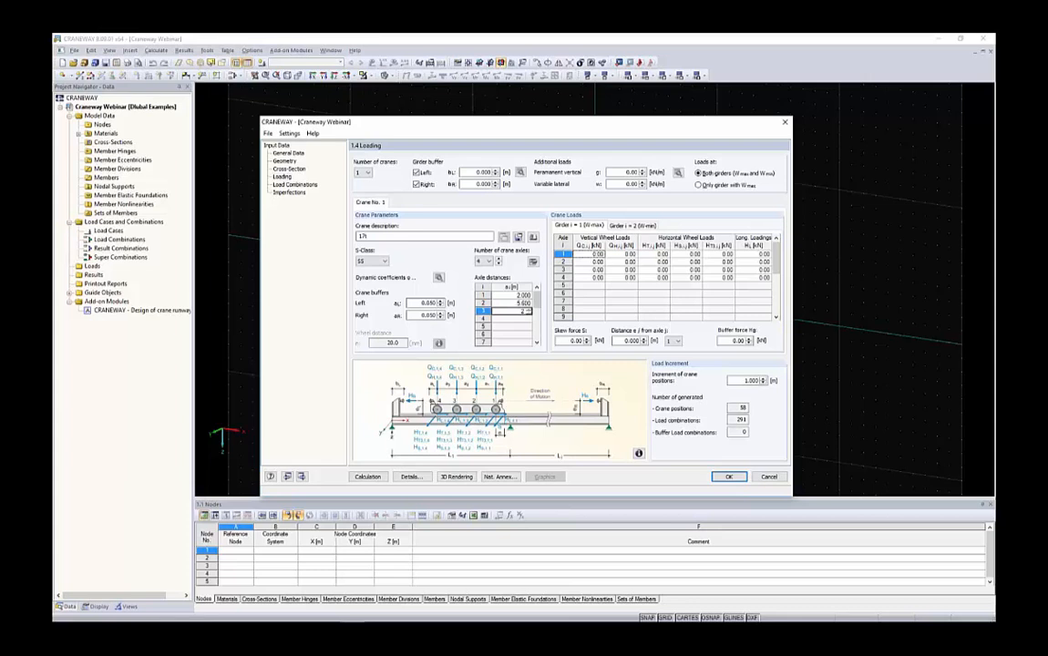
Paste the externally copied wheel loads of all four axles into the W-max girder's crane load table, replacing all values.
click(638, 254)
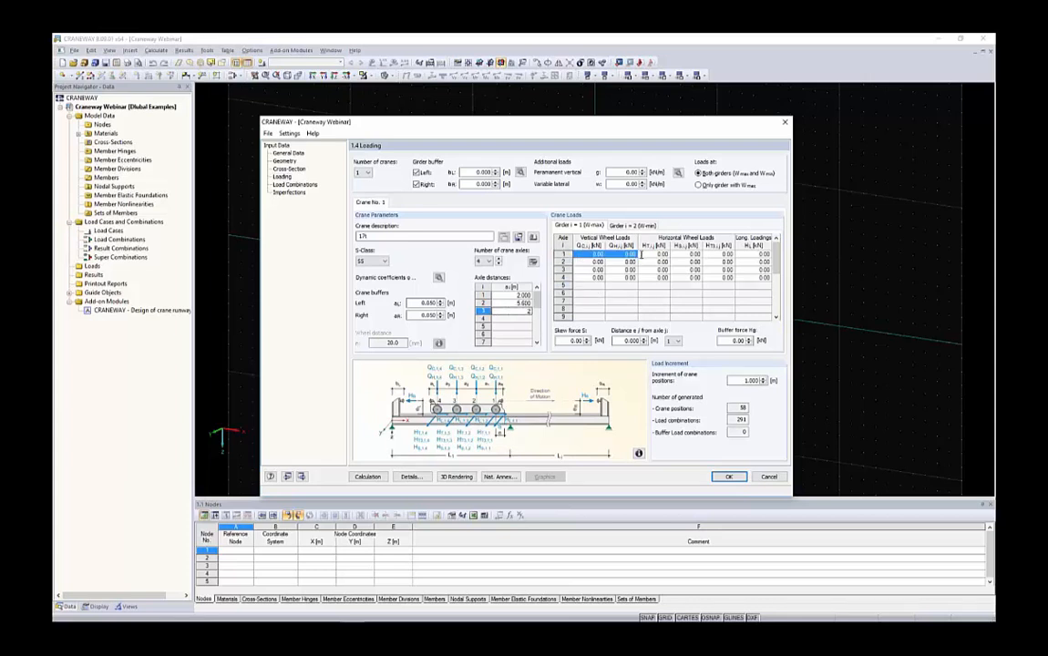
key(ctrl+a)
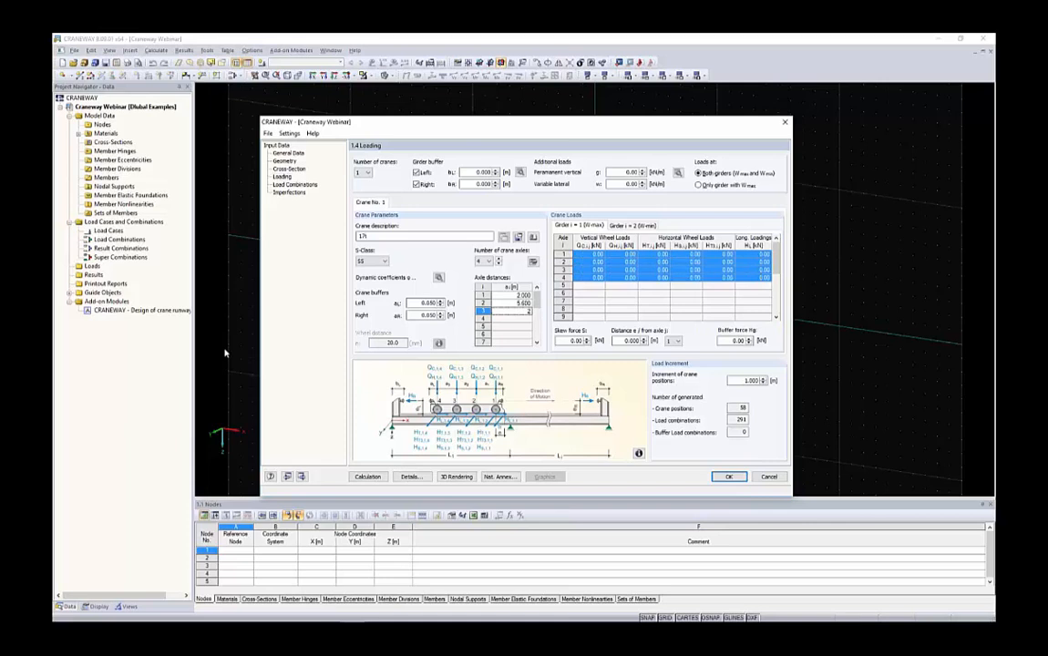
key(alt+Tab)
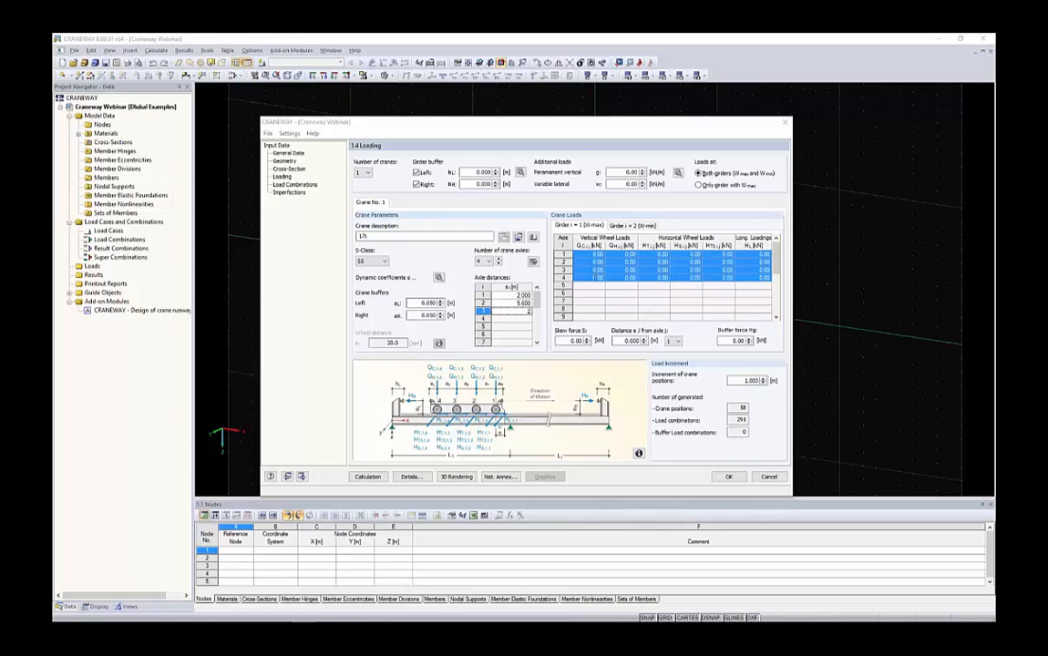
click(597, 277)
drag(588, 254, 756, 277)
key(ctrl+v)
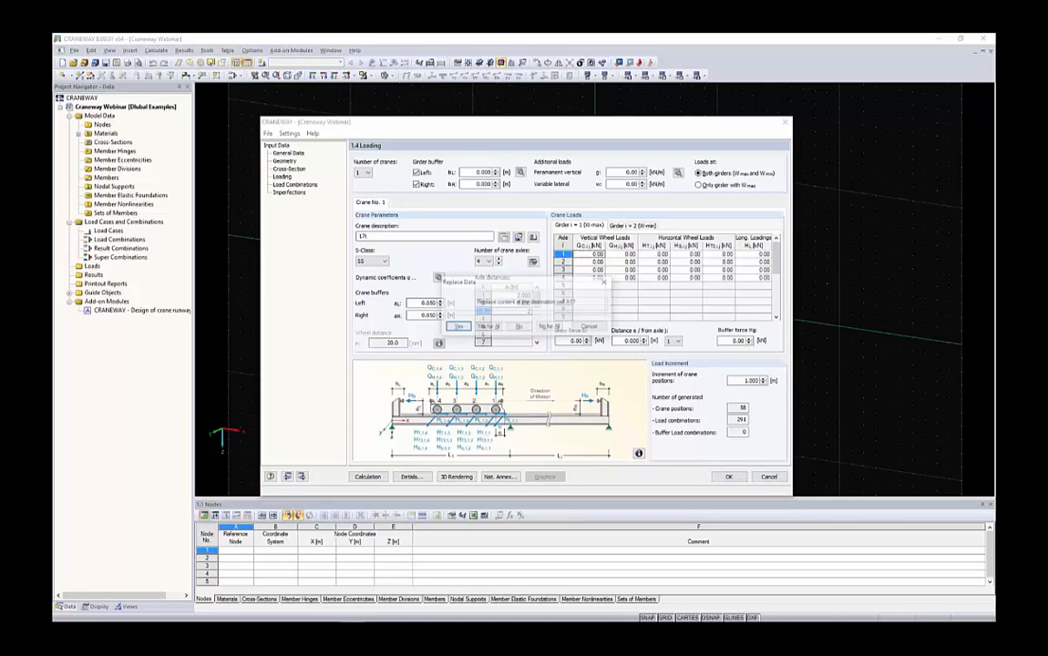
click(489, 327)
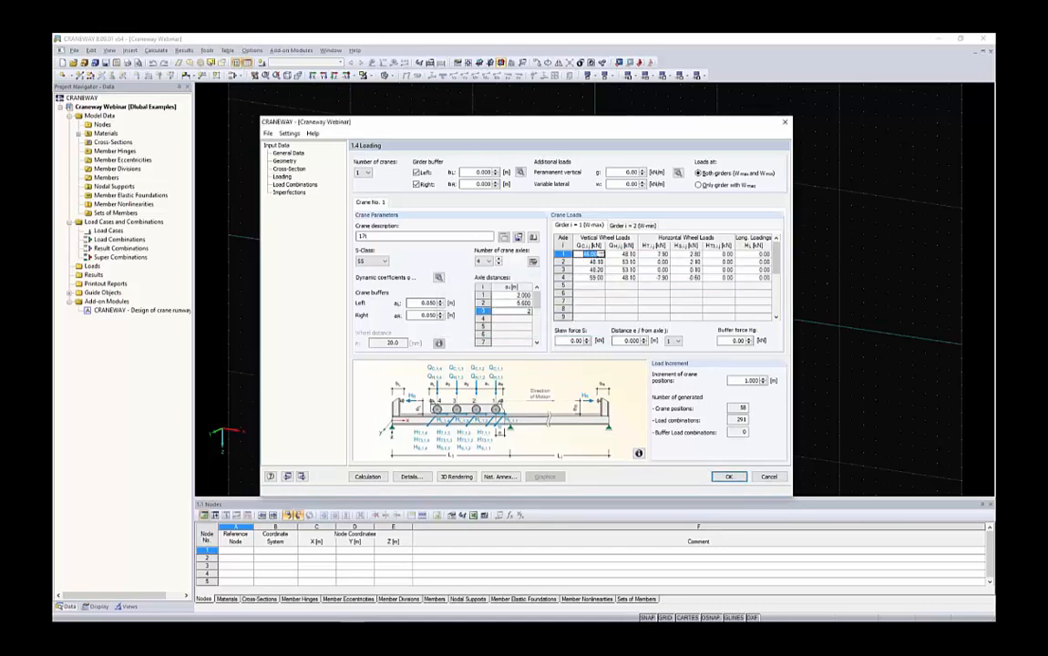
Paste the externally copied wheel loads into the W-min girder's crane load table, replacing all values.
click(638, 226)
key(alt+Tab)
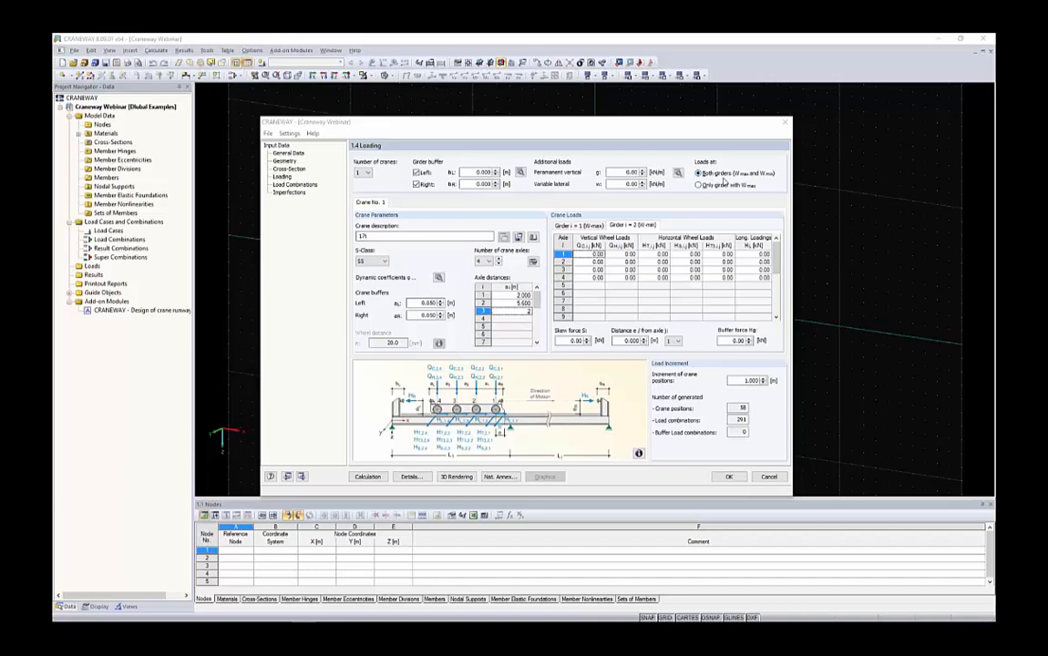
drag(590, 254, 738, 270)
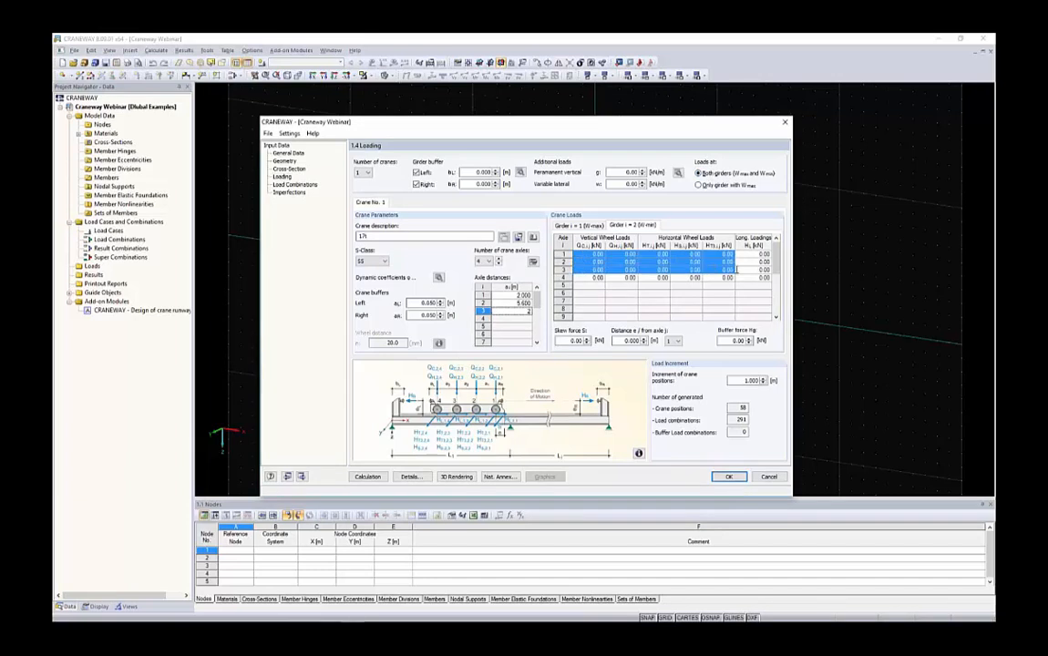
key(ctrl+v)
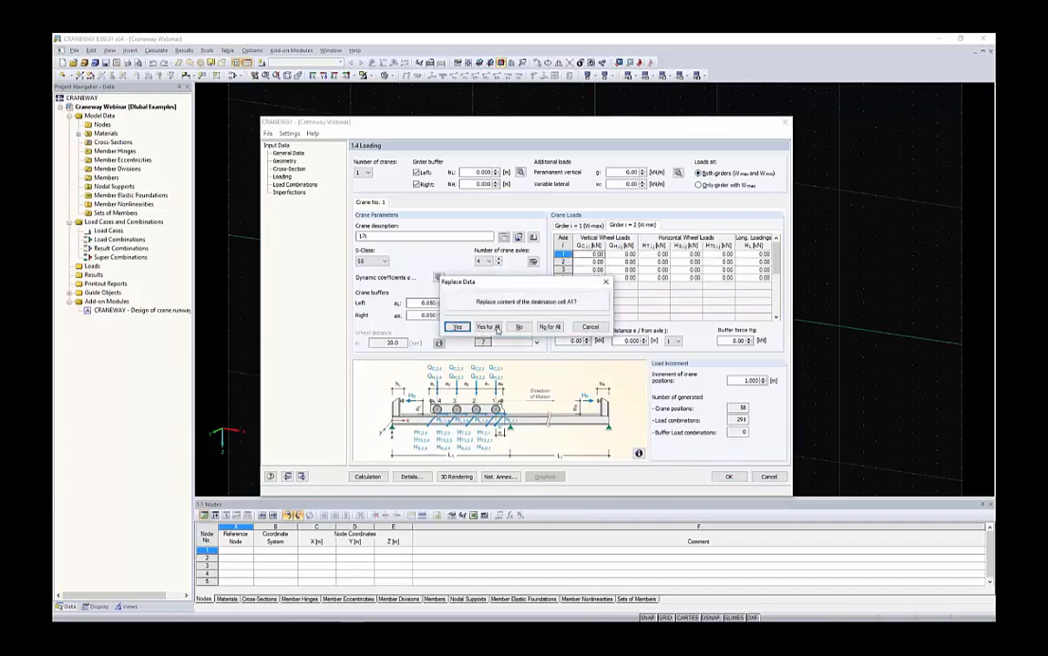
click(489, 327)
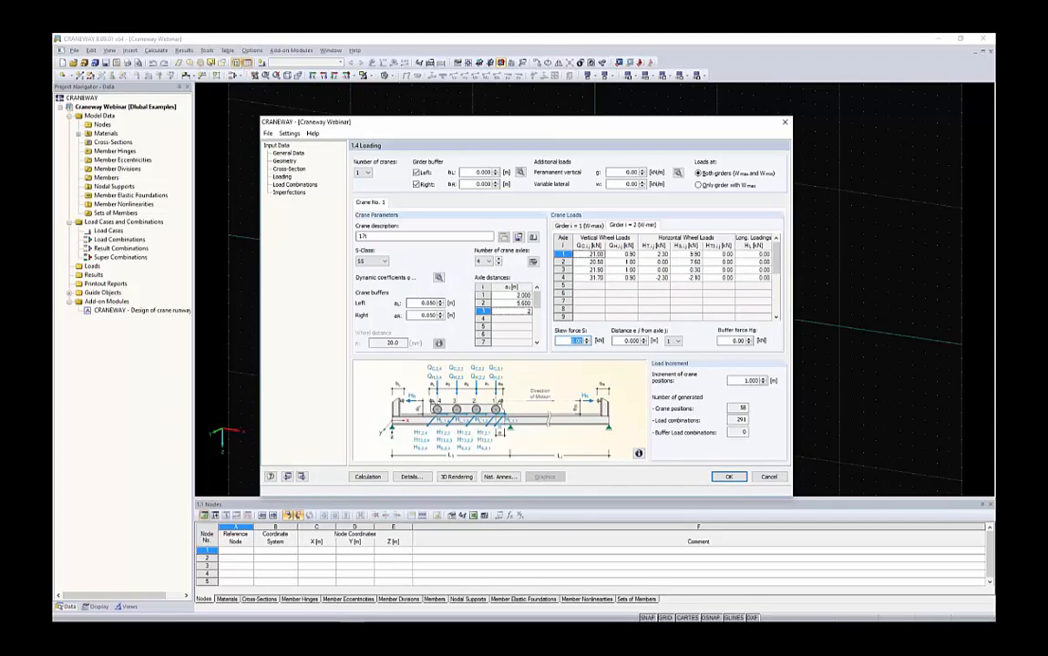
Set the skew force S of the W-min girder to -20.1 kN.
key(BackSpace)
text(-20.1)
click(622, 341)
Try a 0.1 m increment of crane positions and check the number of generated load combinations.
click(747, 380)
click(744, 408)
click(746, 420)
drag(744, 381, 760, 381)
text(0.1)
key(Tab)
double_click(737, 420)
Set the increment of crane positions to 0.5 m and check the numbers of generated crane positions and load combinations.
click(764, 378)
click(764, 384)
drag(761, 376, 771, 377)
text(5)
key(Tab)
click(746, 408)
drag(736, 384, 781, 383)
text(1)
click(726, 278)
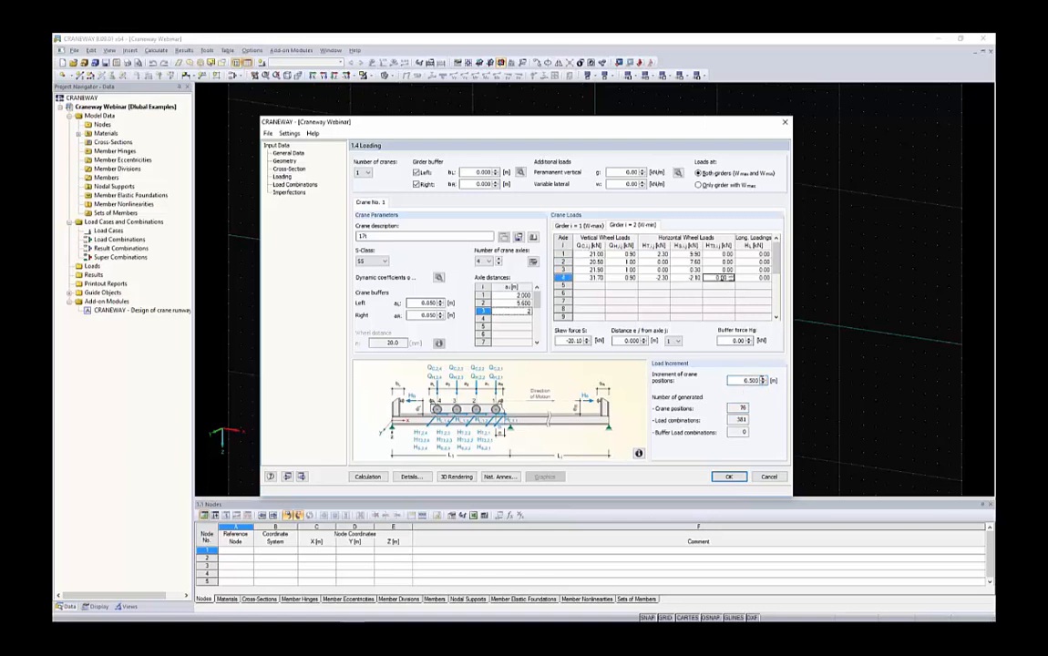
drag(740, 382, 755, 408)
drag(749, 420, 733, 420)
Open the 3D rendering of the crane runway and rotate the girder to view the crane on it.
click(456, 477)
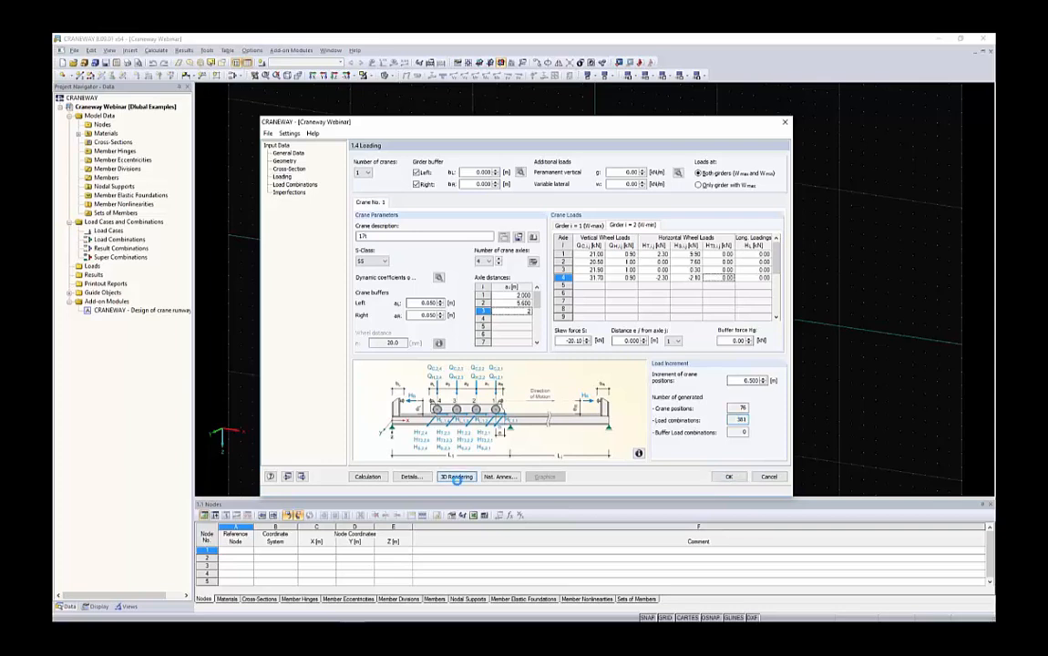
drag(515, 171, 518, 115)
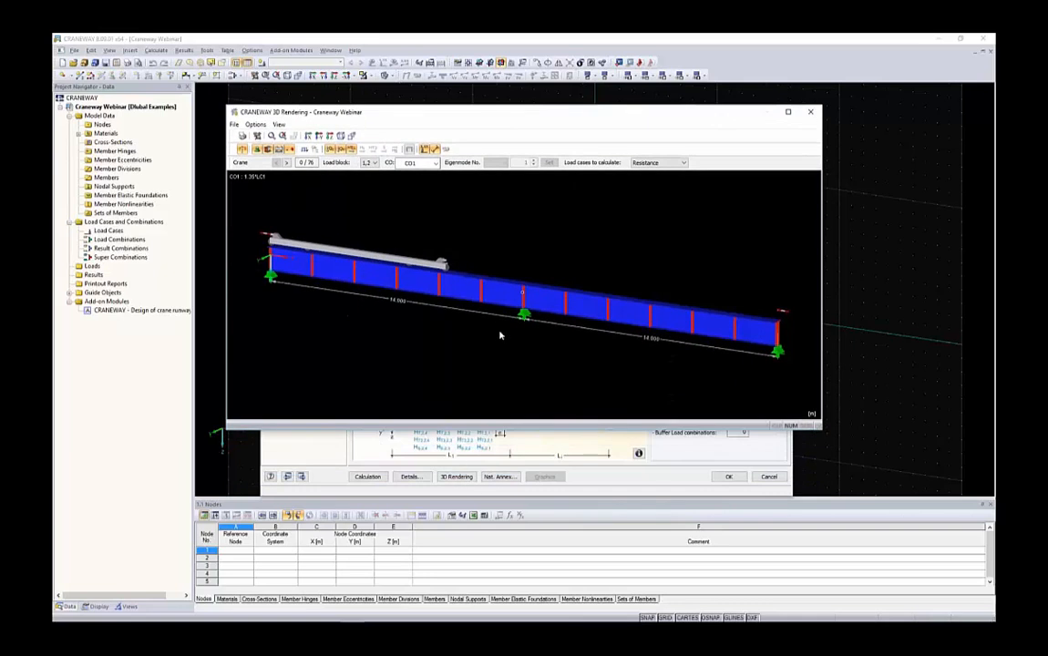
drag(508, 235, 475, 257)
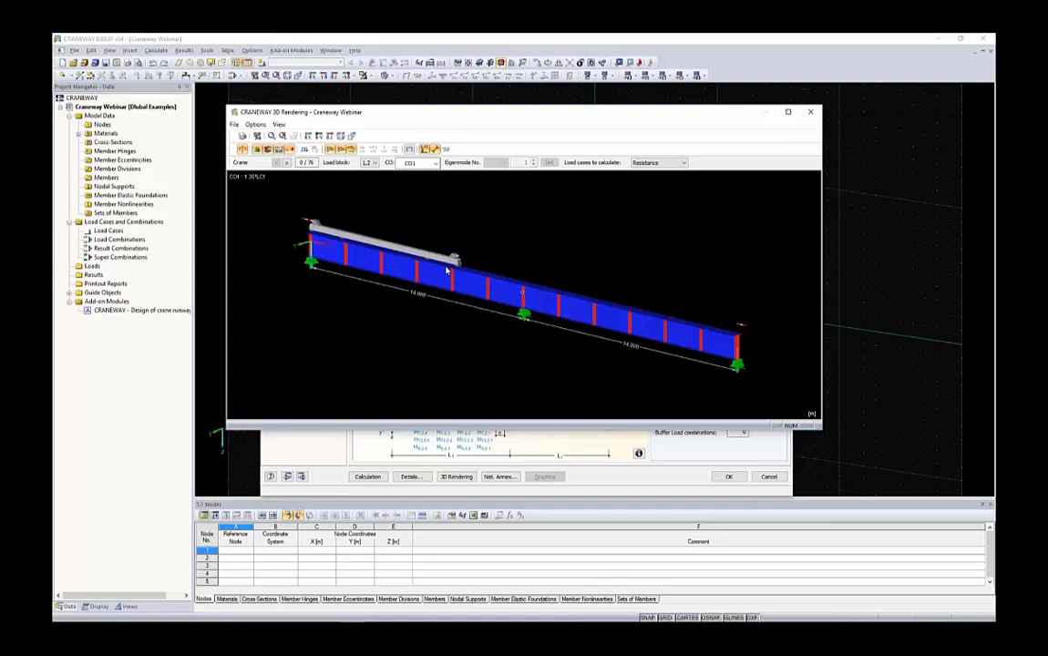
Move the crane forward through its positions from the first one to past the girder's far end, viewing the loads.
click(285, 162)
click(286, 162)
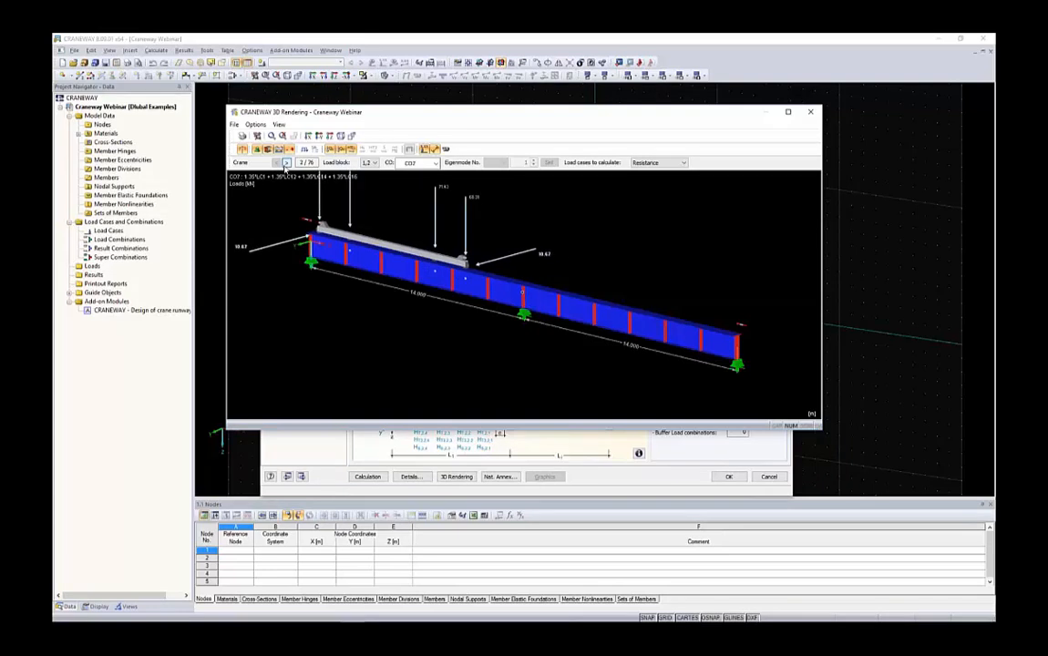
click(285, 162)
click(286, 165)
click(286, 165)
click(285, 165)
click(285, 165)
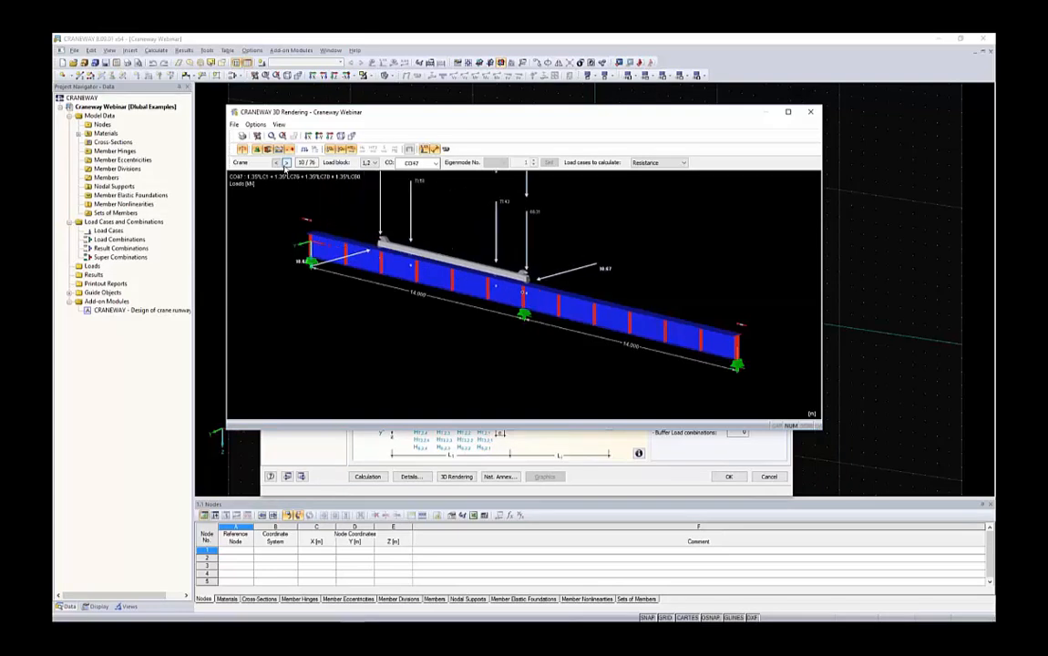
click(285, 165)
click(286, 165)
click(285, 165)
click(286, 165)
click(285, 163)
click(286, 163)
click(285, 163)
click(285, 163)
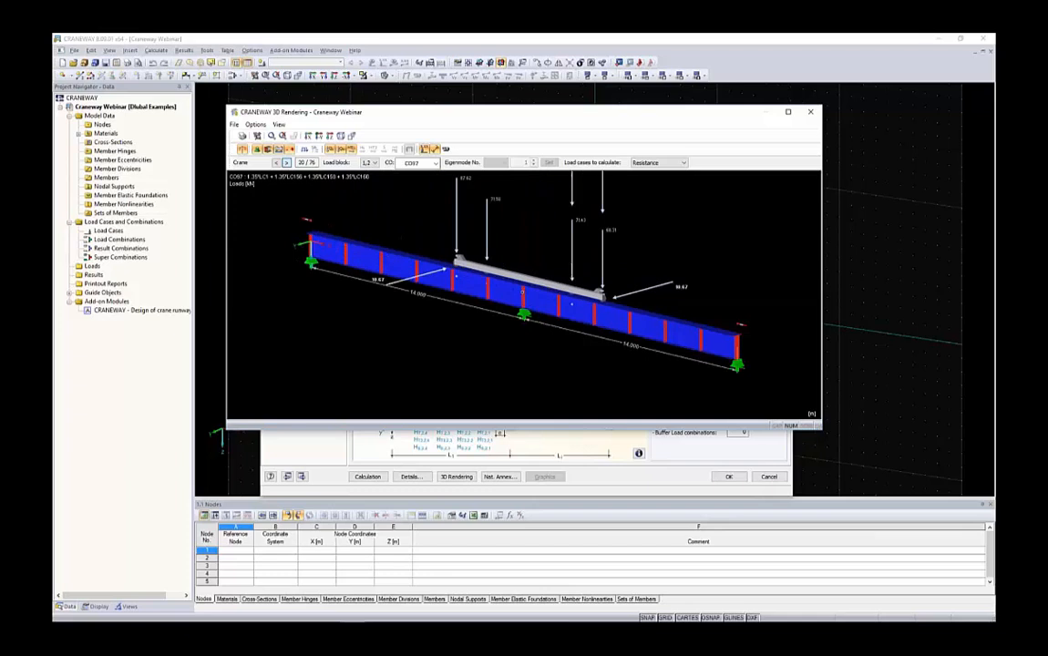
click(286, 163)
click(286, 163)
click(286, 163)
click(285, 163)
click(286, 163)
click(286, 163)
click(287, 163)
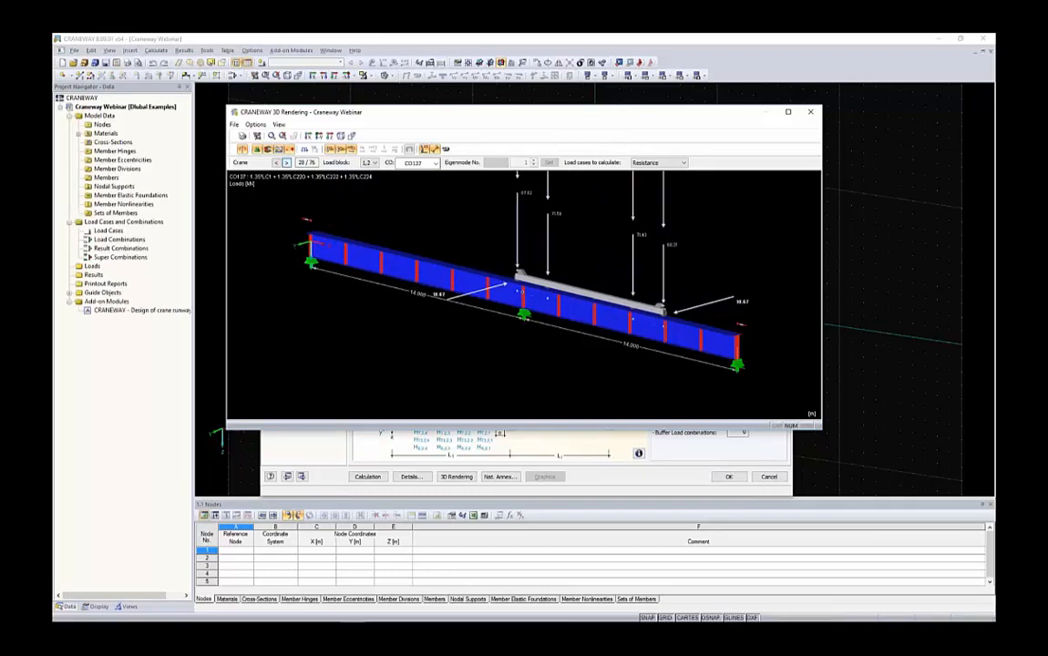
click(286, 163)
click(286, 163)
click(286, 163)
click(286, 163)
click(287, 163)
click(286, 163)
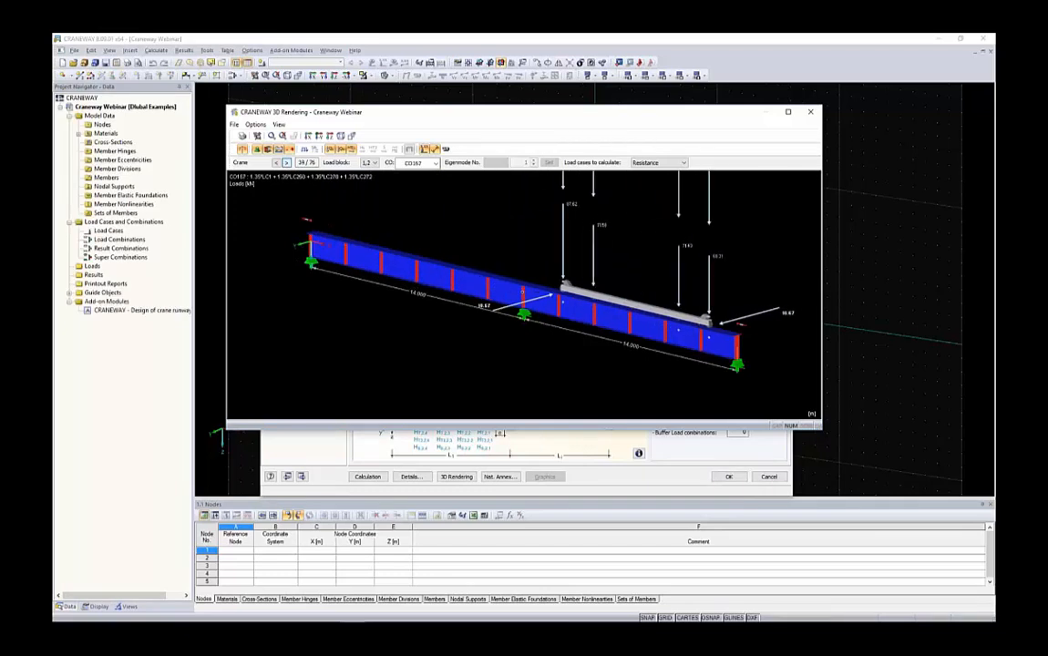
click(286, 163)
click(286, 163)
click(286, 163)
click(286, 163)
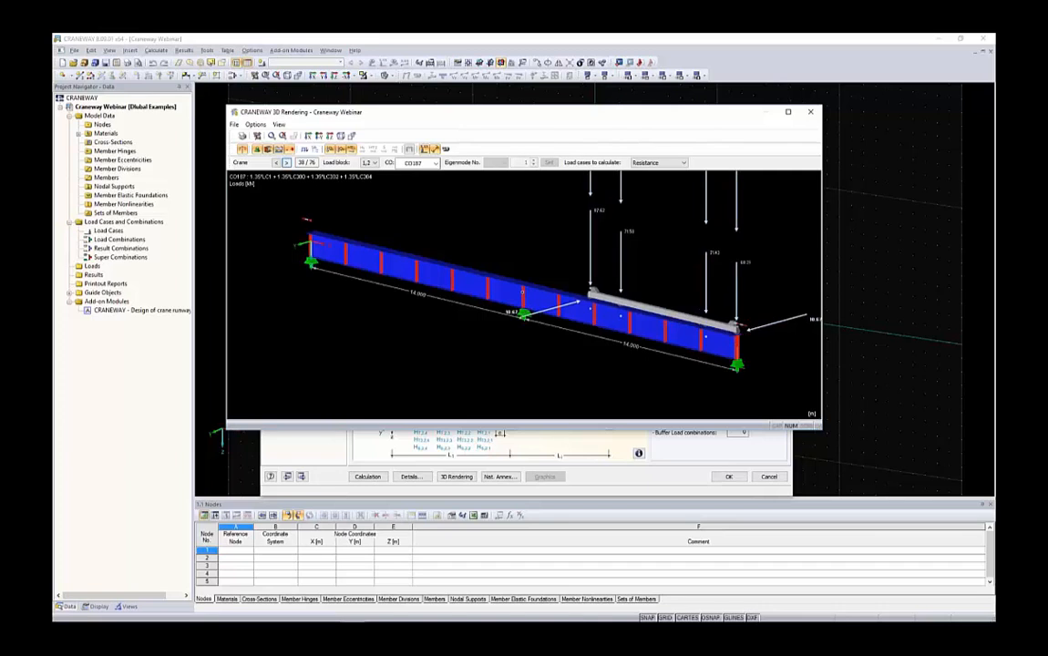
click(287, 163)
click(286, 163)
Show load block 4 in the rendering, browse its list of load combinations, and close the rendering.
click(373, 163)
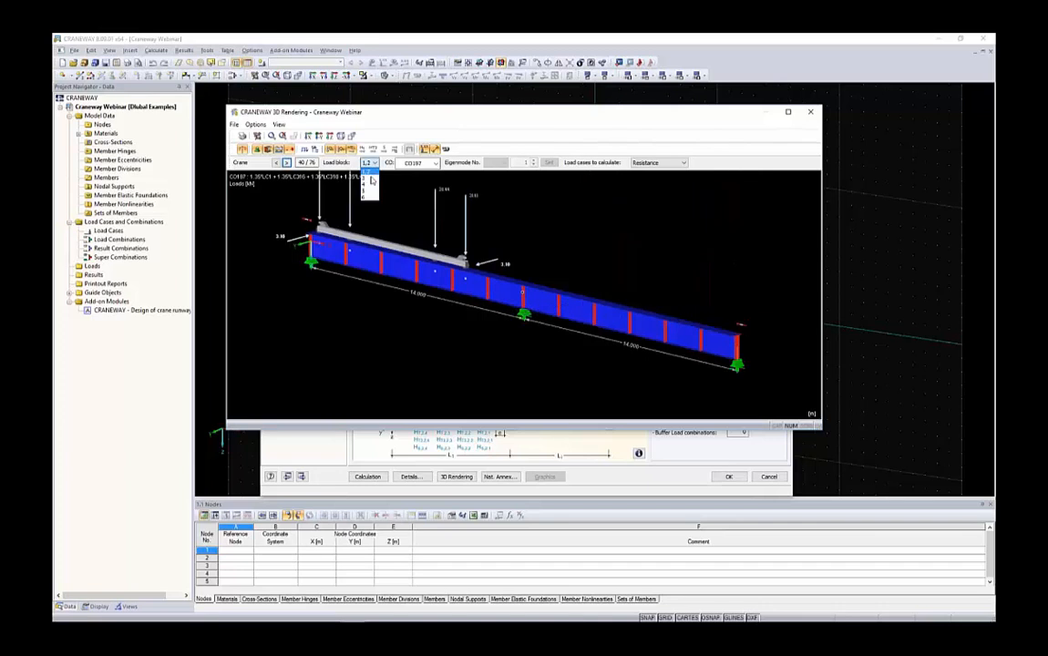
click(367, 183)
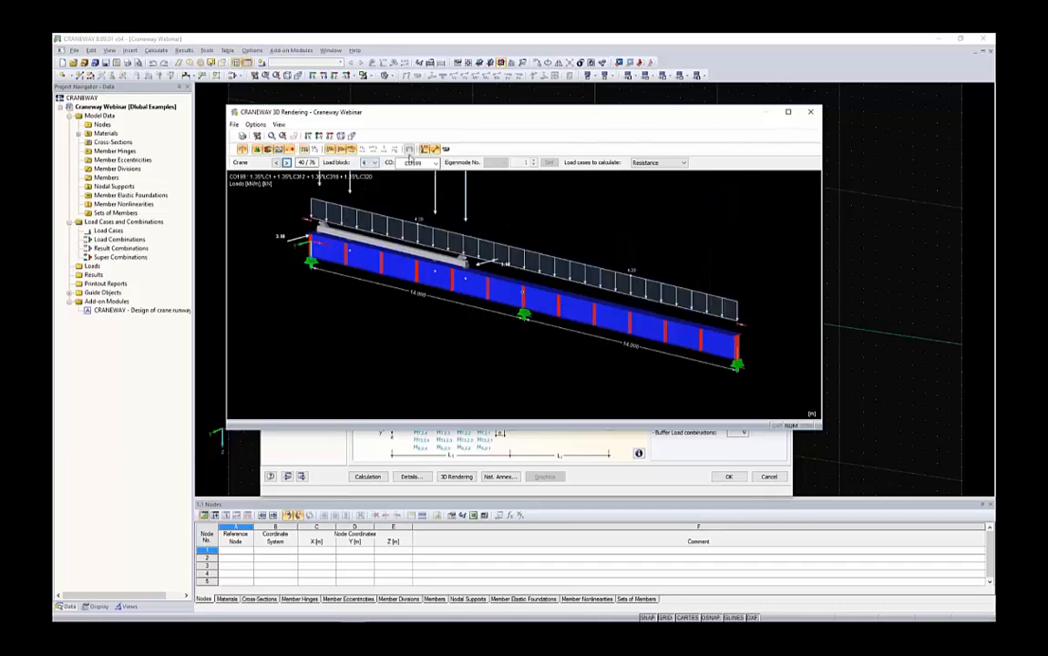
click(412, 163)
drag(437, 329, 437, 354)
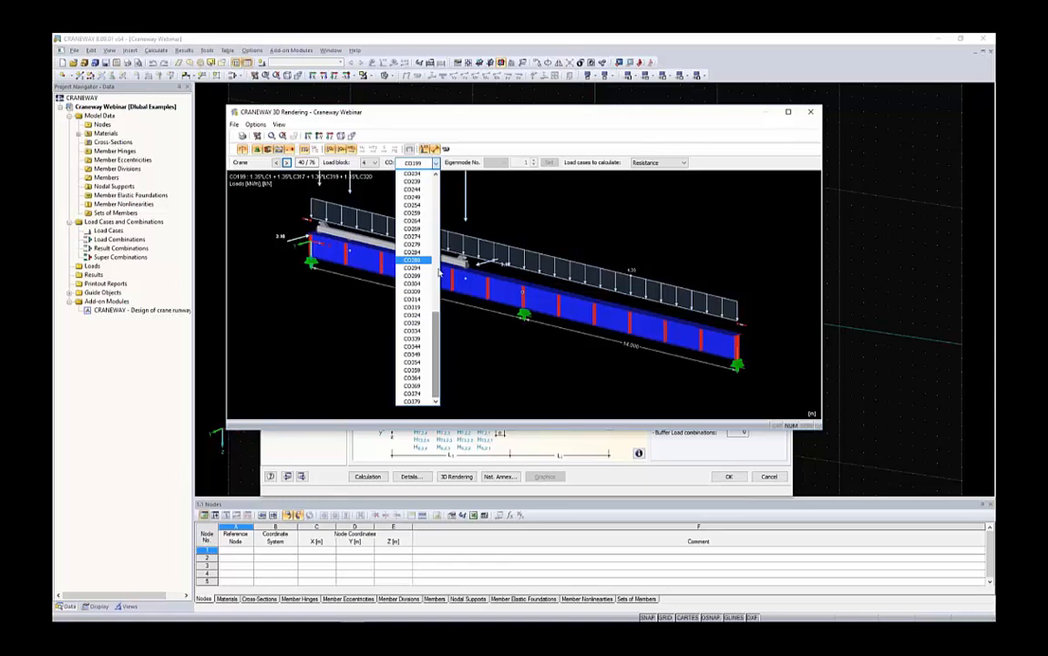
click(353, 272)
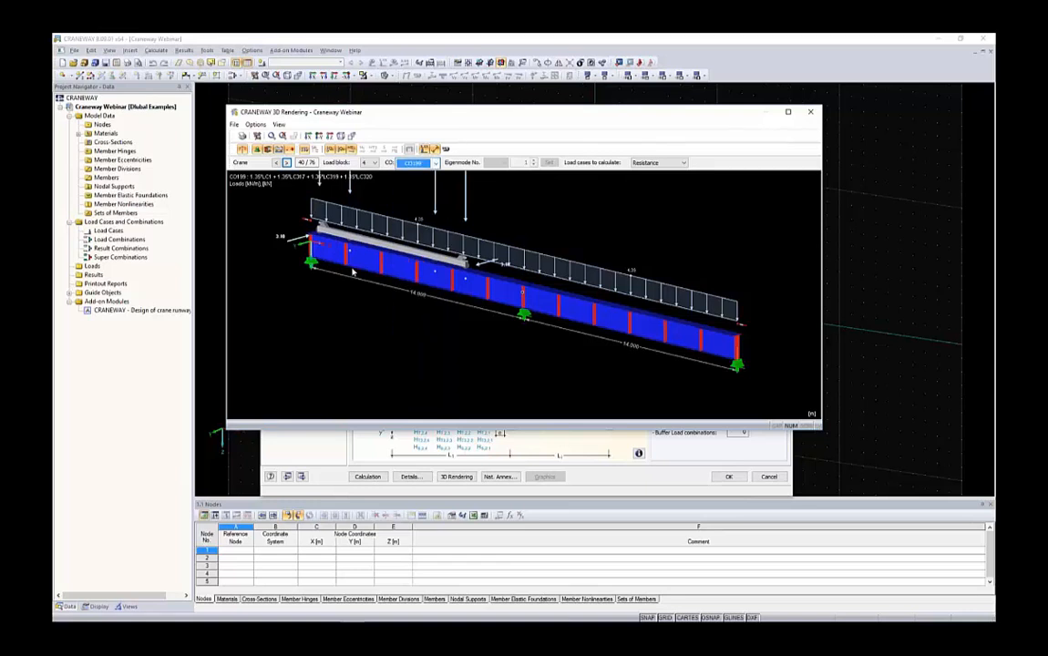
click(810, 111)
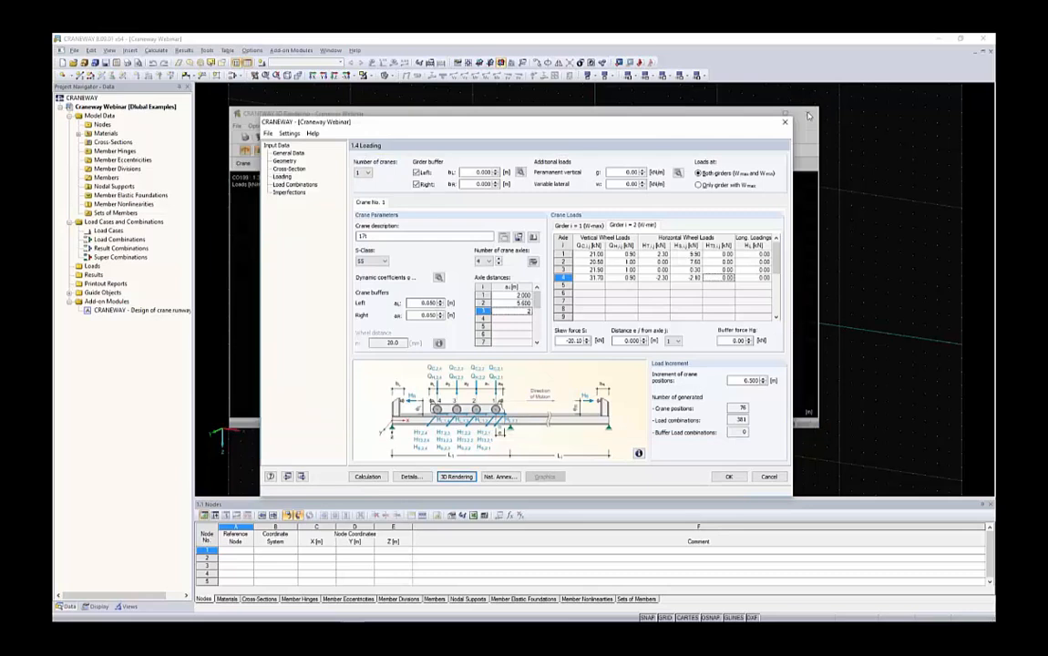
Try a right crane buffer distance of 5 m and reopen the 3D rendering.
double_click(427, 315)
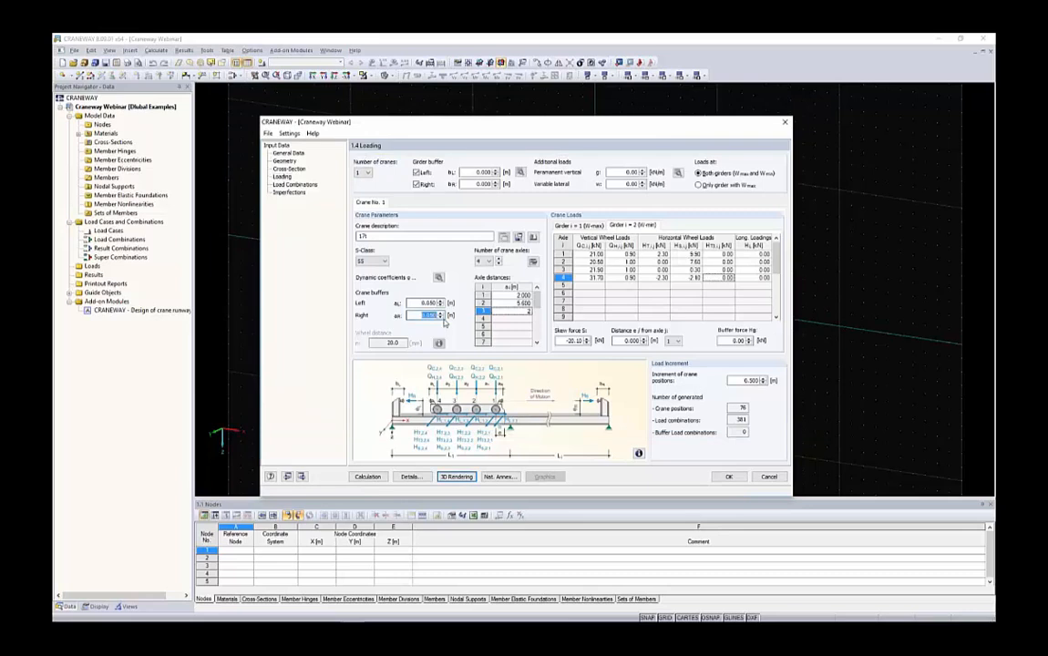
text(5)
click(425, 302)
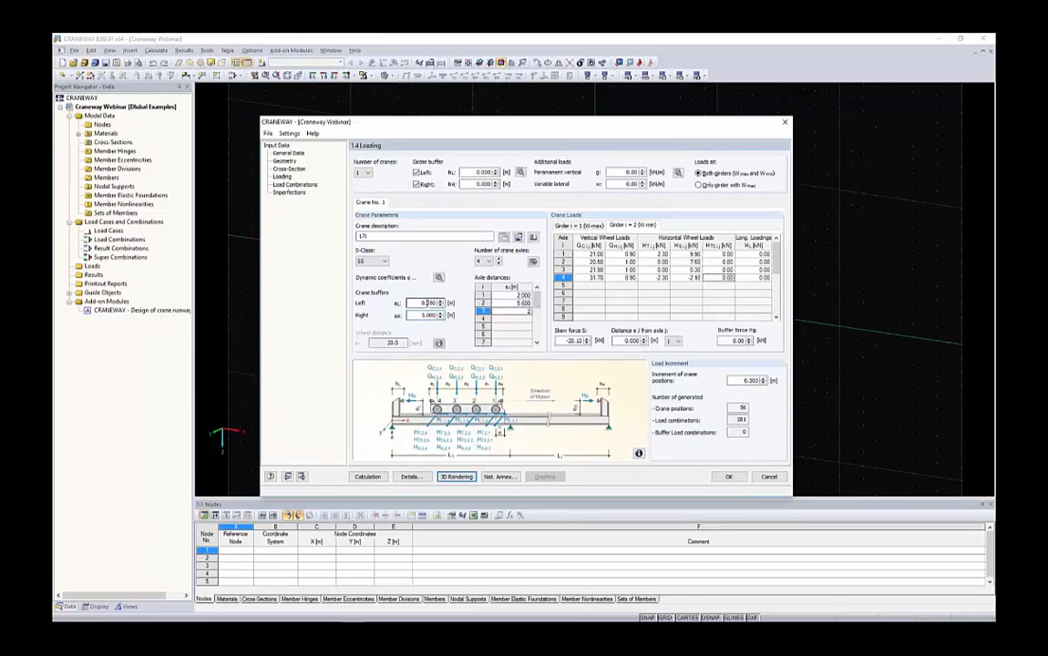
click(457, 477)
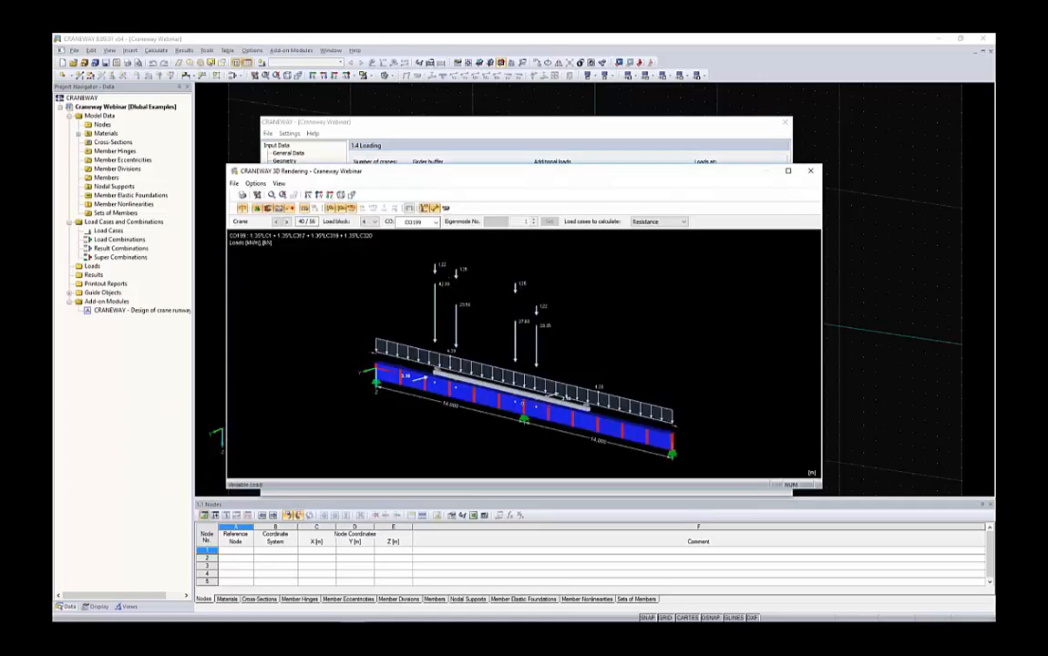
Move the crane through its positions along the second span with load block 4 displayed.
click(285, 223)
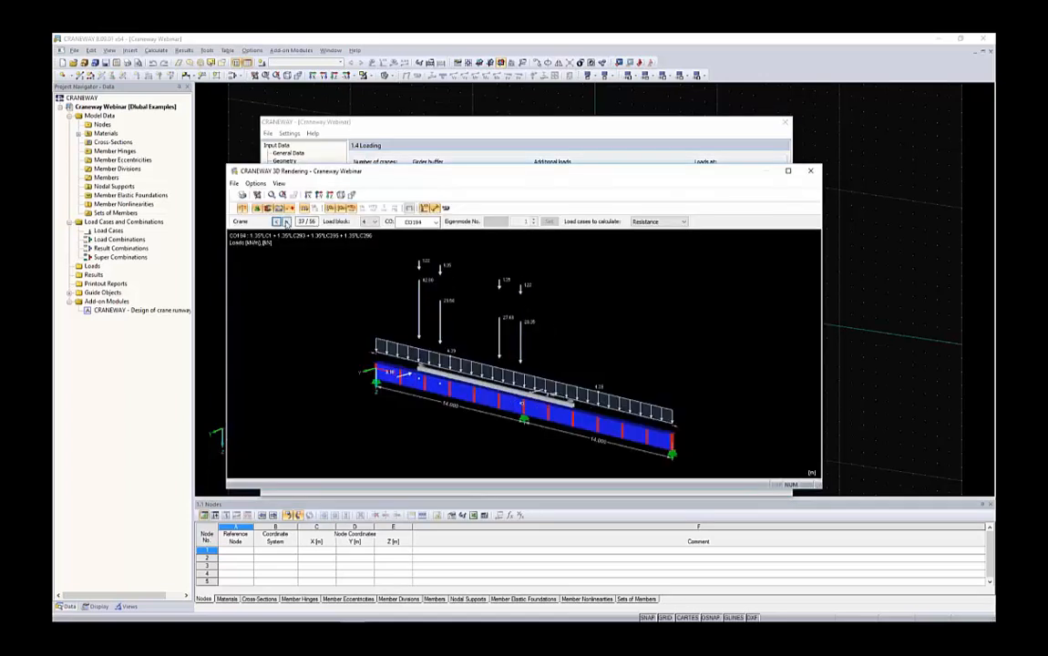
click(286, 222)
click(286, 222)
click(286, 222)
click(286, 222)
click(287, 222)
click(286, 222)
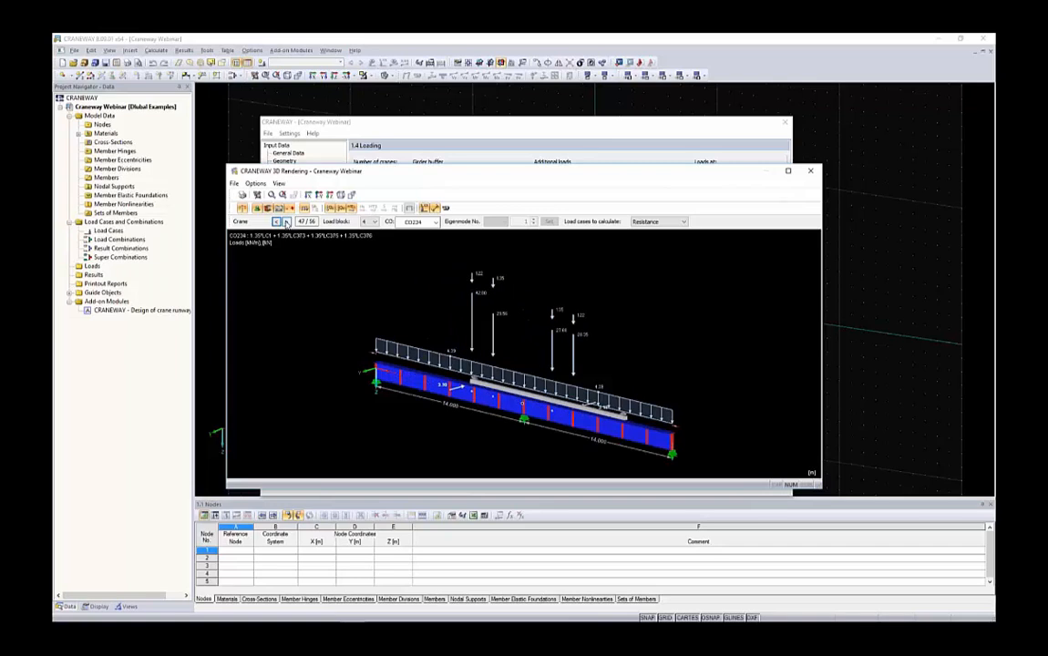
click(286, 222)
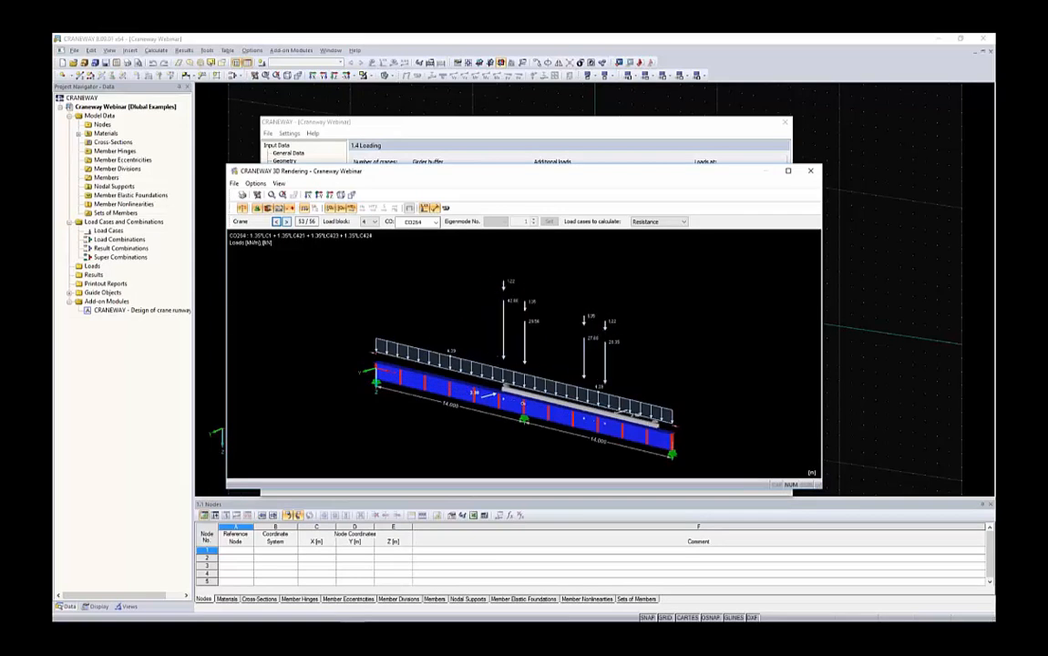
Switch the rendering to load block 1,2 and move the crane back through its positions.
click(369, 222)
click(367, 239)
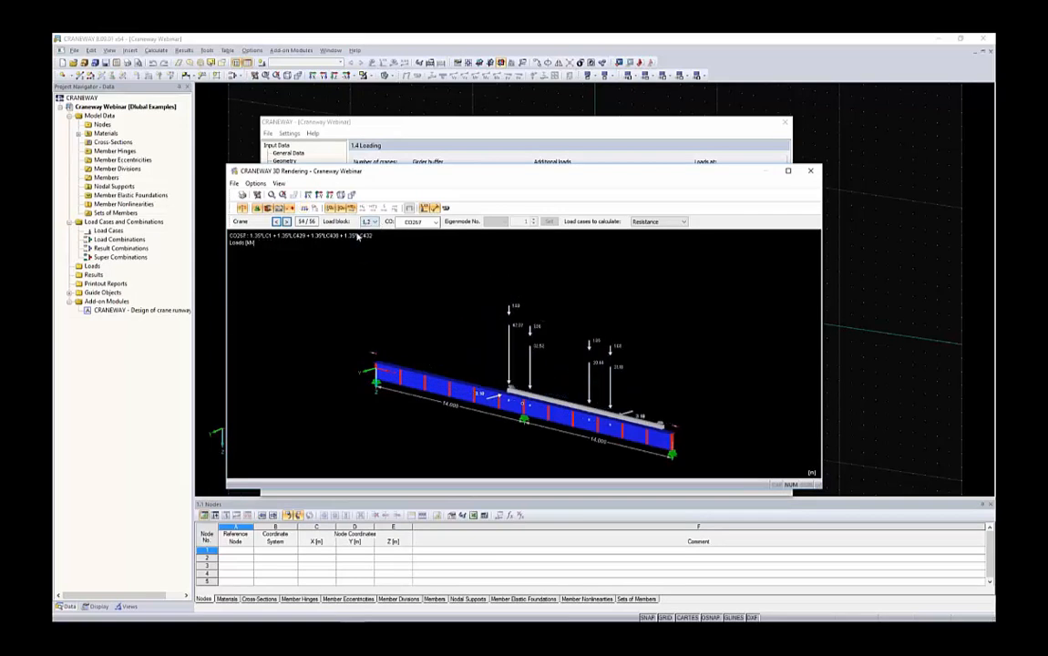
click(277, 223)
click(277, 222)
click(277, 223)
click(277, 222)
click(277, 222)
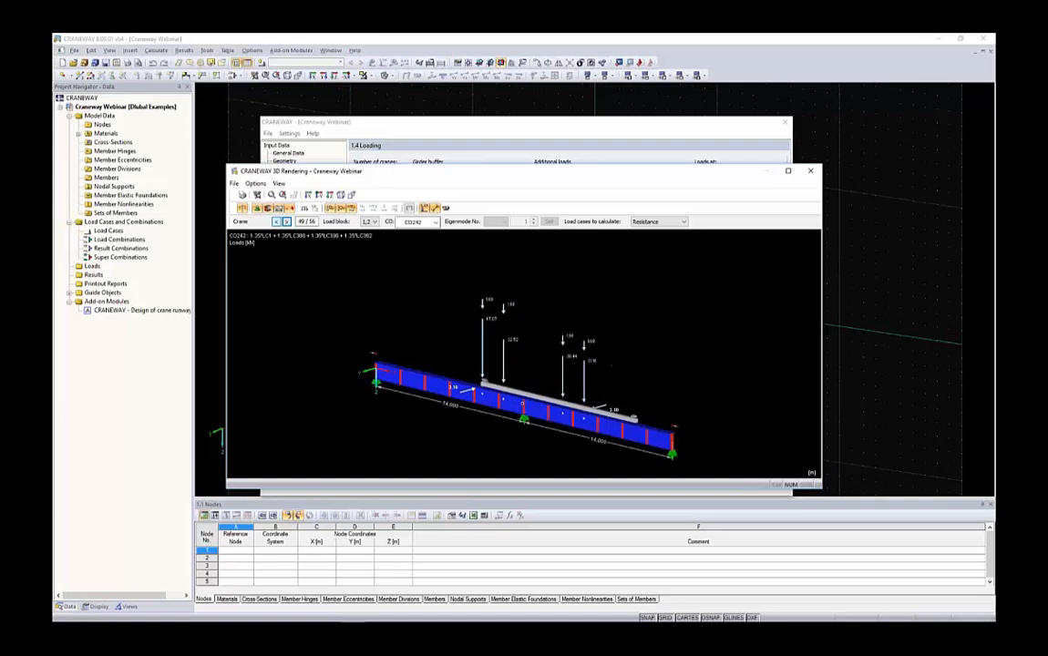
click(277, 222)
click(277, 222)
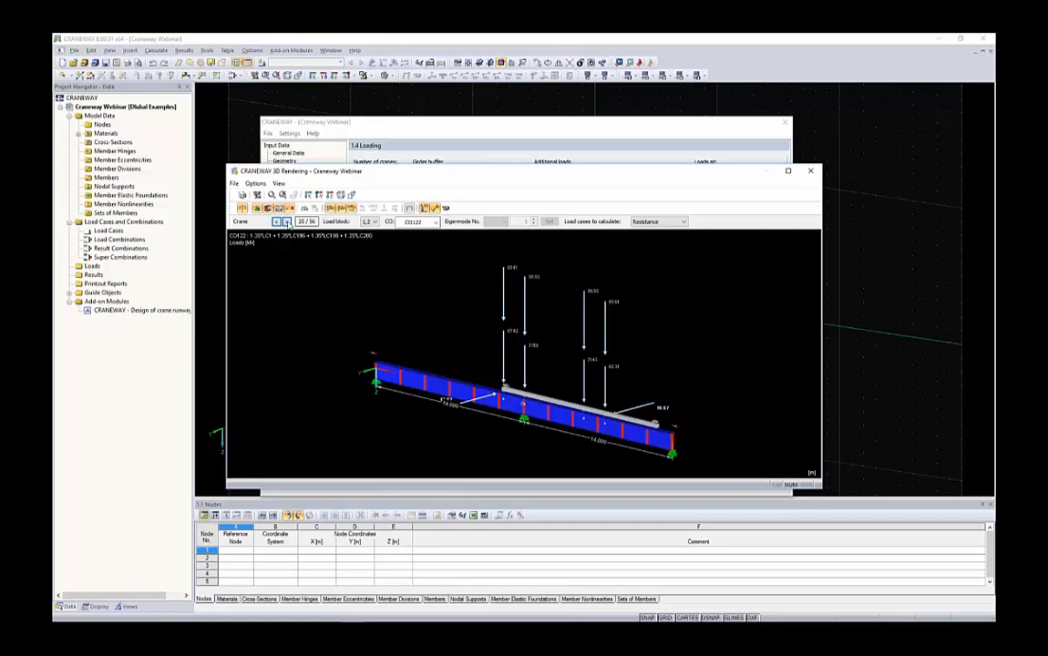
Show crane position 28 of 56 and examine the distance between the last wheel and the girder's far end.
click(288, 223)
click(288, 224)
click(288, 224)
click(288, 223)
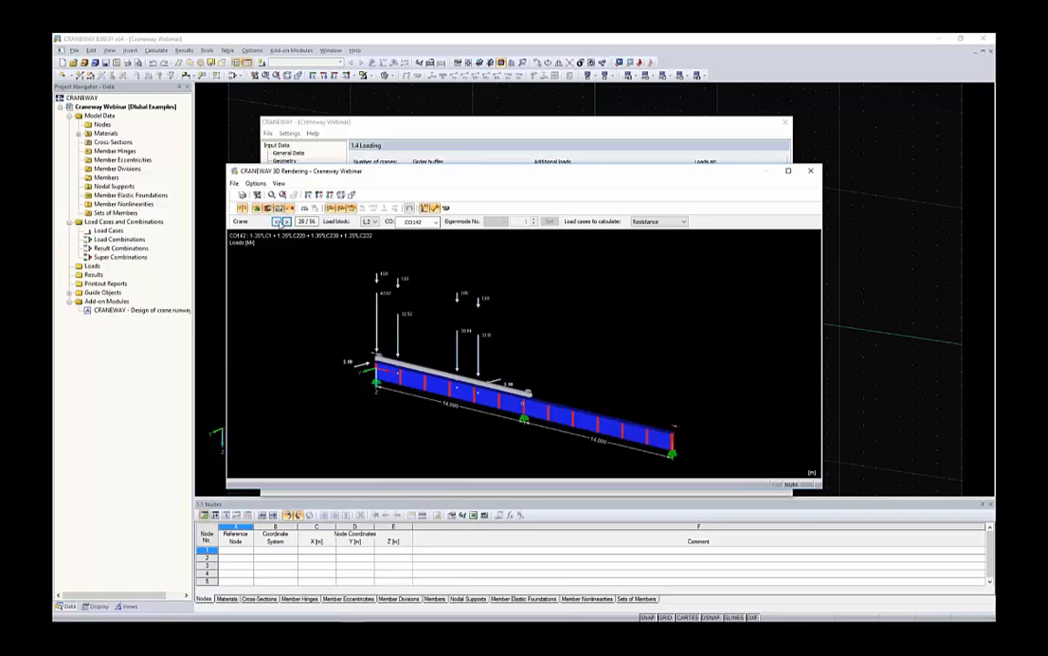
click(277, 222)
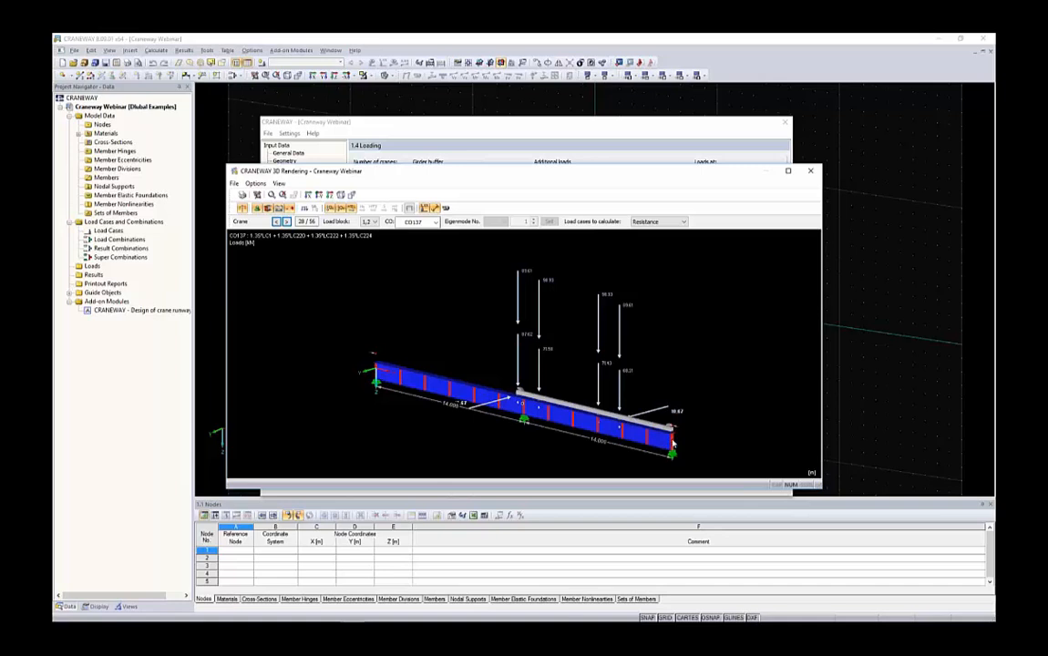
Move the crane back to its first position and examine the wheel loads at the girder's start.
click(277, 221)
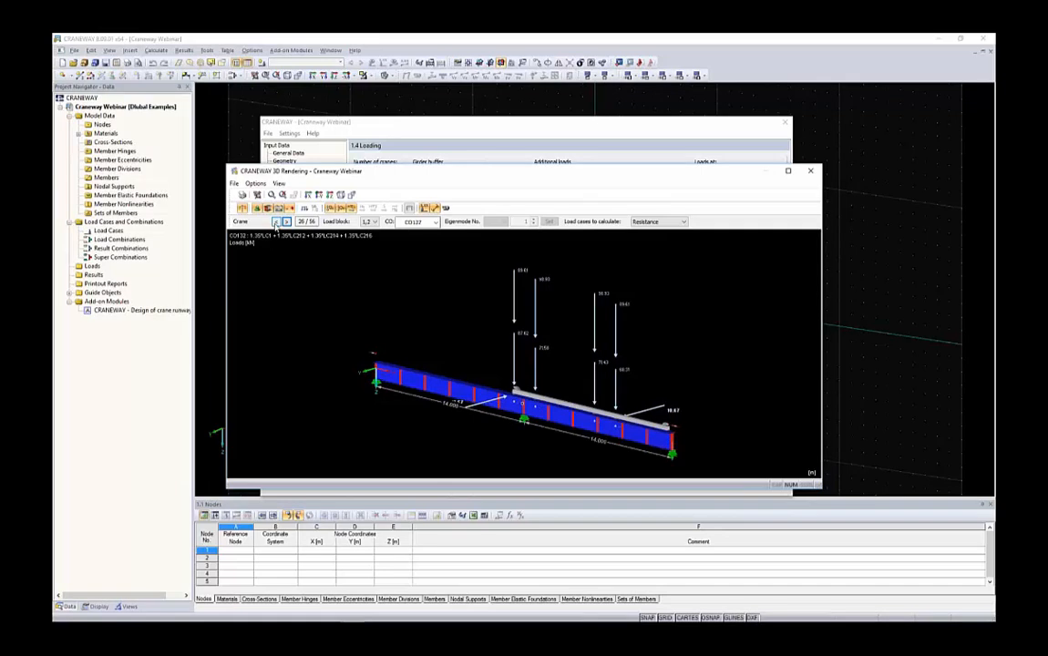
click(276, 221)
click(276, 221)
click(277, 222)
click(276, 221)
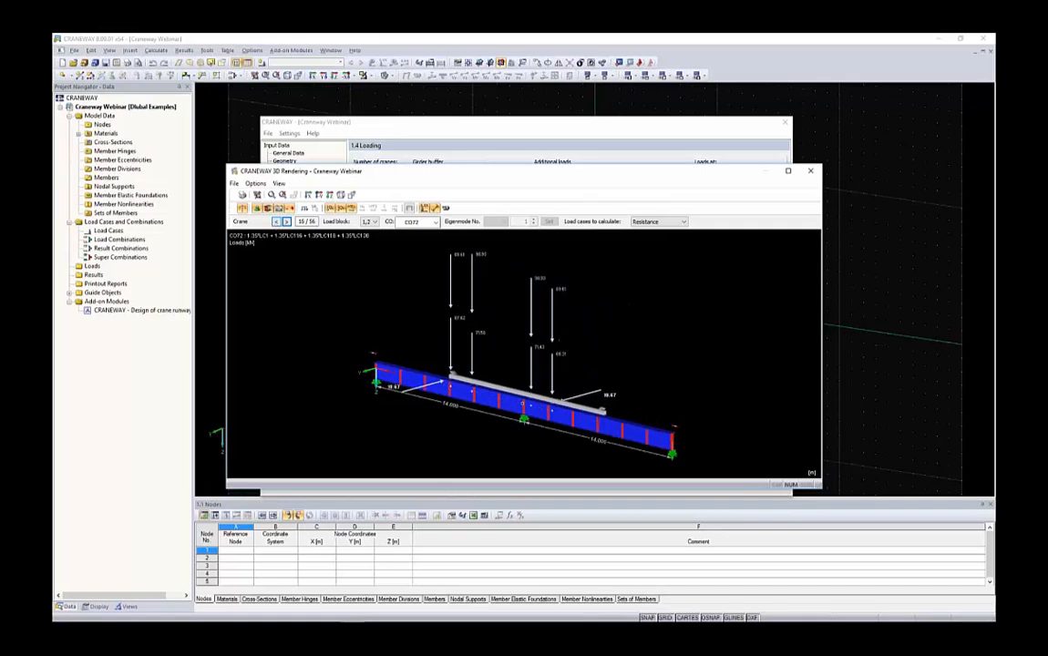
click(276, 221)
click(276, 221)
click(276, 222)
click(276, 222)
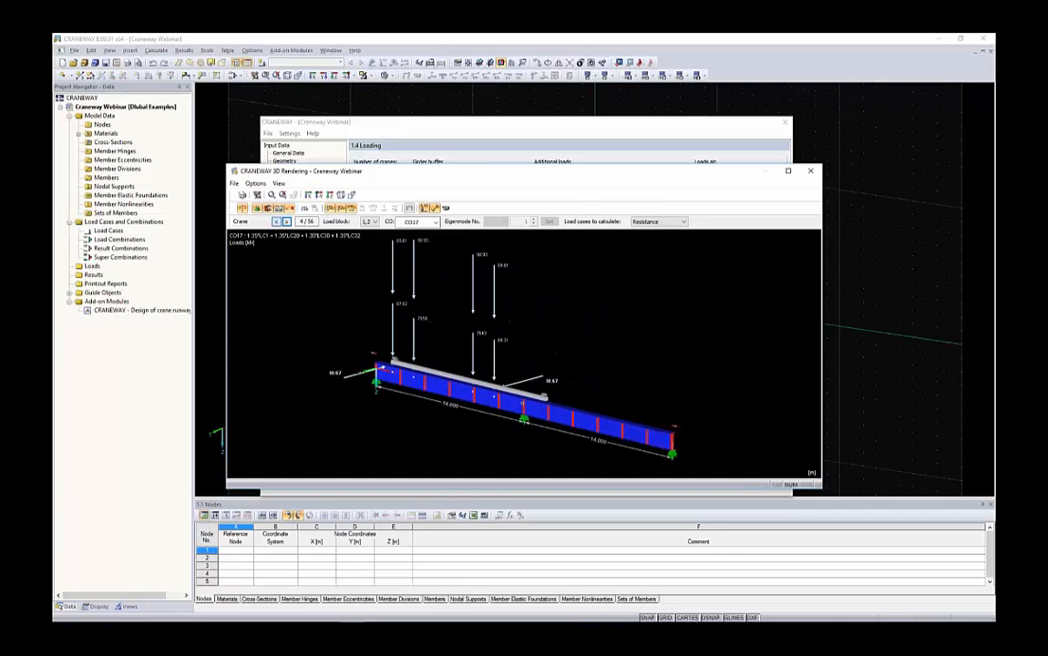
click(276, 222)
click(276, 222)
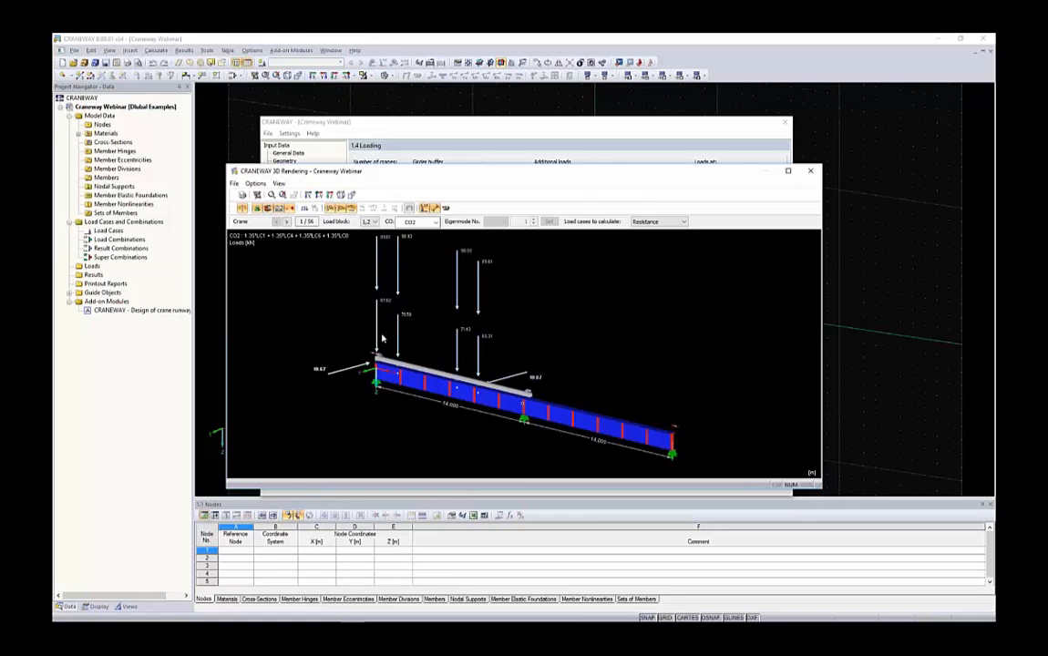
Review the available types of load cases to calculate, keep Resistance, and close the rendering.
click(639, 224)
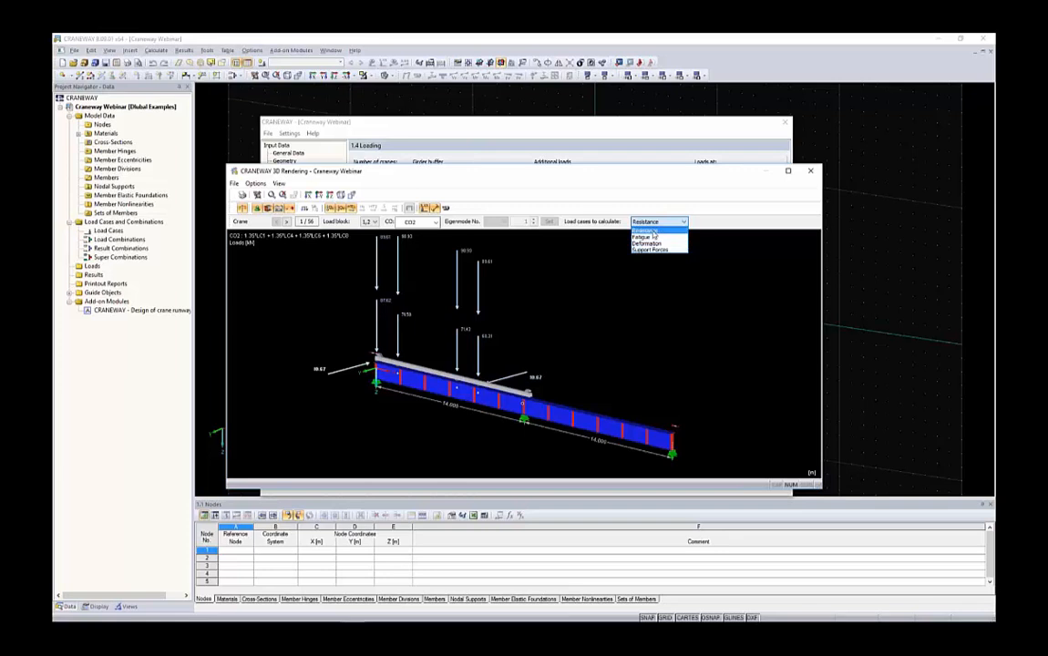
click(711, 286)
click(812, 171)
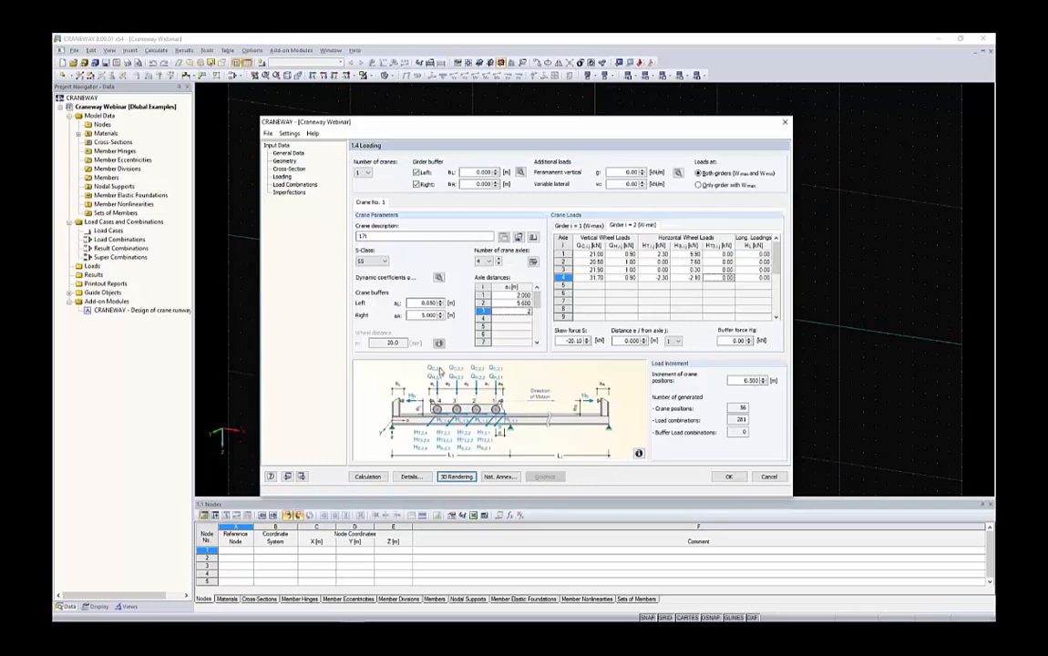
Reset the right crane buffer distance to 0.050 m.
drag(410, 314, 459, 316)
text(1)
key(shift+Tab)
key(Tab)
Open the generated load combinations and examine the description, wheel positions and wheel loads of the last one, CO381.
click(291, 185)
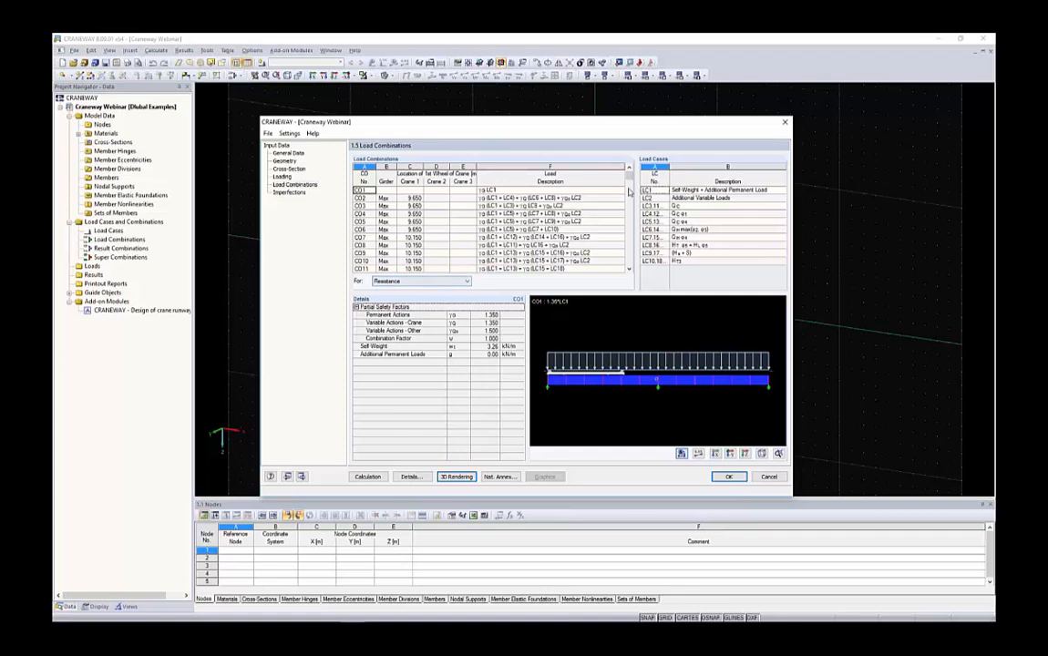
drag(629, 178, 630, 268)
click(415, 262)
click(415, 268)
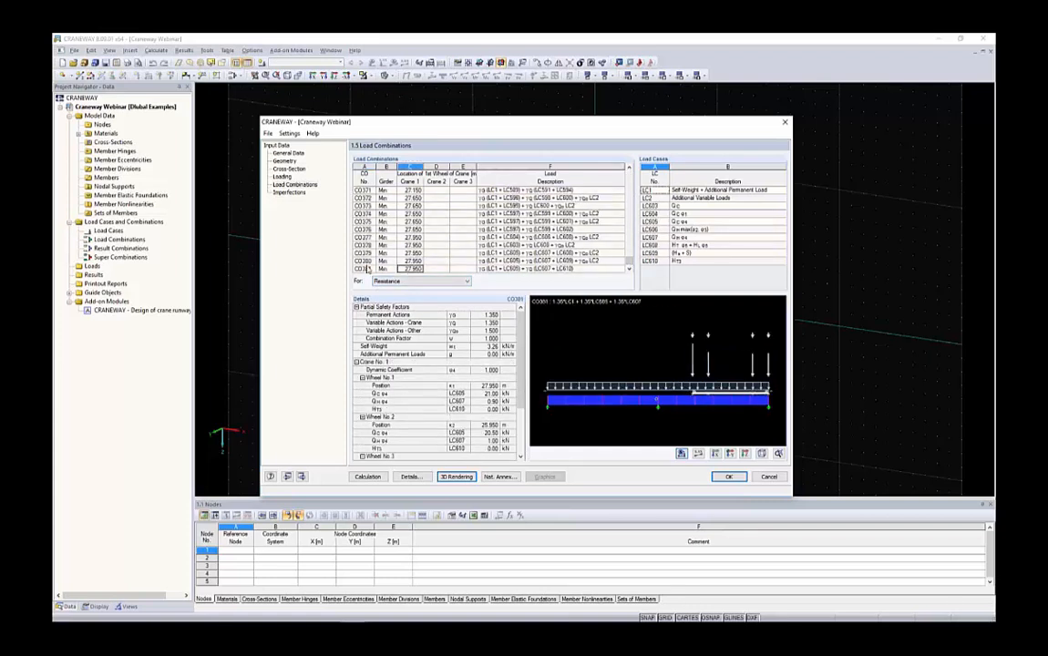
drag(547, 270, 394, 270)
click(515, 271)
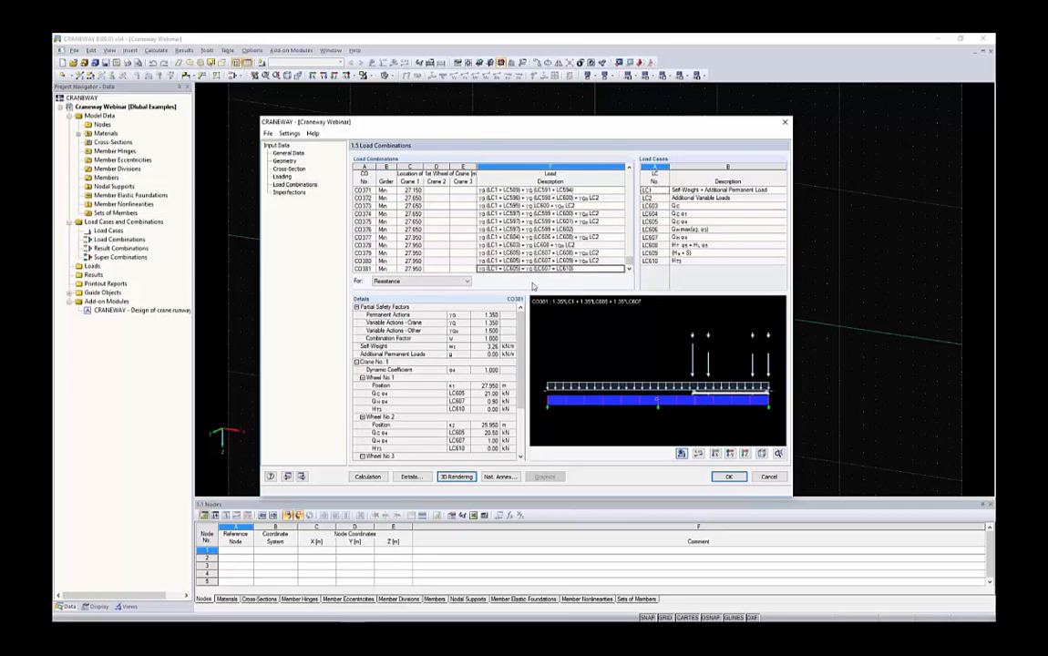
scroll(492, 309, down, 3)
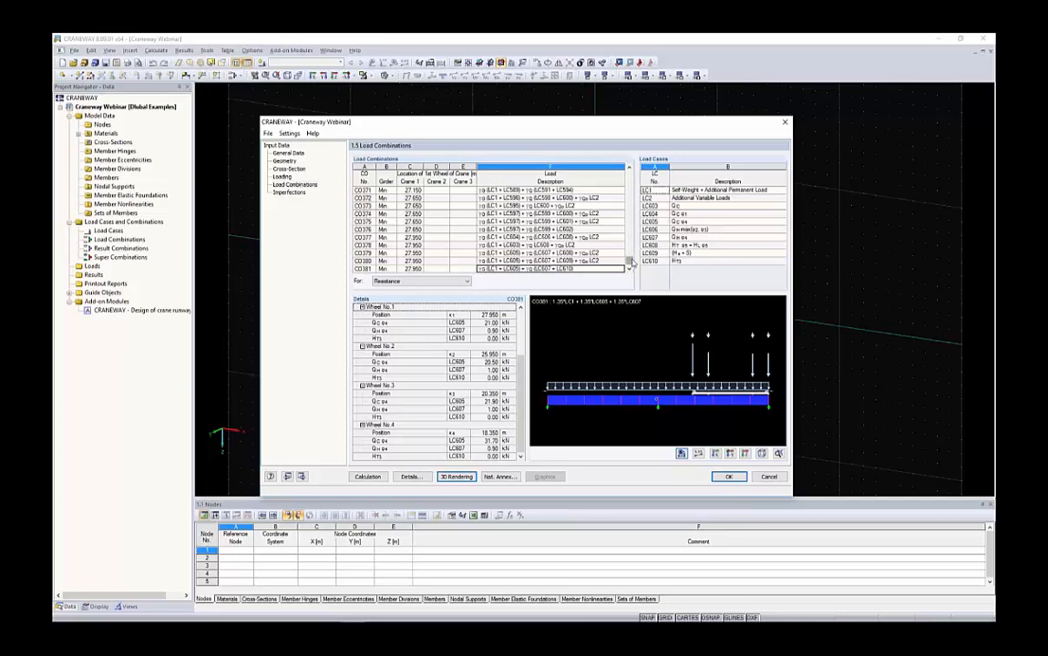
Return to the start of the load combinations list and open the imperfection parameters.
drag(628, 262, 628, 175)
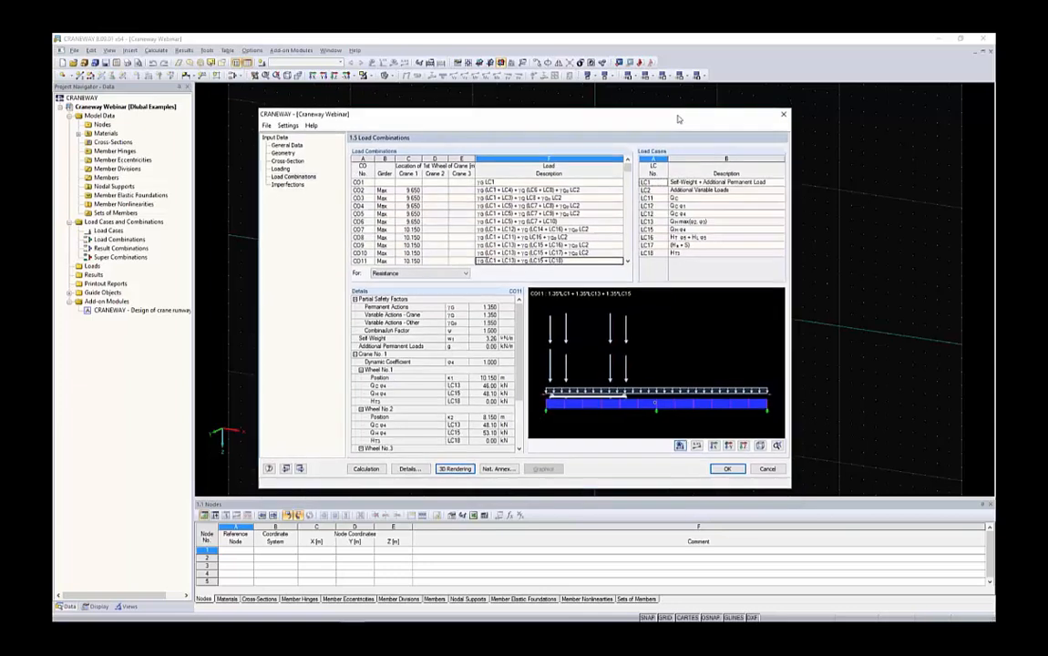
drag(679, 130, 676, 119)
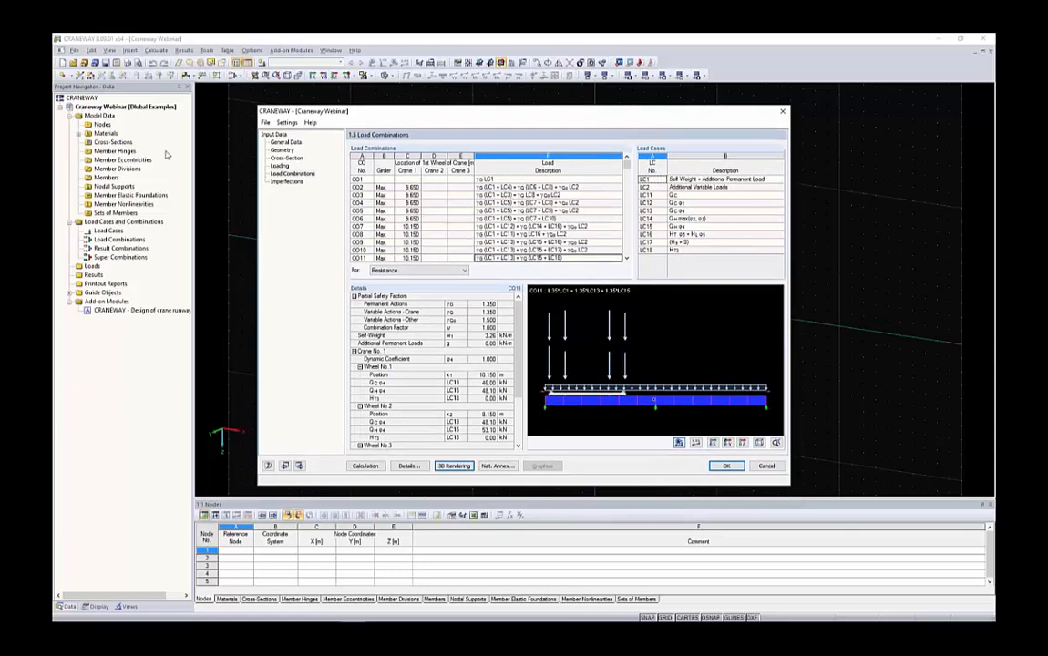
click(288, 183)
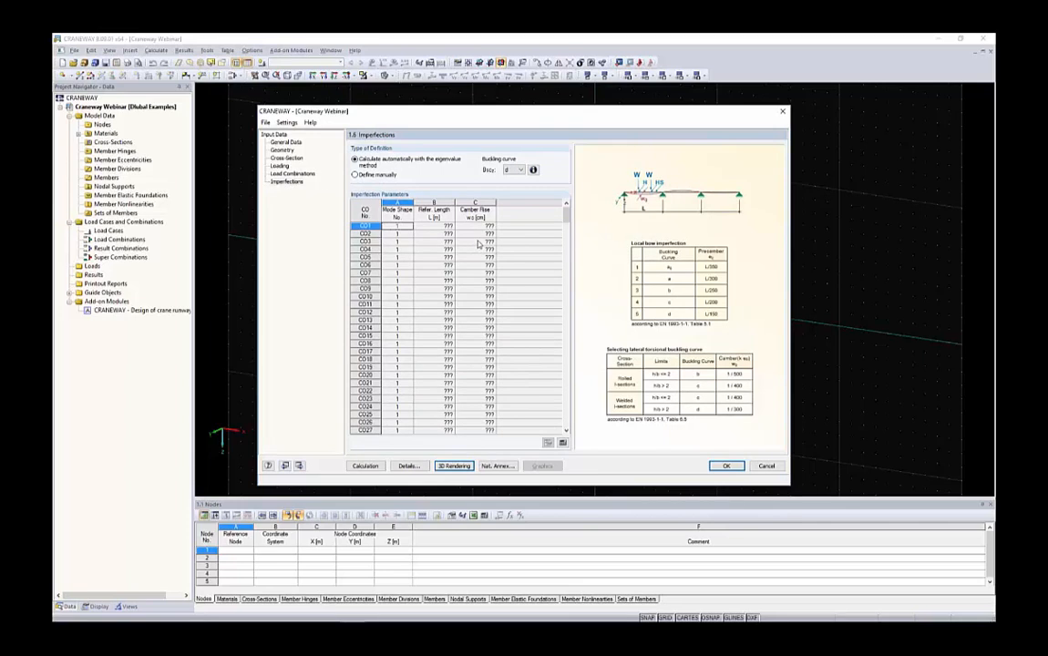
Keep the automatic eigenvalue method for imperfections and run the calculation, allowing the number of eigenvalues to increase automatically.
click(354, 174)
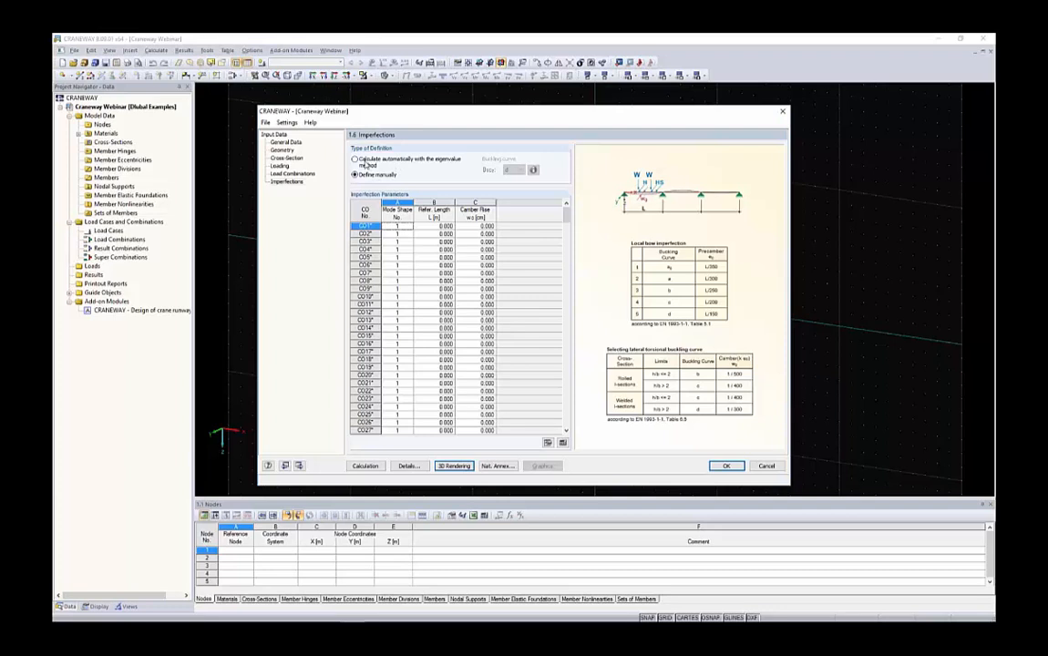
click(354, 160)
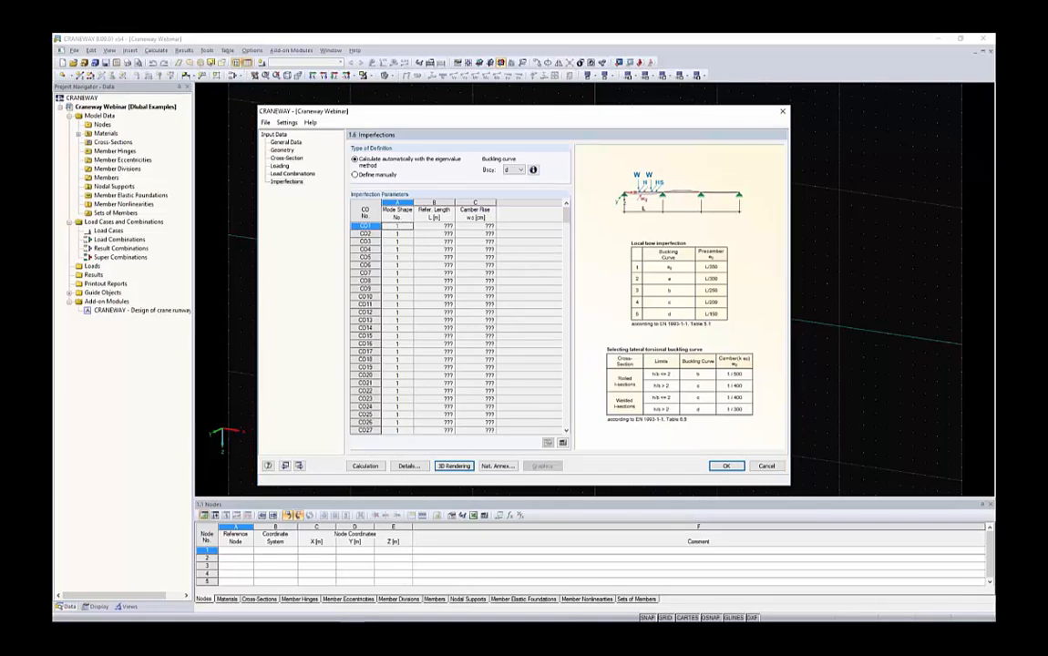
click(365, 466)
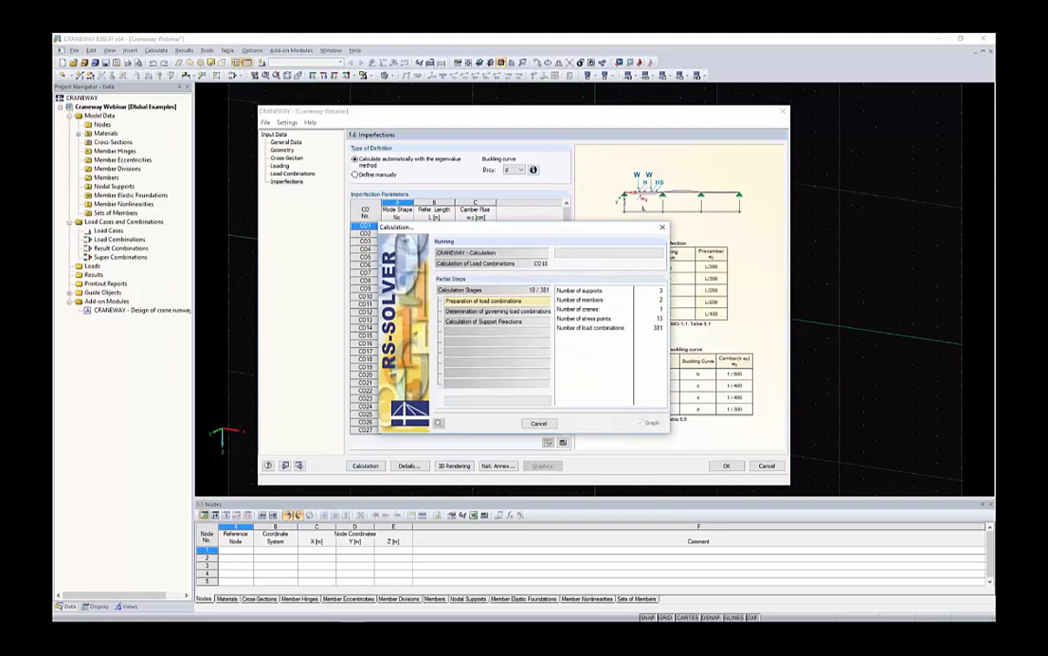
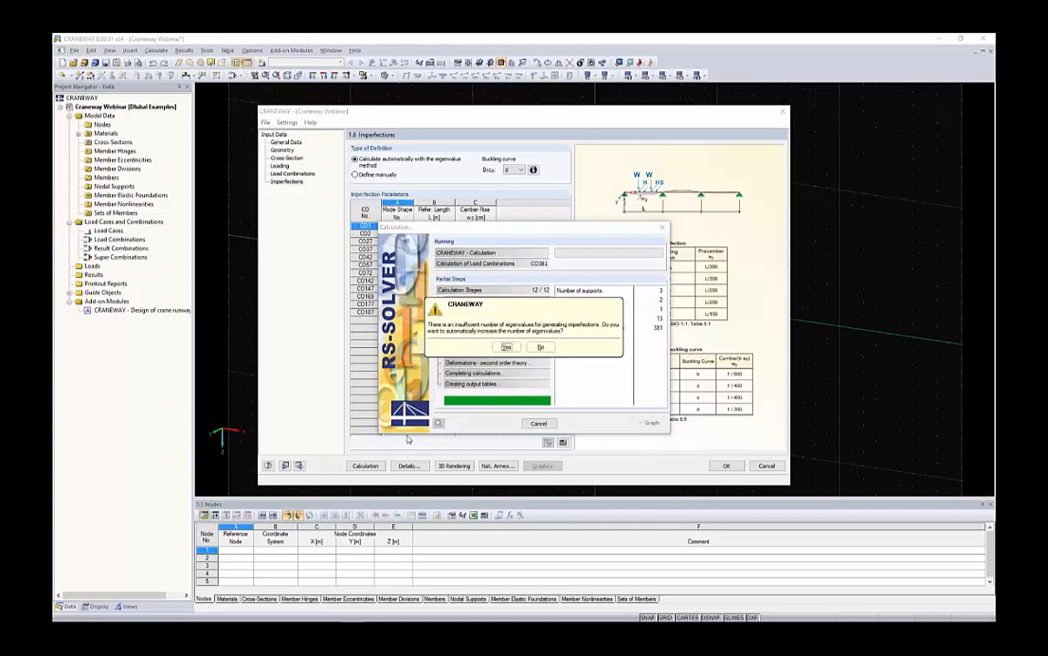
drag(472, 306, 302, 288)
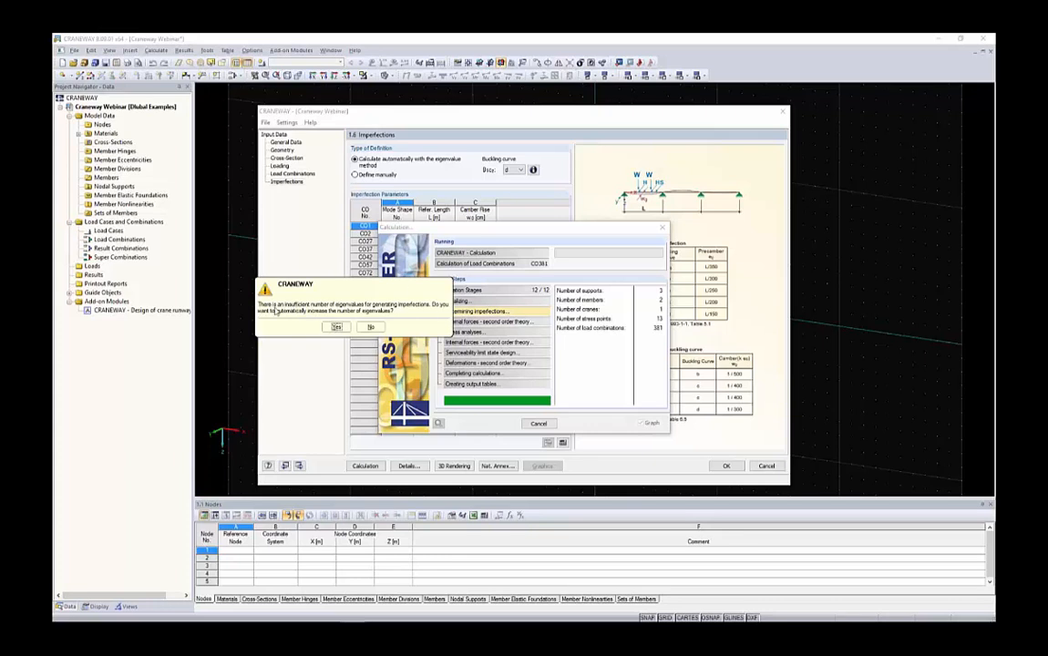
click(337, 326)
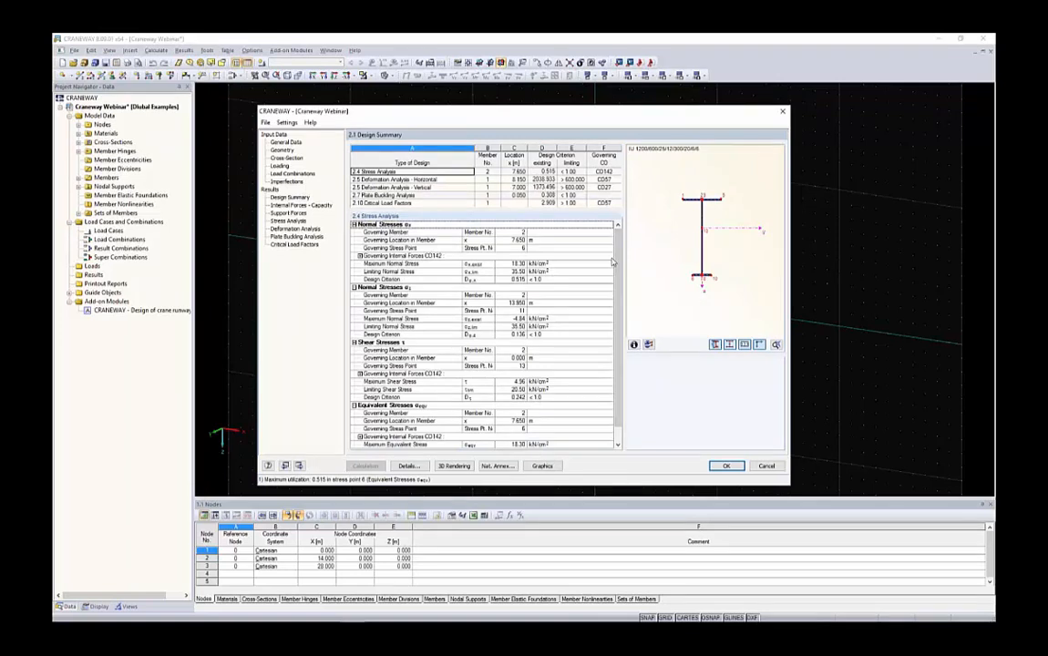
Examine the stress analysis entry in the design summary, including its governing combination, shear stresses and equivalent stresses.
click(290, 197)
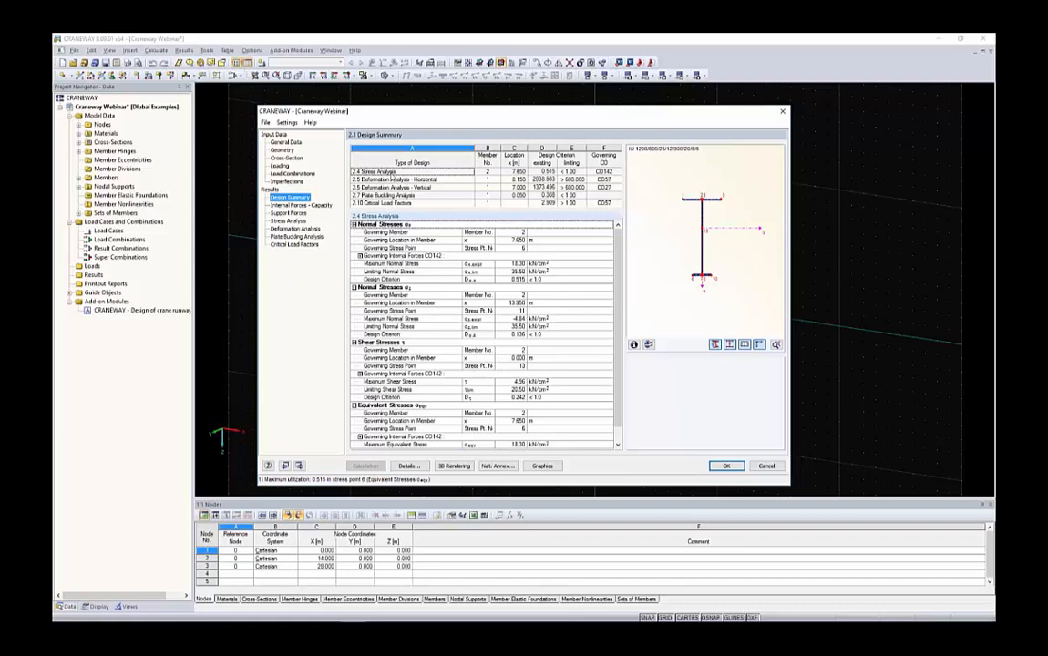
click(391, 173)
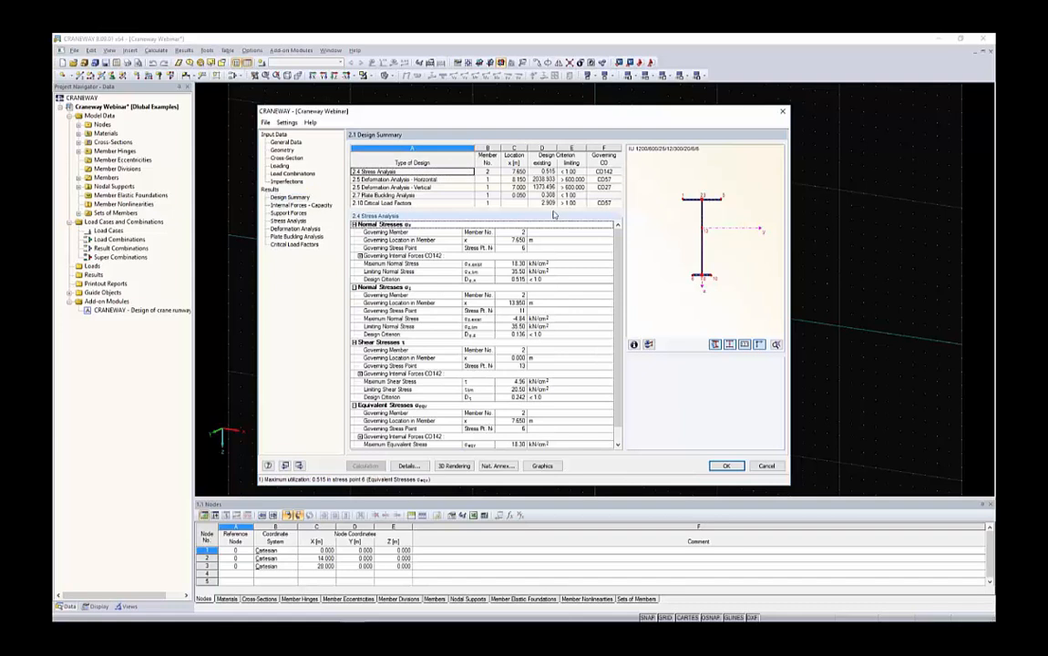
drag(544, 173, 573, 172)
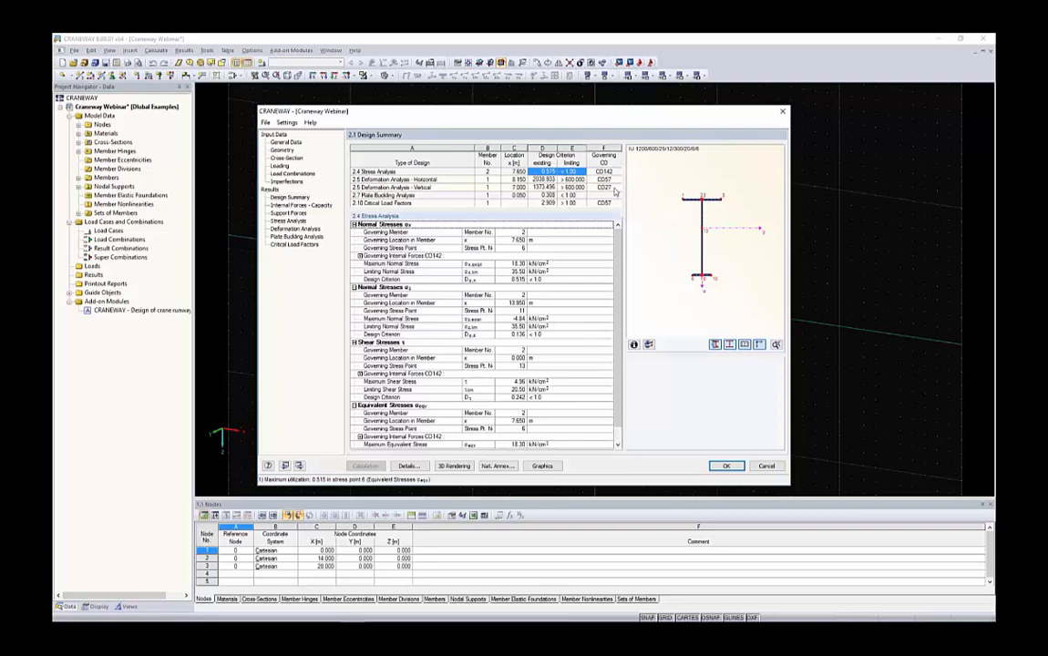
drag(604, 172, 521, 172)
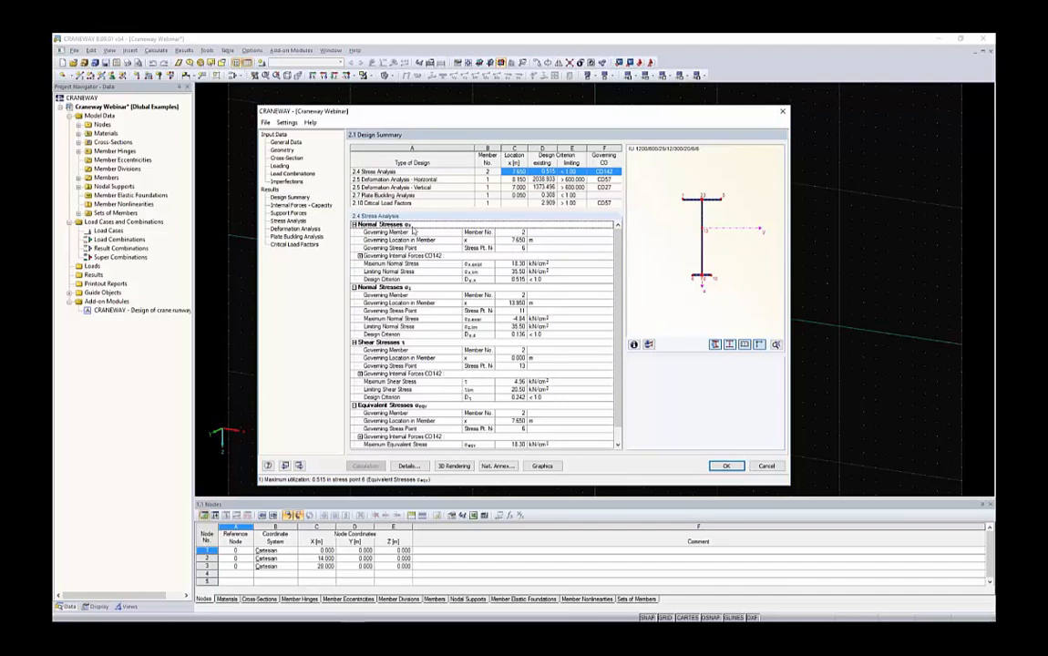
drag(414, 350, 505, 397)
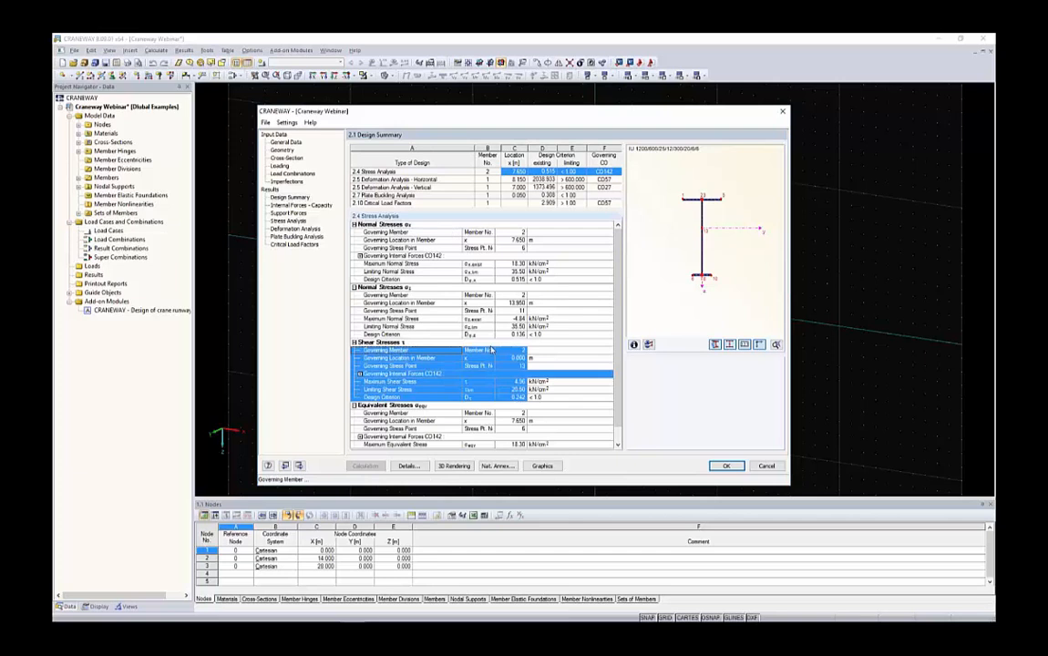
scroll(482, 388, down, 1)
drag(490, 447, 393, 399)
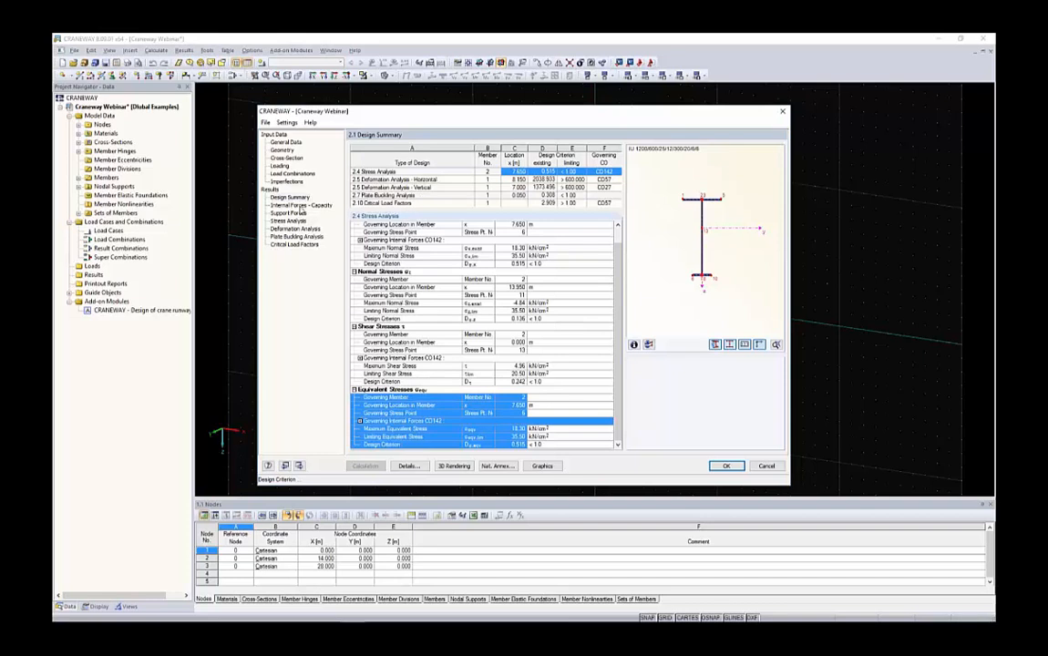
Review the internal forces for capacity and the support forces at each node, and check the table export option.
click(301, 206)
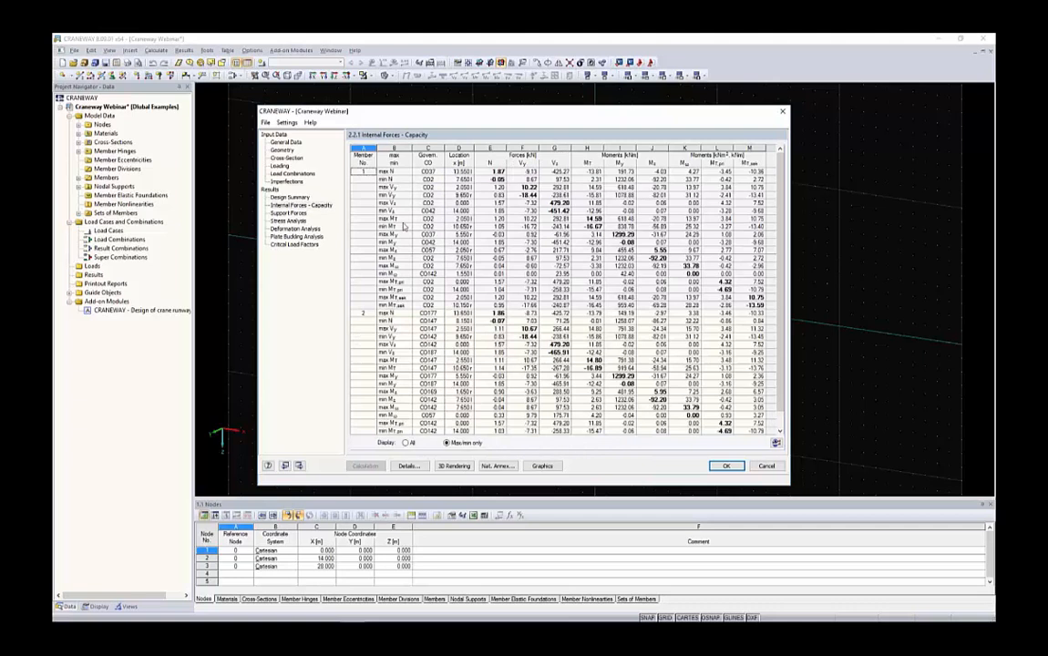
click(290, 213)
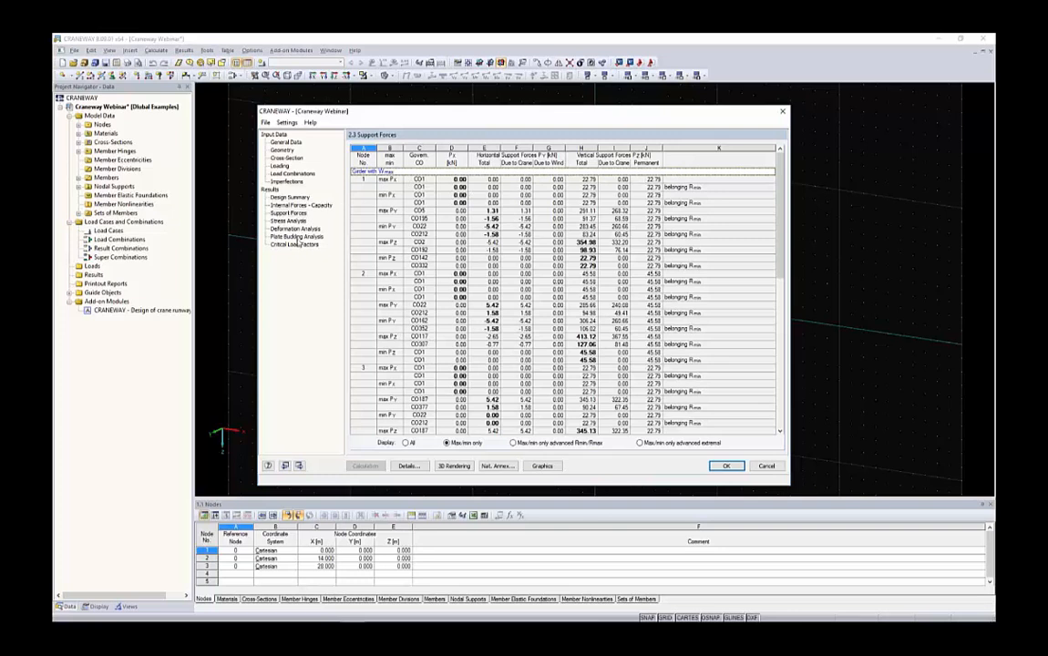
click(266, 122)
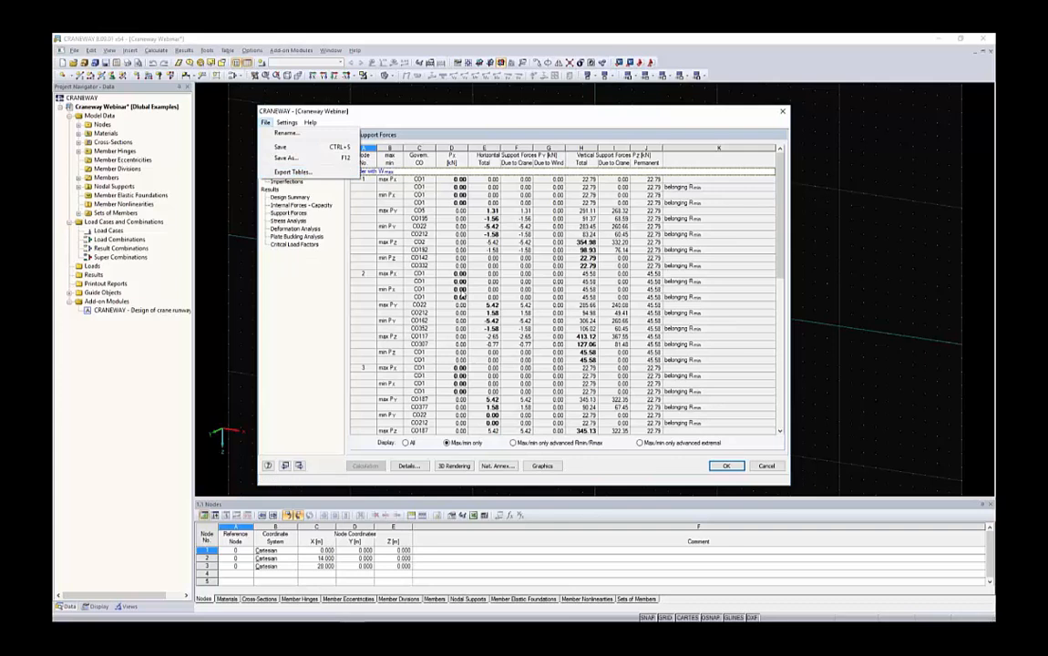
click(463, 290)
drag(388, 181, 629, 300)
click(629, 300)
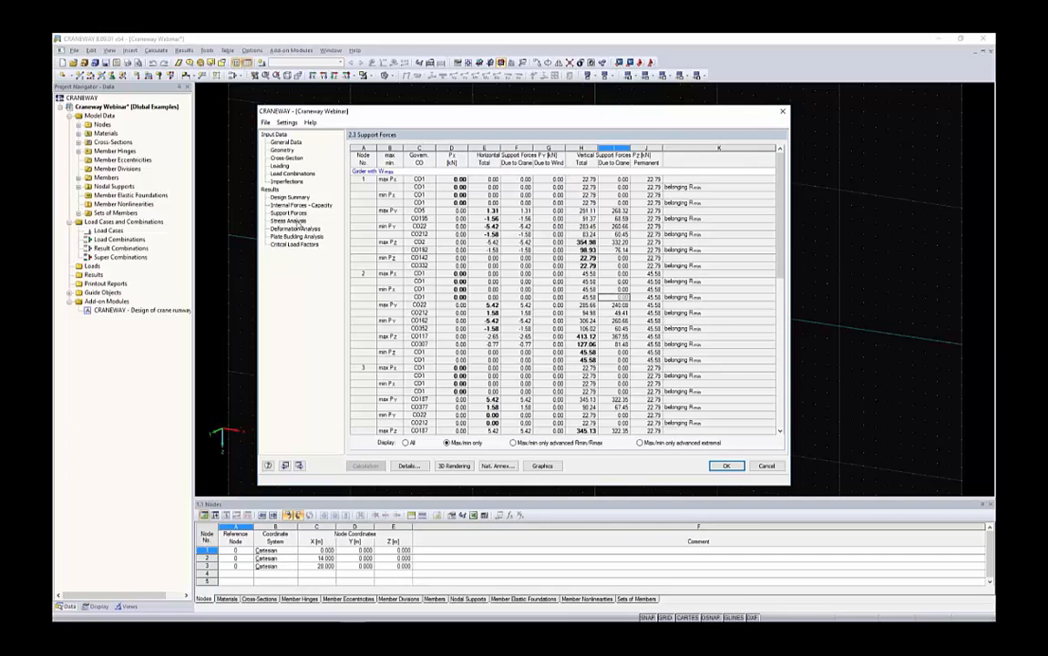
Review the stress analysis by x-location, the plate buckling analysis and the critical load factors of the load combinations.
click(301, 223)
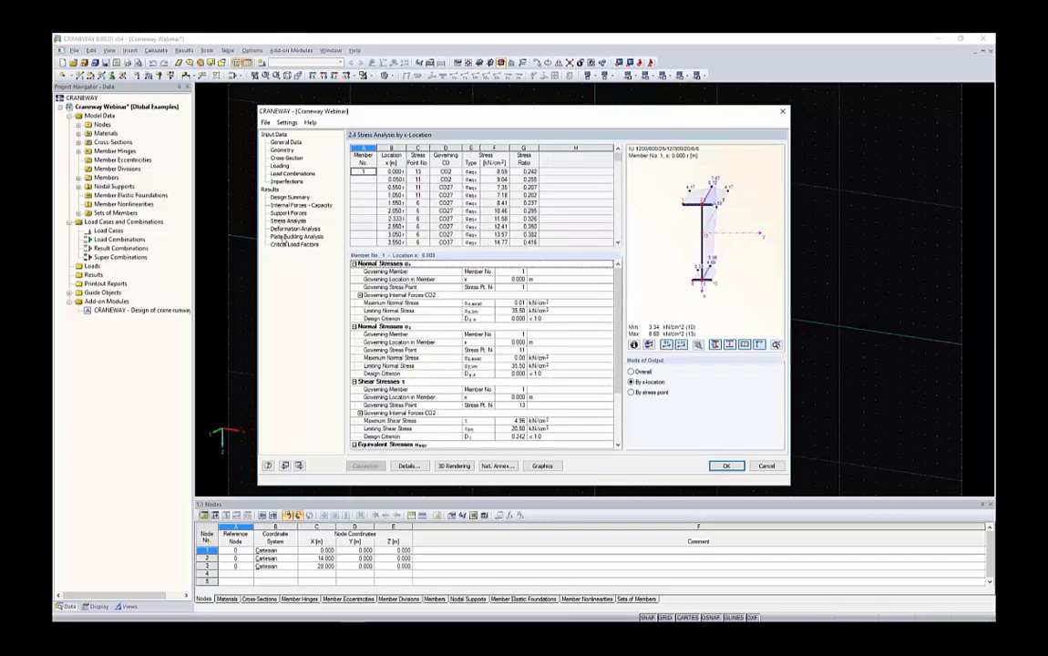
click(300, 236)
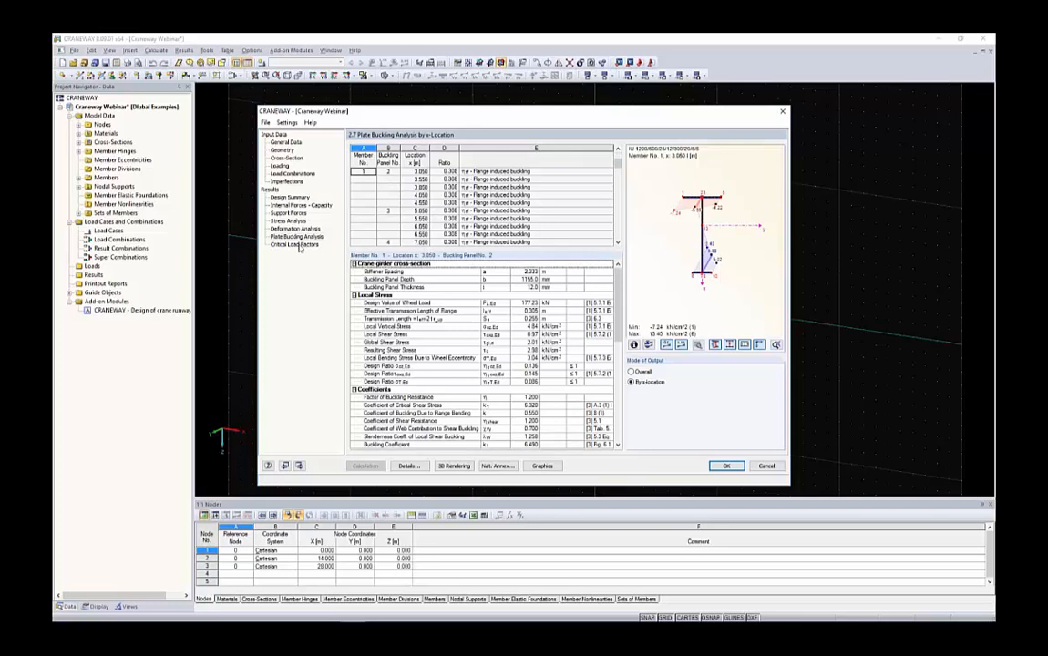
click(297, 245)
drag(403, 172, 374, 262)
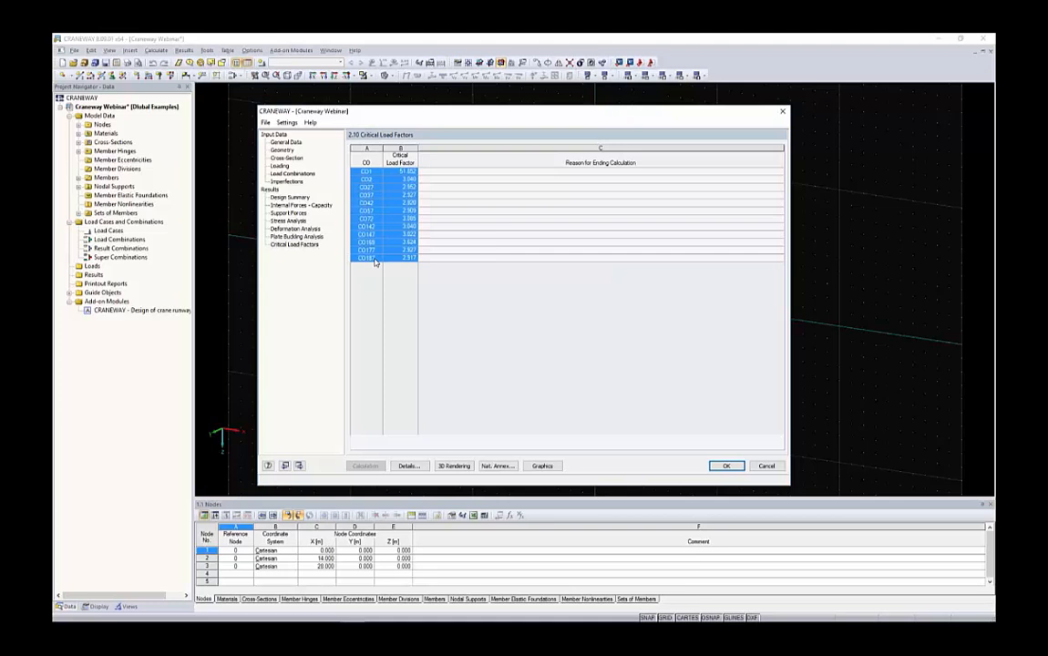
click(374, 261)
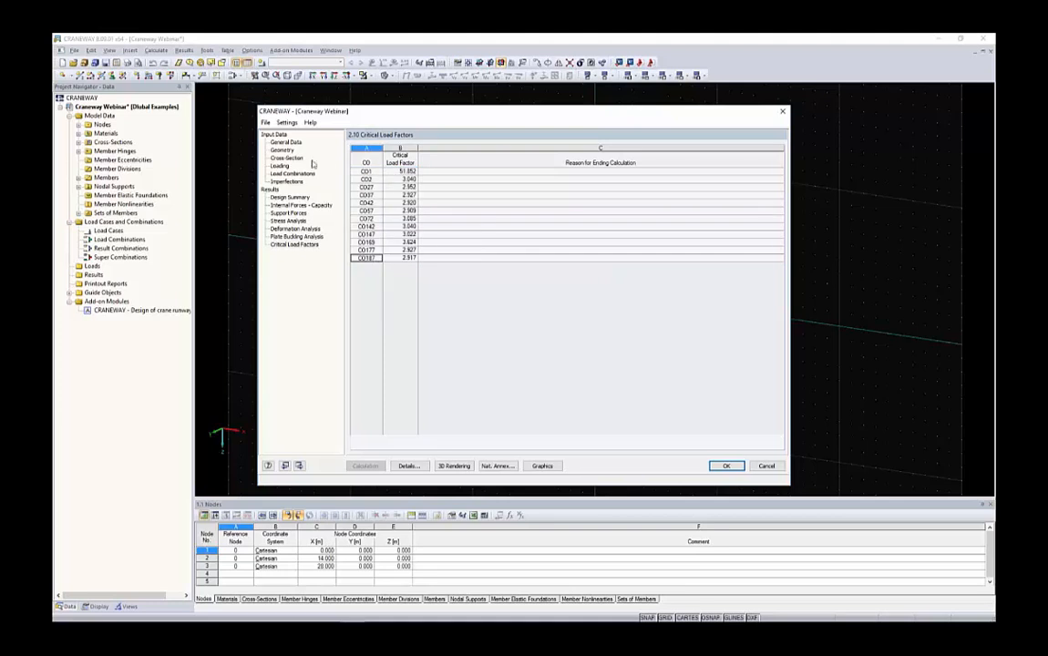
Activate the fatigue design and weld seam design for the welded girder cross-section, and check the flange-to-web weld thicknesses.
click(274, 197)
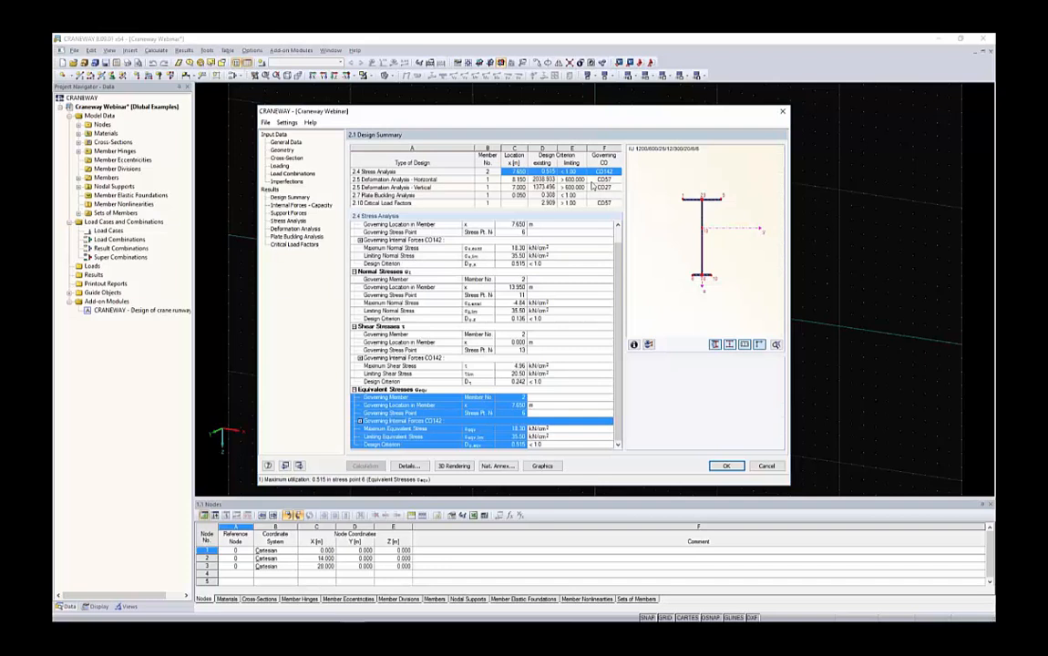
click(290, 160)
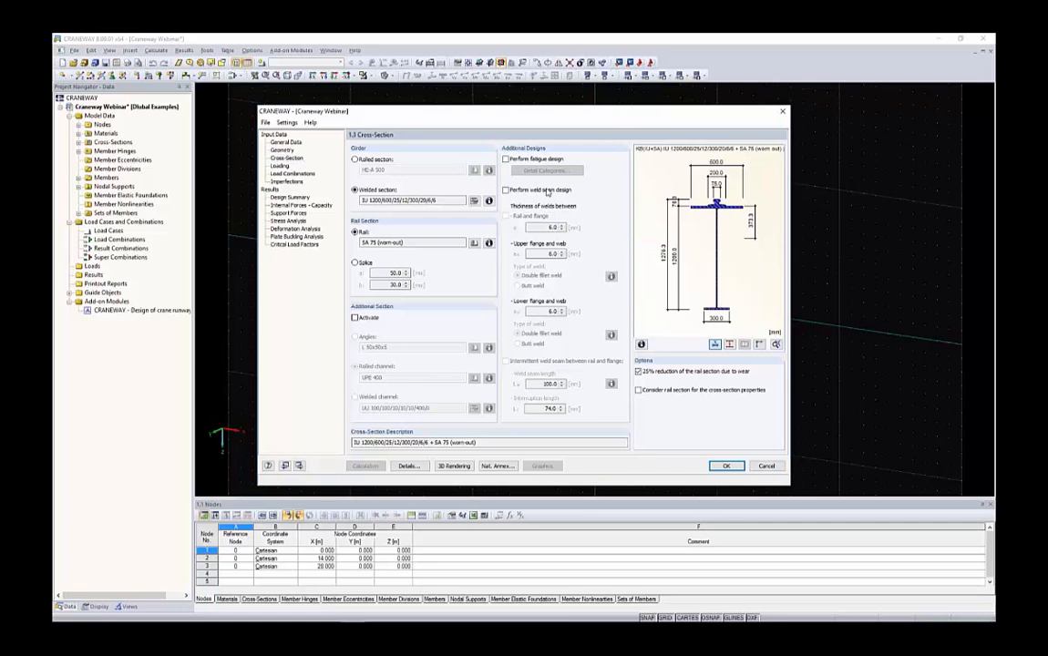
click(541, 160)
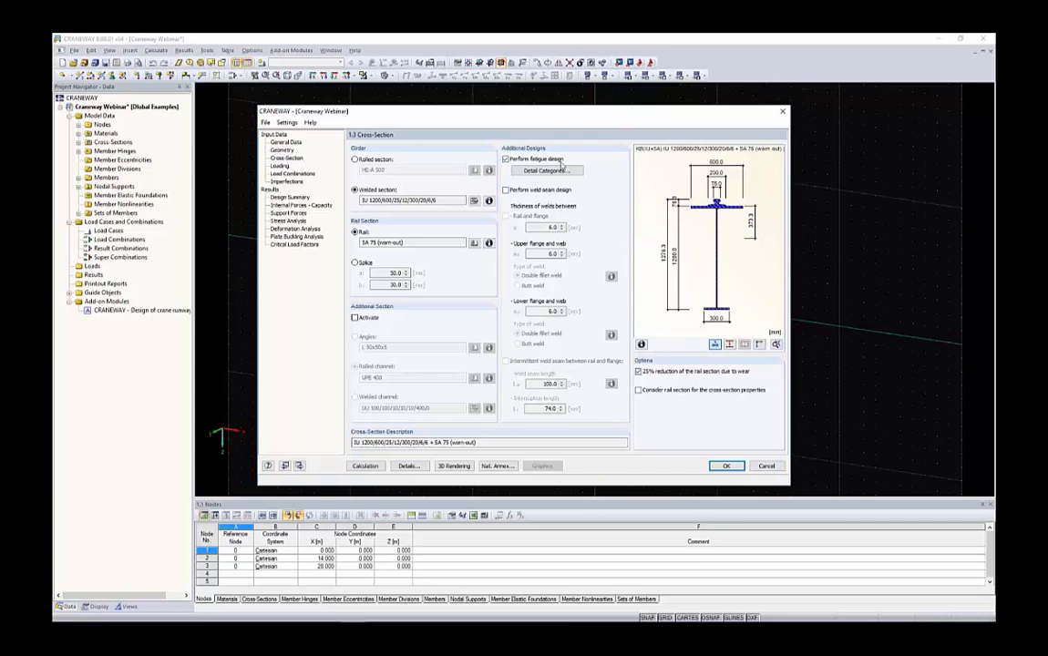
click(528, 191)
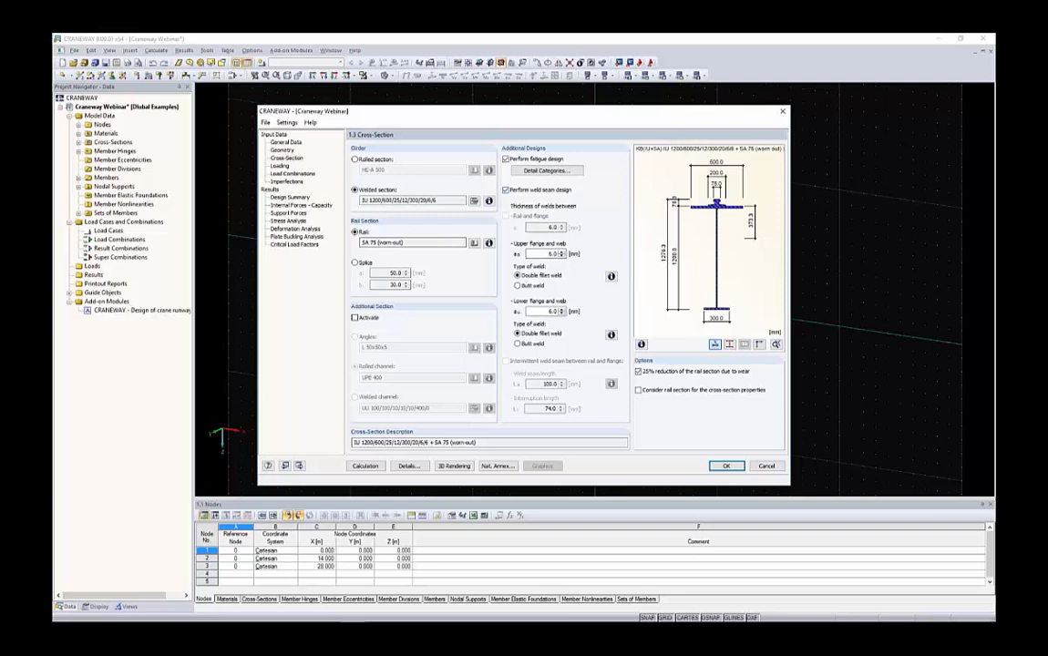
drag(427, 201, 440, 202)
drag(549, 255, 560, 255)
drag(548, 312, 558, 314)
Inspect stress point 11 in the fatigue detail categories, accept the categories, and rerun the calculation.
click(571, 172)
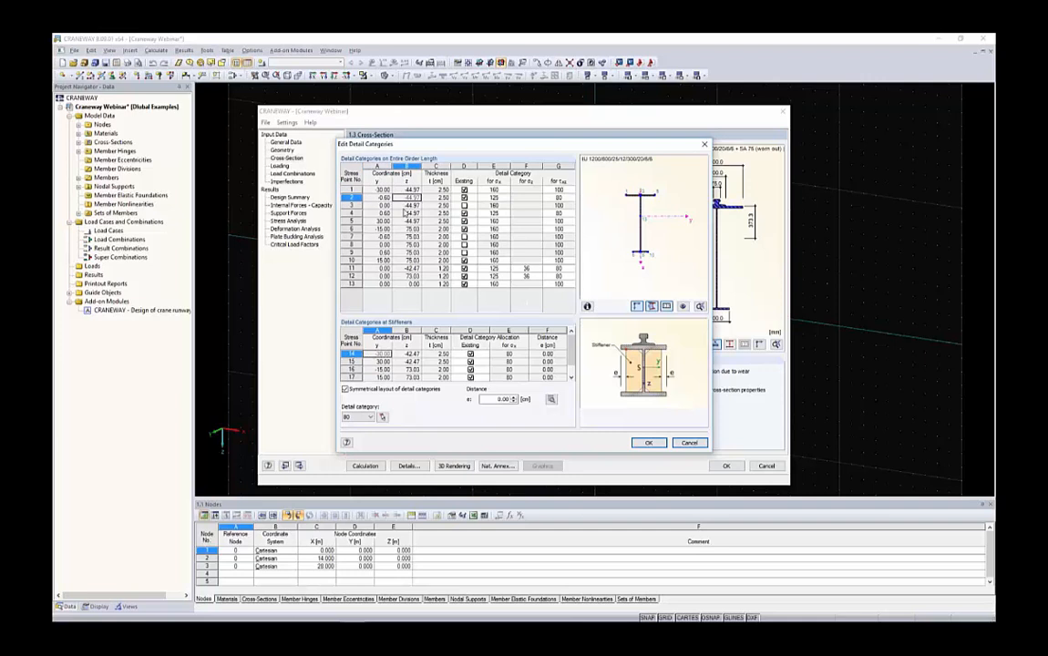
click(415, 268)
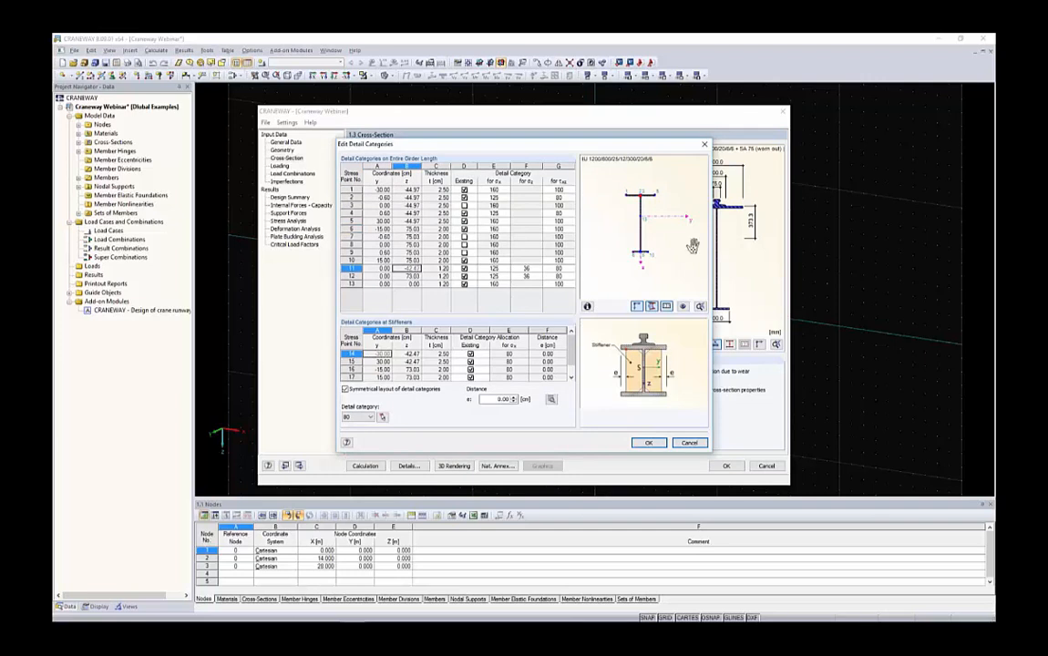
scroll(643, 193, up, 5)
scroll(629, 214, up, 4)
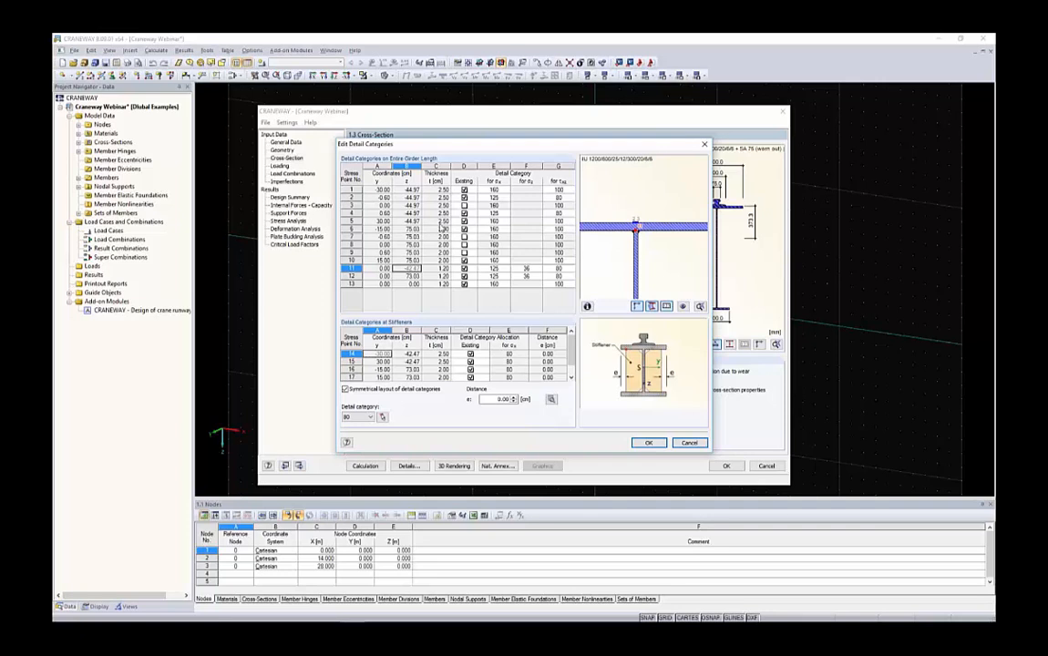
click(649, 442)
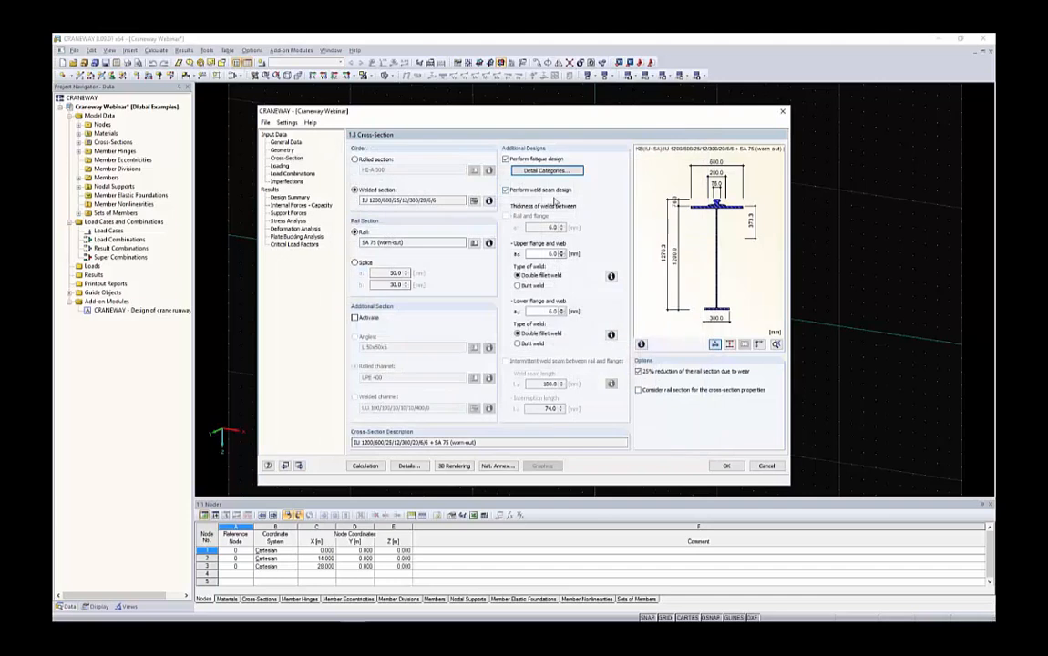
click(365, 465)
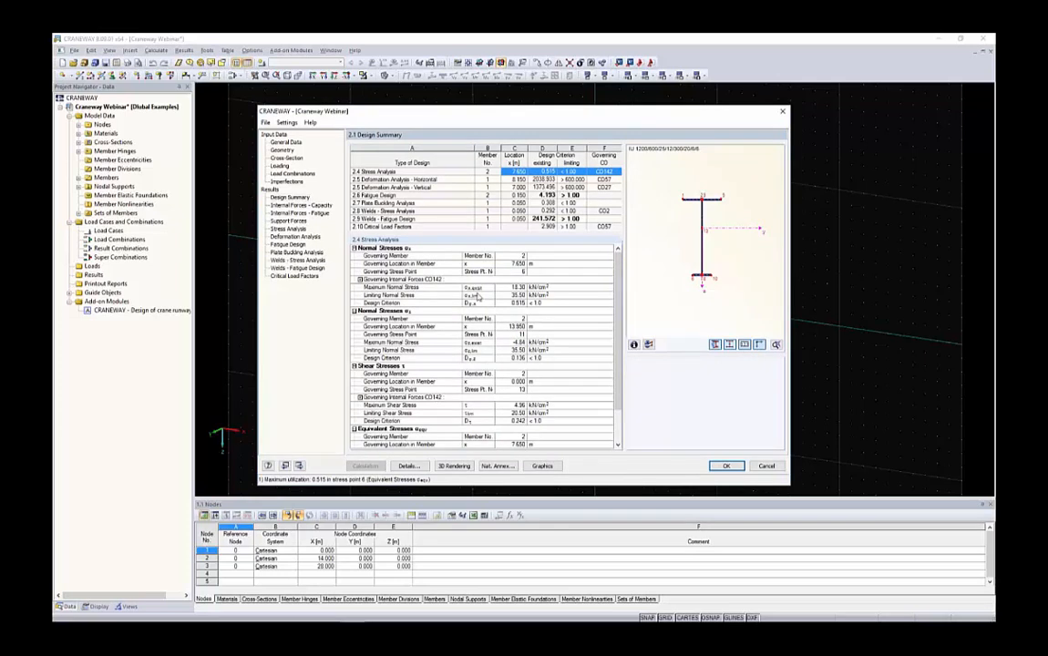
Examine the fatigue design details in the design summary, including the load combinations for the normal stress and the damage to the crane.
click(534, 196)
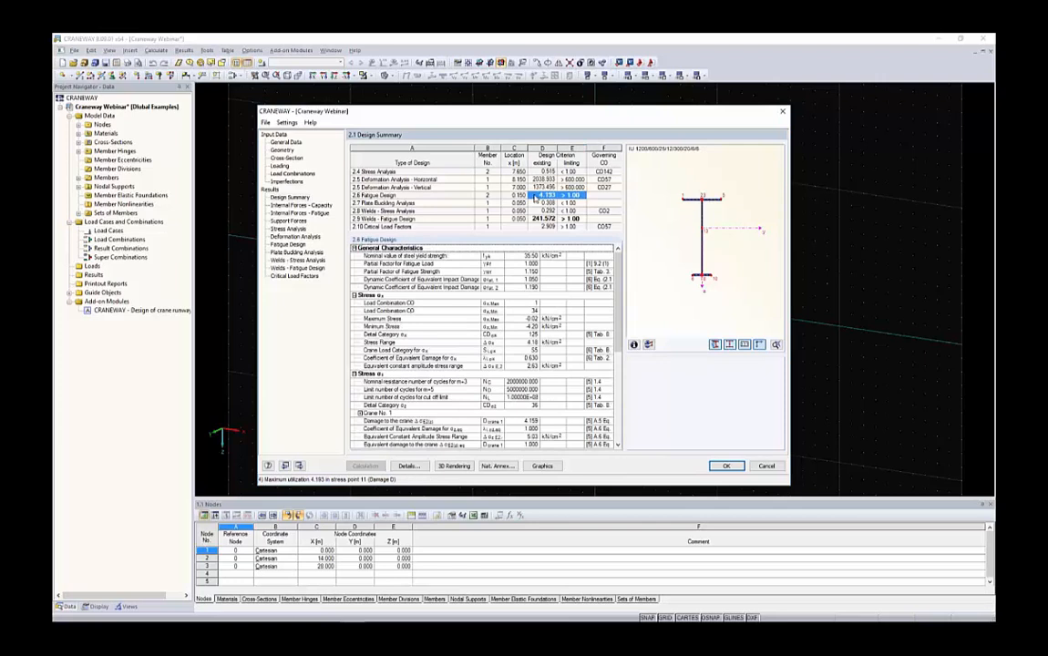
click(552, 197)
drag(384, 197, 565, 200)
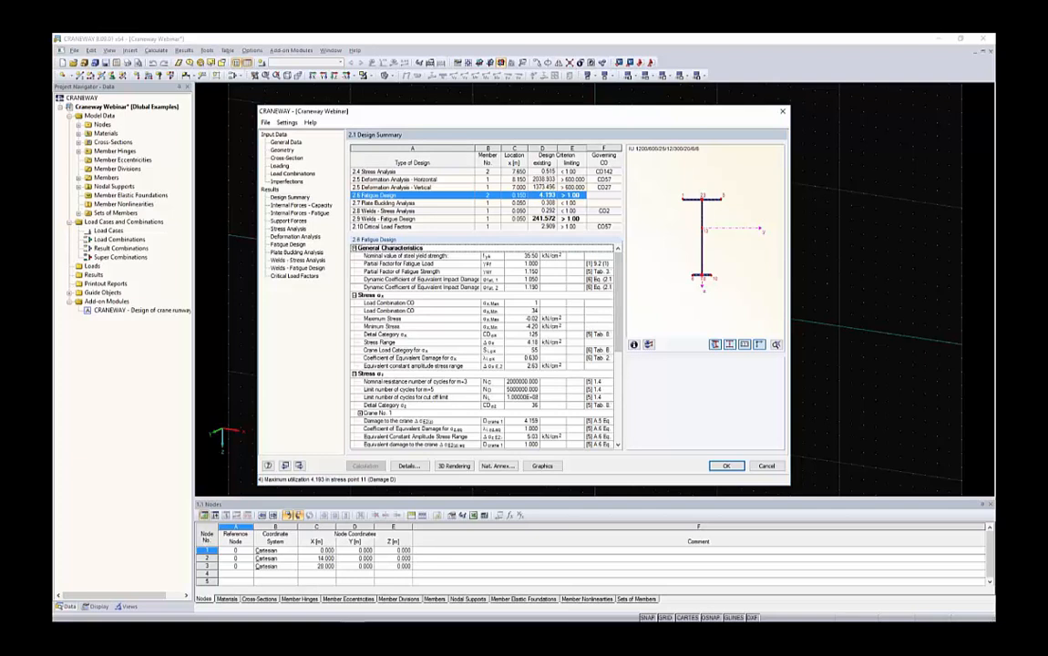
scroll(508, 299, down, 1)
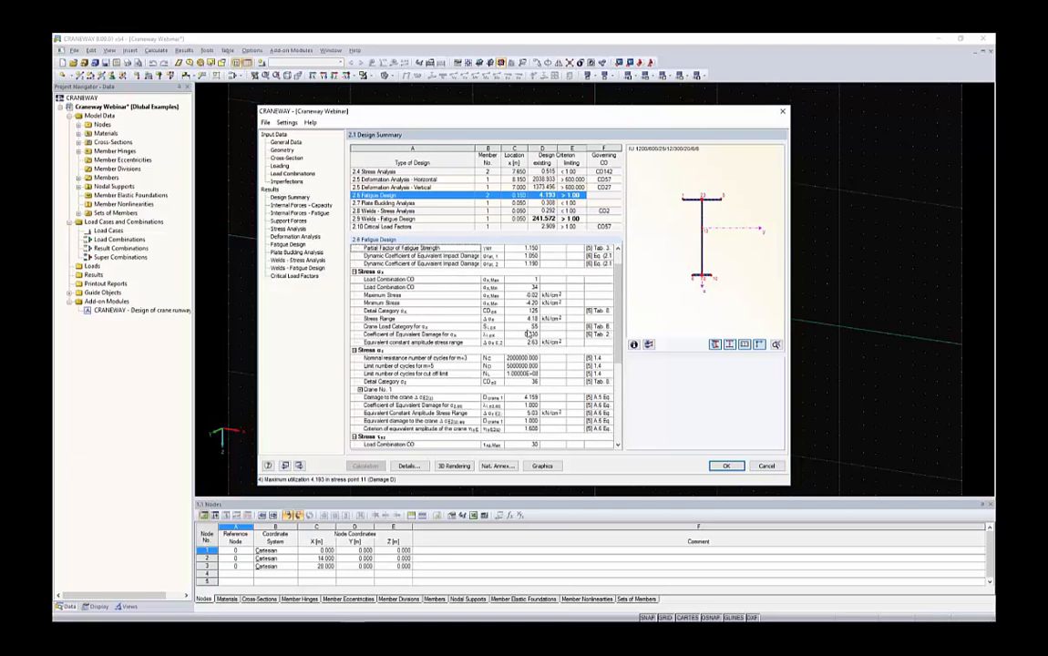
drag(527, 279, 527, 288)
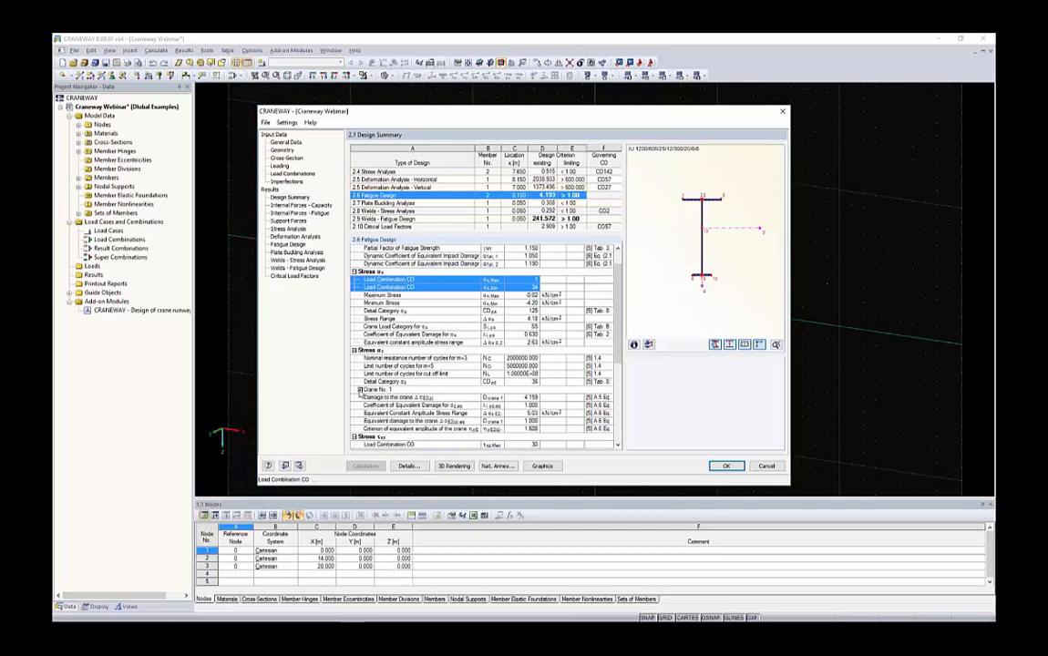
click(521, 399)
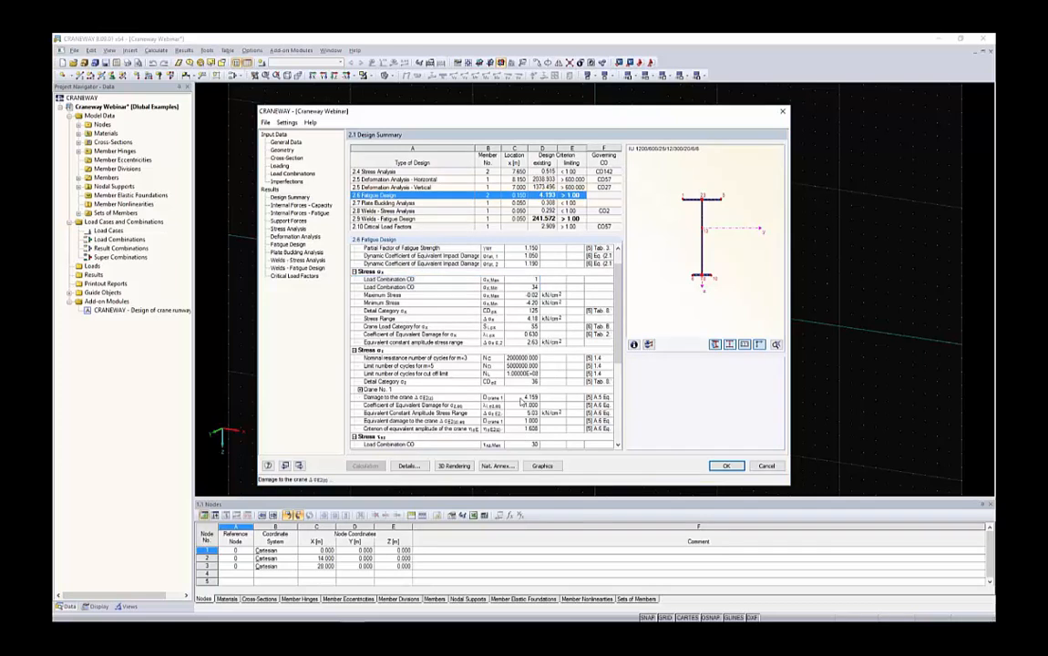
drag(520, 401, 444, 402)
scroll(451, 402, down, 3)
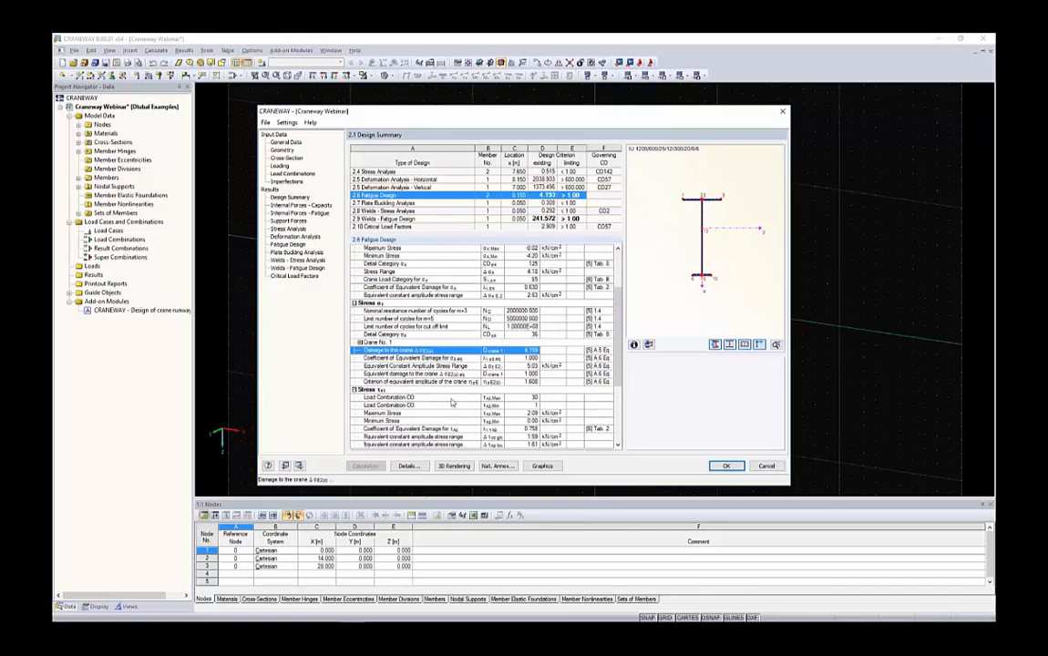
Check the damage design ratio in the fatigue design details and view the weld type information for the upper flange-to-web weld.
scroll(450, 402, down, 4)
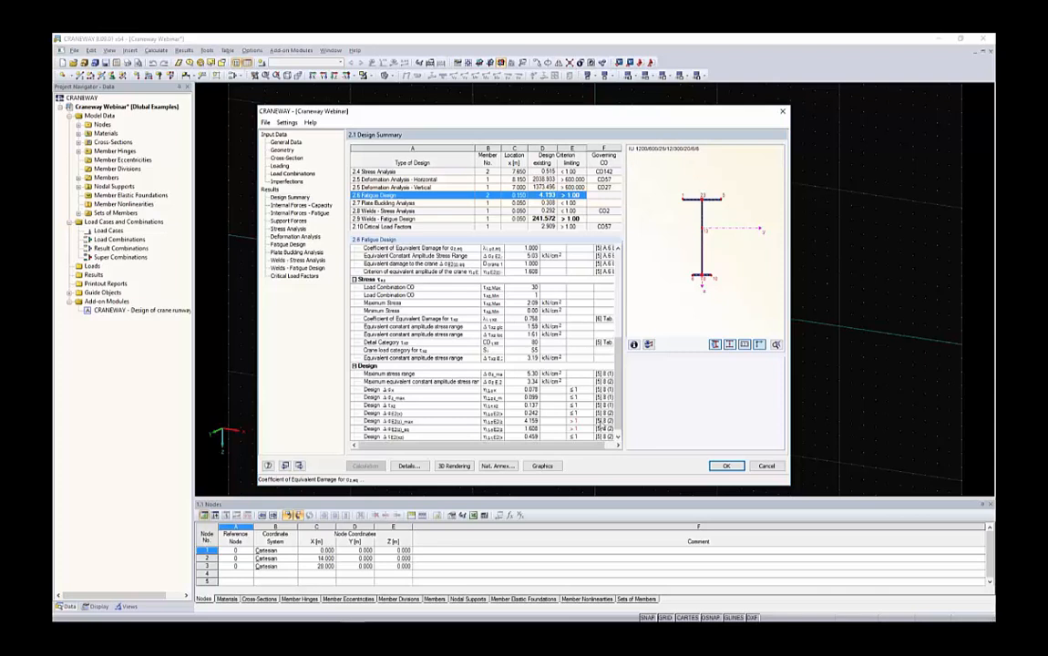
click(460, 422)
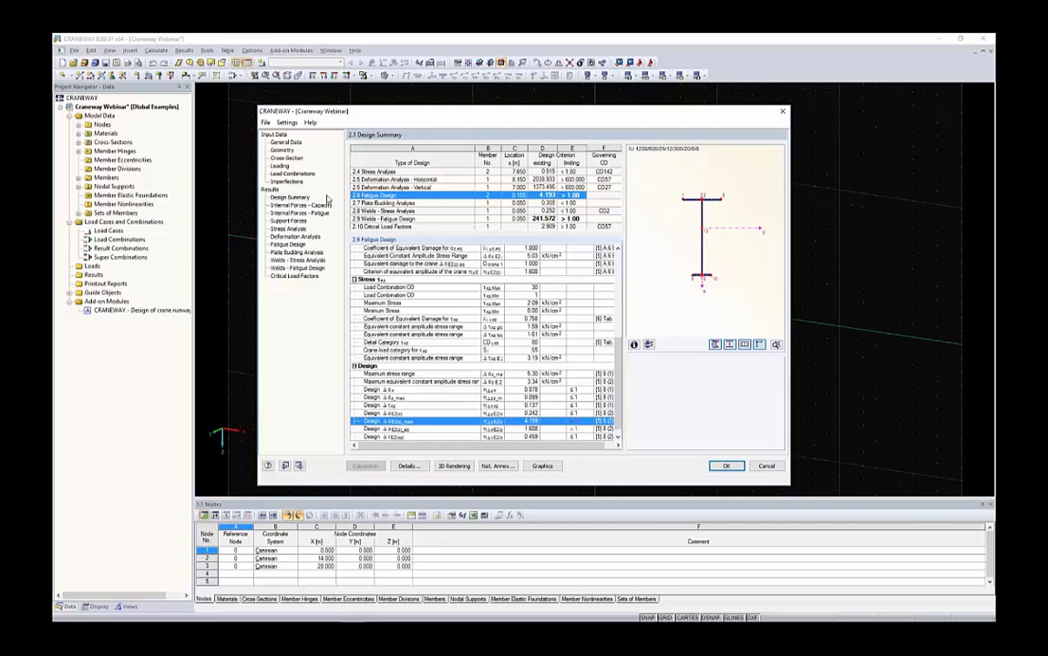
click(287, 159)
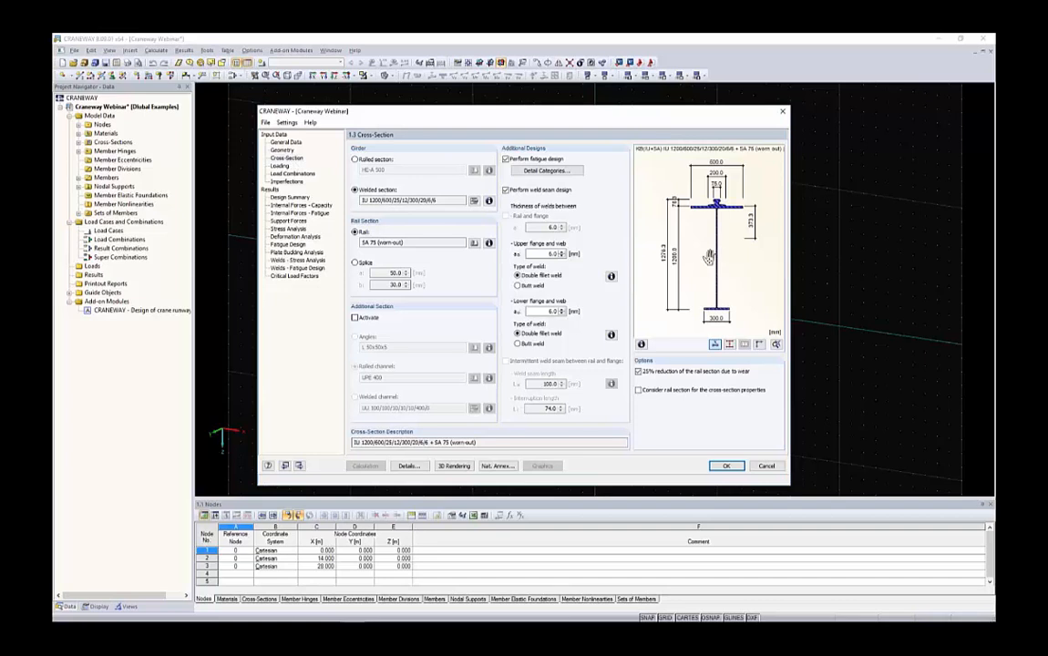
click(612, 278)
drag(481, 206, 320, 206)
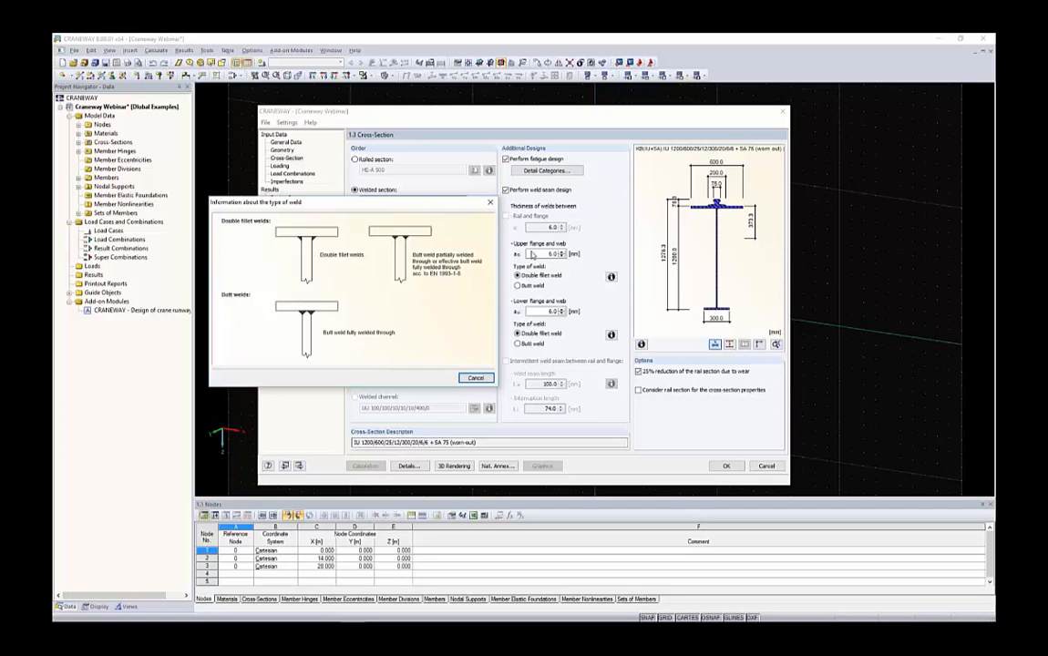
click(476, 378)
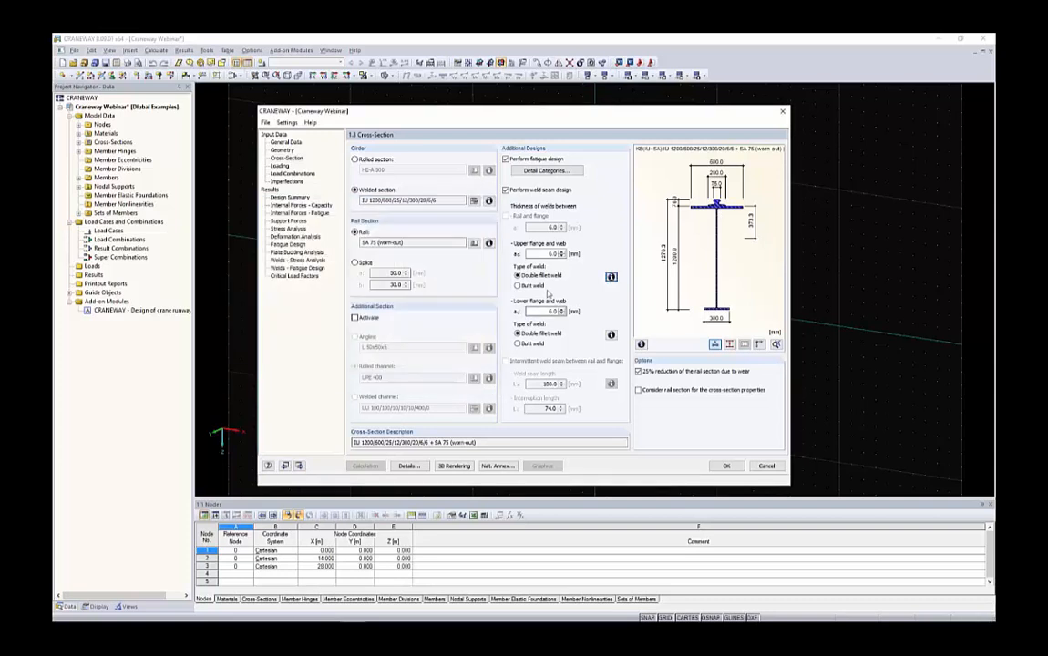
Try a butt weld between the lower flange and web, recalculate, and check the fatigue design.
click(533, 344)
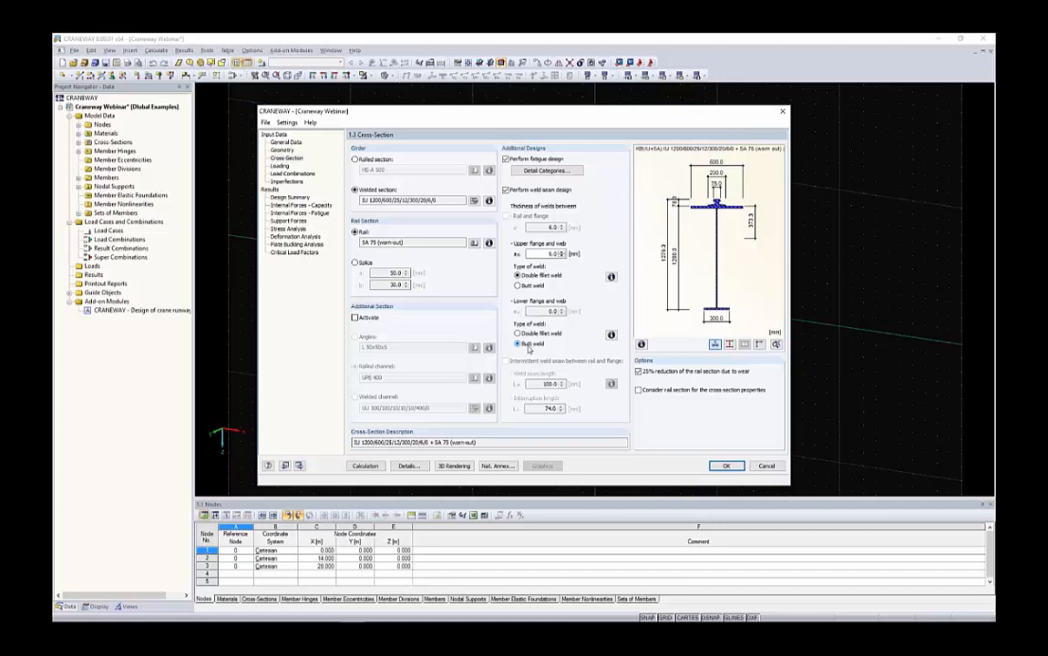
click(365, 465)
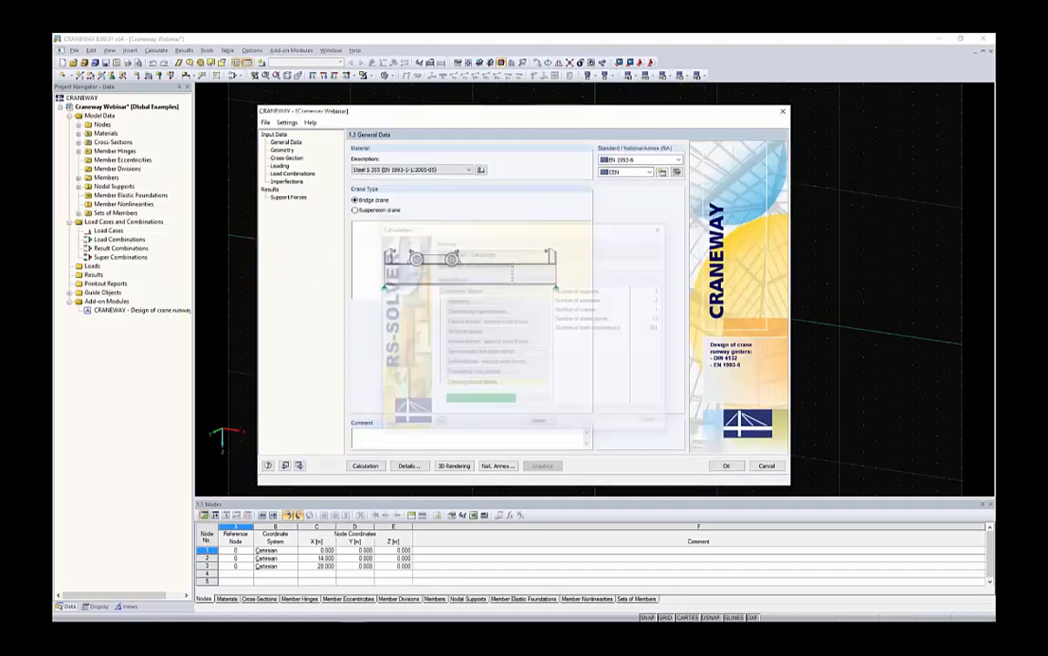
click(547, 196)
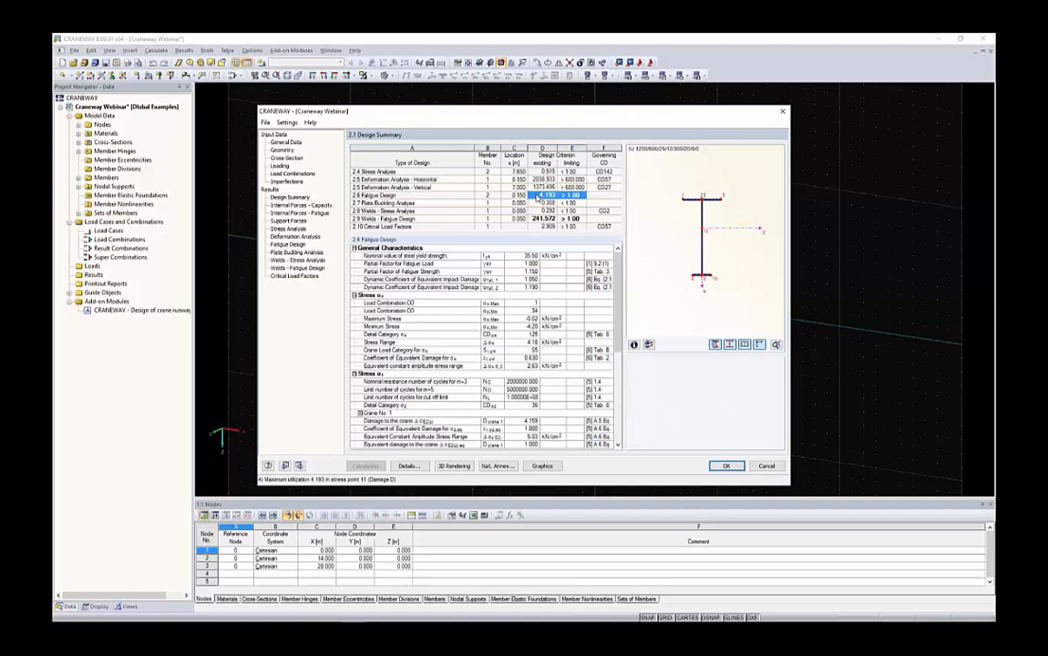
Use a 5 mm double fillet weld at the lower flange and a butt weld at the upper flange, and rerun the calculation.
click(286, 159)
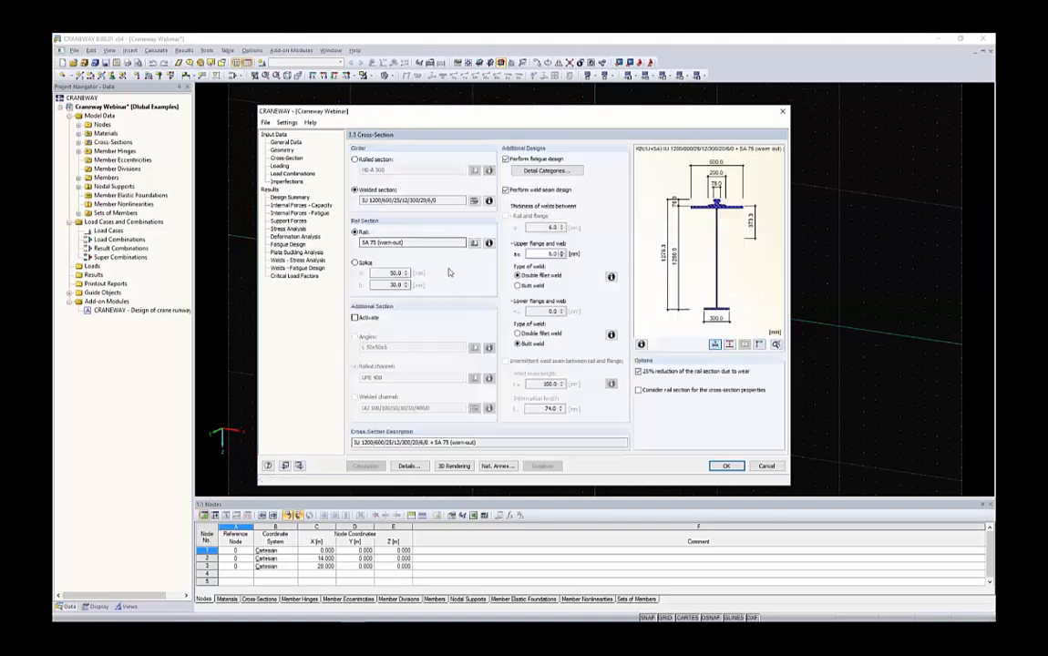
click(528, 334)
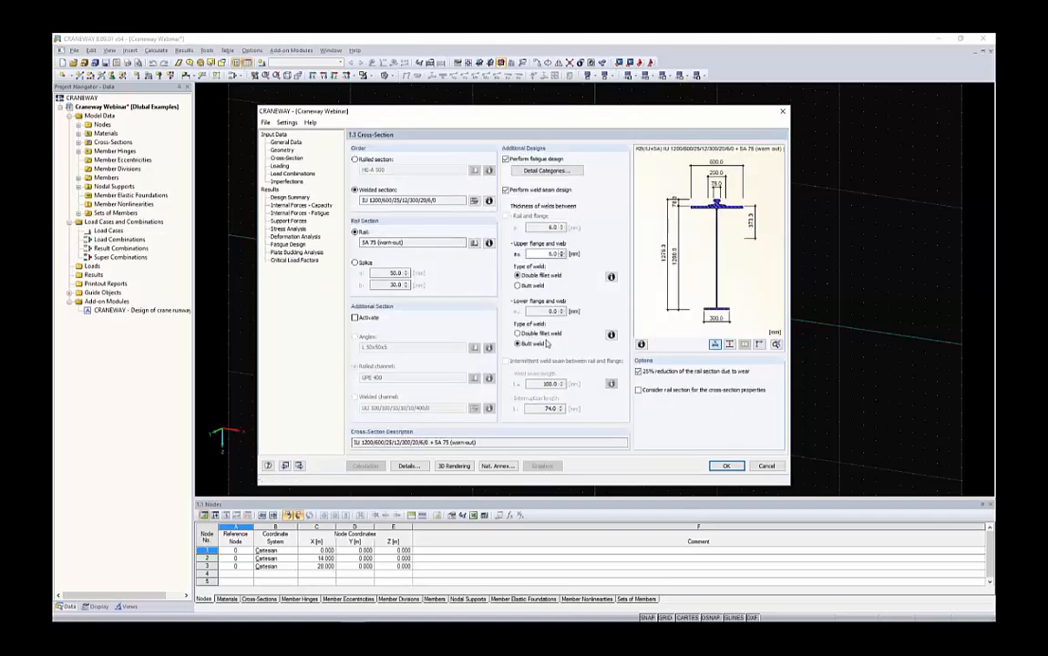
click(520, 285)
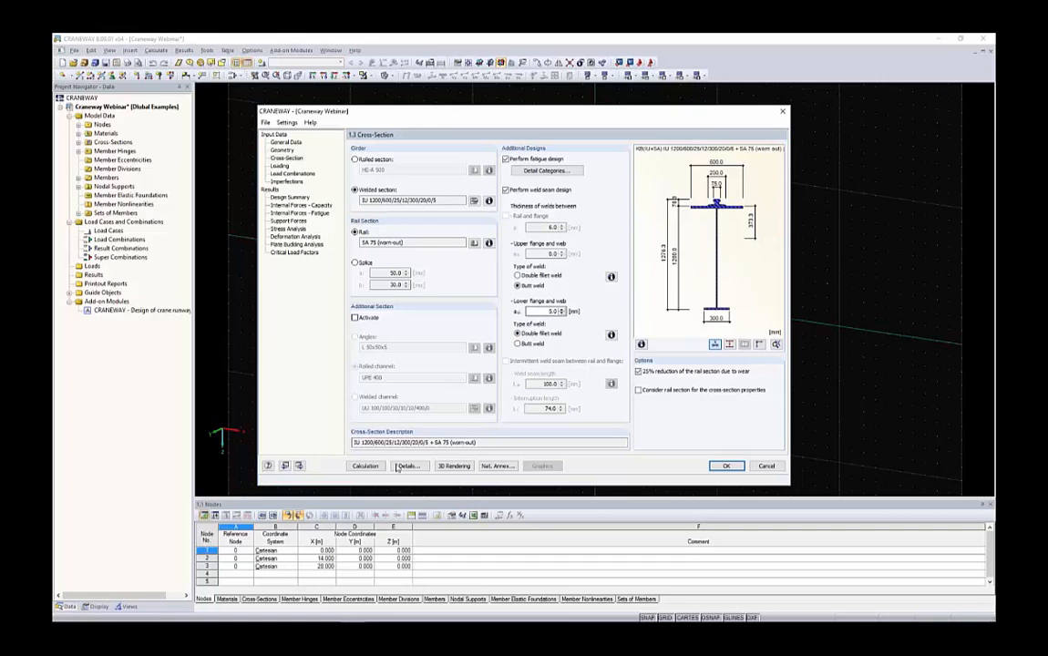
click(364, 466)
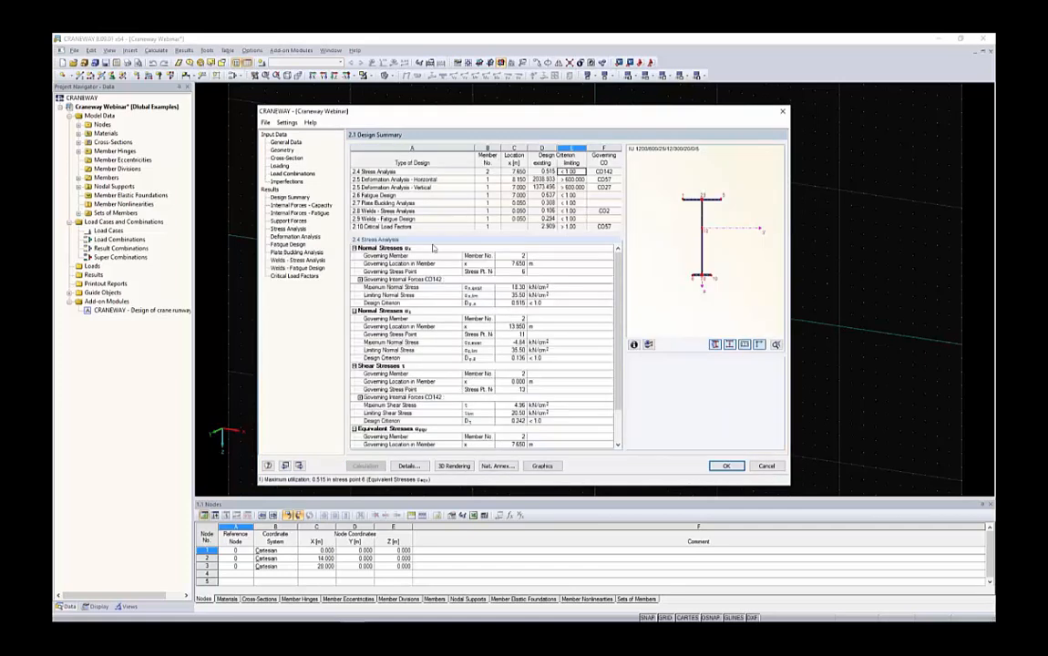
Review the fatigue design in the design summary and by x-location along both members.
click(547, 195)
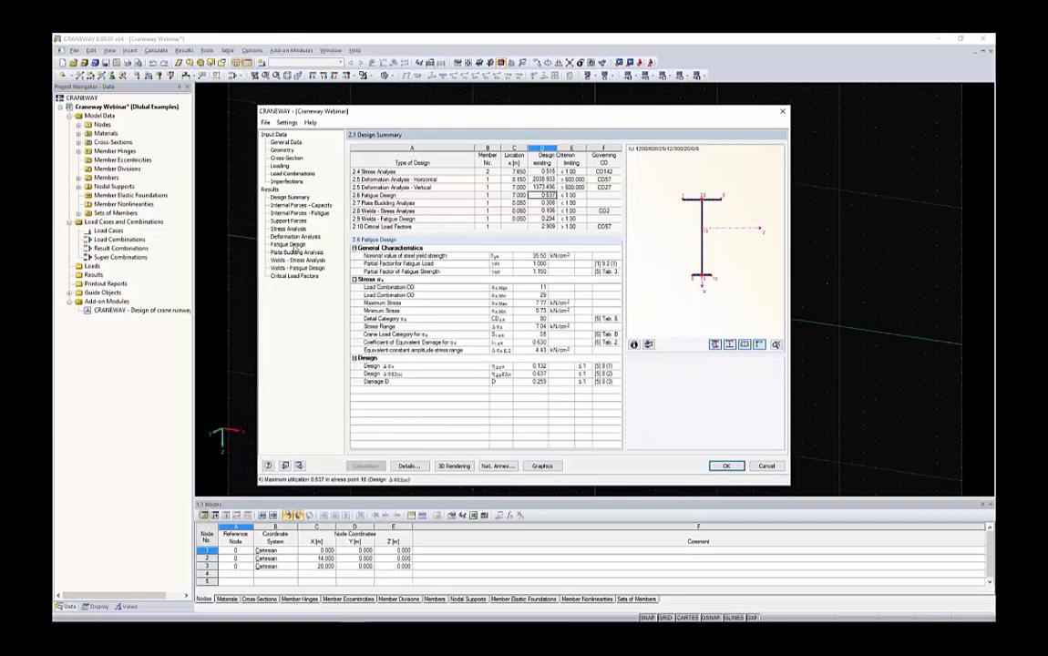
click(287, 245)
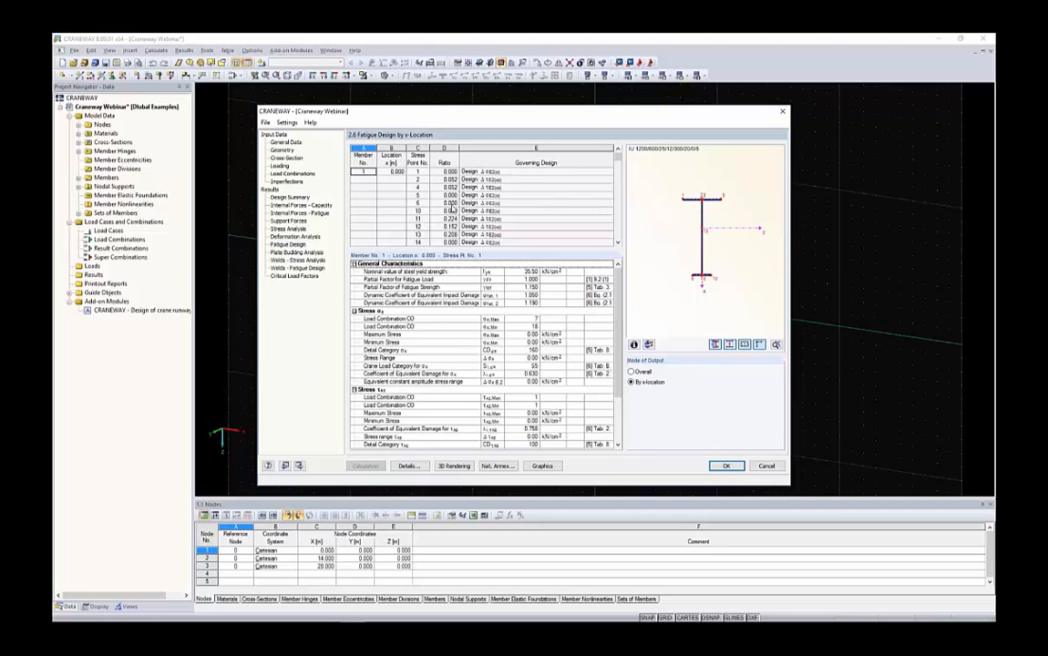
scroll(449, 210, down, 5)
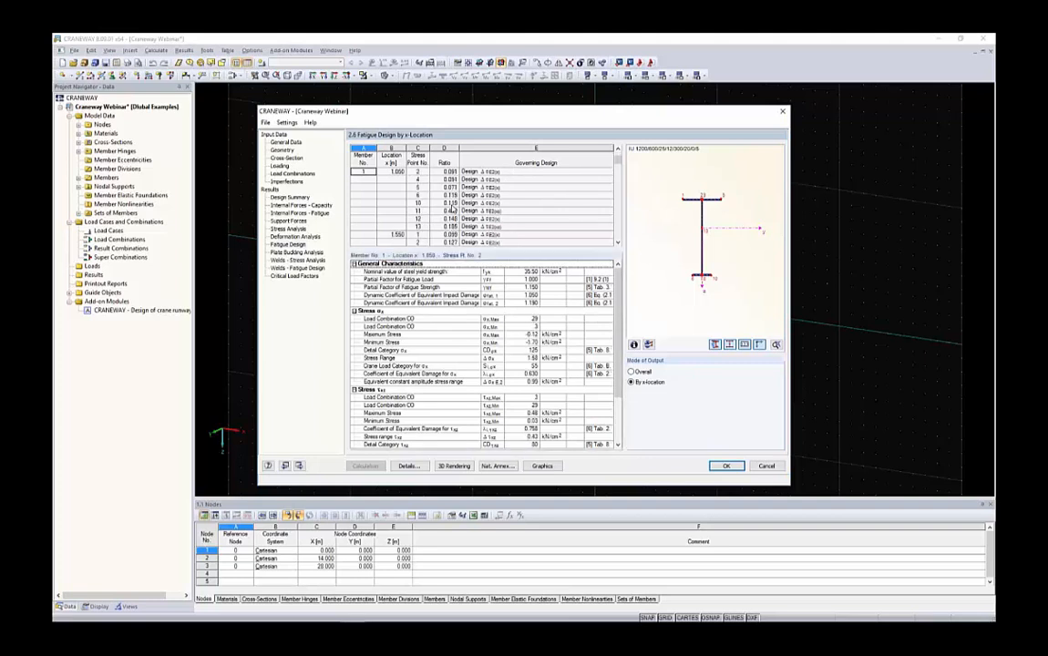
scroll(449, 210, down, 6)
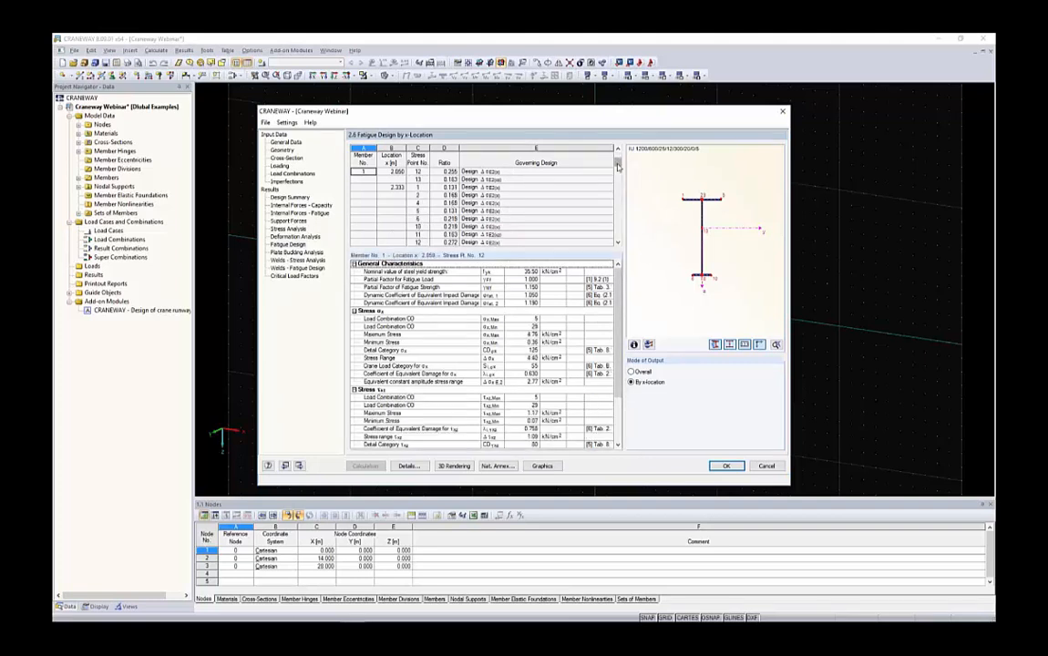
drag(618, 165, 620, 234)
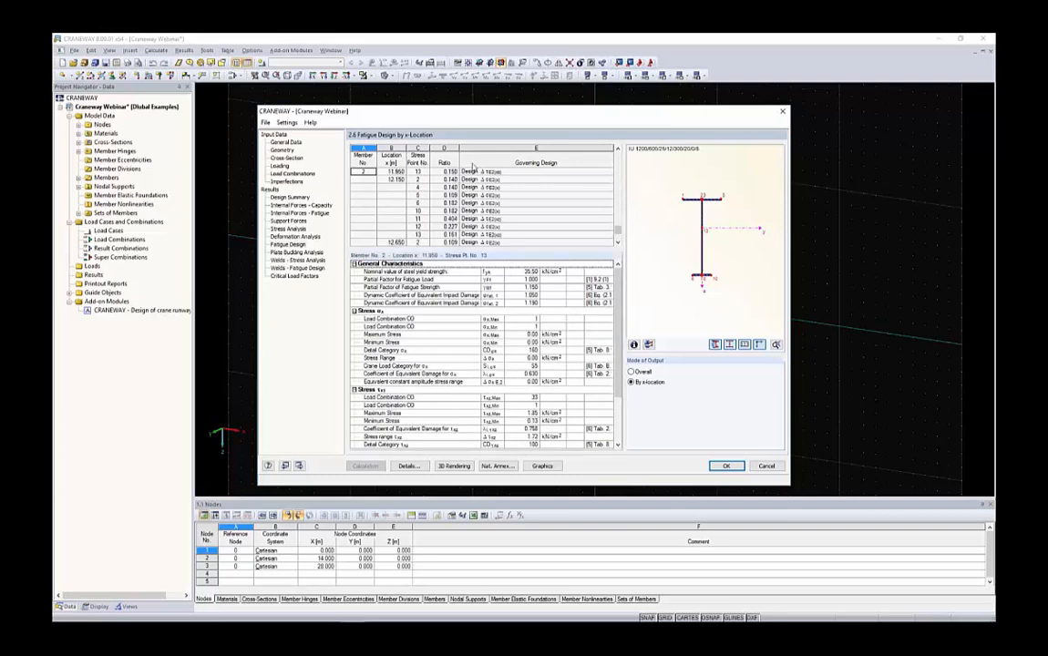
Open the graphical results and display the total deformation u of load combination CO 1 on the girder.
click(541, 466)
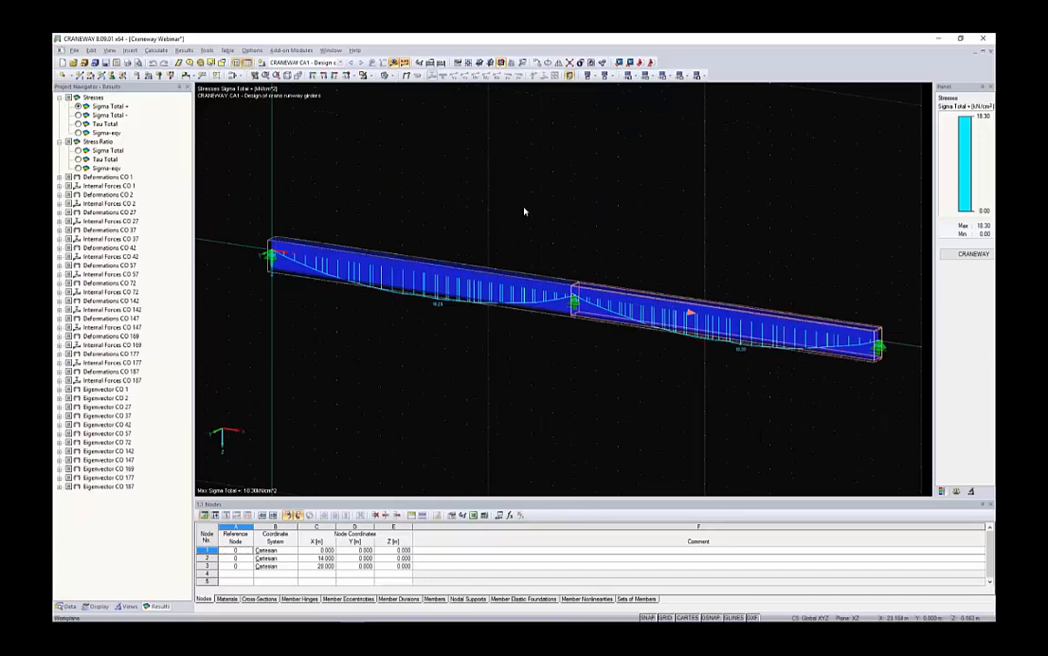
drag(472, 176, 415, 176)
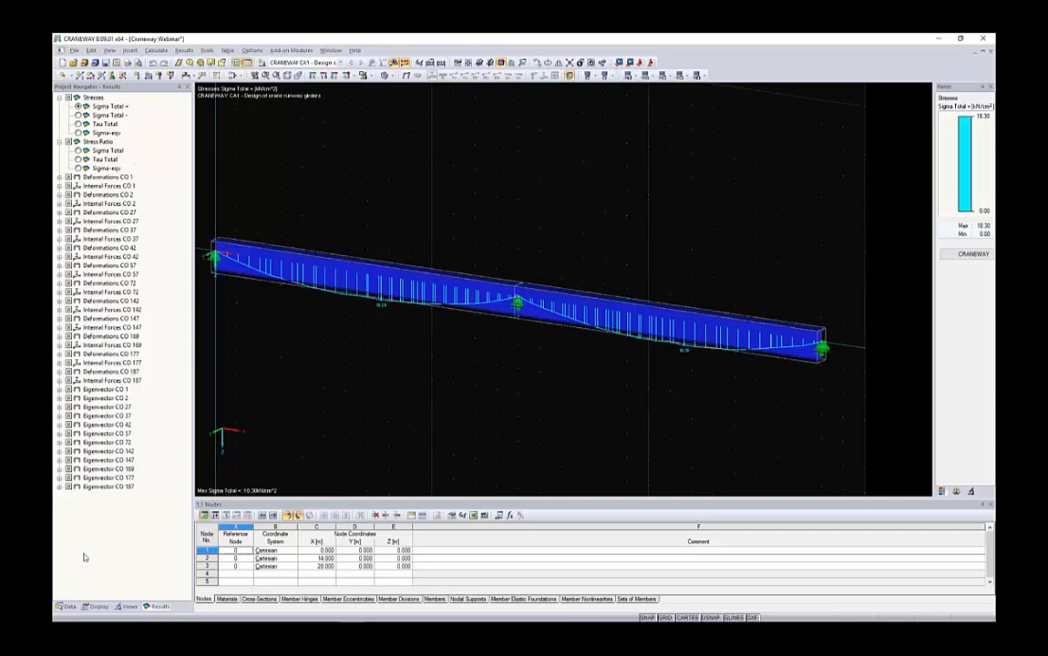
click(96, 607)
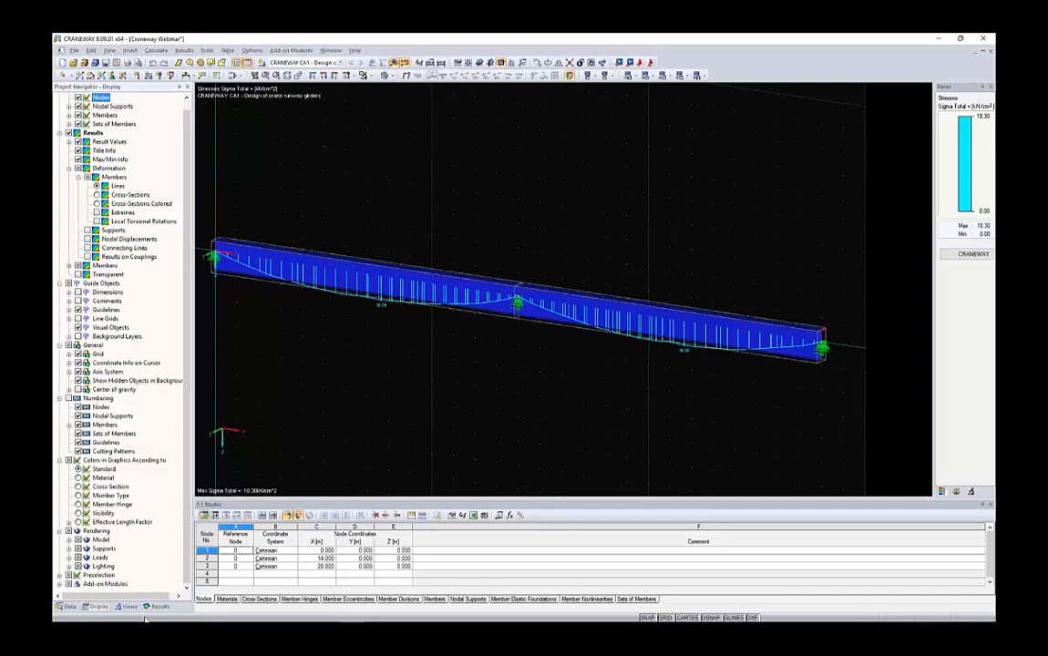
click(157, 607)
click(59, 178)
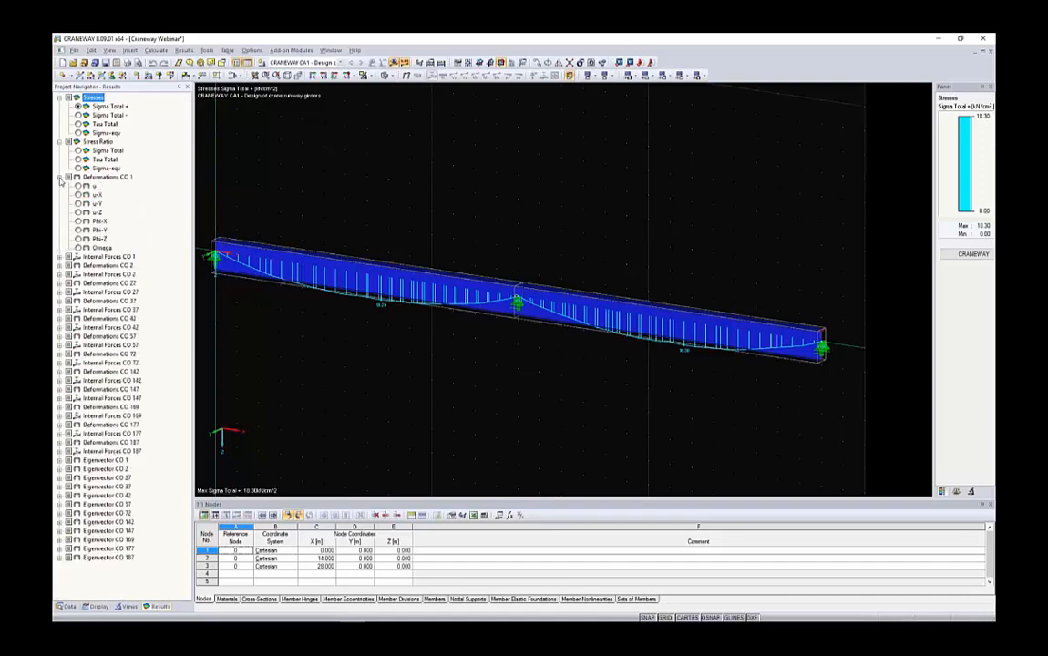
click(78, 186)
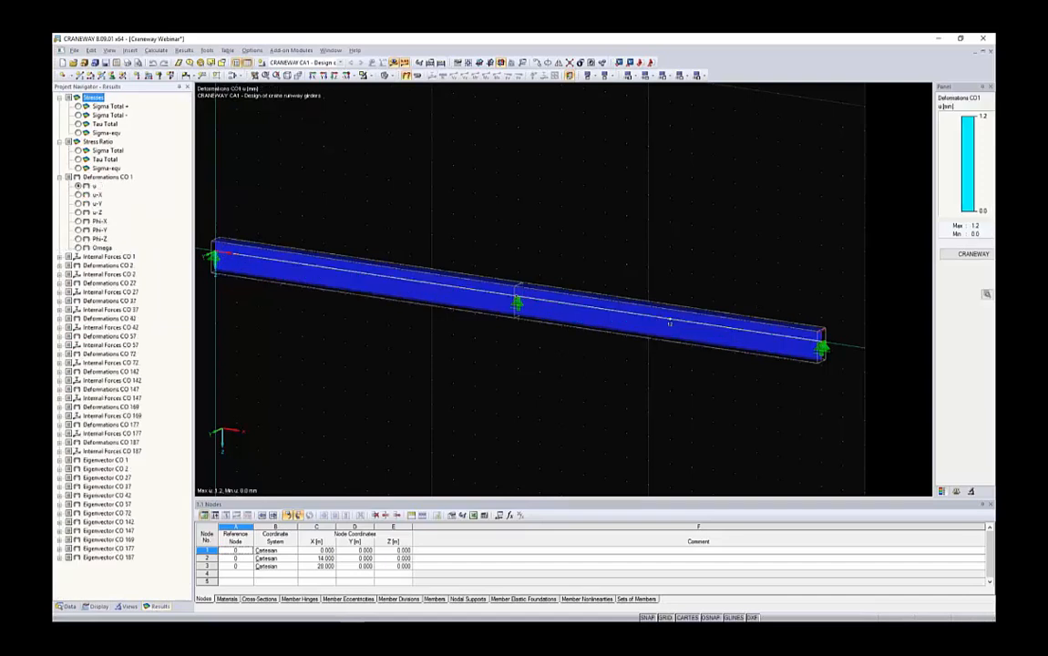
Set the deformation display factor to 512 and show the girder as a wireframe model.
click(956, 491)
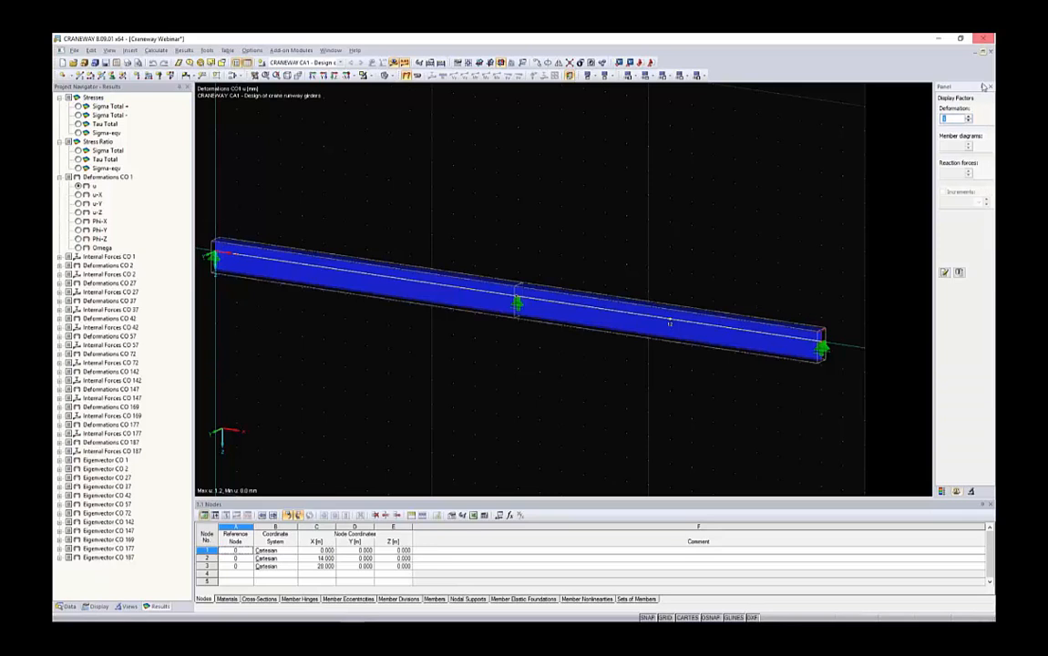
click(970, 118)
click(970, 117)
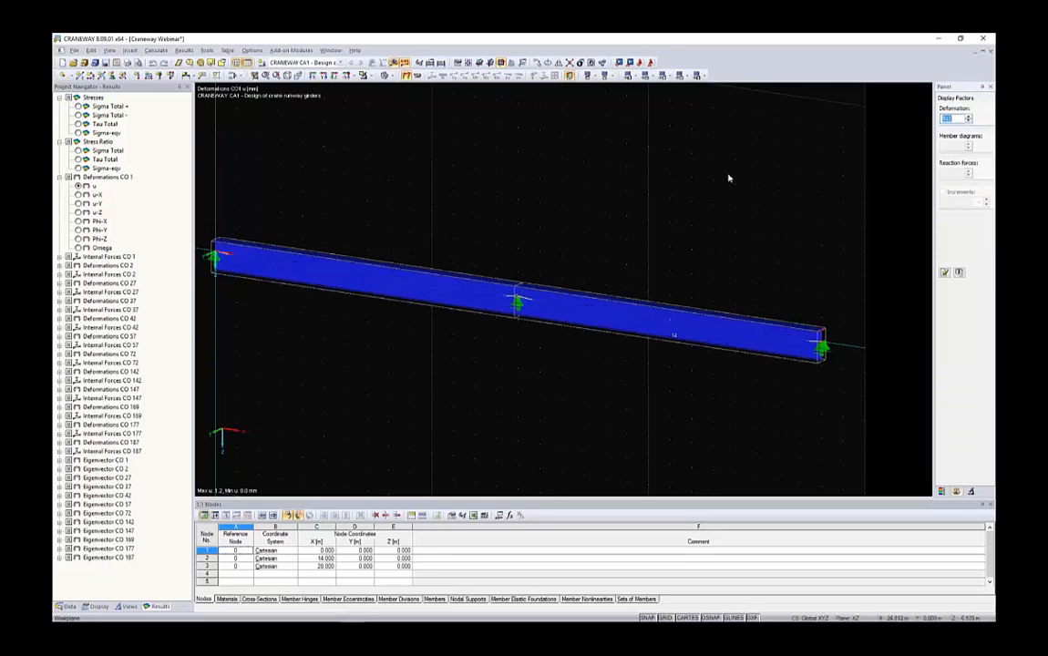
drag(727, 176, 608, 185)
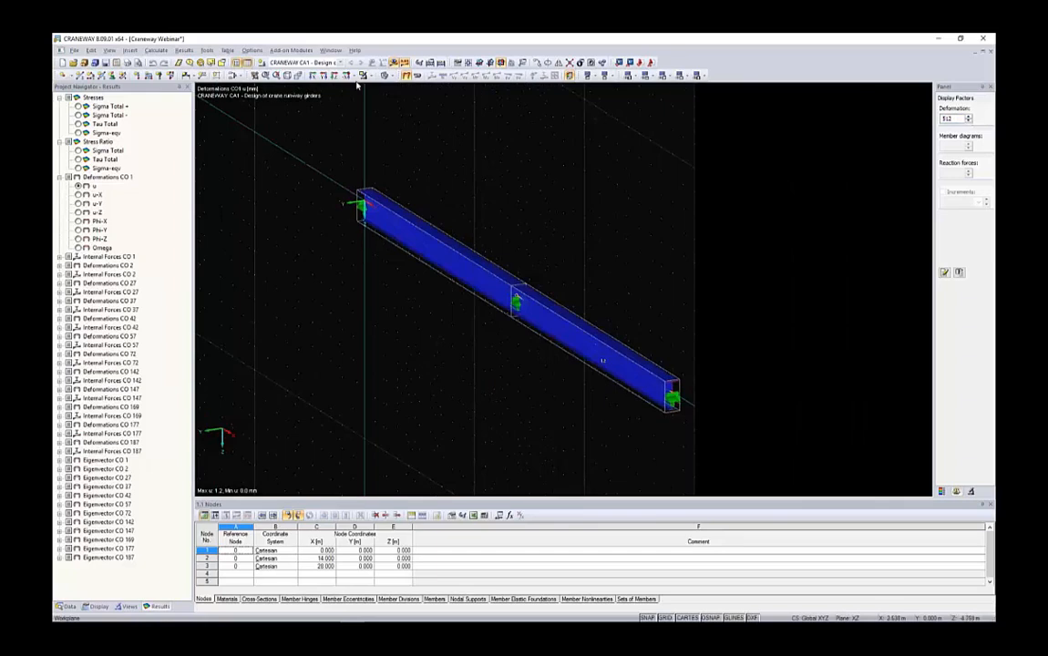
click(363, 76)
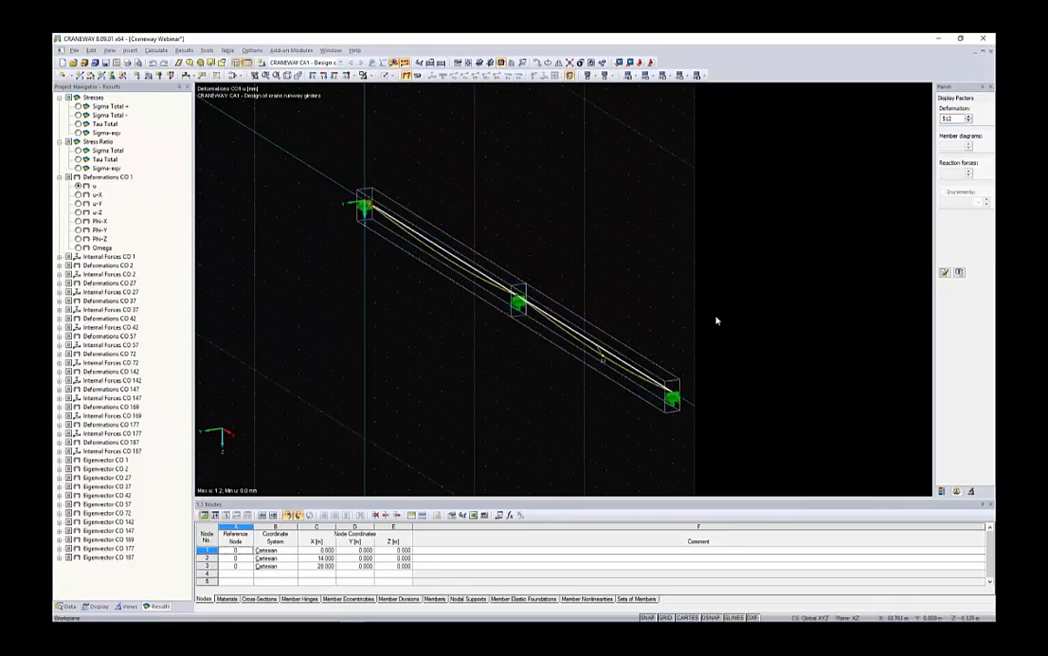
drag(645, 290, 504, 291)
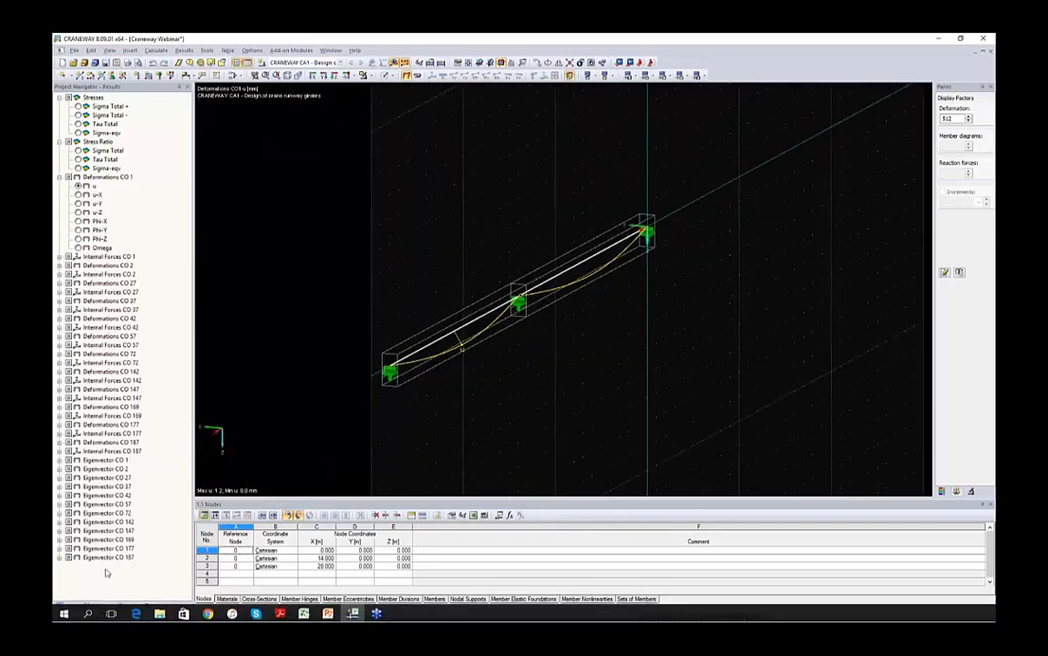
Set the member deformation display to colored cross-sections.
click(95, 606)
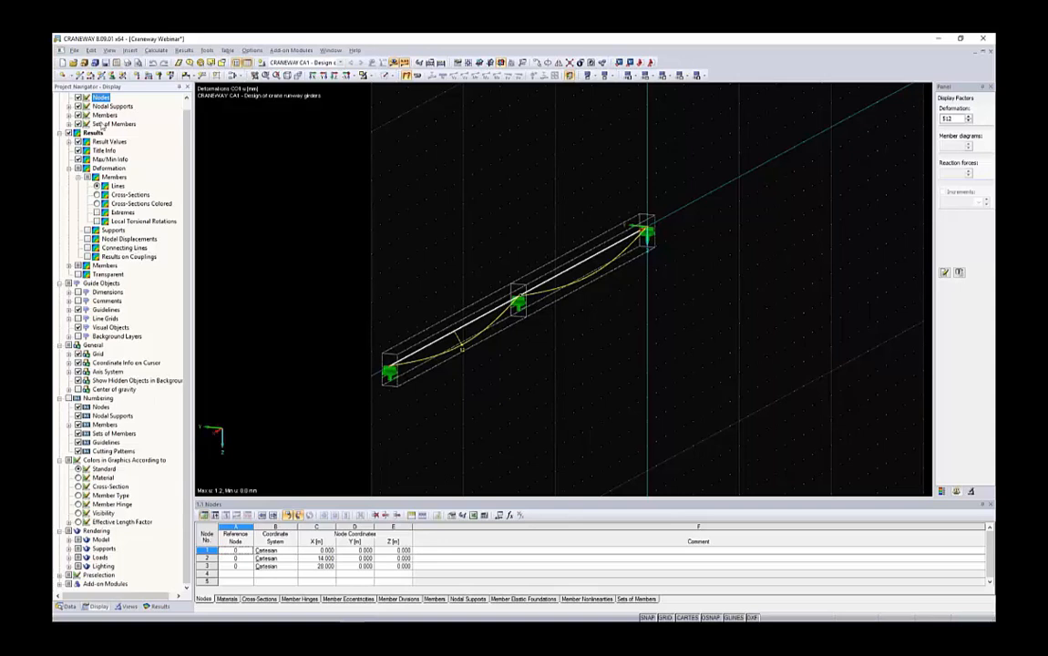
scroll(70, 143, up, 1)
click(94, 142)
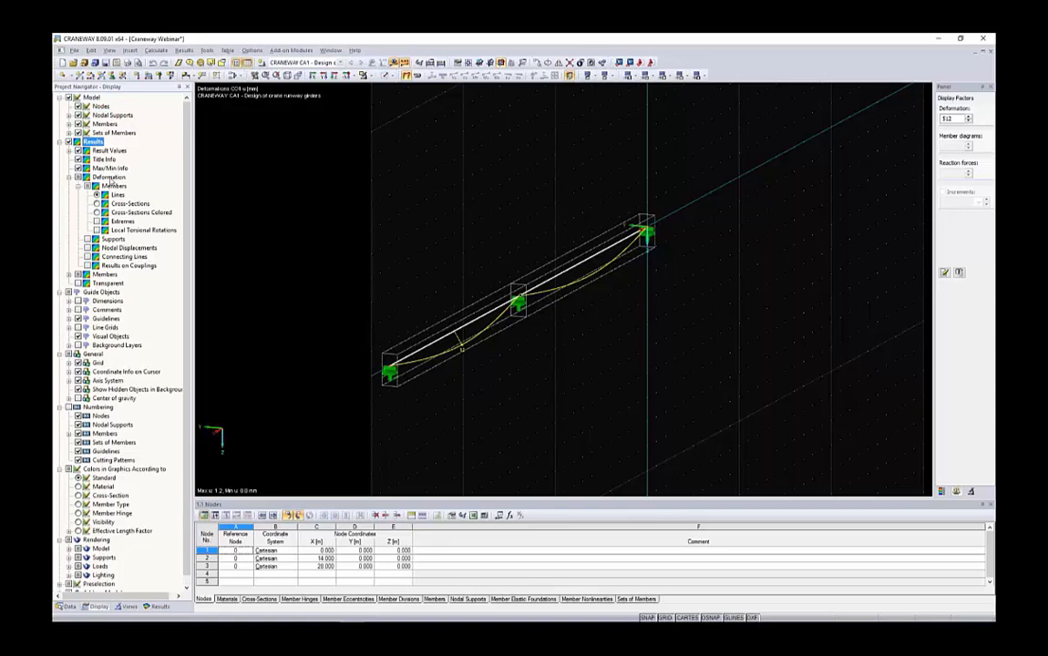
click(110, 179)
click(113, 186)
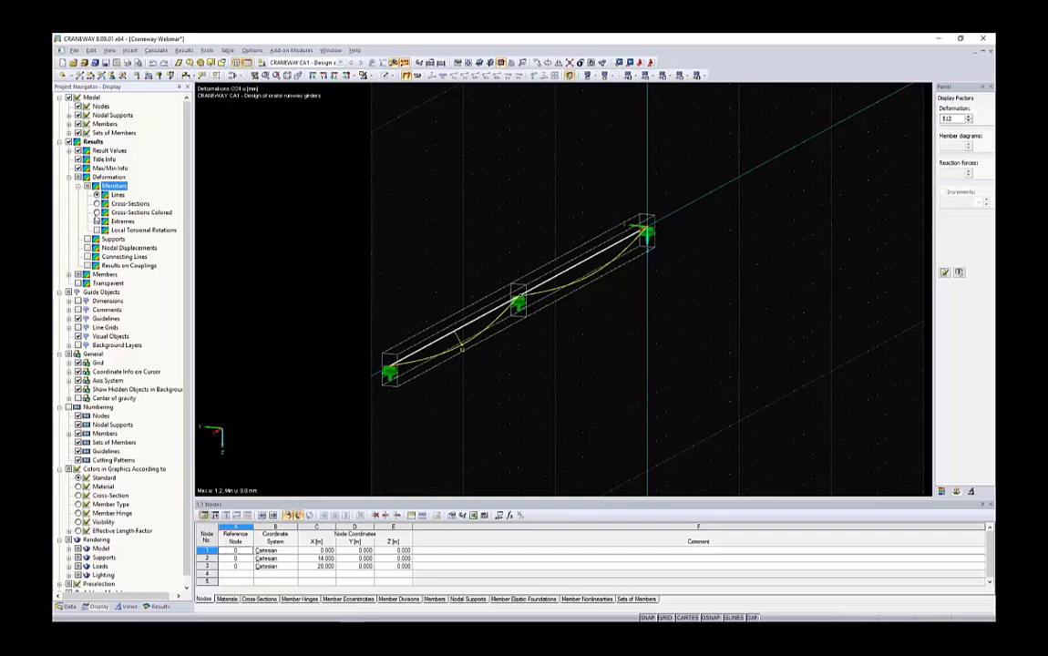
click(97, 212)
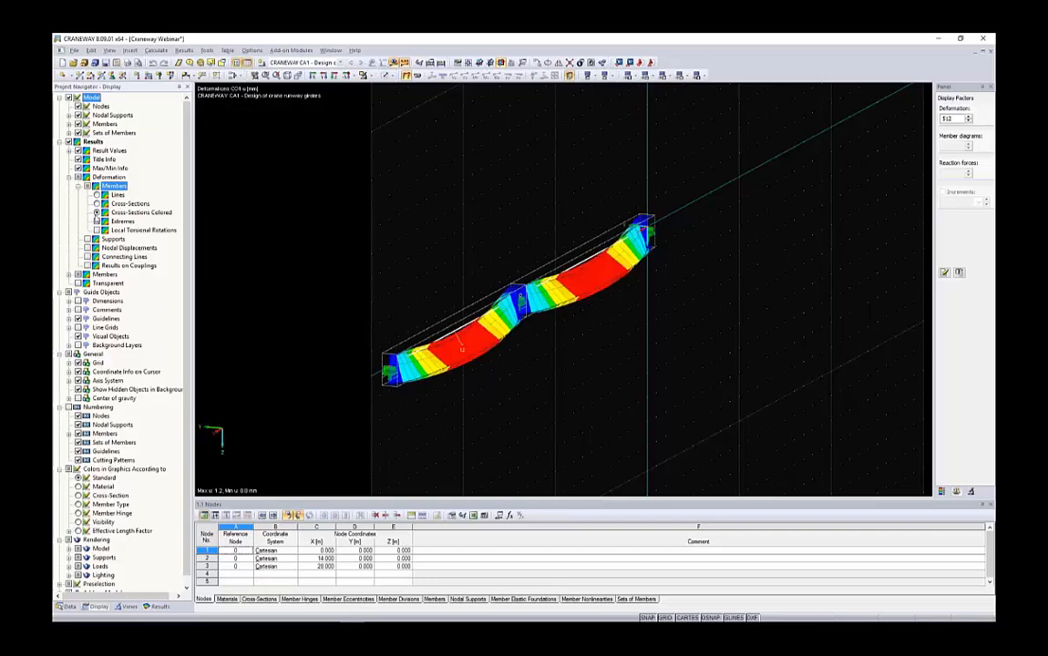
Reduce the deformation display factor to 128 and inspect the deformed girder from both sides.
click(968, 121)
click(969, 121)
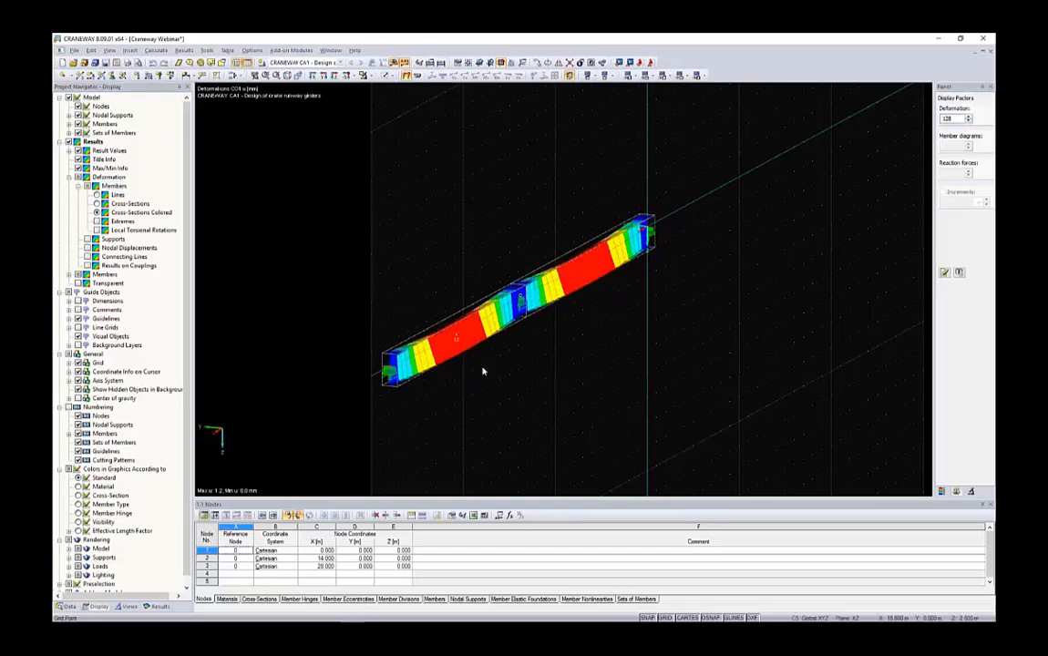
drag(483, 371, 517, 375)
scroll(465, 350, up, 3)
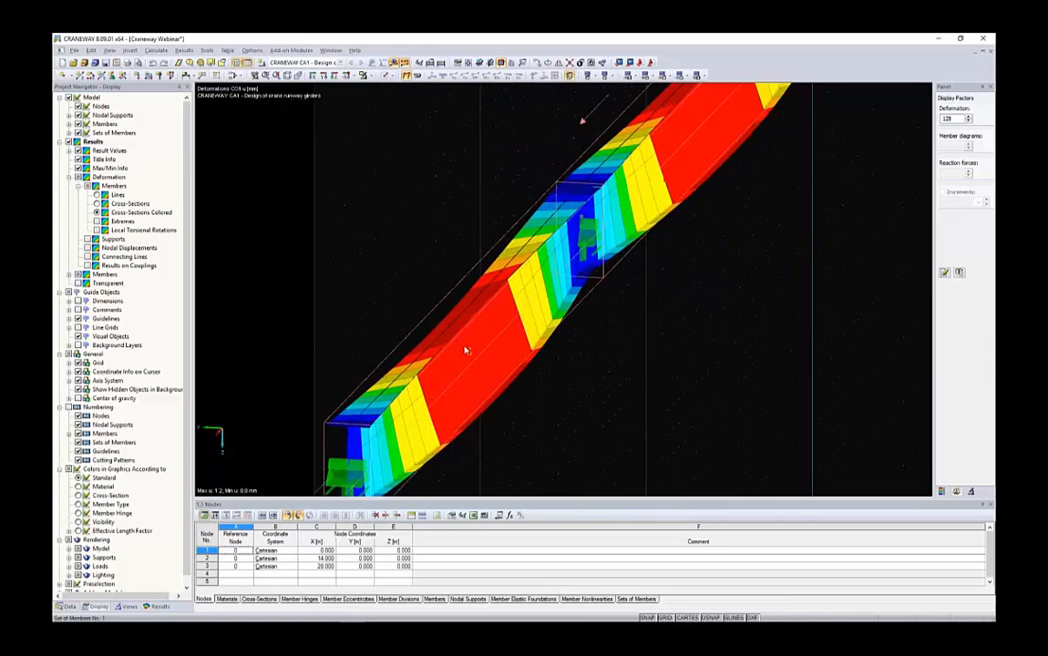
drag(465, 350, 575, 262)
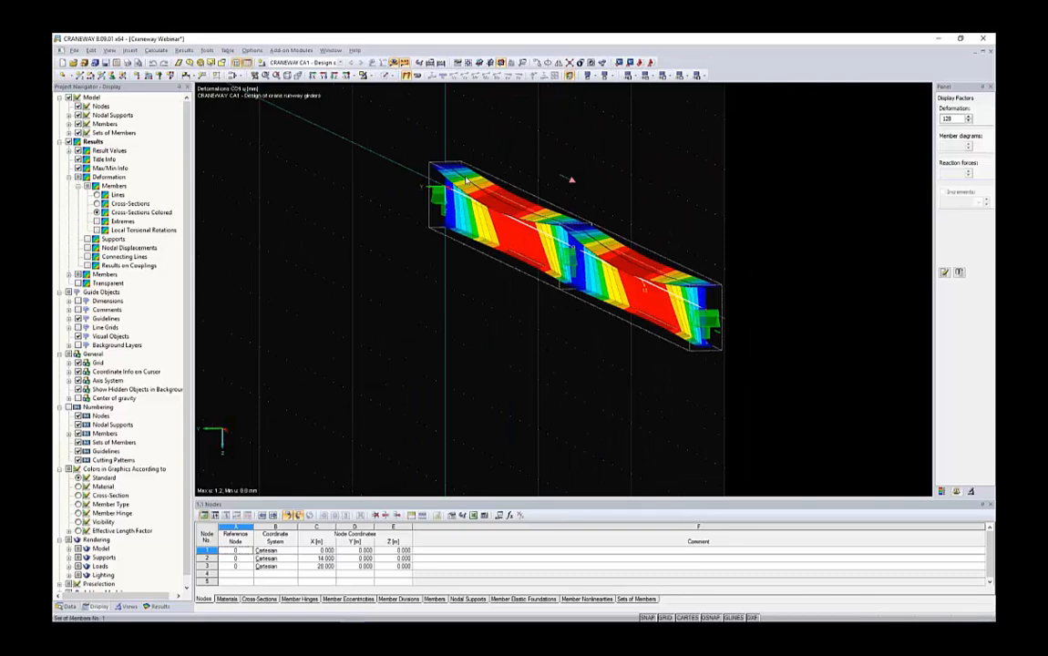
drag(612, 190, 512, 195)
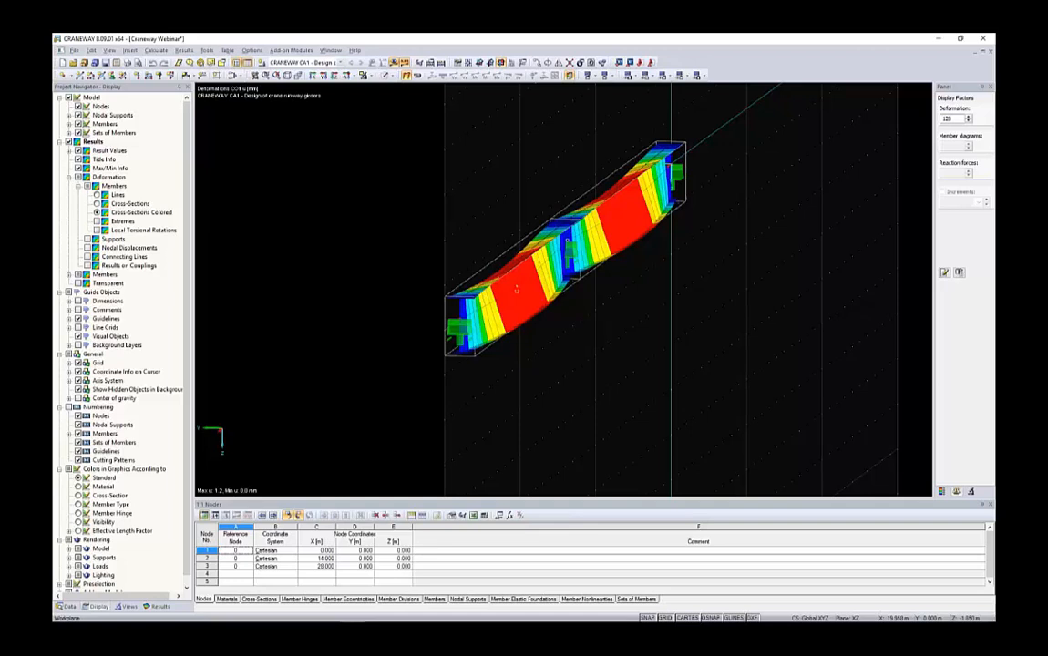
Examine the colored CO 1 deformation along both spans of the girder from the opposite side.
drag(476, 208, 674, 196)
drag(597, 233, 629, 239)
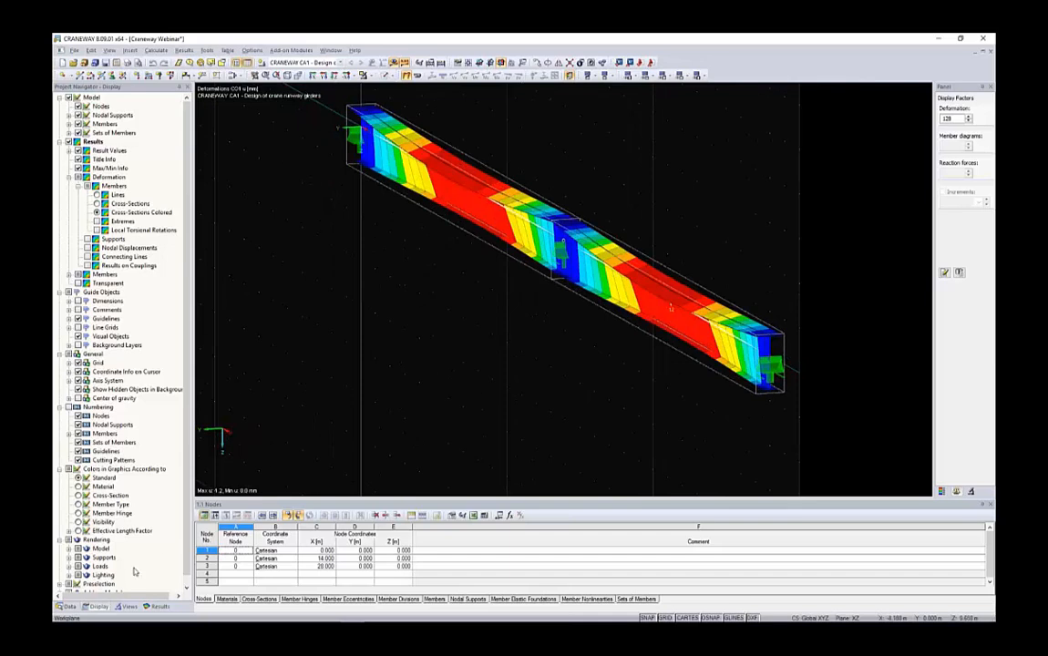
click(68, 607)
scroll(489, 316, down, 1)
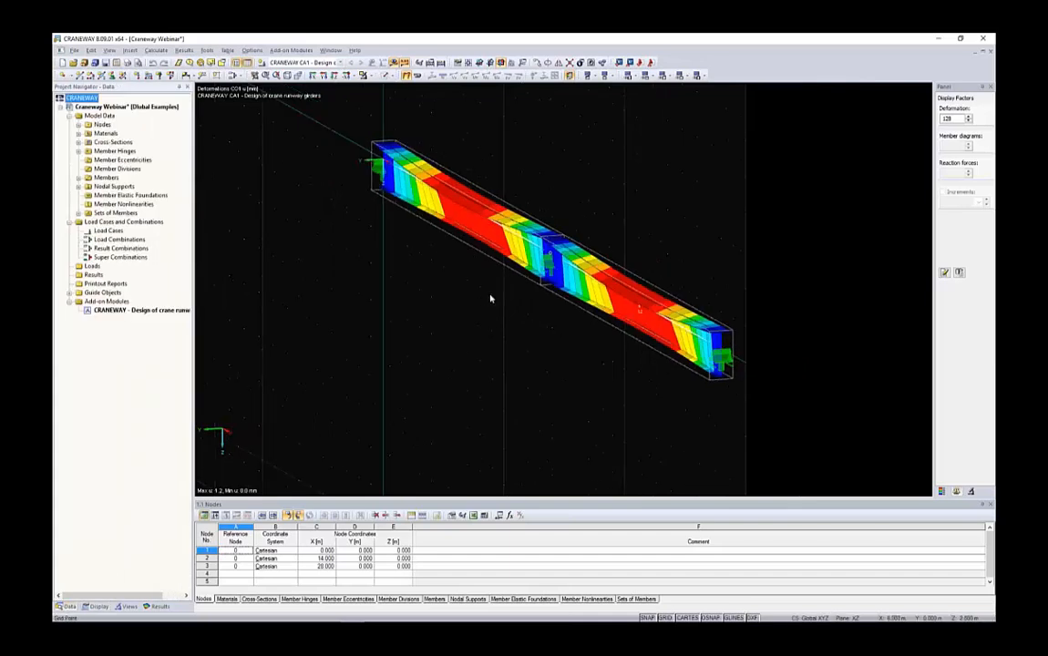
drag(569, 208, 649, 228)
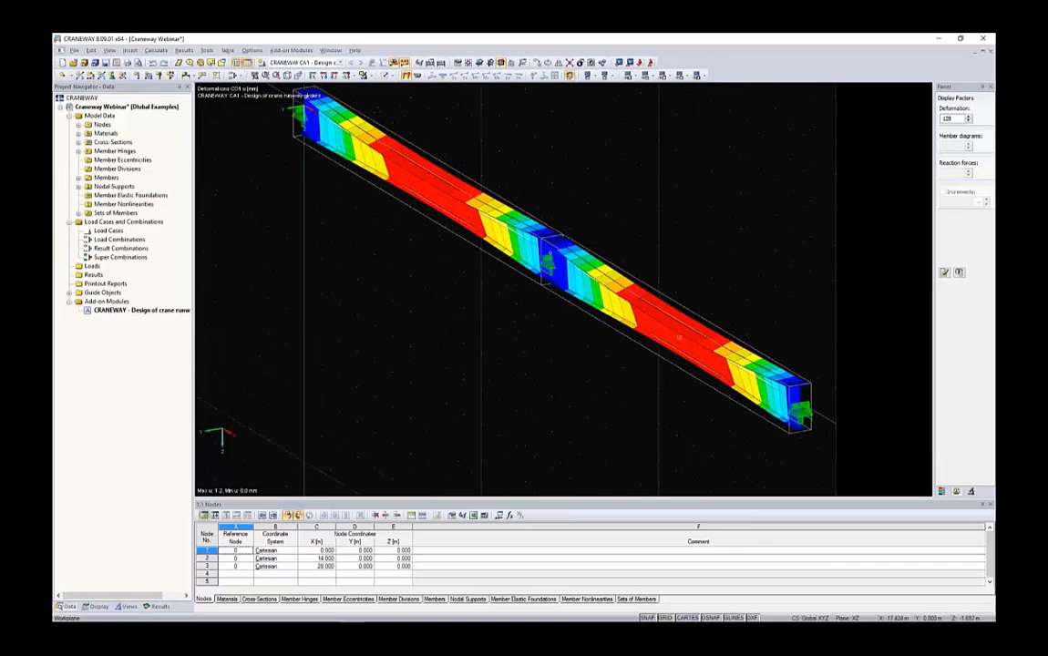
scroll(643, 228, down, 2)
scroll(649, 225, up, 1)
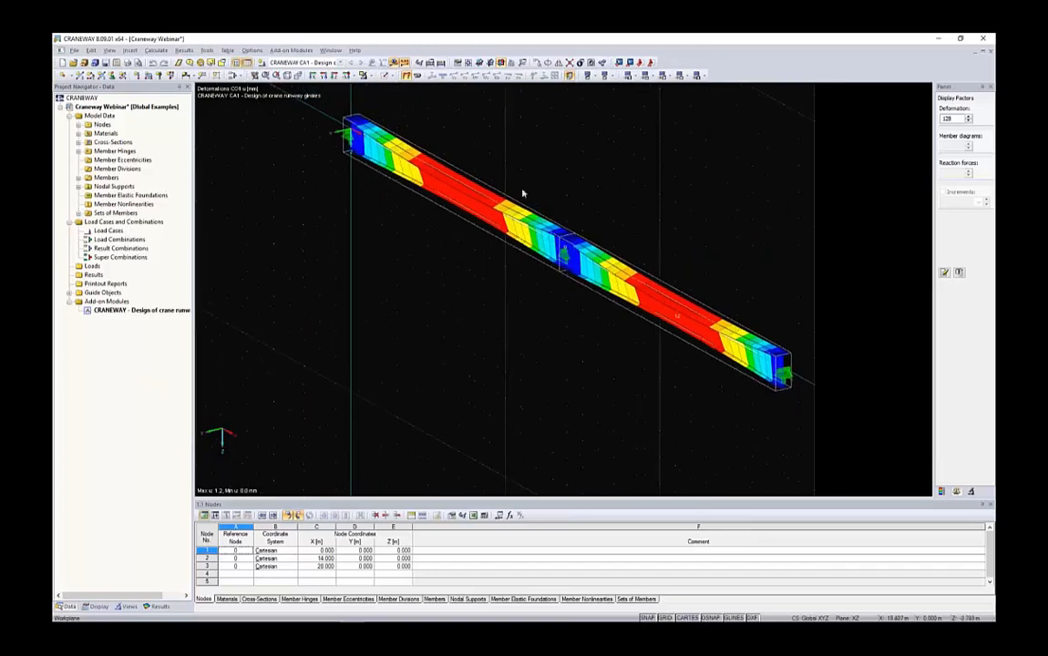
Create a new printout report no. 1 from the template "4 - Crane Girder Analysis".
right_click(105, 284)
click(114, 263)
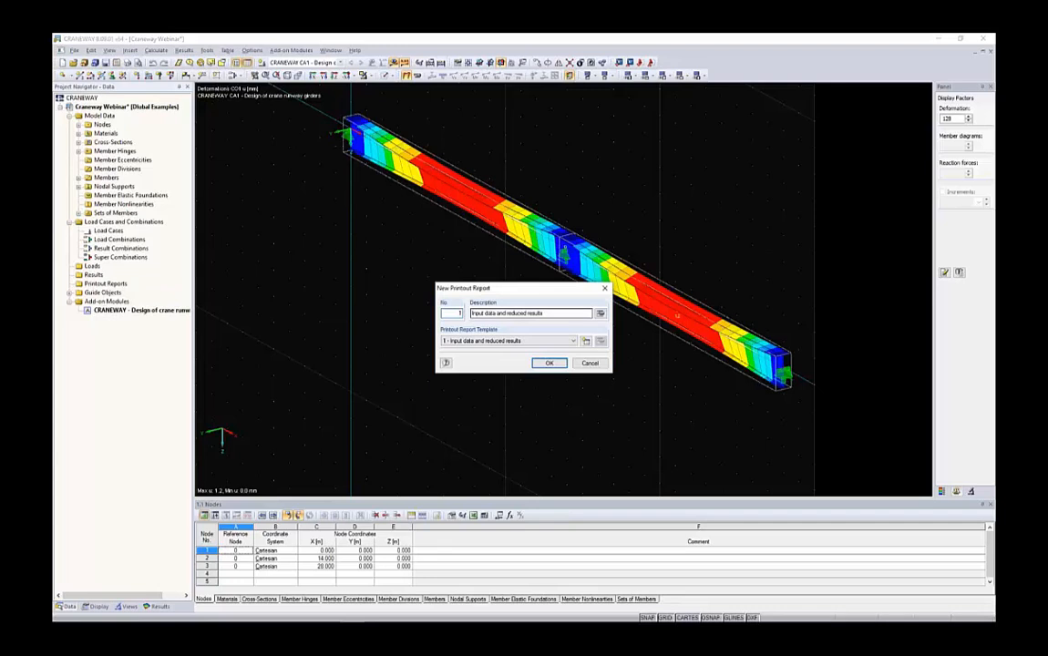
click(572, 341)
click(481, 369)
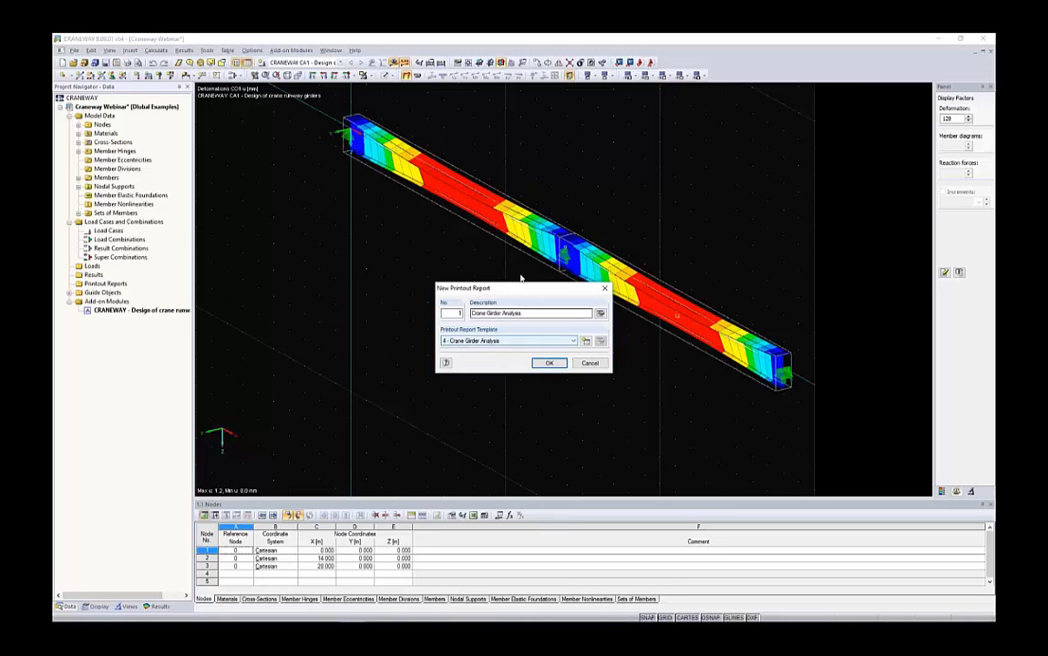
drag(482, 289, 458, 273)
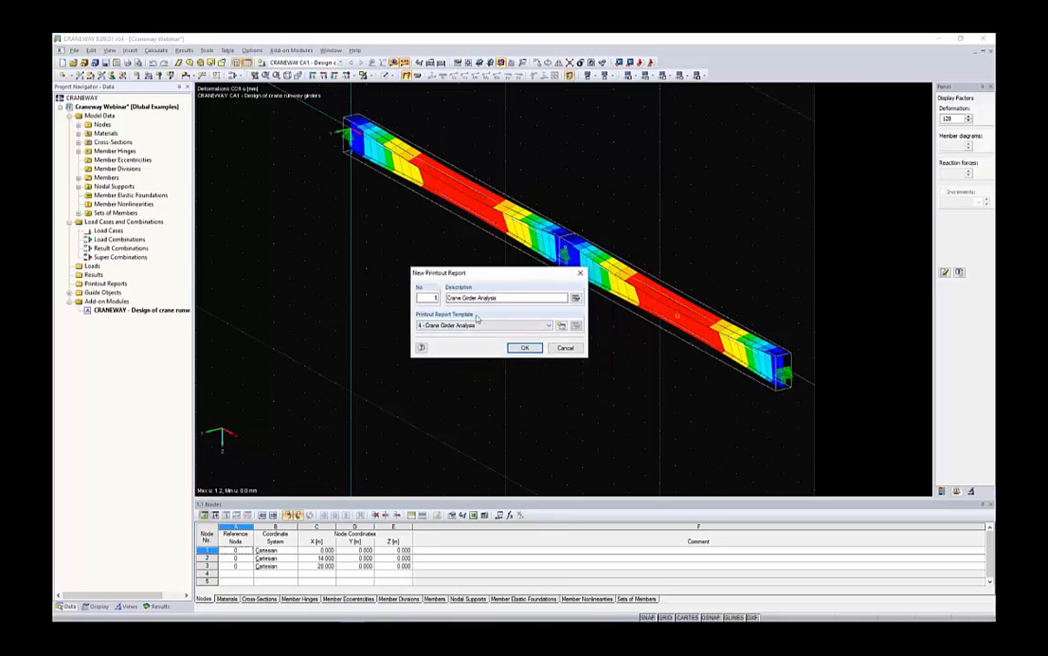
click(525, 348)
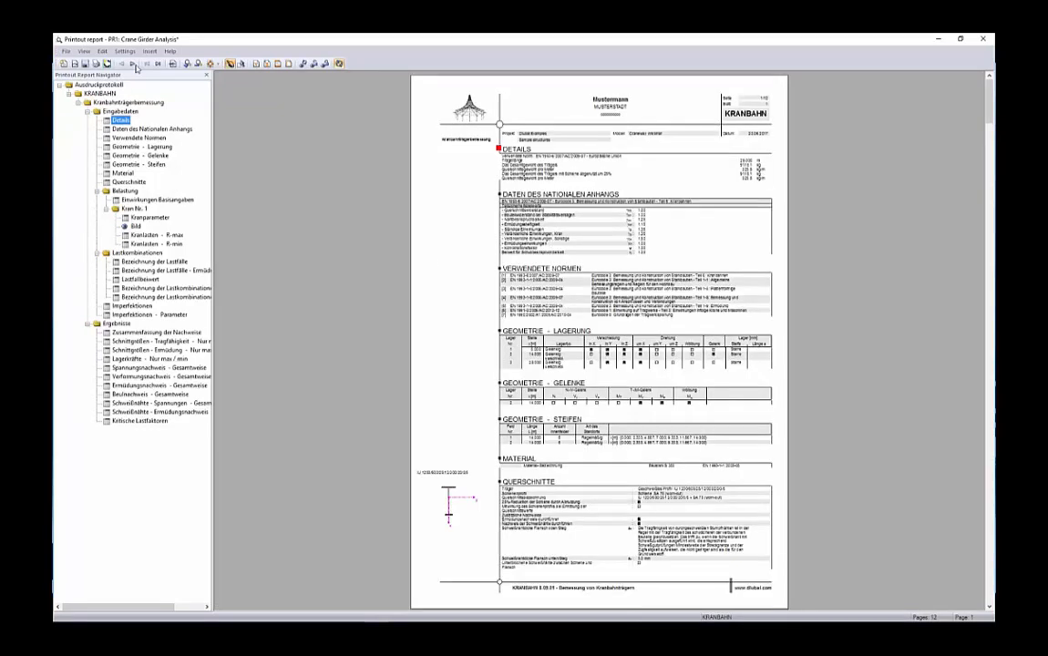
Change the printout report language to English.
click(124, 52)
click(162, 113)
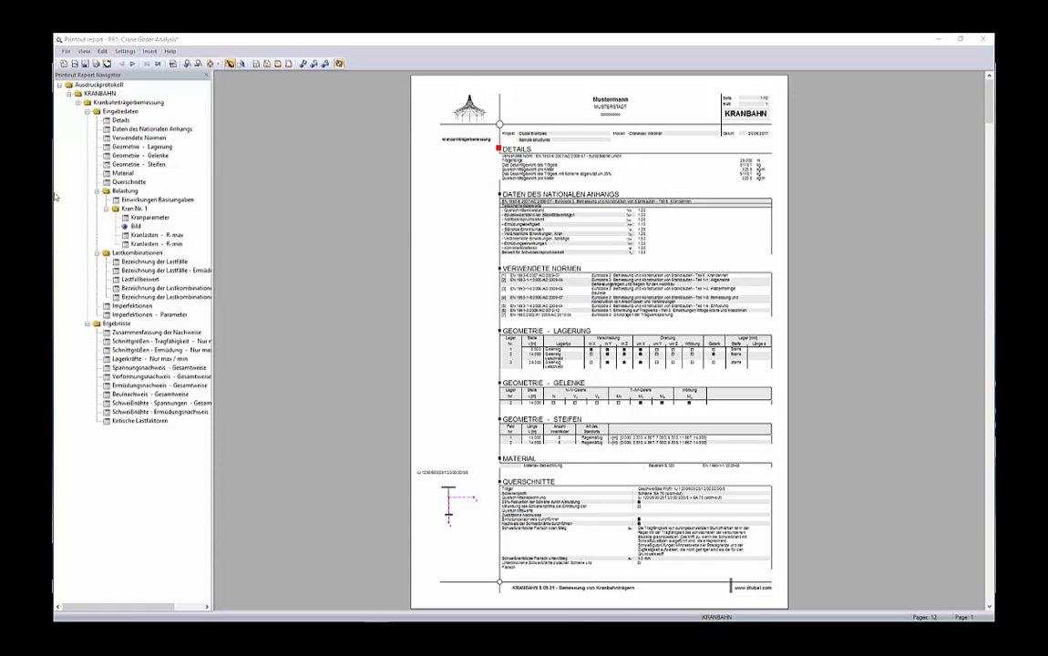
click(403, 163)
click(492, 303)
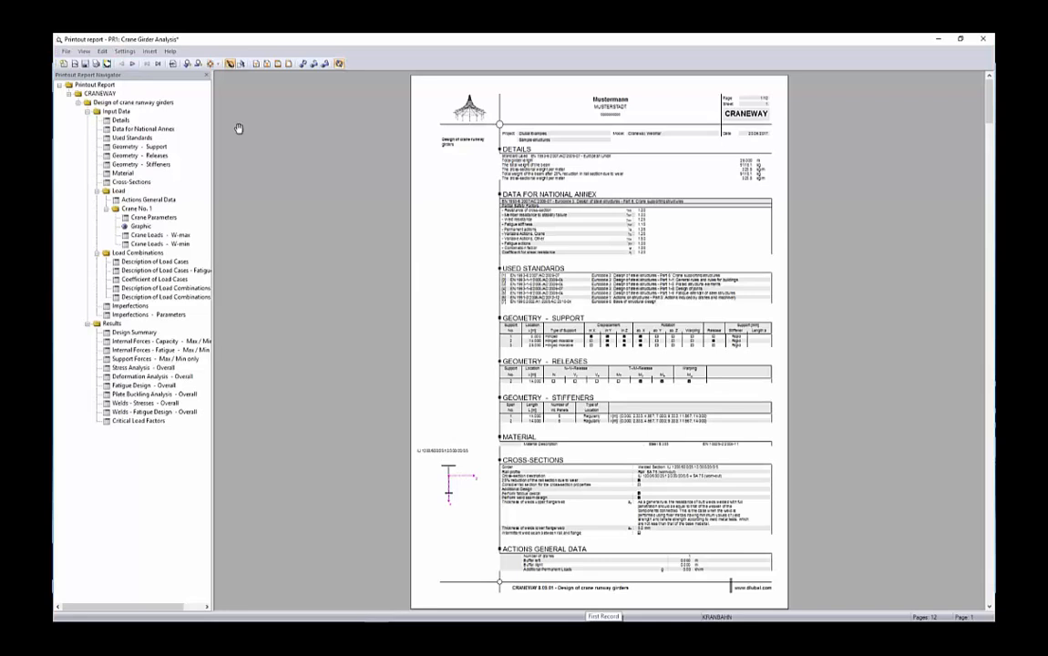
Look through the available printout report languages and keep English.
click(125, 51)
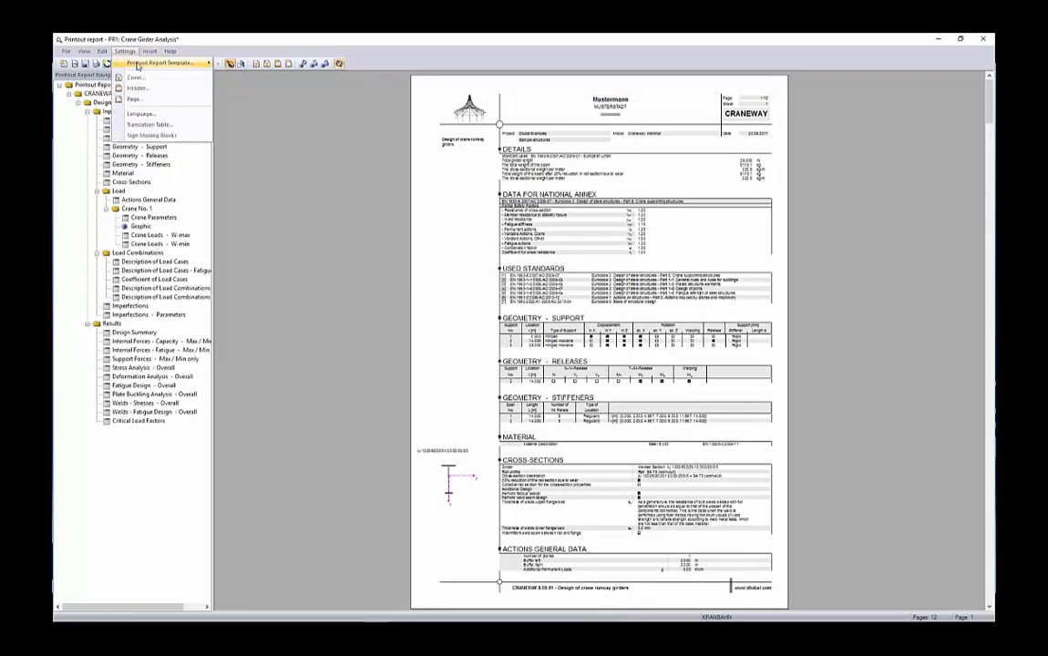
click(135, 100)
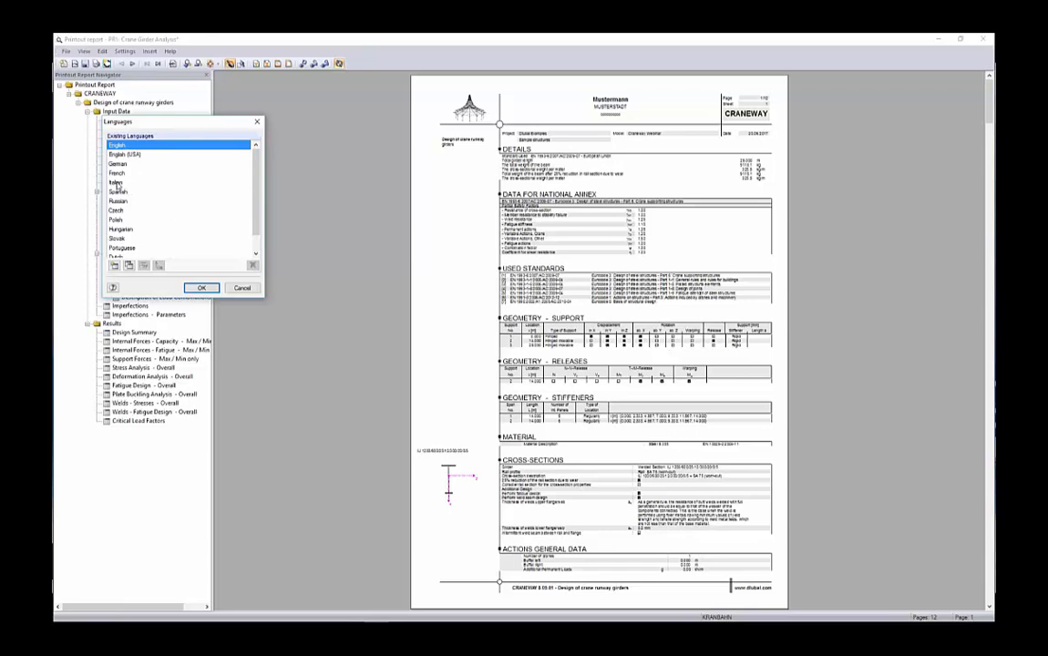
scroll(111, 194, down, 1)
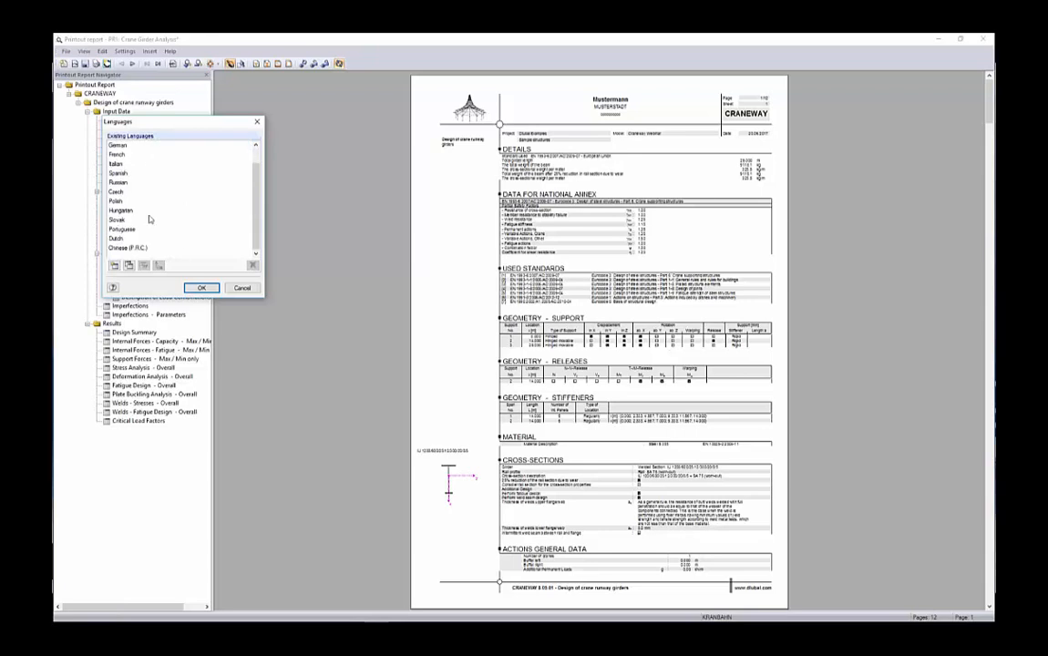
scroll(114, 191, up, 1)
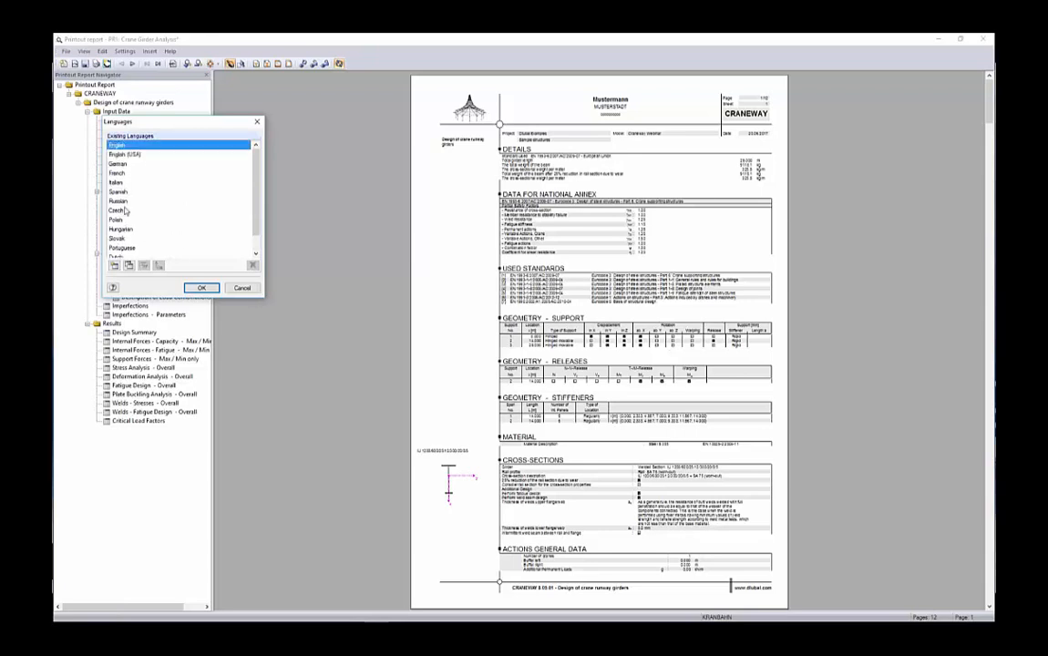
drag(232, 126, 358, 143)
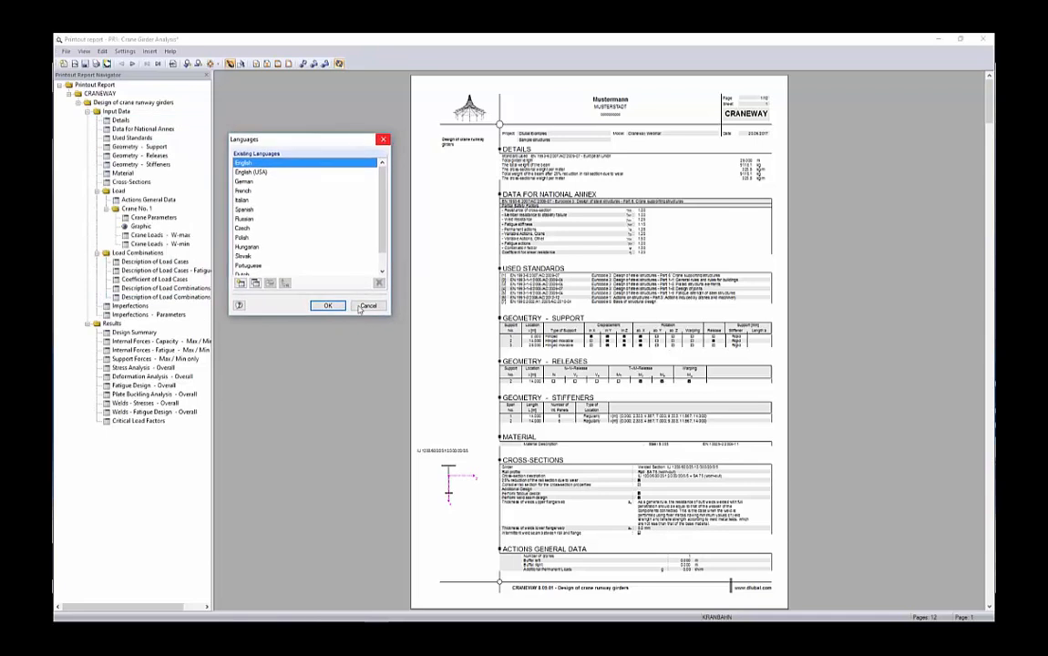
click(329, 305)
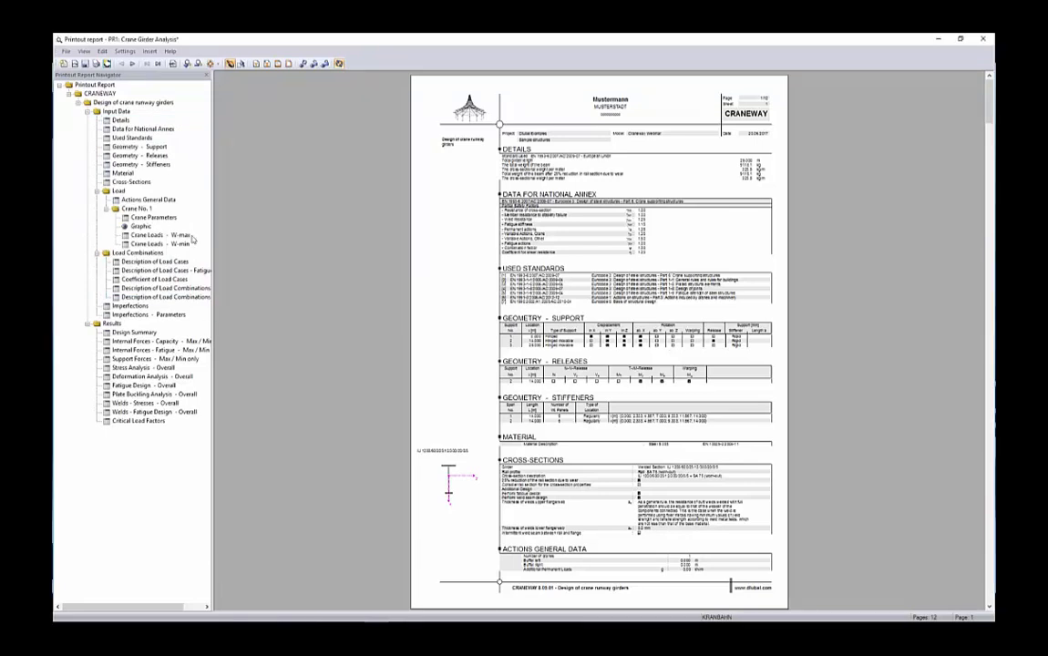
Examine the crane graphic, the crane loads and the descriptions of load cases and combinations in the report.
click(136, 226)
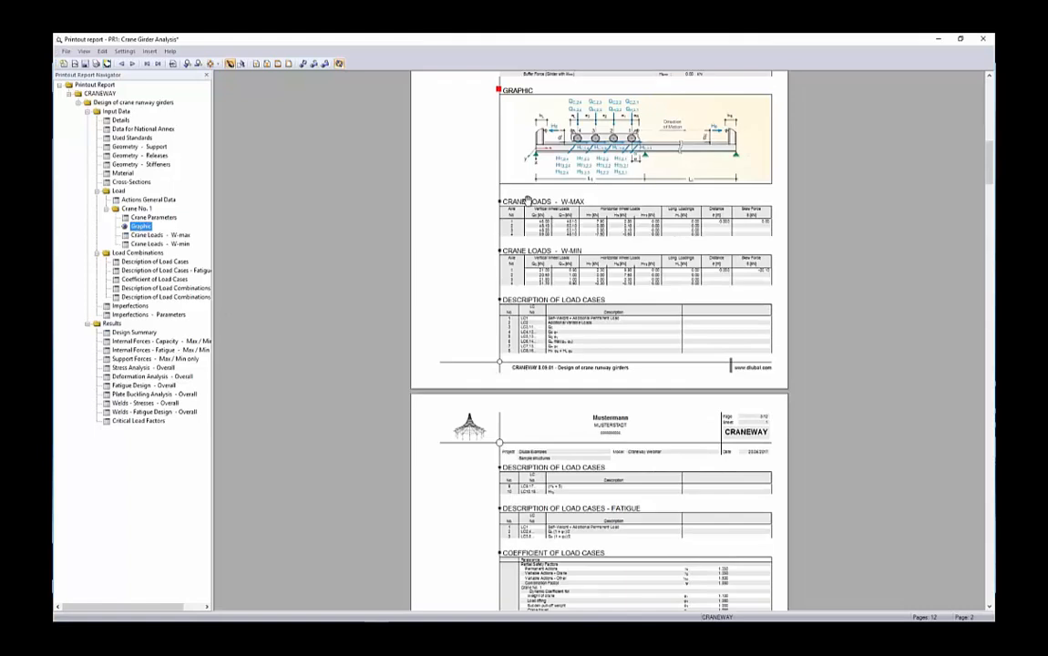
scroll(653, 311, down, 1)
scroll(653, 312, down, 4)
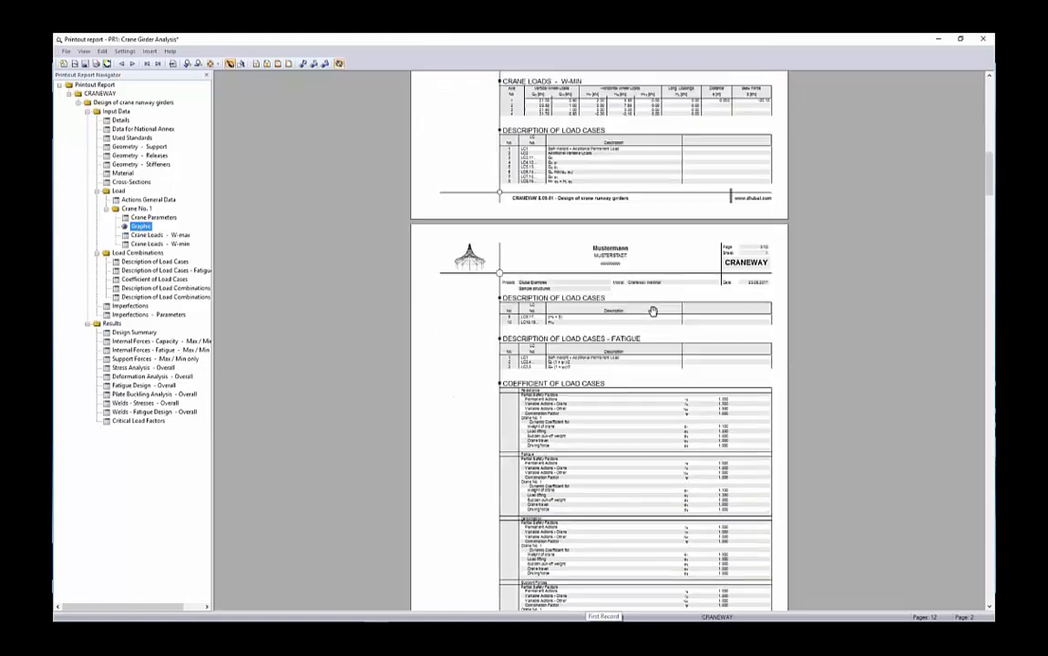
scroll(653, 311, up, 5)
scroll(386, 323, down, 6)
scroll(386, 323, down, 7)
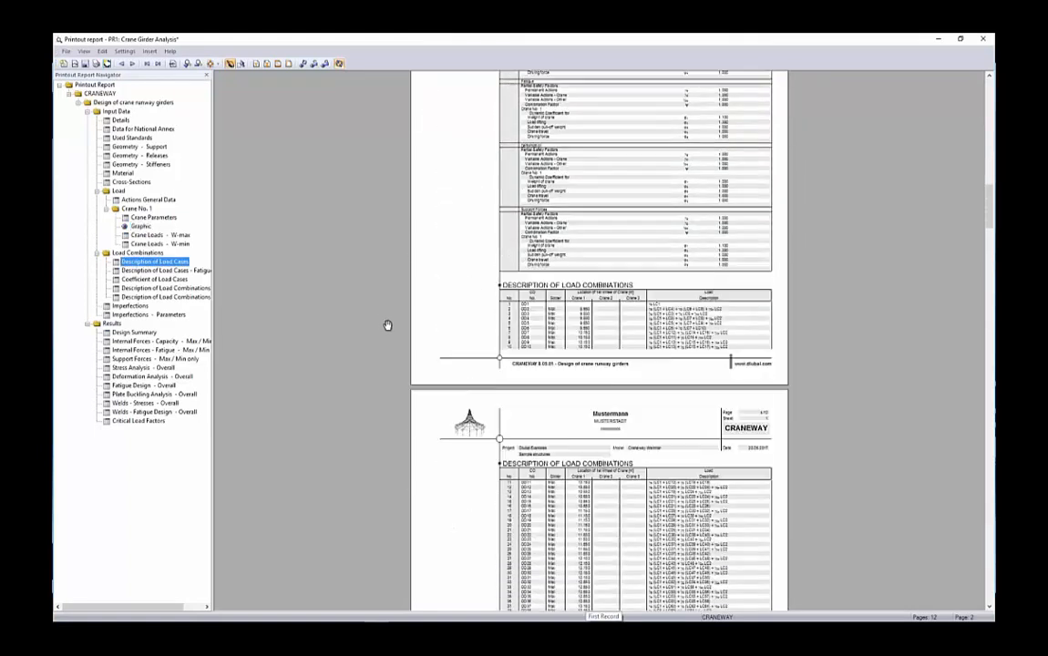
scroll(386, 322, up, 8)
scroll(481, 239, up, 5)
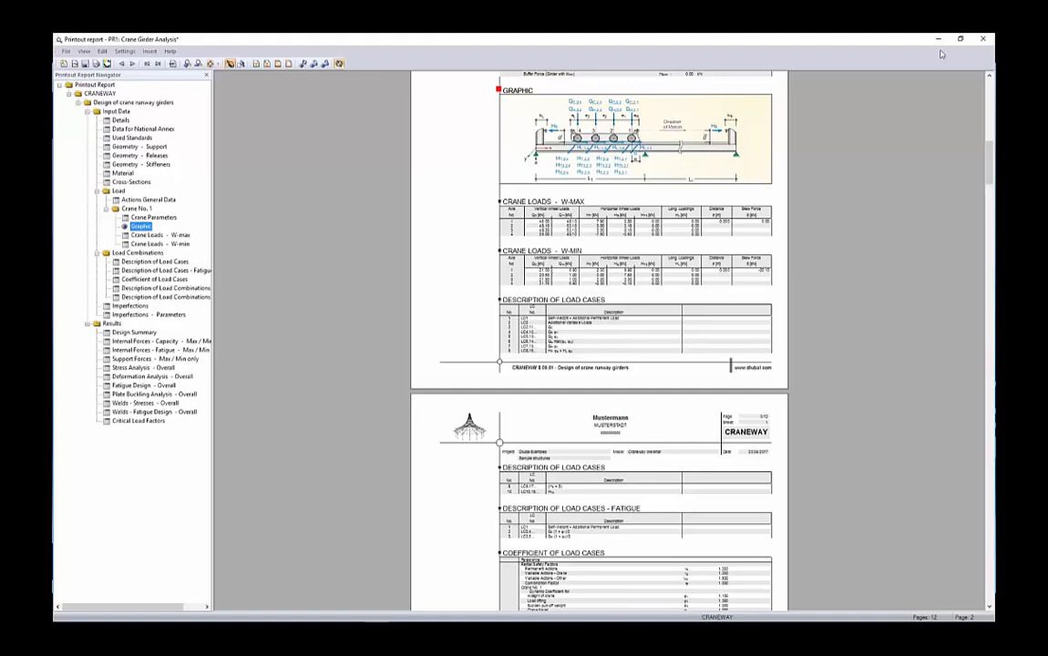
Save and close the report, and print only the current CO 1 deformation graphic, window filling, into report PR1.
click(983, 39)
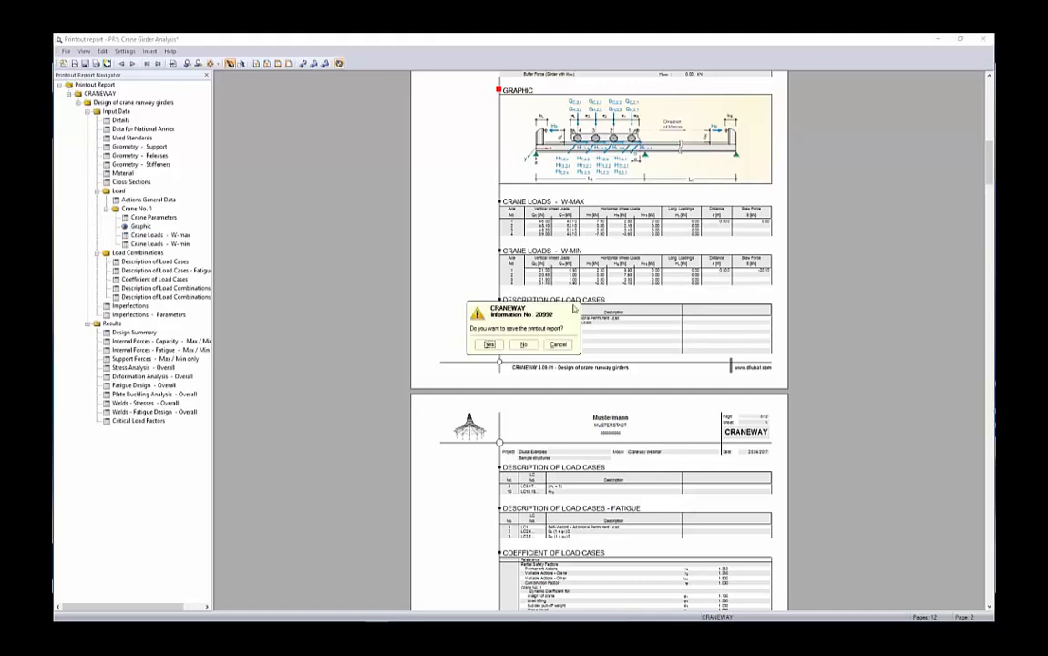
click(490, 345)
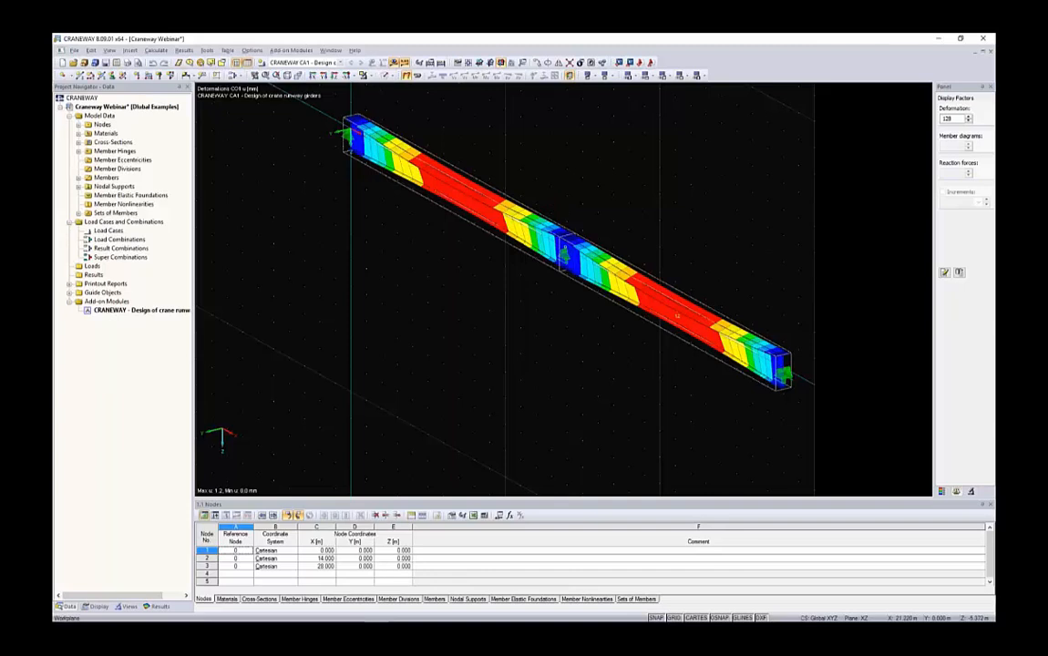
mouse_move(677, 167)
mouse_down()
mouse_move(532, 154)
mouse_move(587, 128)
mouse_move(658, 165)
mouse_up()
click(127, 63)
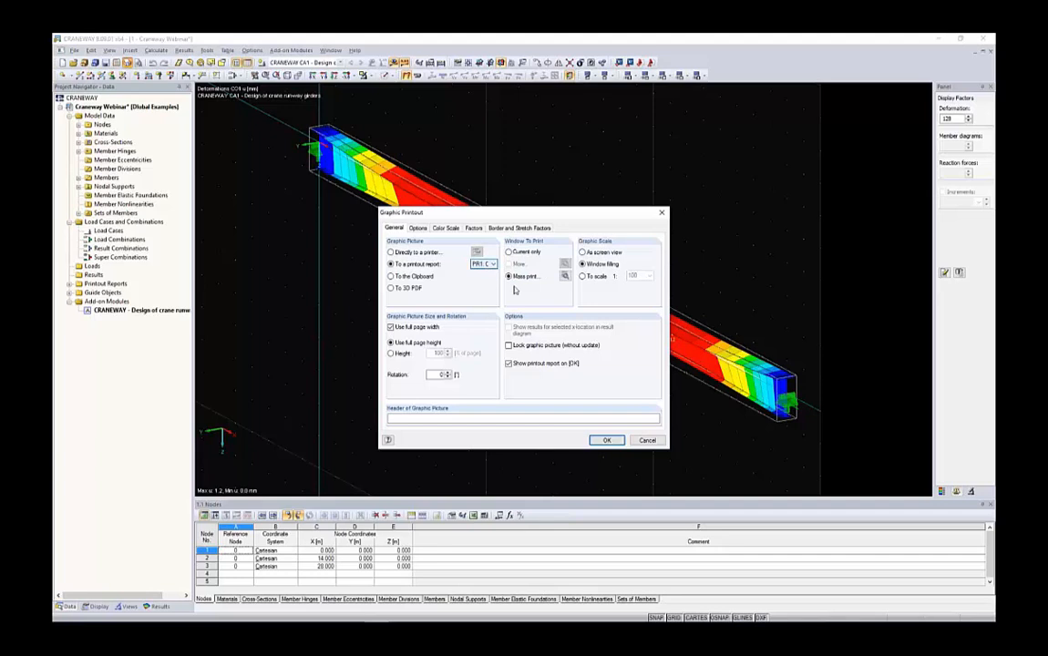
click(508, 251)
click(605, 440)
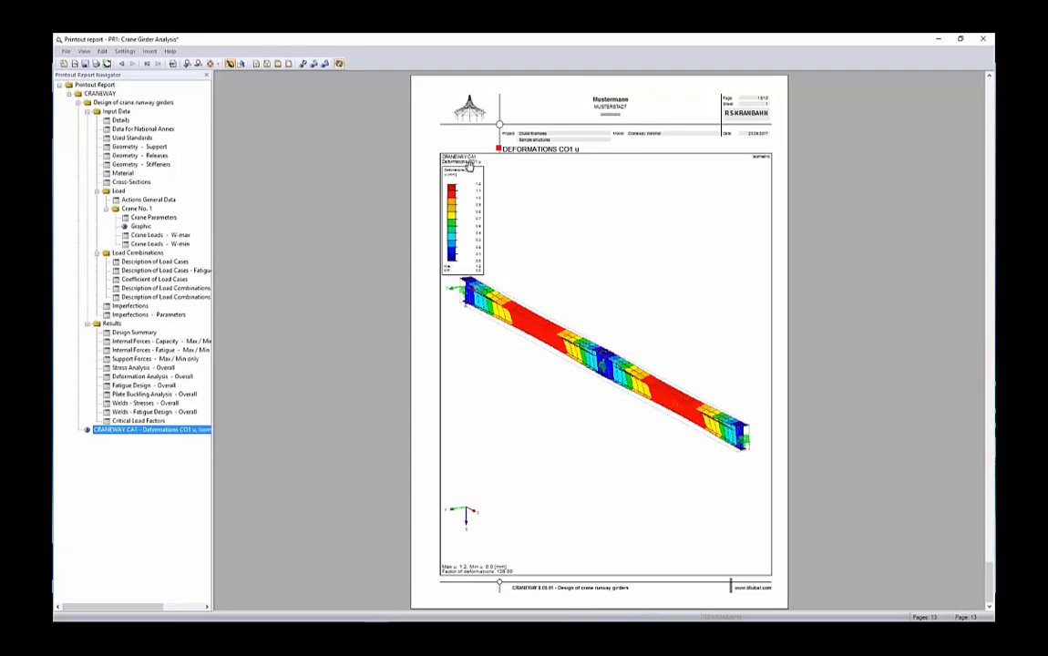
Edit the report's CO 1 deformation graphic to show the girder from the opposite side, and save and close the report.
right_click(617, 285)
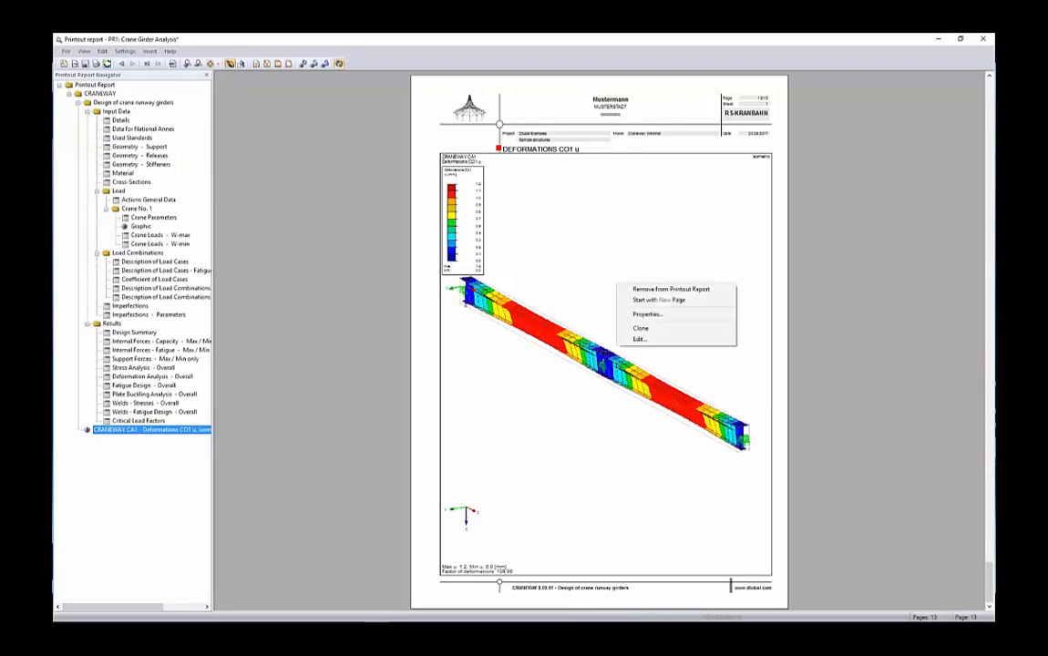
click(640, 339)
drag(674, 253, 512, 250)
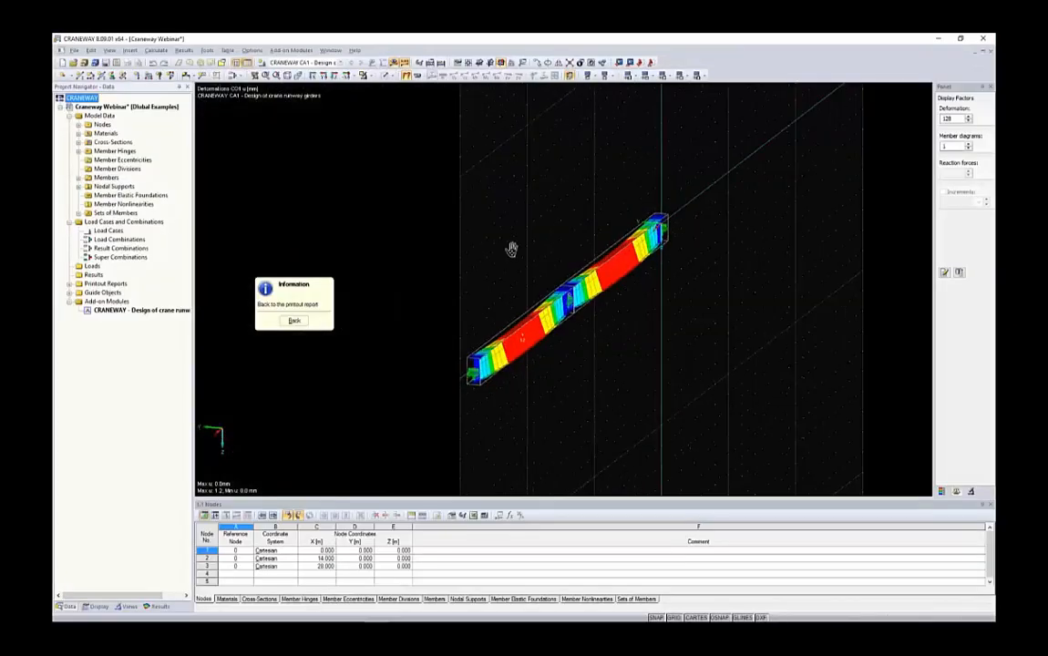
scroll(575, 280, up, 3)
drag(618, 354, 621, 344)
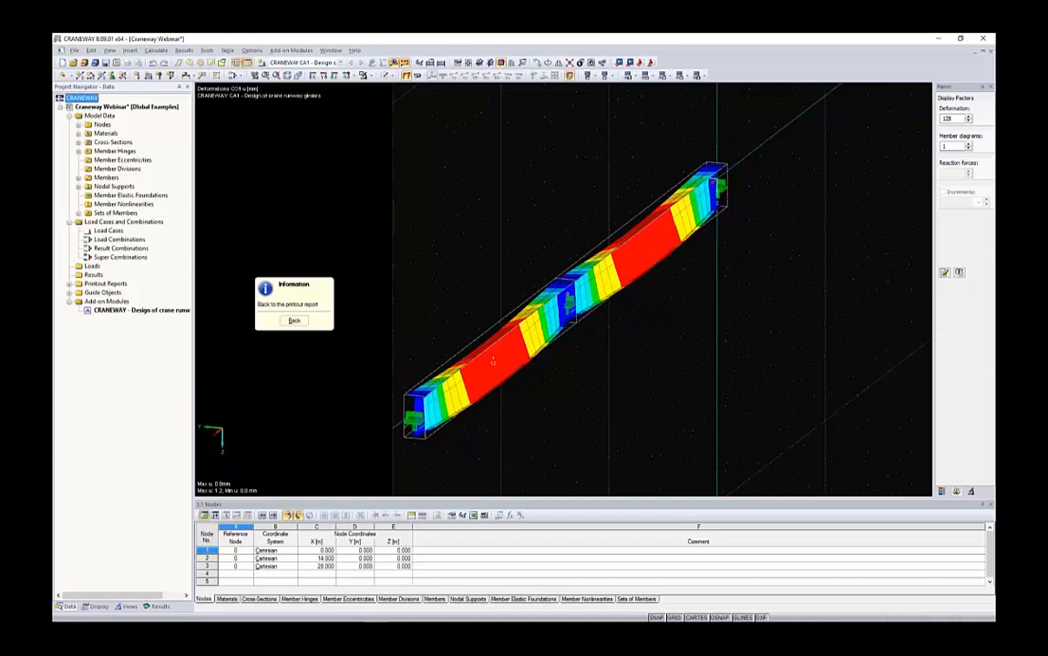
click(294, 321)
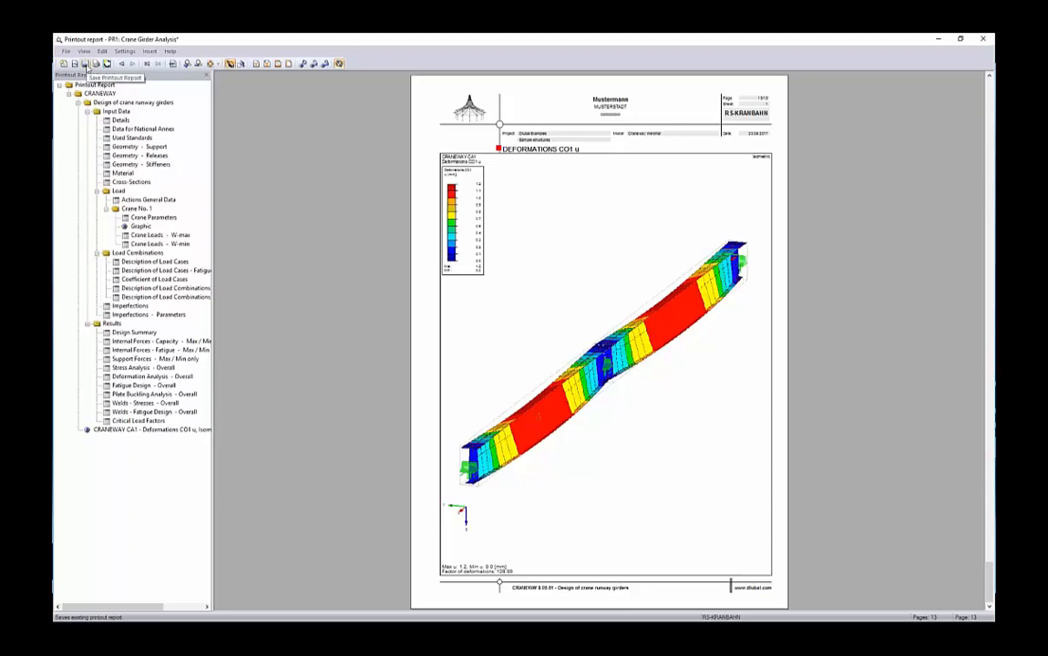
click(84, 65)
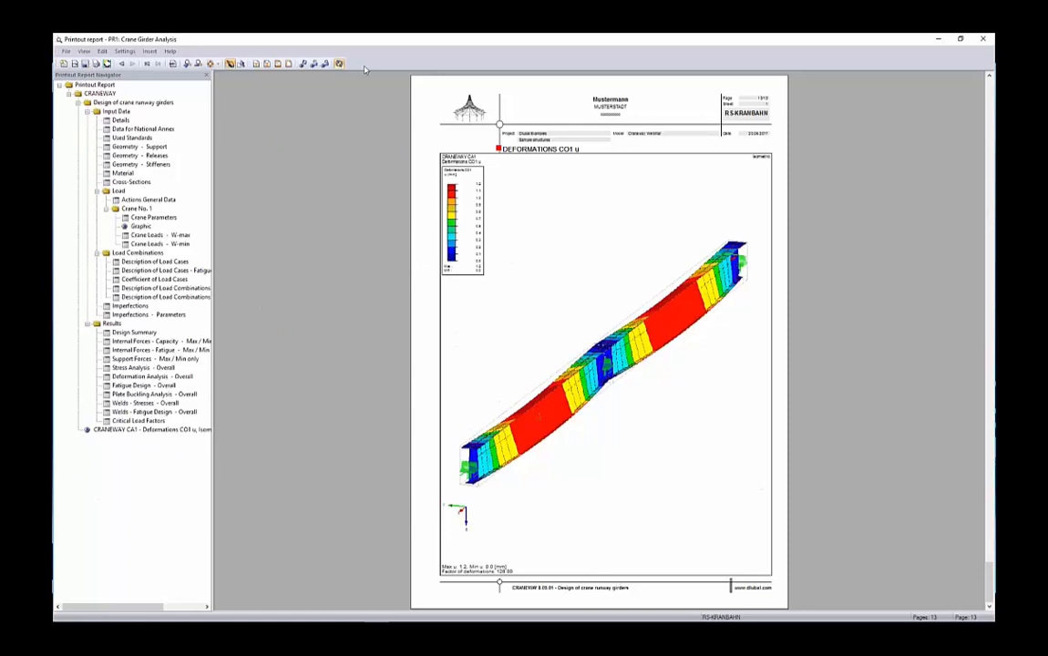
click(984, 38)
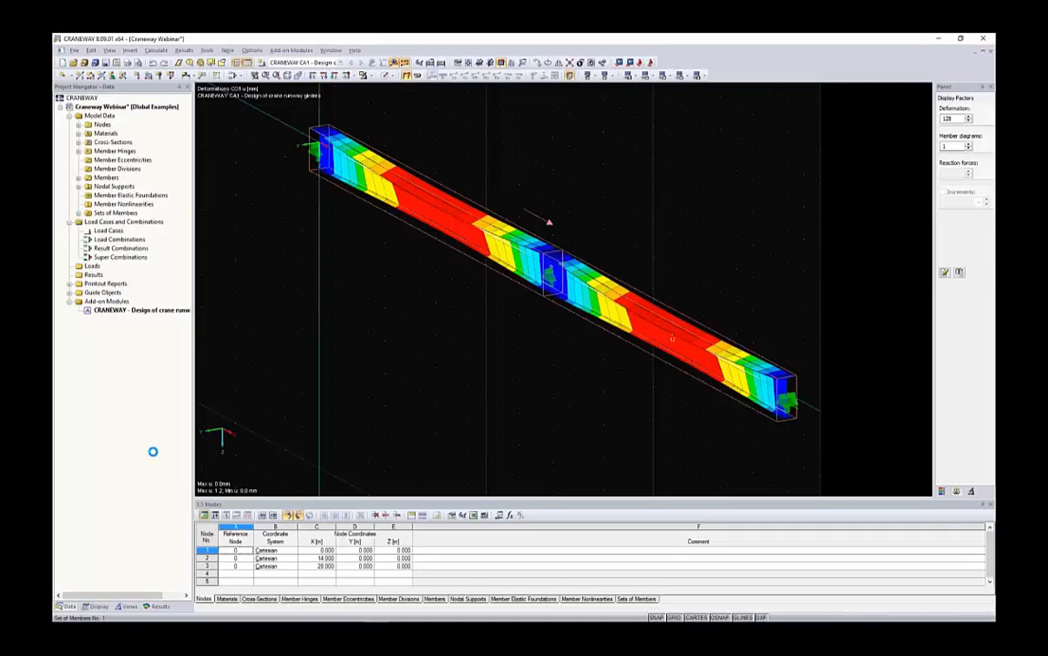
Set up a mass print of graphics into report PR1 and open its selection of results.
click(159, 607)
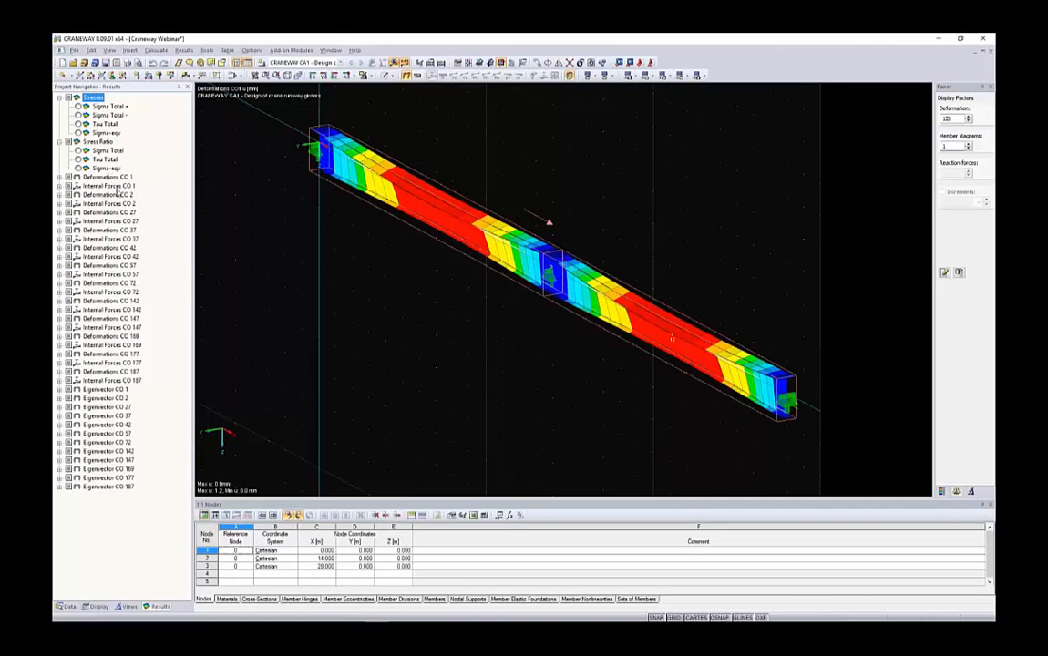
click(128, 62)
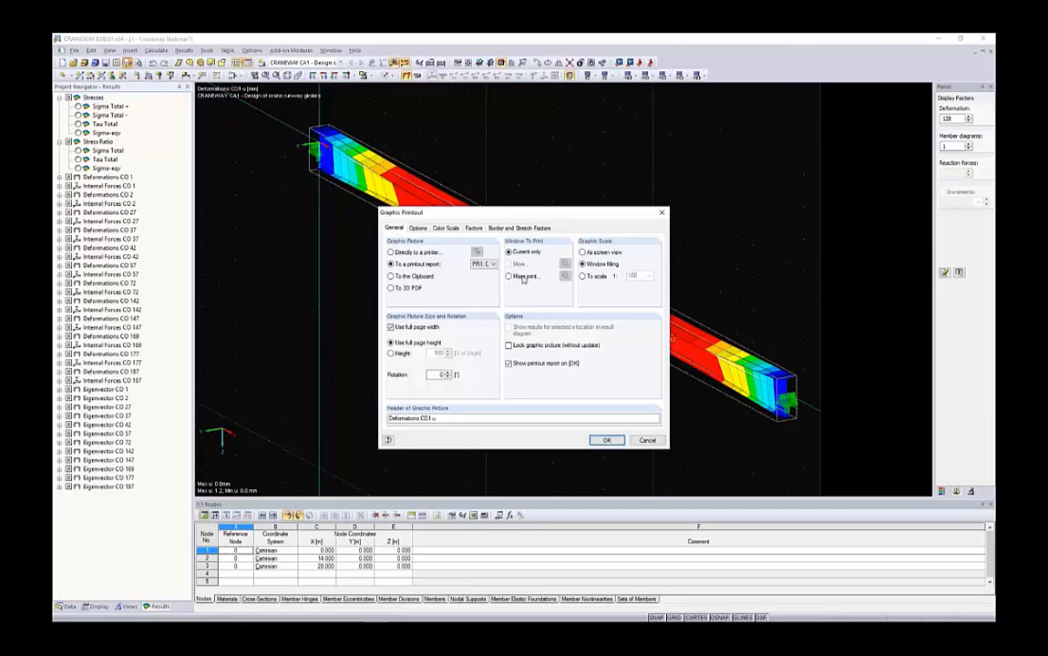
click(525, 277)
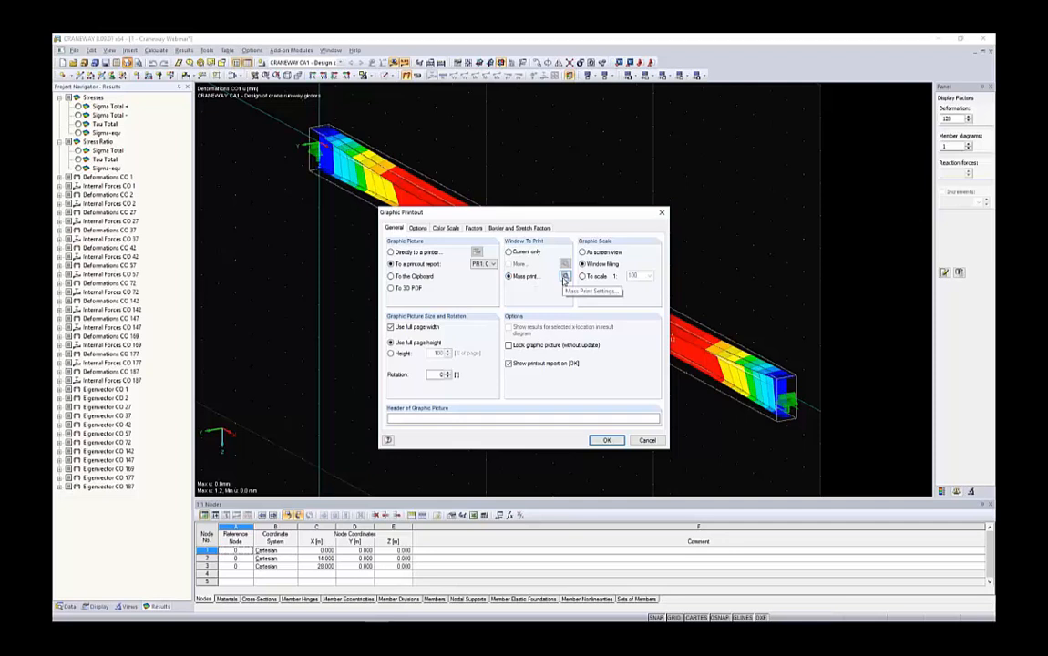
click(565, 276)
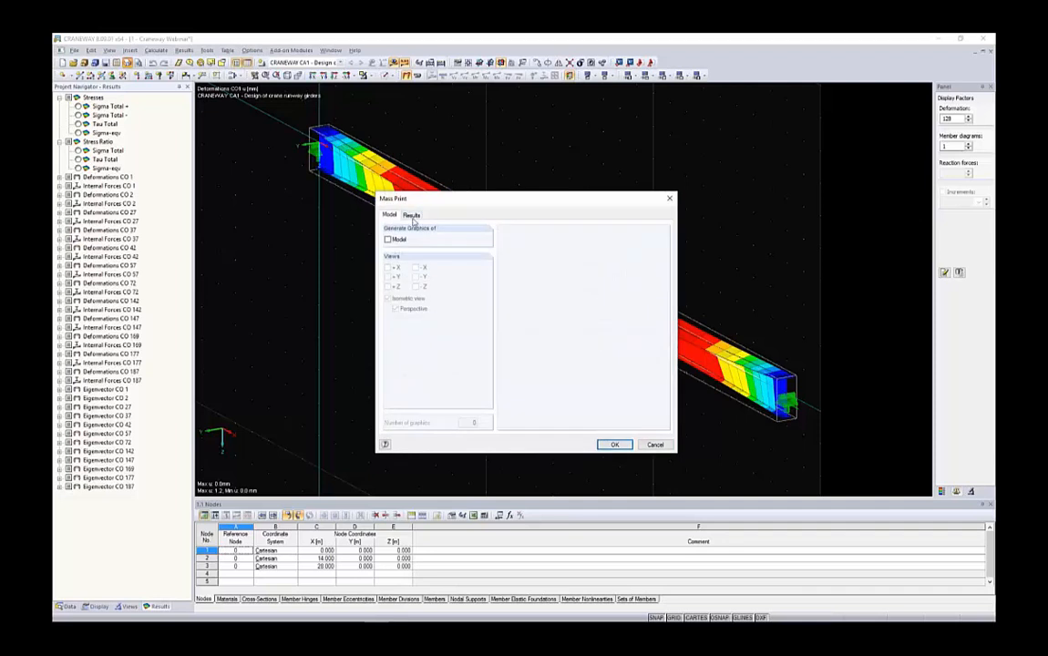
click(412, 215)
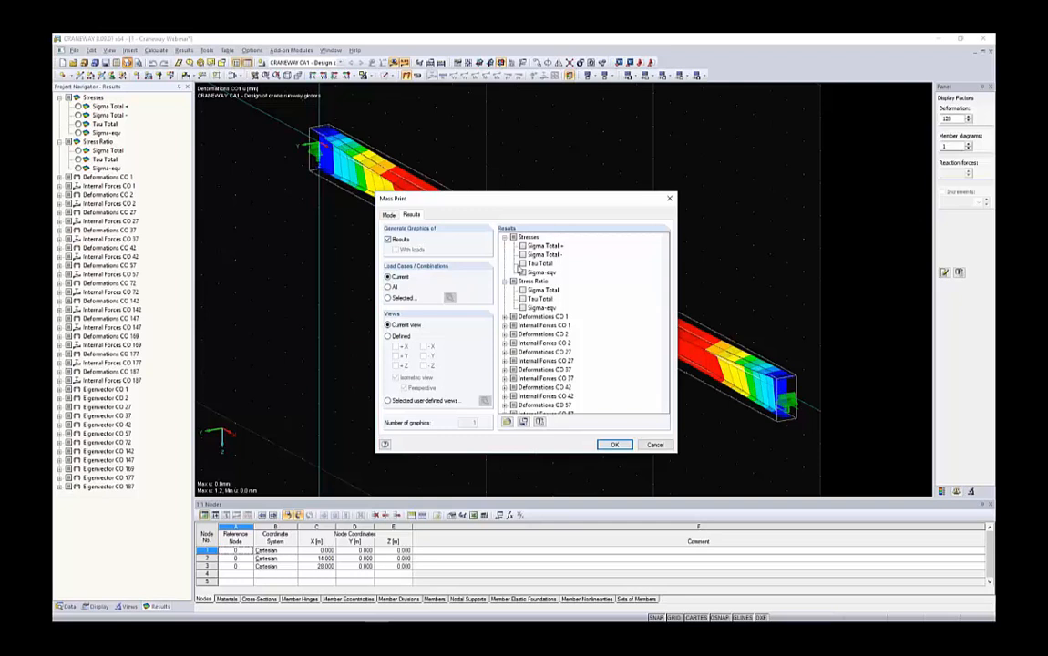
Include deformation u of CO 1, CO 2 and CO 27 in the current view, and print the graphics into the report.
click(504, 237)
click(513, 246)
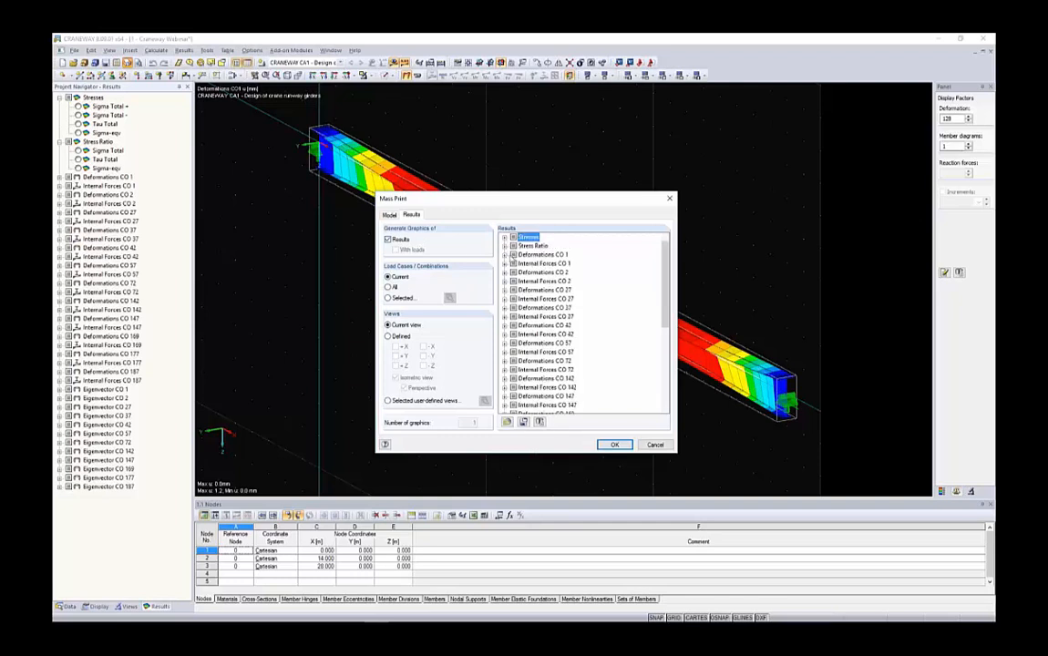
click(511, 255)
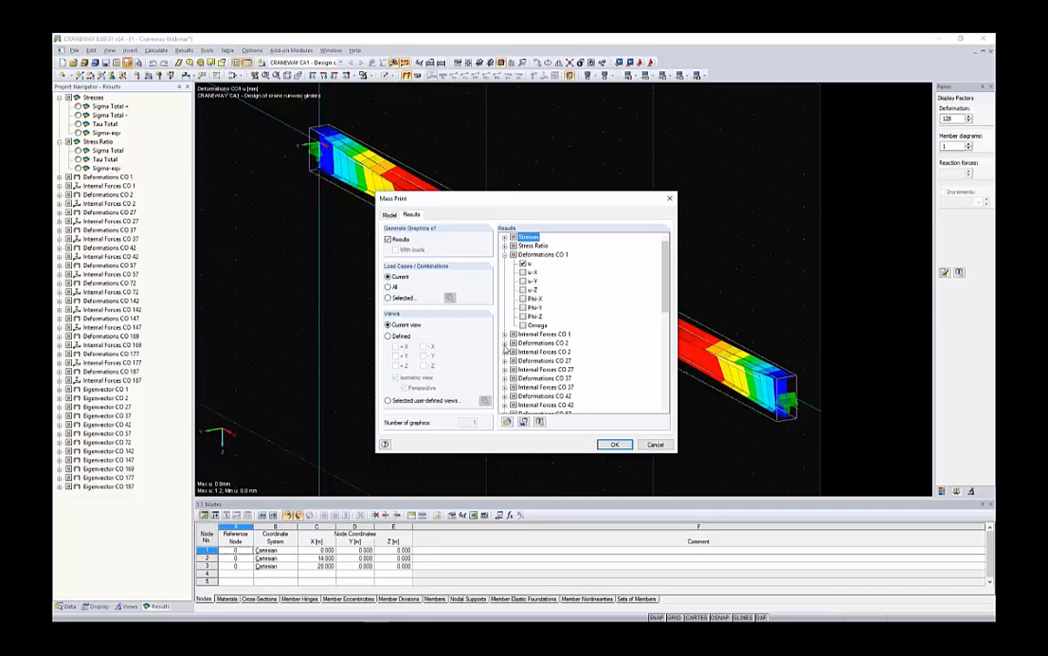
click(505, 345)
click(522, 344)
scroll(529, 333, down, 4)
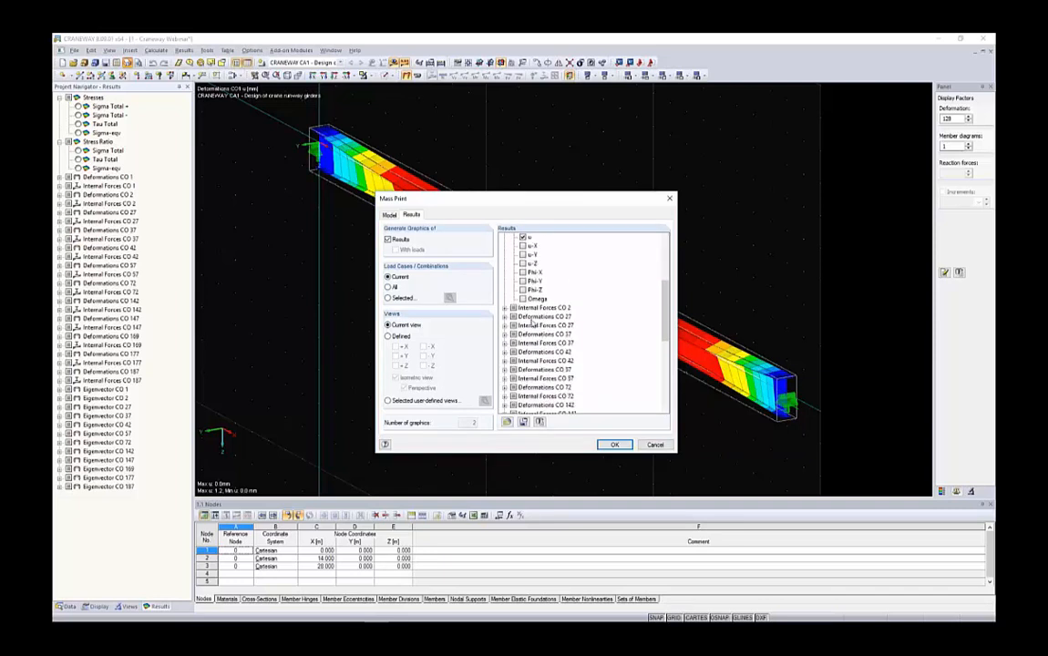
click(505, 316)
click(522, 325)
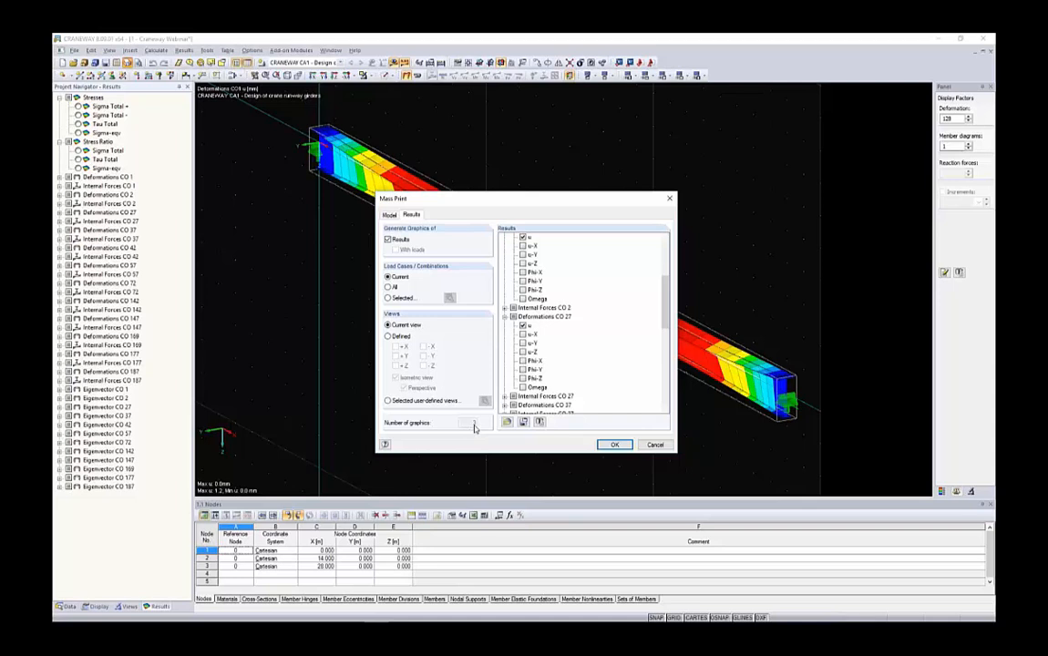
click(616, 446)
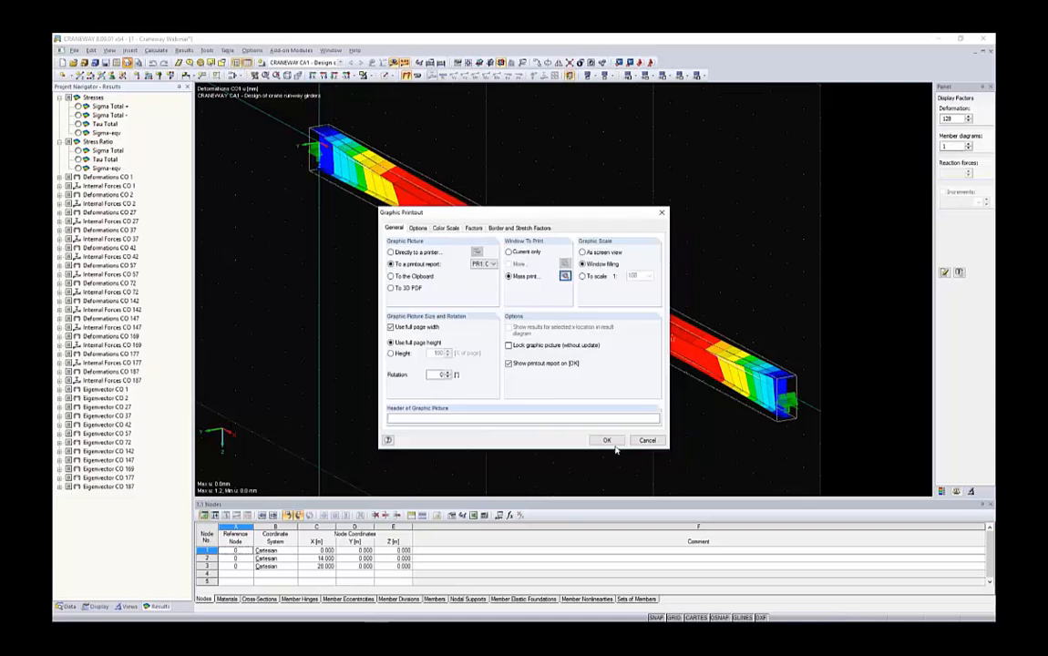
click(606, 440)
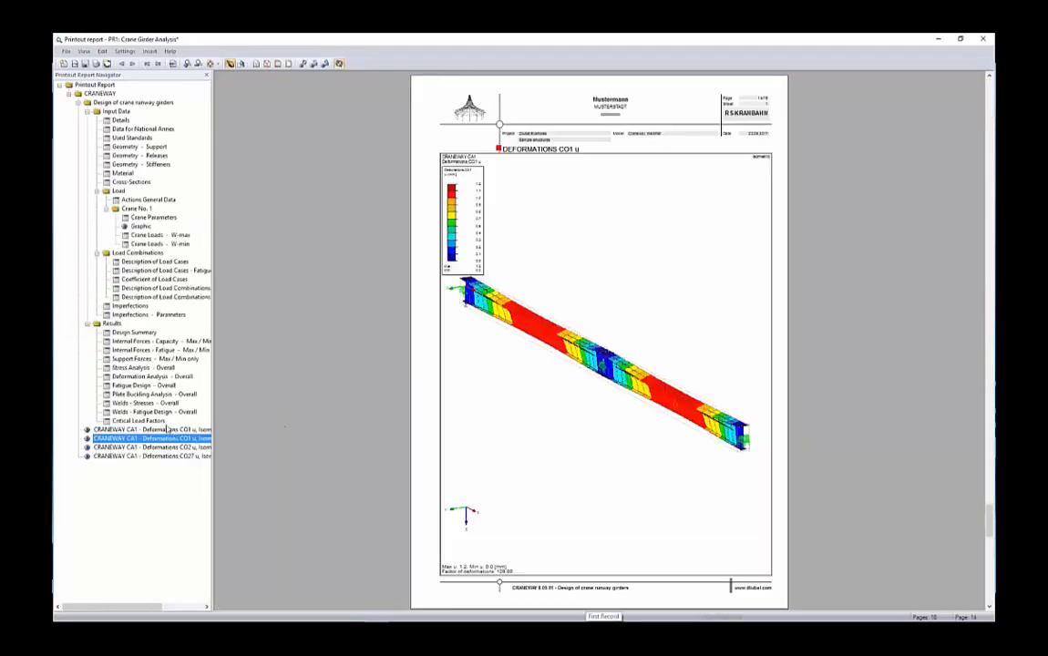
Check the CO 2 and CO 27 deformation graphics in the report, and save and close it.
click(182, 448)
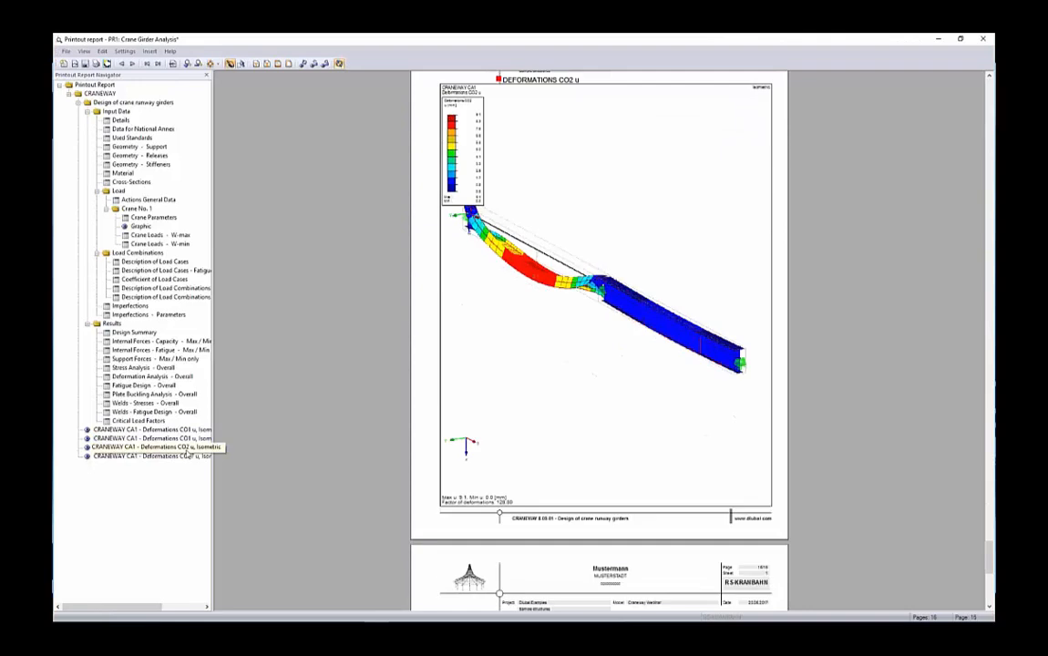
click(179, 458)
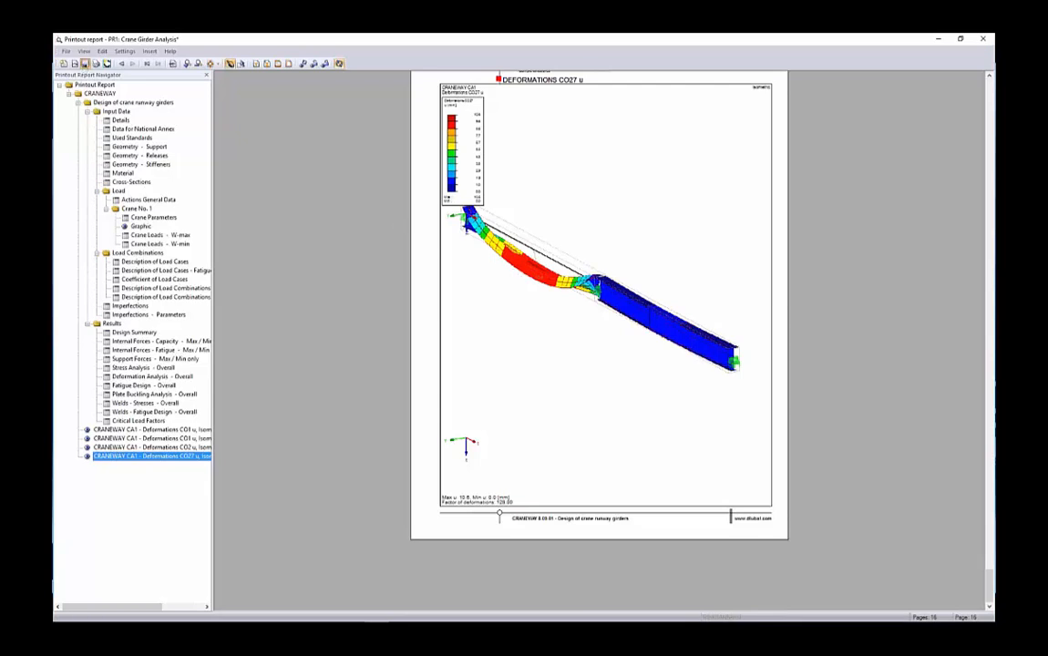
click(84, 63)
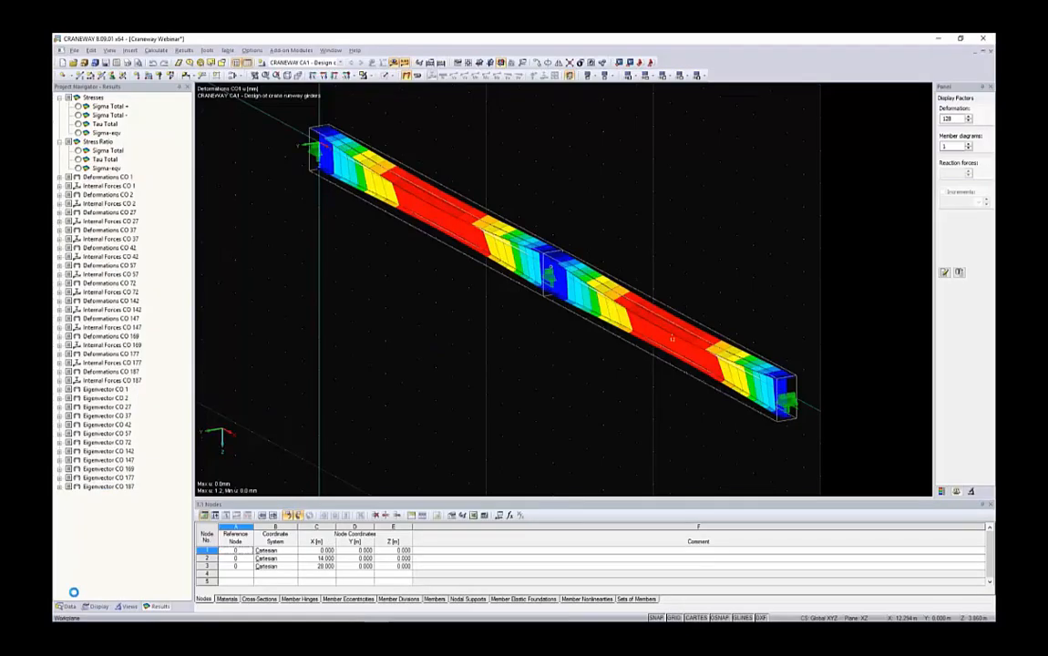
Reopen the crane runway girder design case and compare the horizontal wheel loads and skew forces of the W max and W min girders.
click(69, 606)
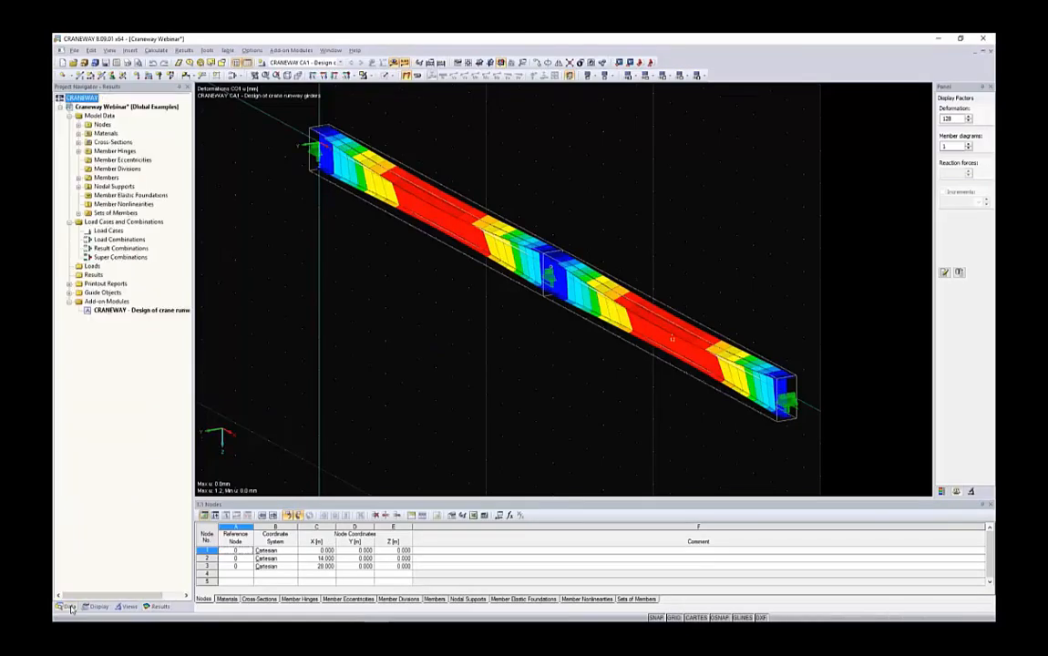
double_click(105, 310)
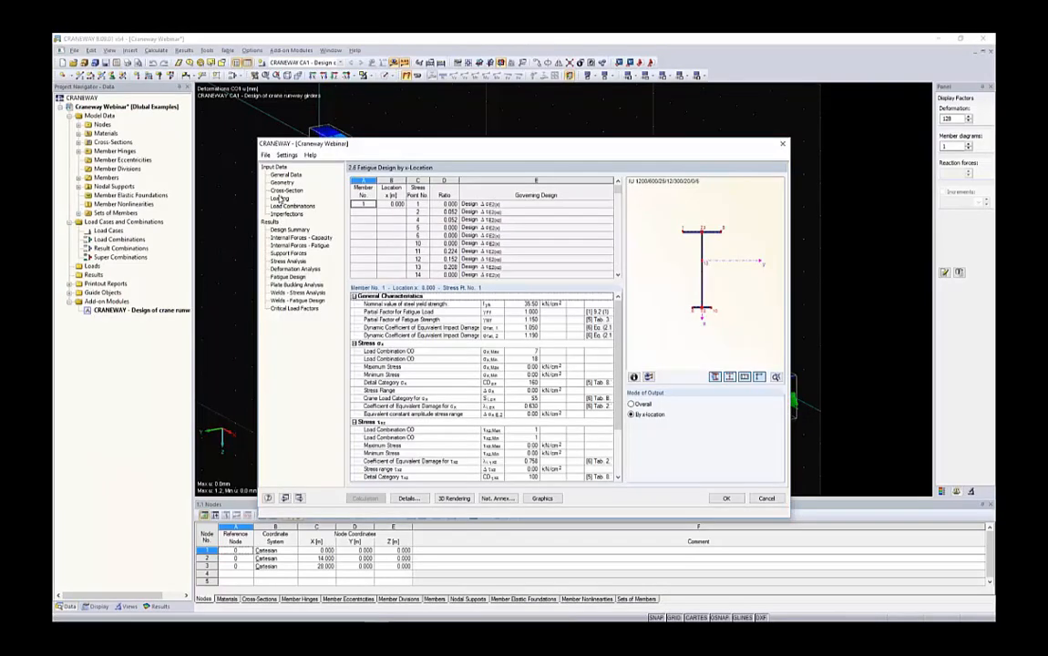
click(280, 199)
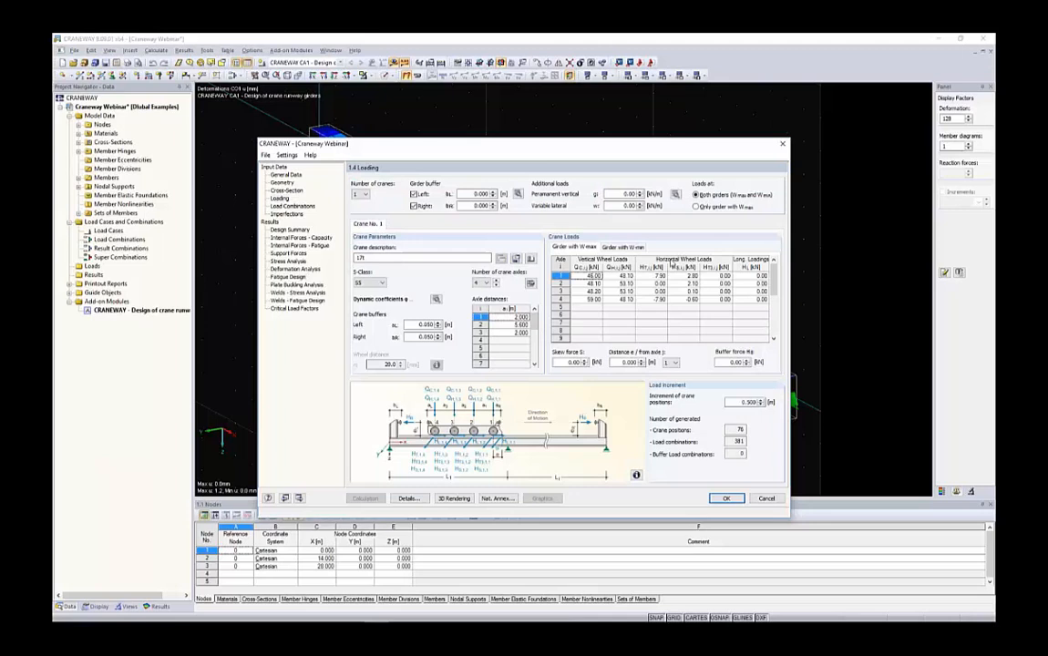
drag(649, 275, 724, 299)
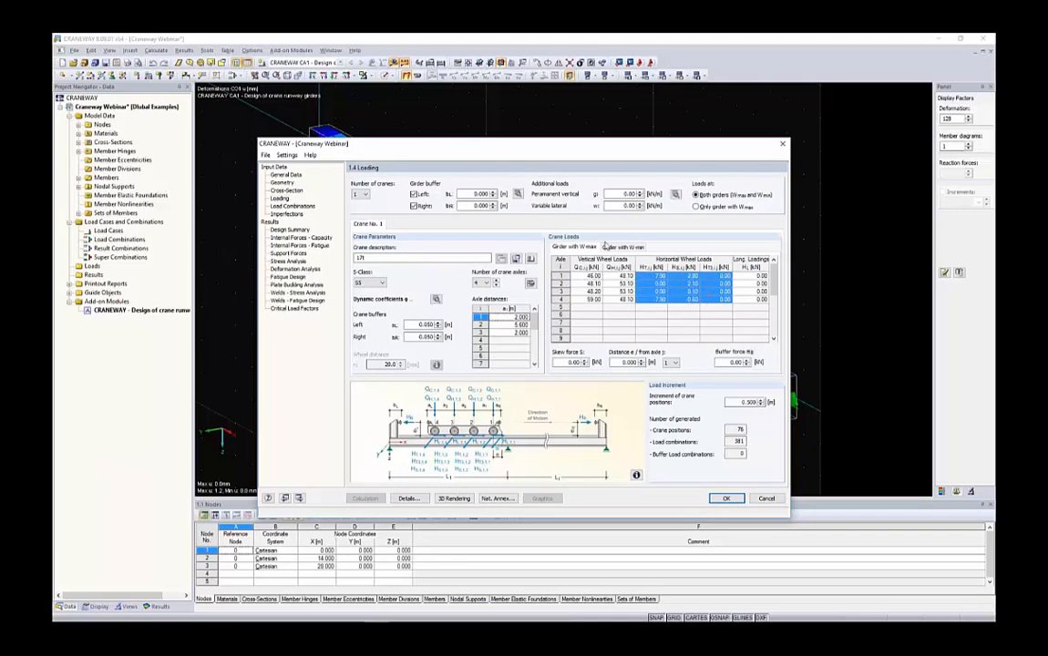
click(606, 246)
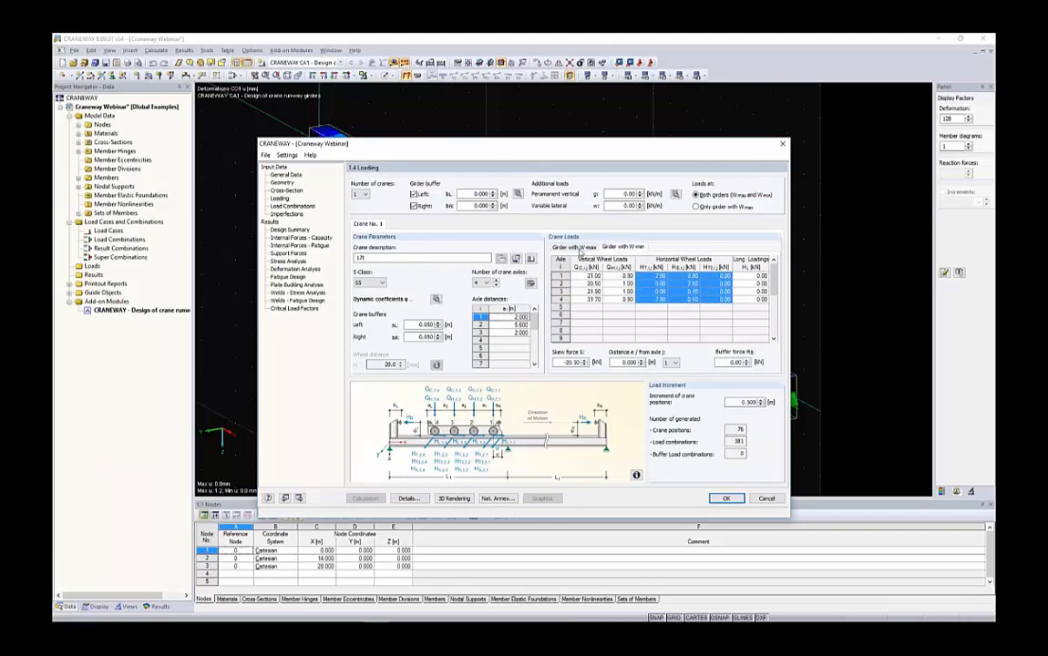
double_click(573, 363)
click(579, 249)
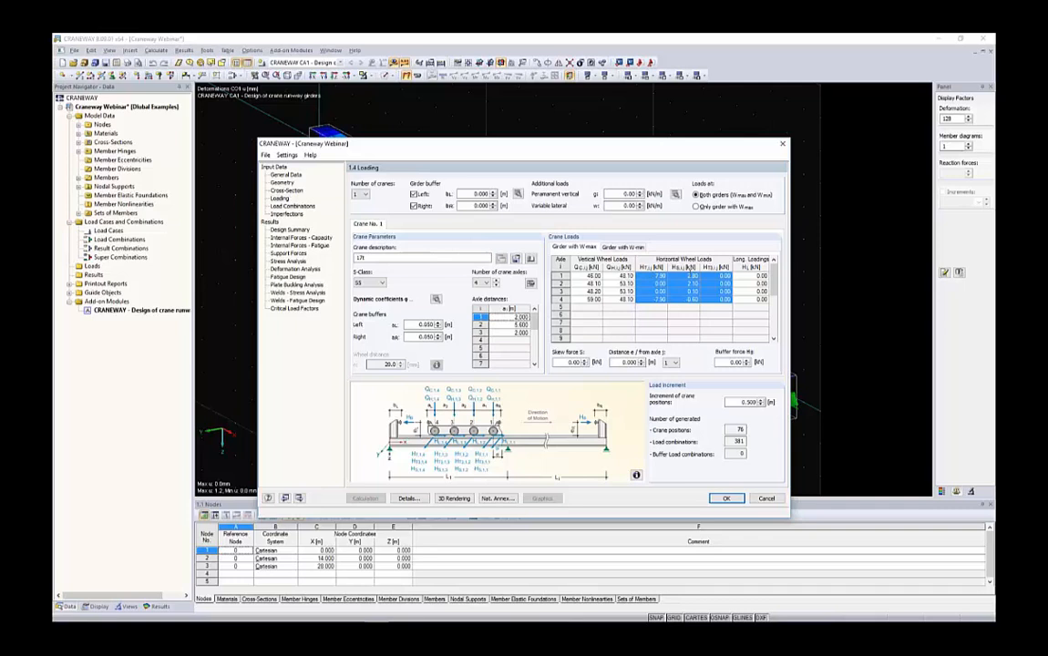
click(566, 363)
click(623, 246)
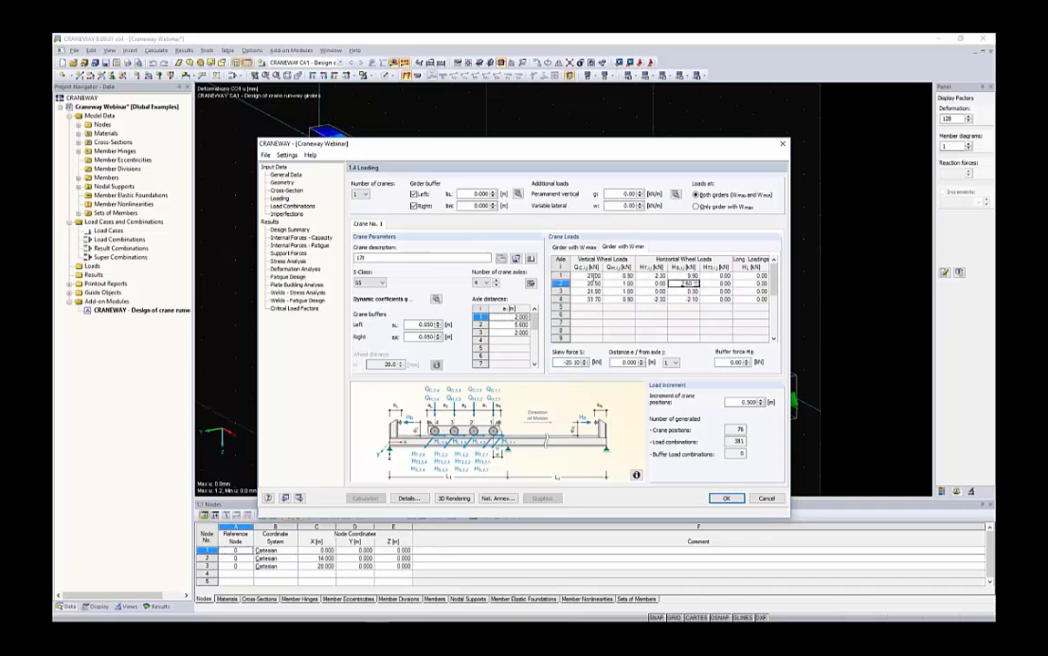
Review the vertical and horizontal wheel loads and skew force S for both girders, and return to the general data.
drag(594, 275, 720, 300)
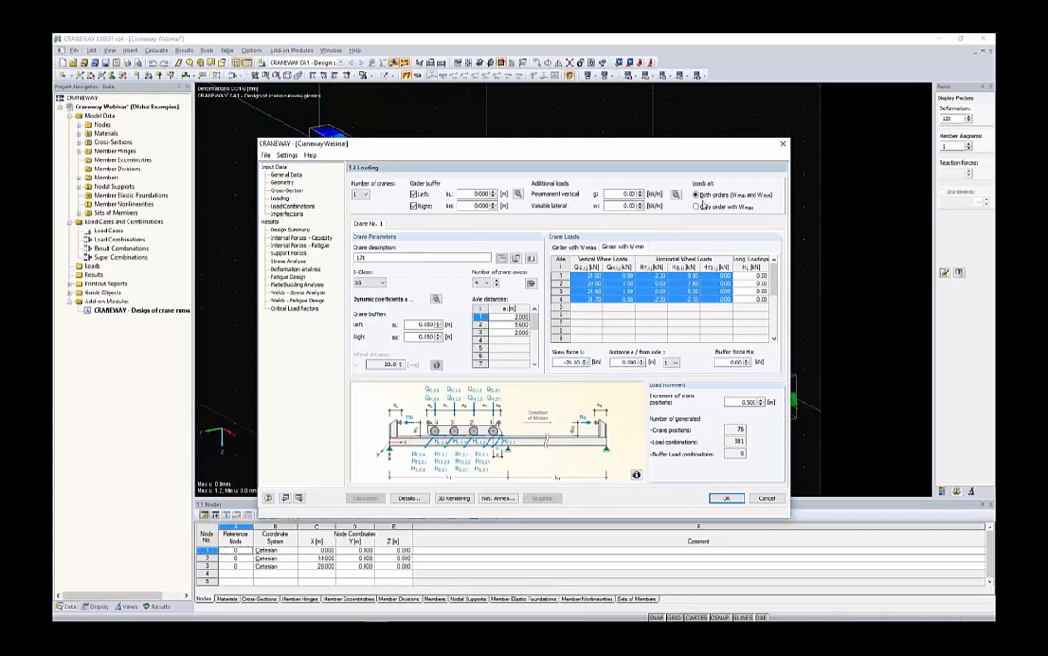
click(575, 247)
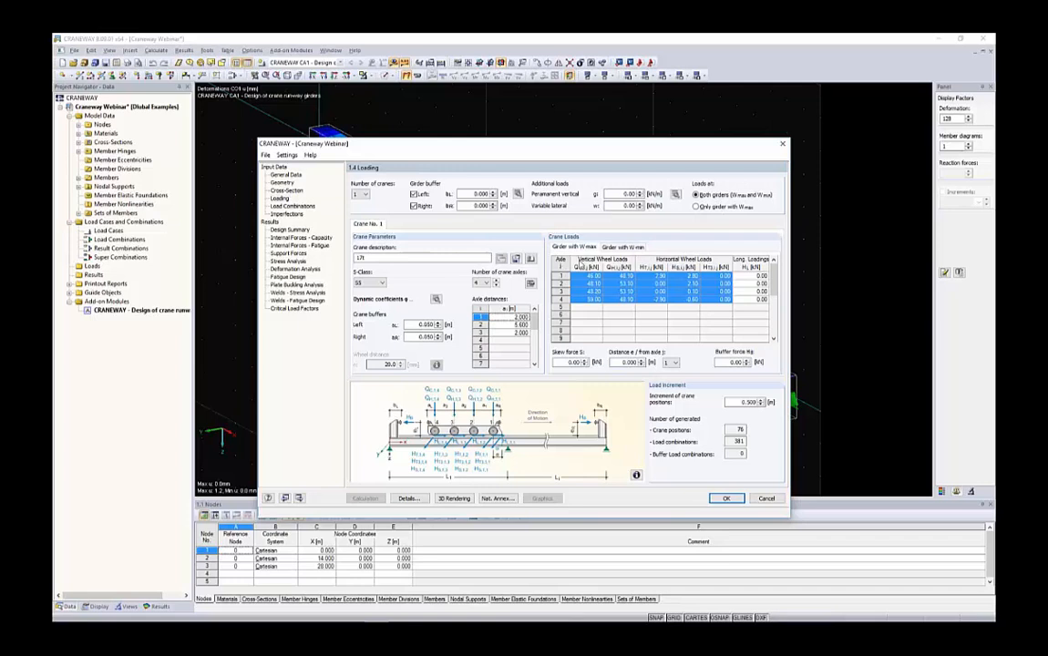
click(595, 324)
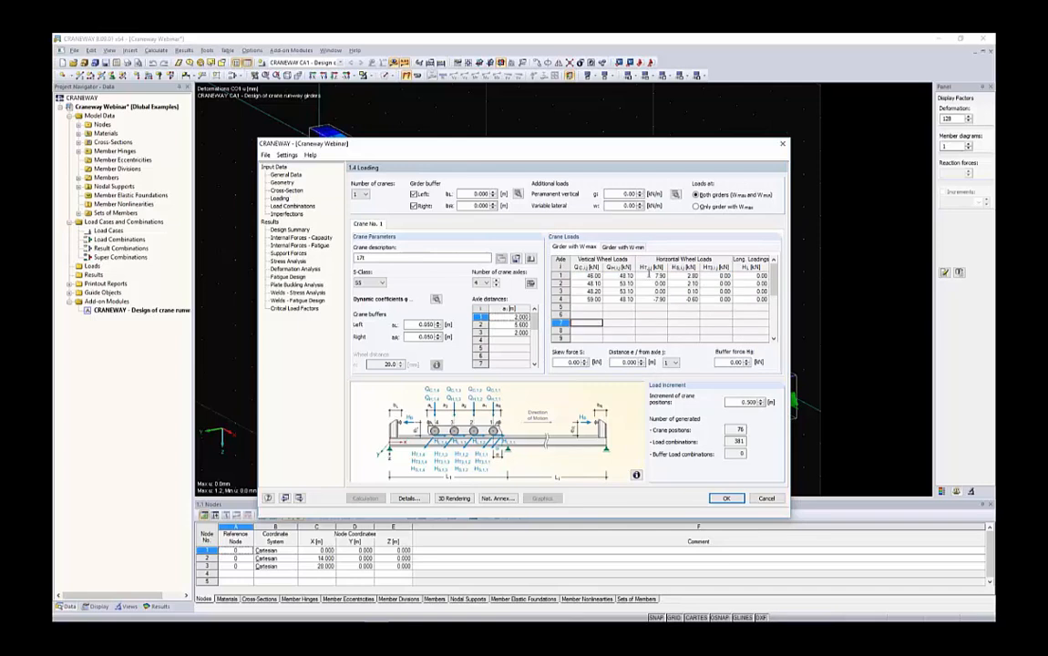
drag(656, 275, 692, 299)
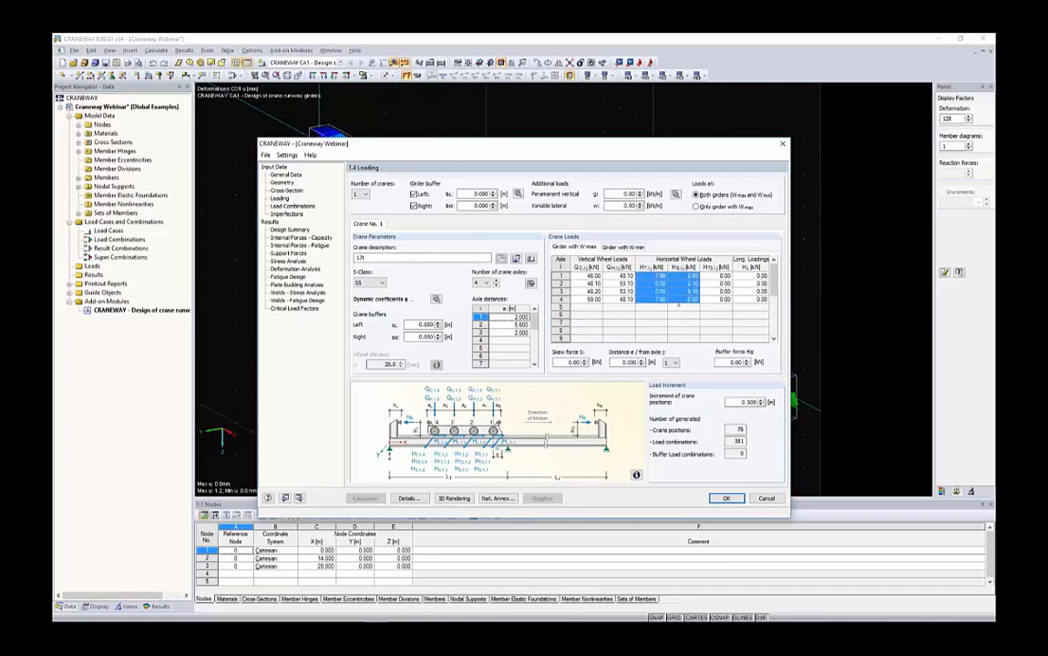
double_click(572, 362)
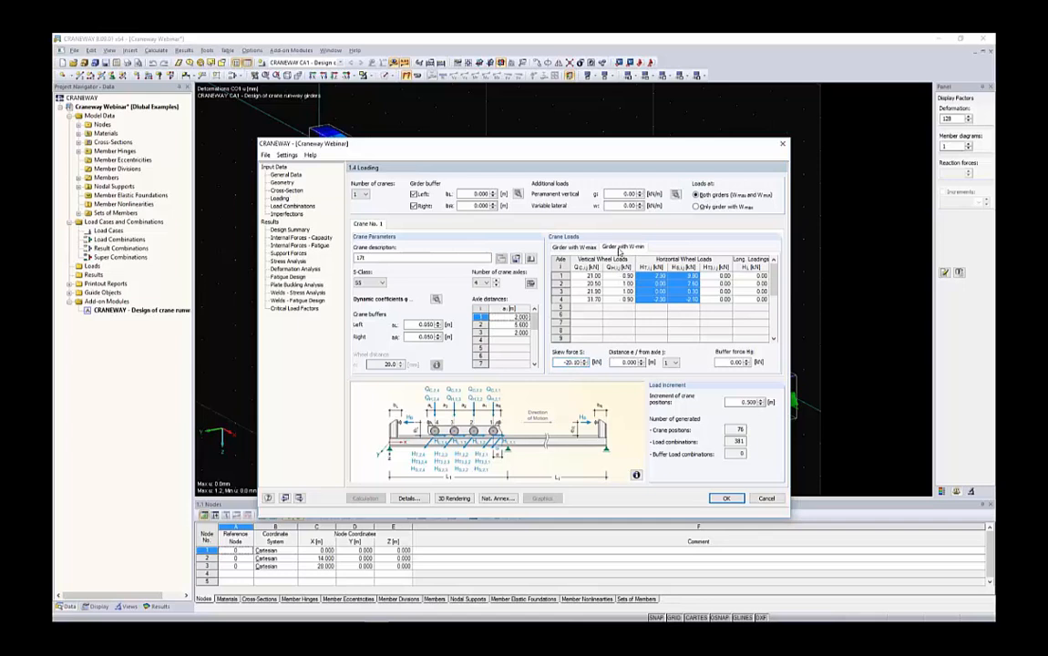
click(623, 247)
double_click(575, 363)
click(286, 175)
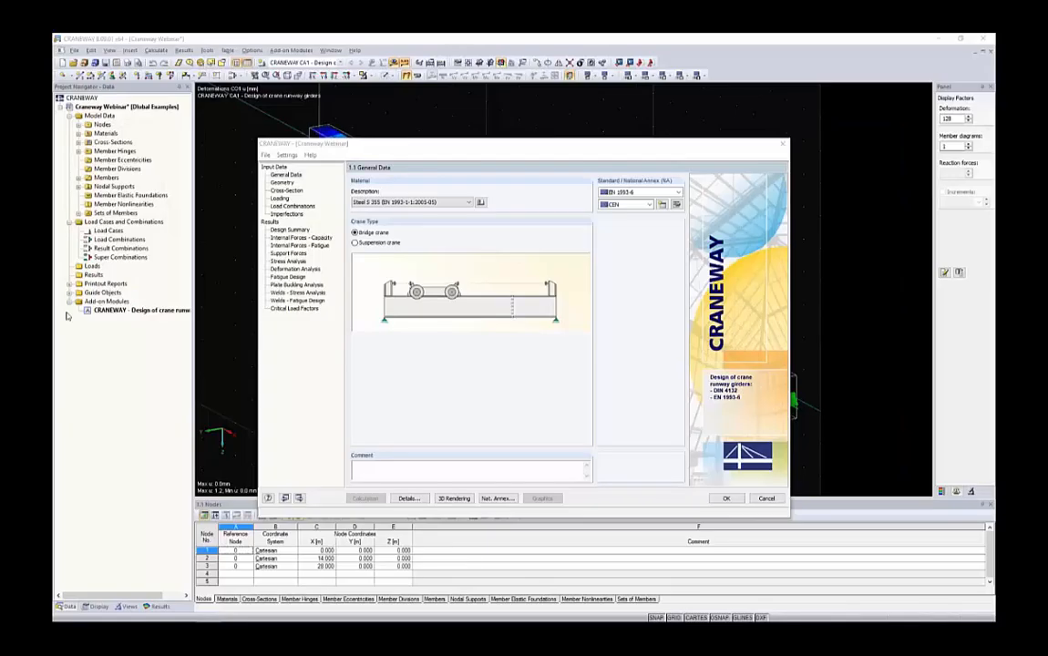
Switch to the Dlubal website in a maximized Chrome window and find the CRANEWAY 64-bit entry among the trial version downloads.
drag(241, 165, 472, 249)
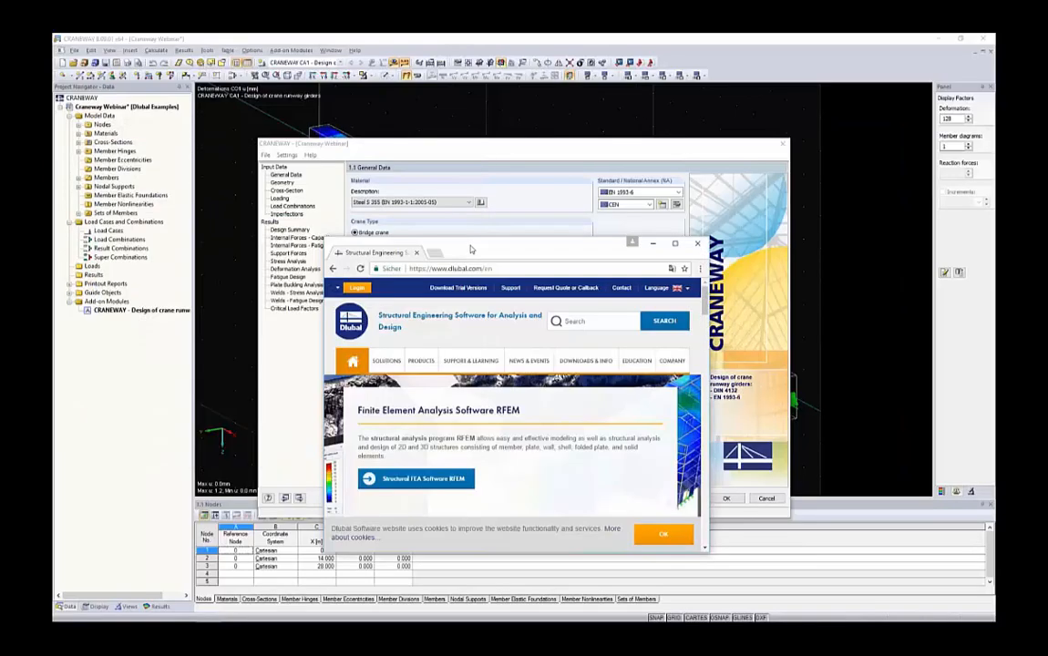
double_click(471, 249)
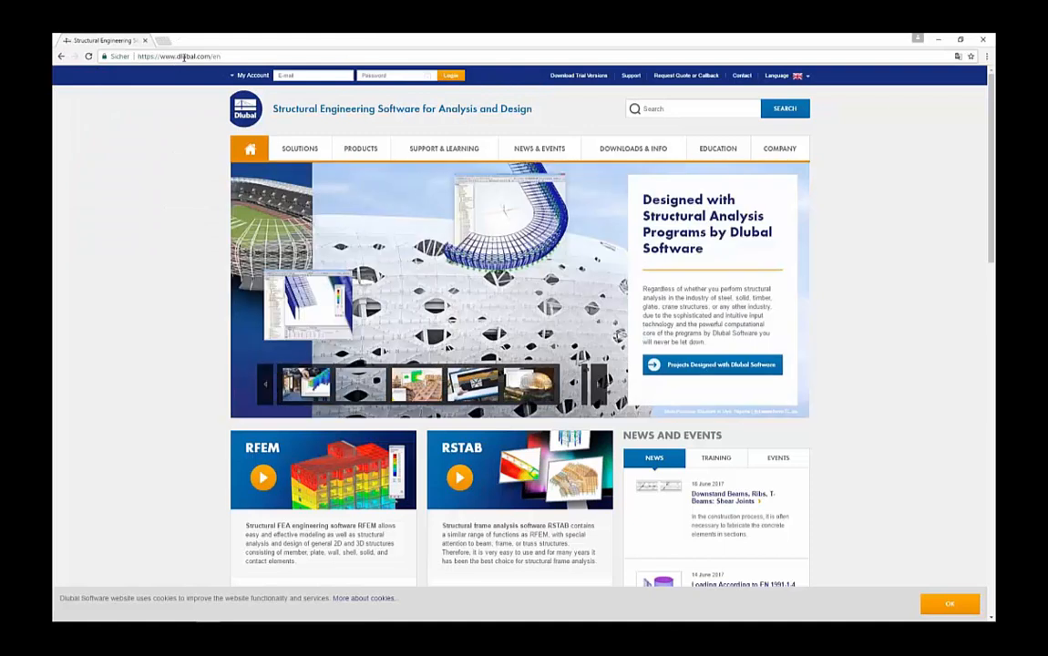
mouse_move(705, 151)
mouse_move(603, 149)
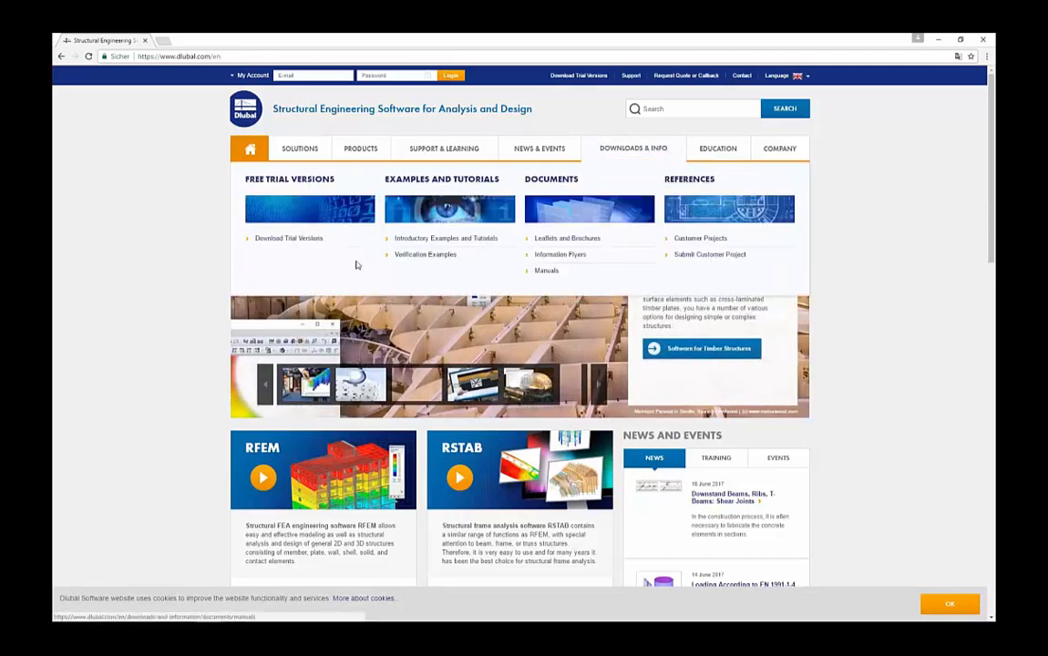
click(283, 238)
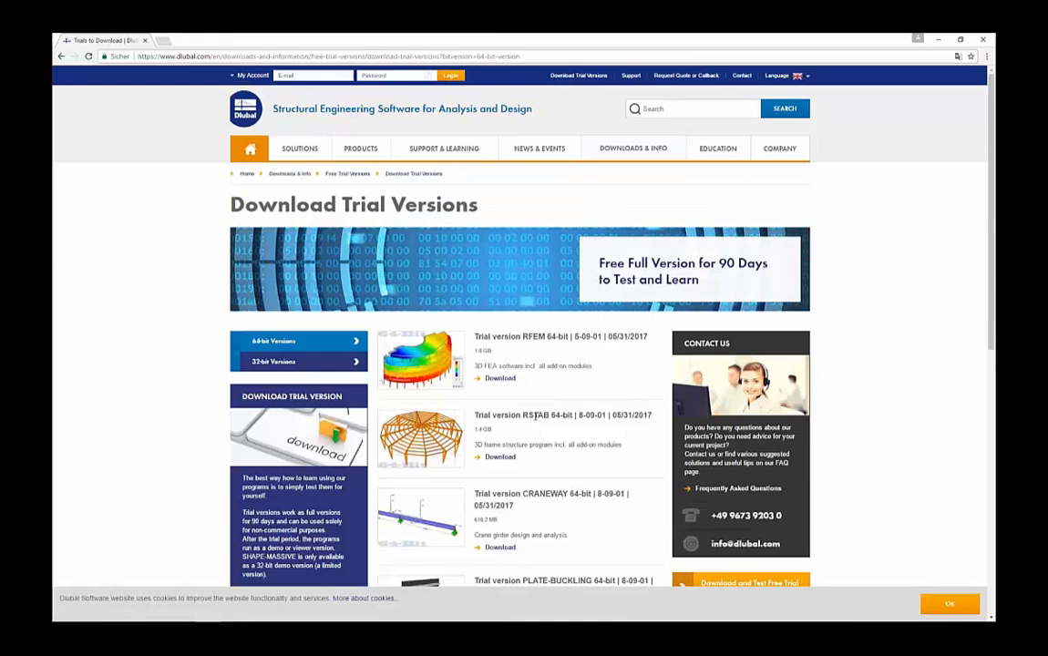
scroll(537, 317, down, 3)
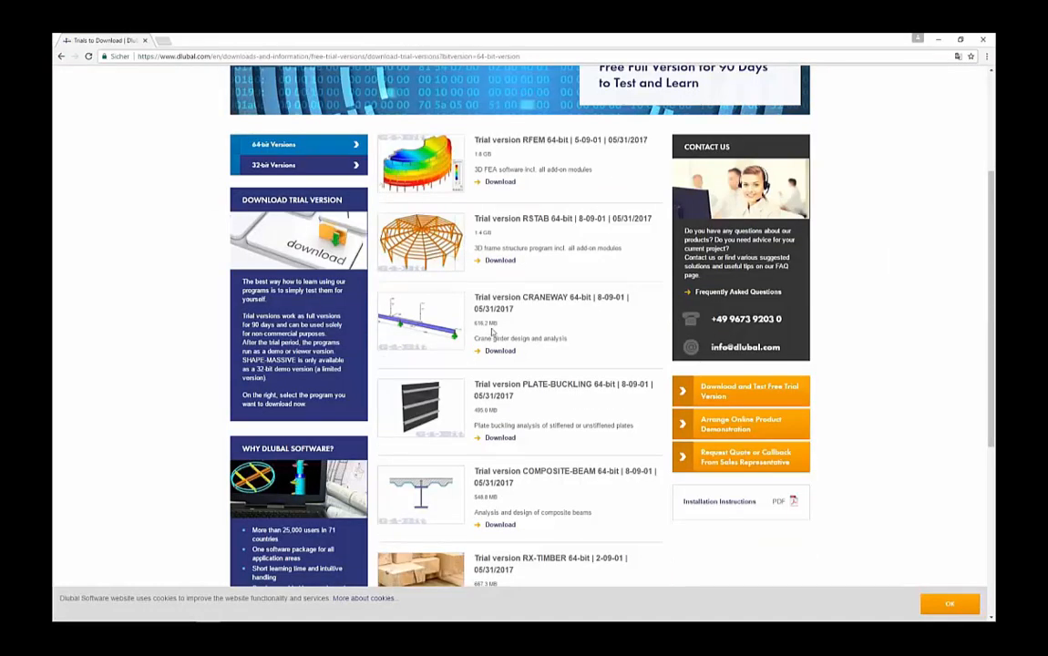